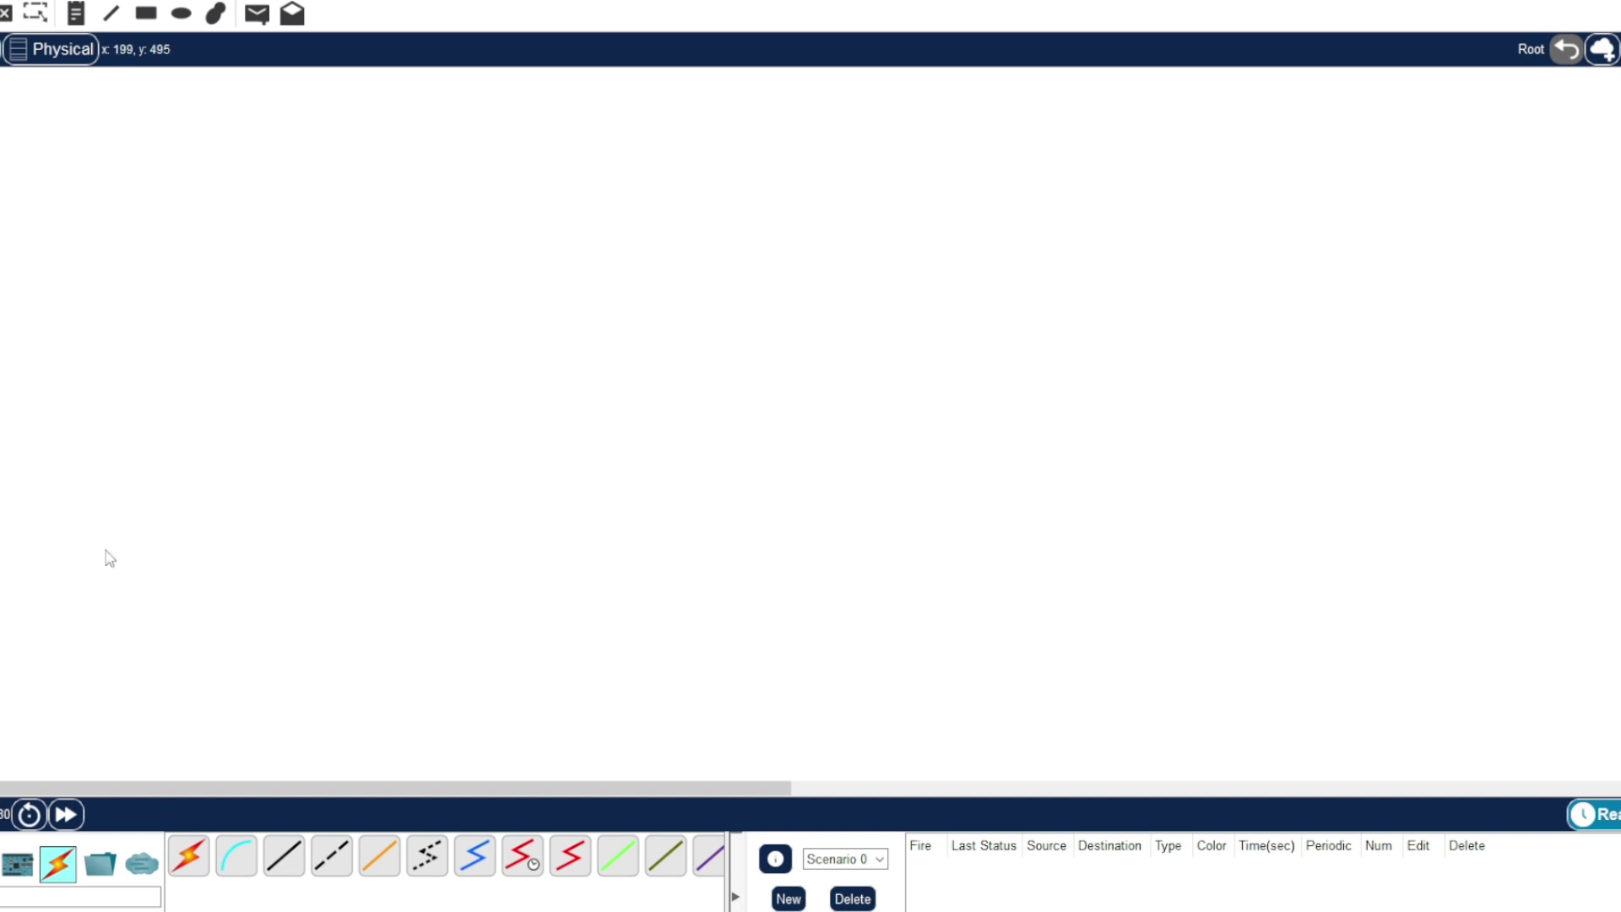
- Place a Meraki appliance on the workspace with a 2911 router above it
left_click(17, 862)
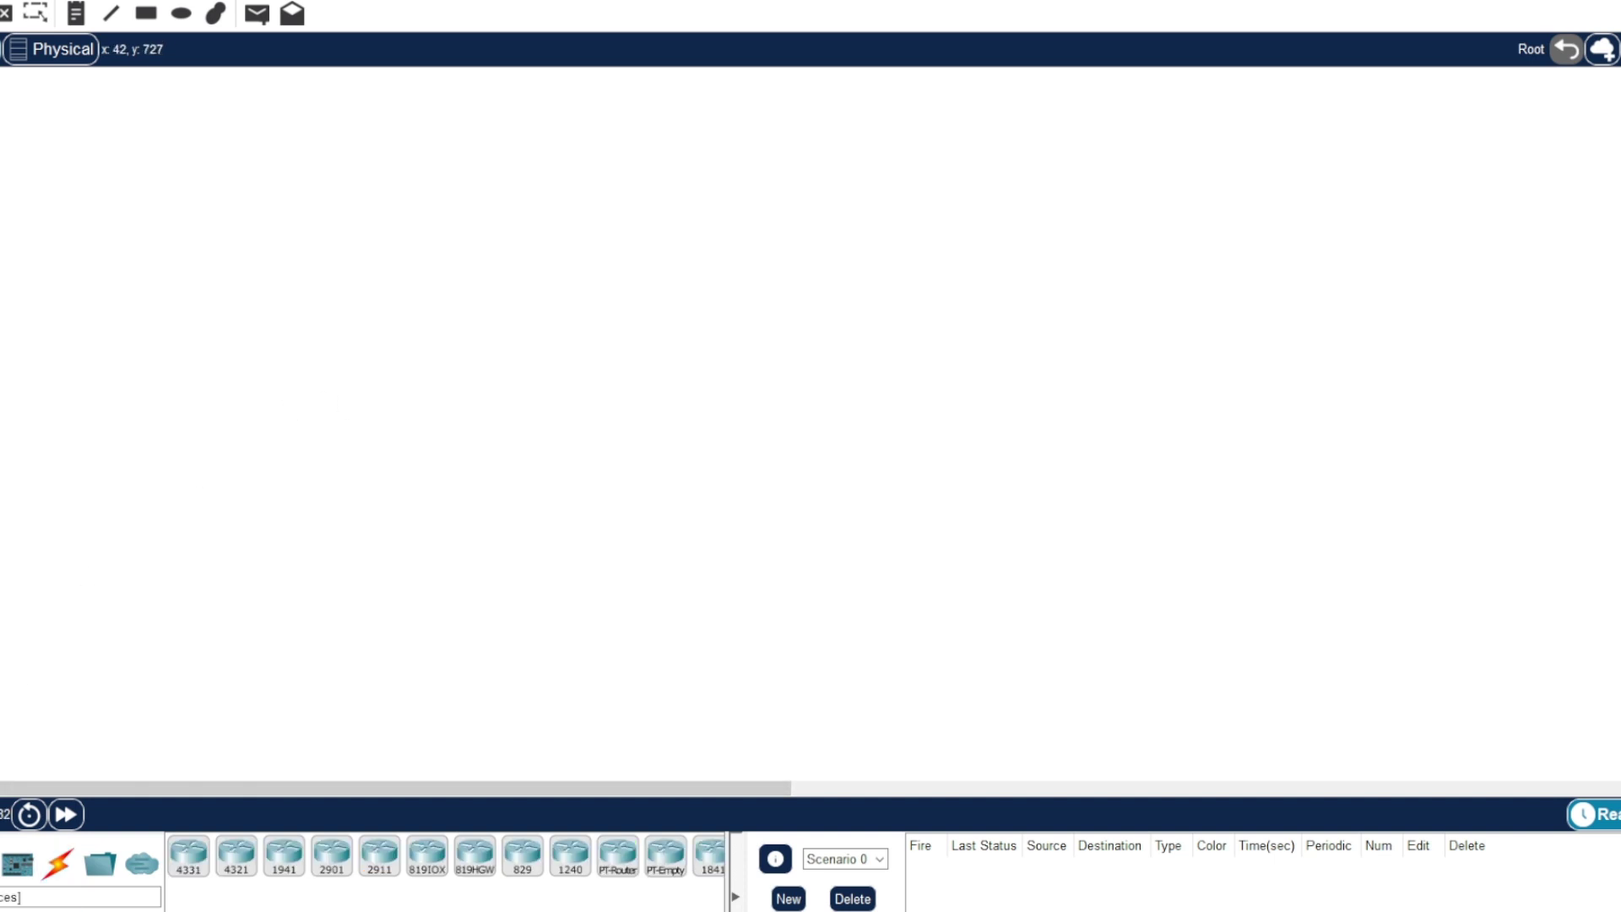
left_click(58, 909)
left_click_drag(189, 855, 413, 427)
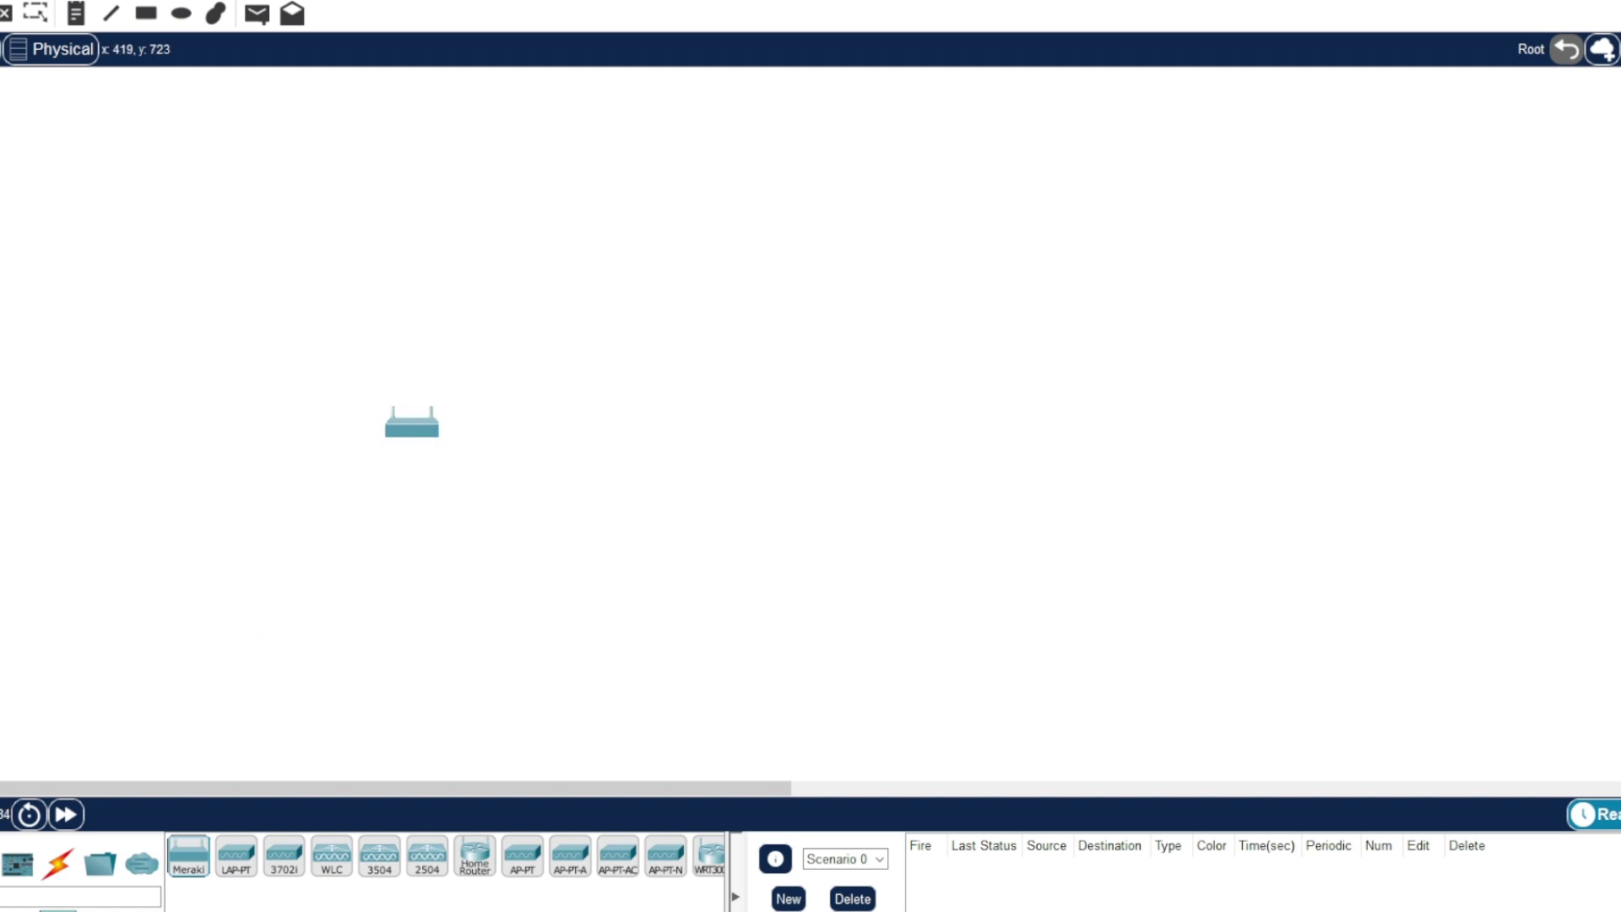
left_click(17, 909)
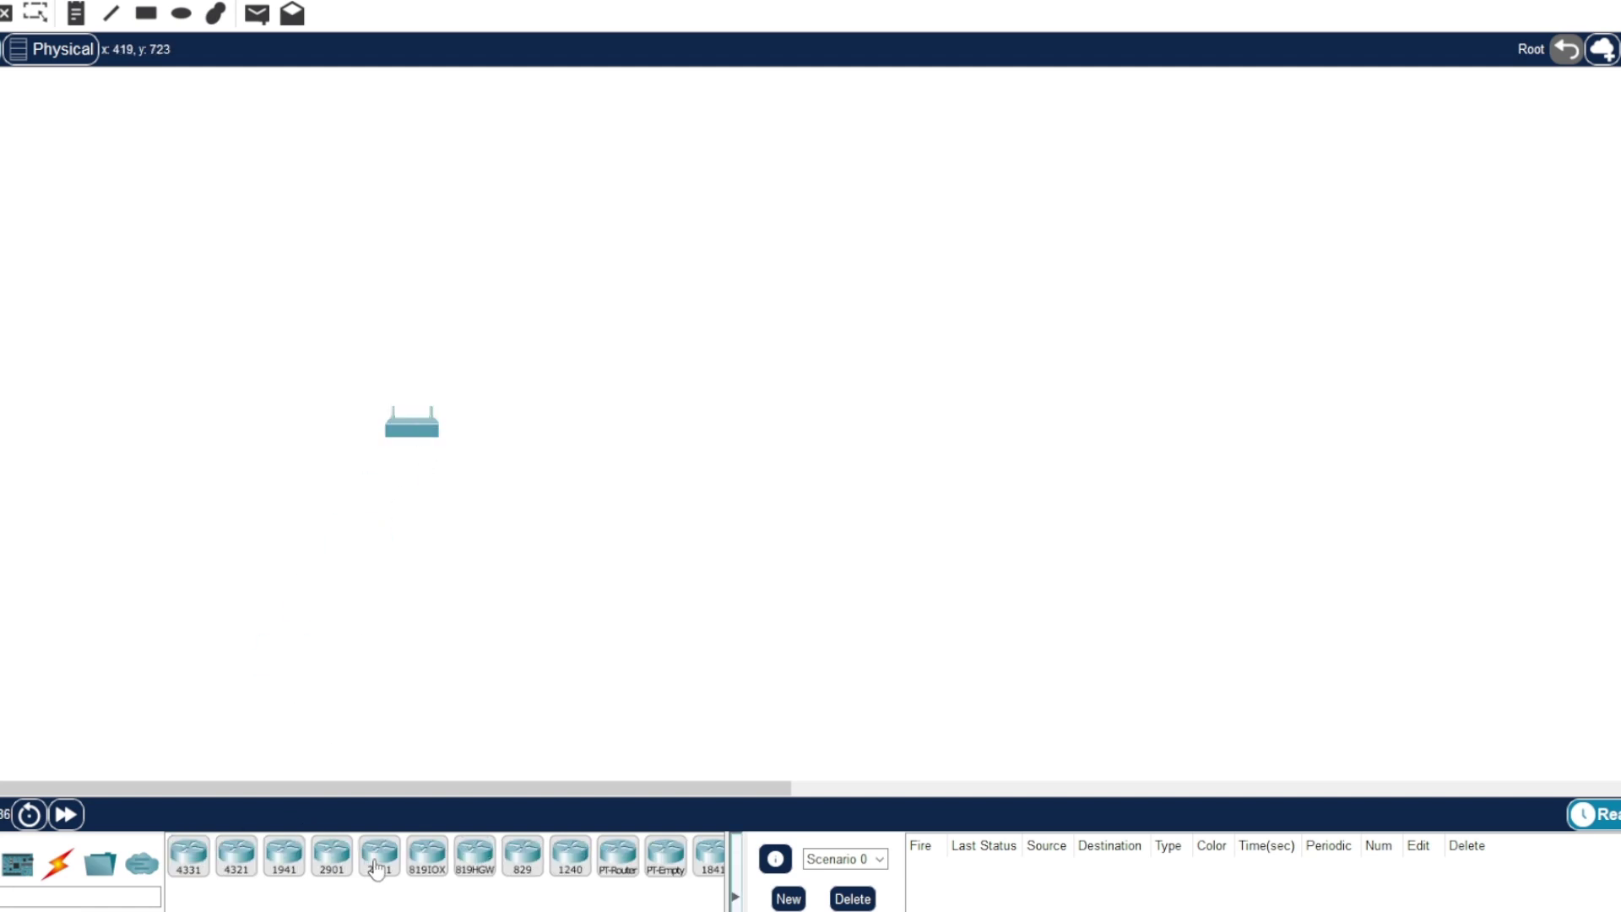
left_click_drag(378, 866, 422, 252)
left_click_drag(412, 422, 413, 395)
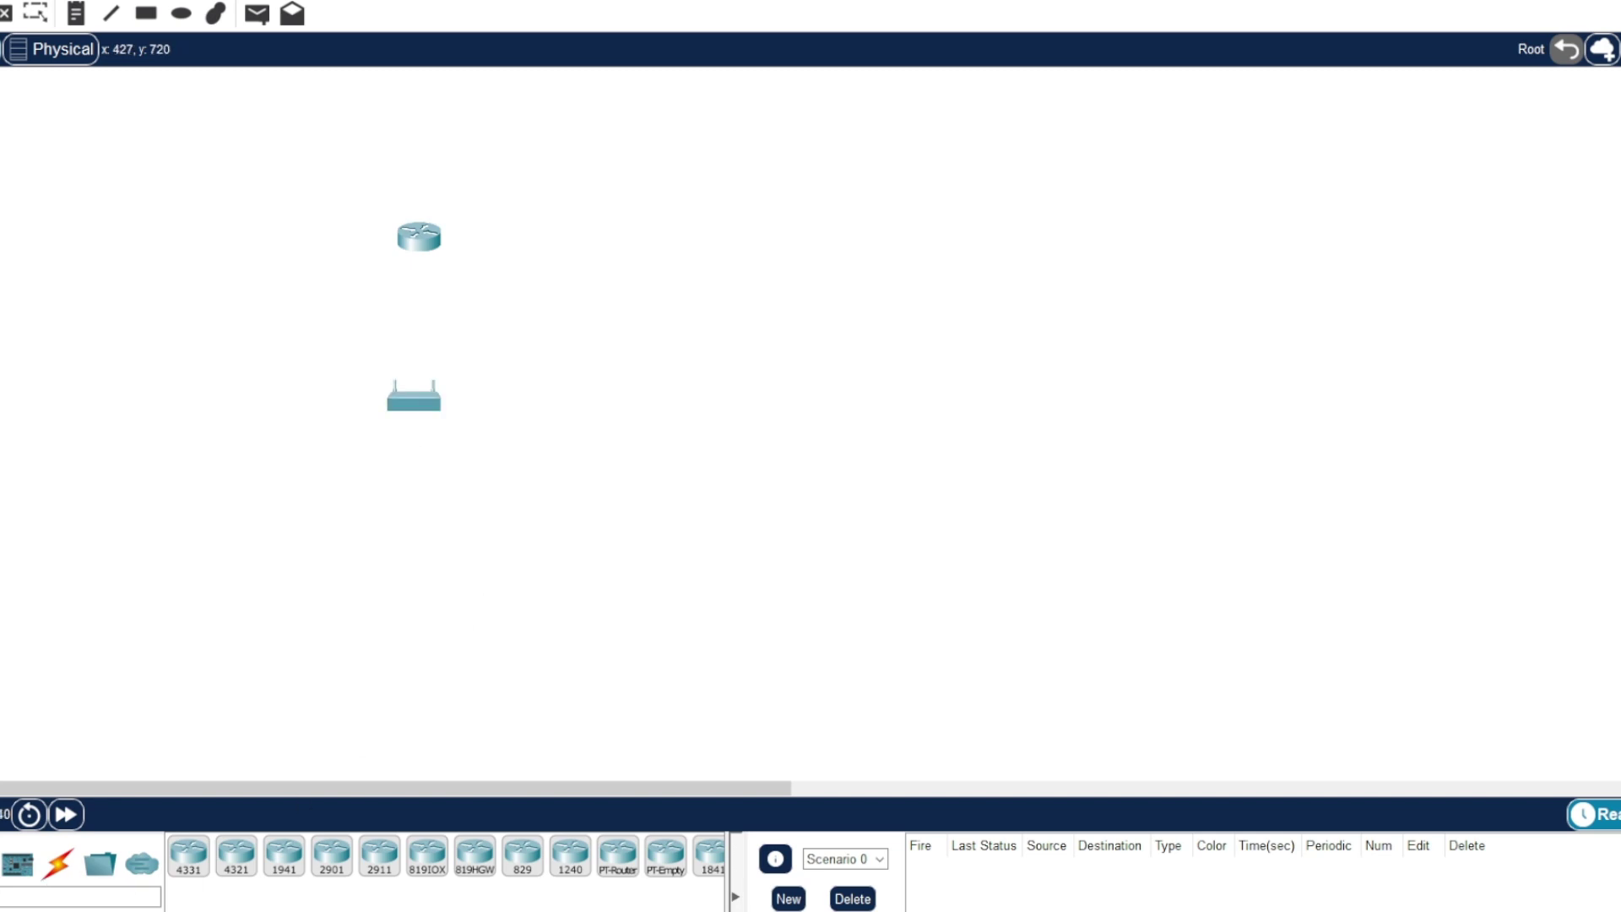
- Add two PCs side by side below the Meraki appliance
left_click(19, 873)
left_click_drag(187, 855, 439, 534)
left_click_drag(236, 855, 547, 536)
left_click(57, 870)
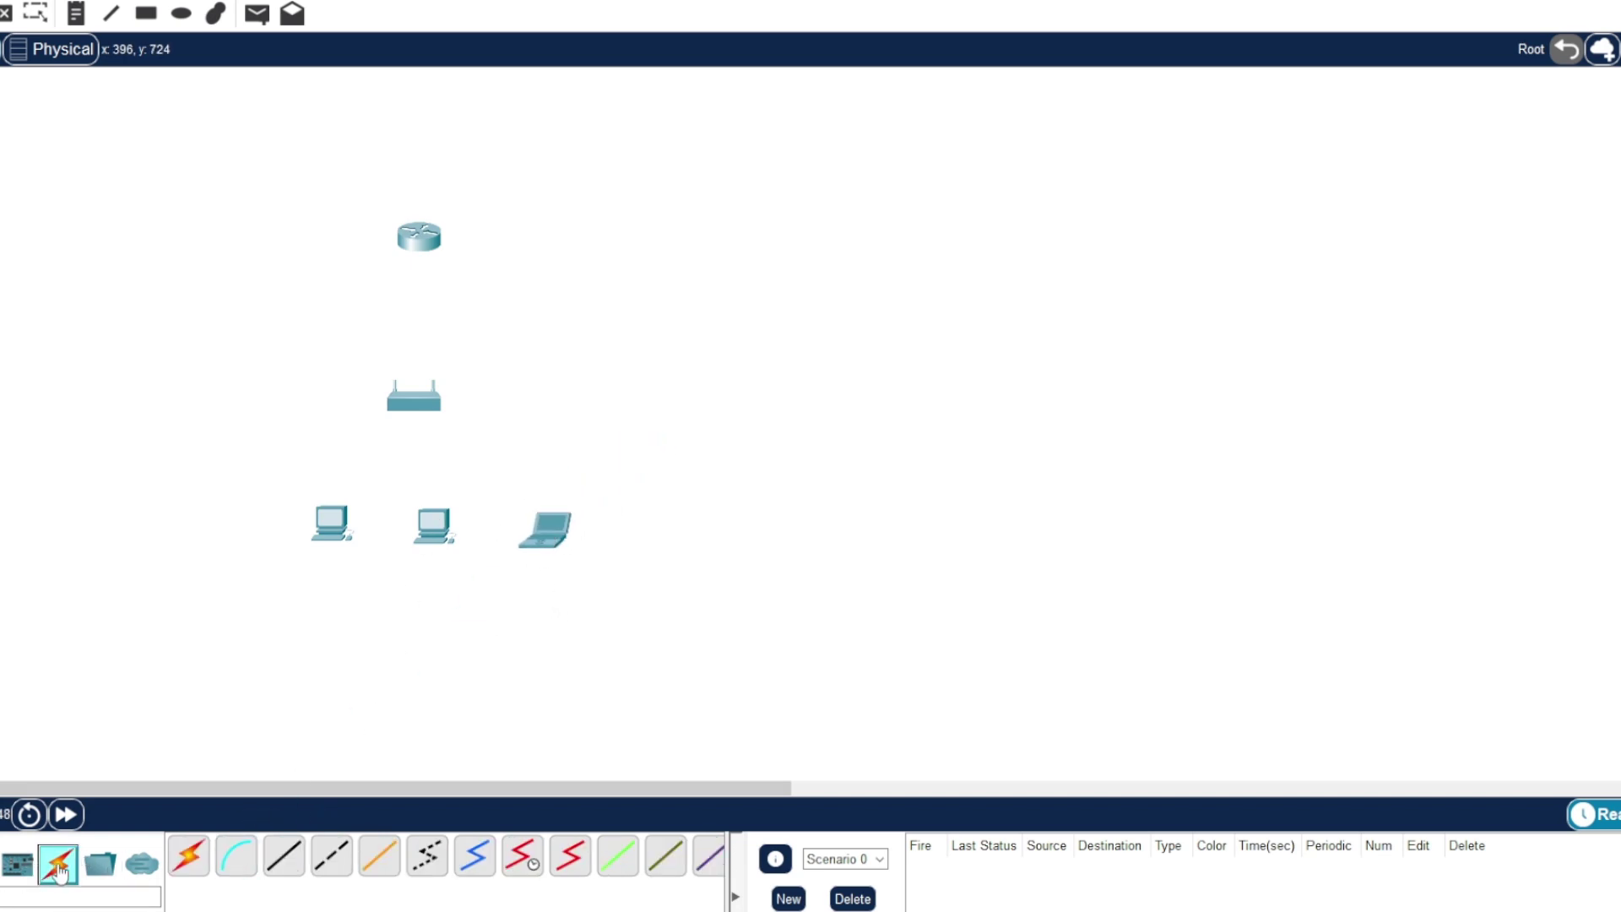
- Connect router GigabitEthernet0/0 to the Meraki's Internet 1 port with a copper straight-through cable
left_click(283, 855)
left_click(425, 245)
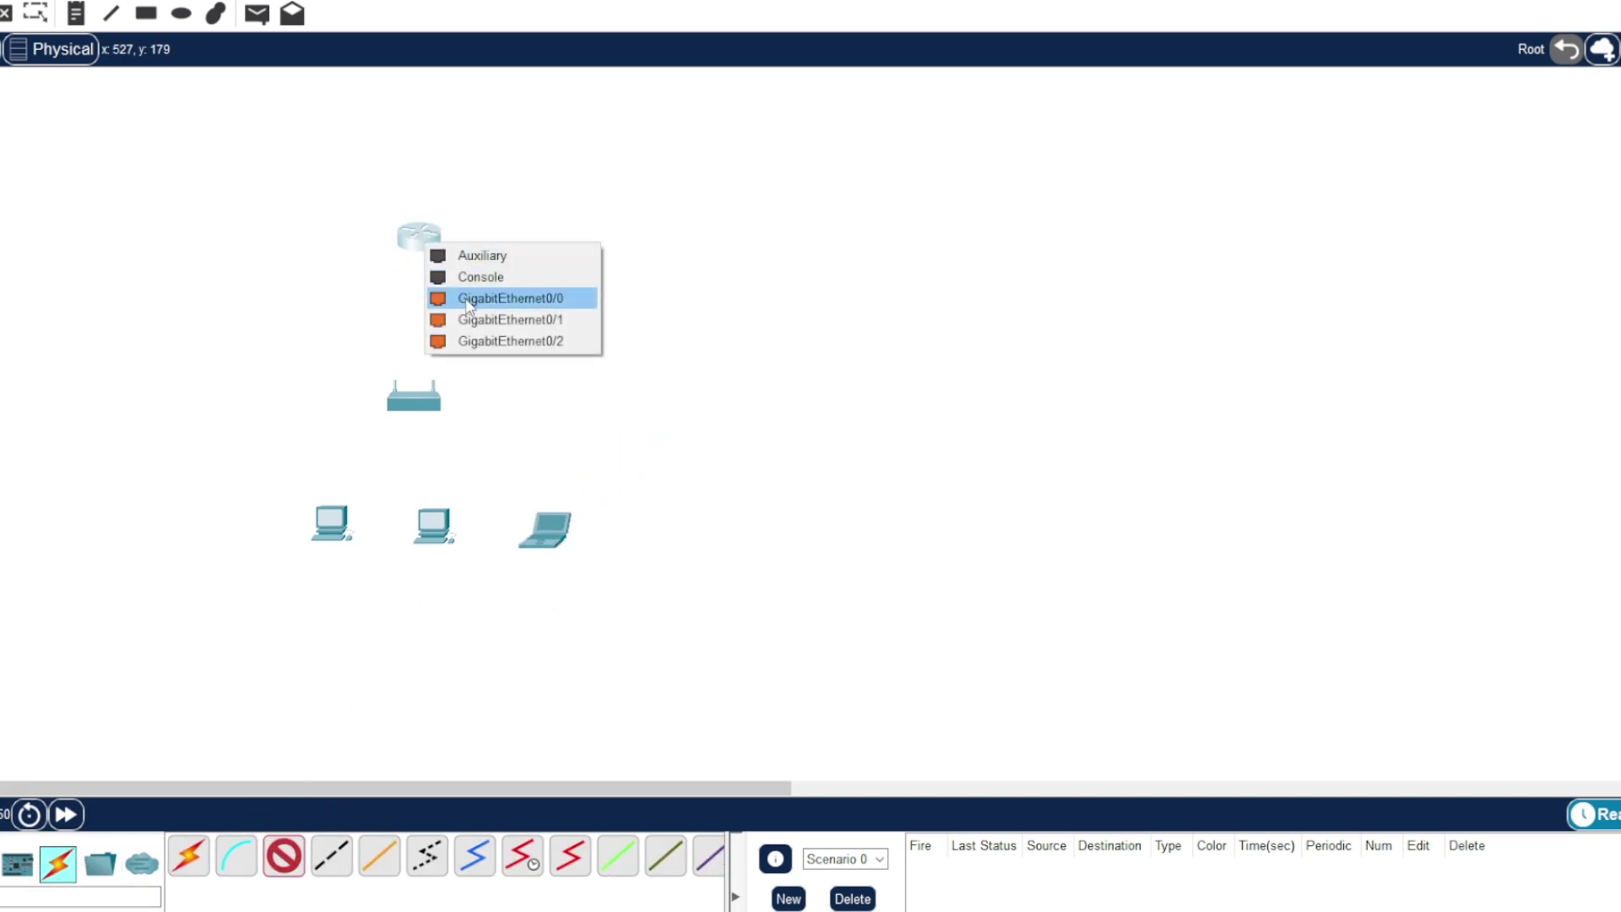
left_click(469, 302)
left_click(414, 397)
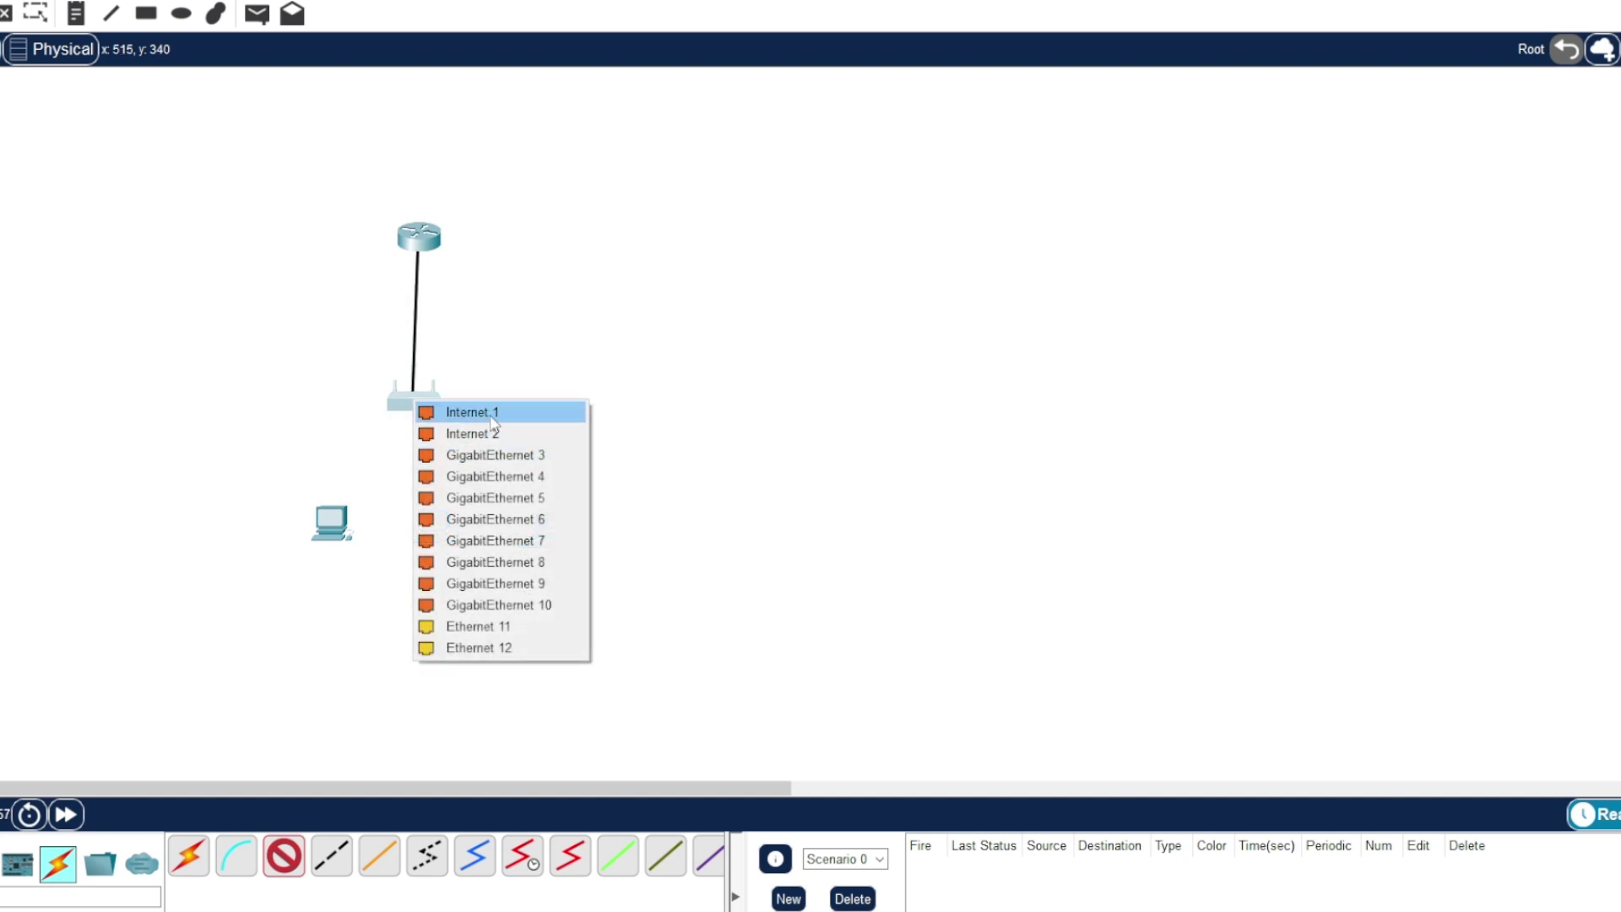
left_click(492, 414)
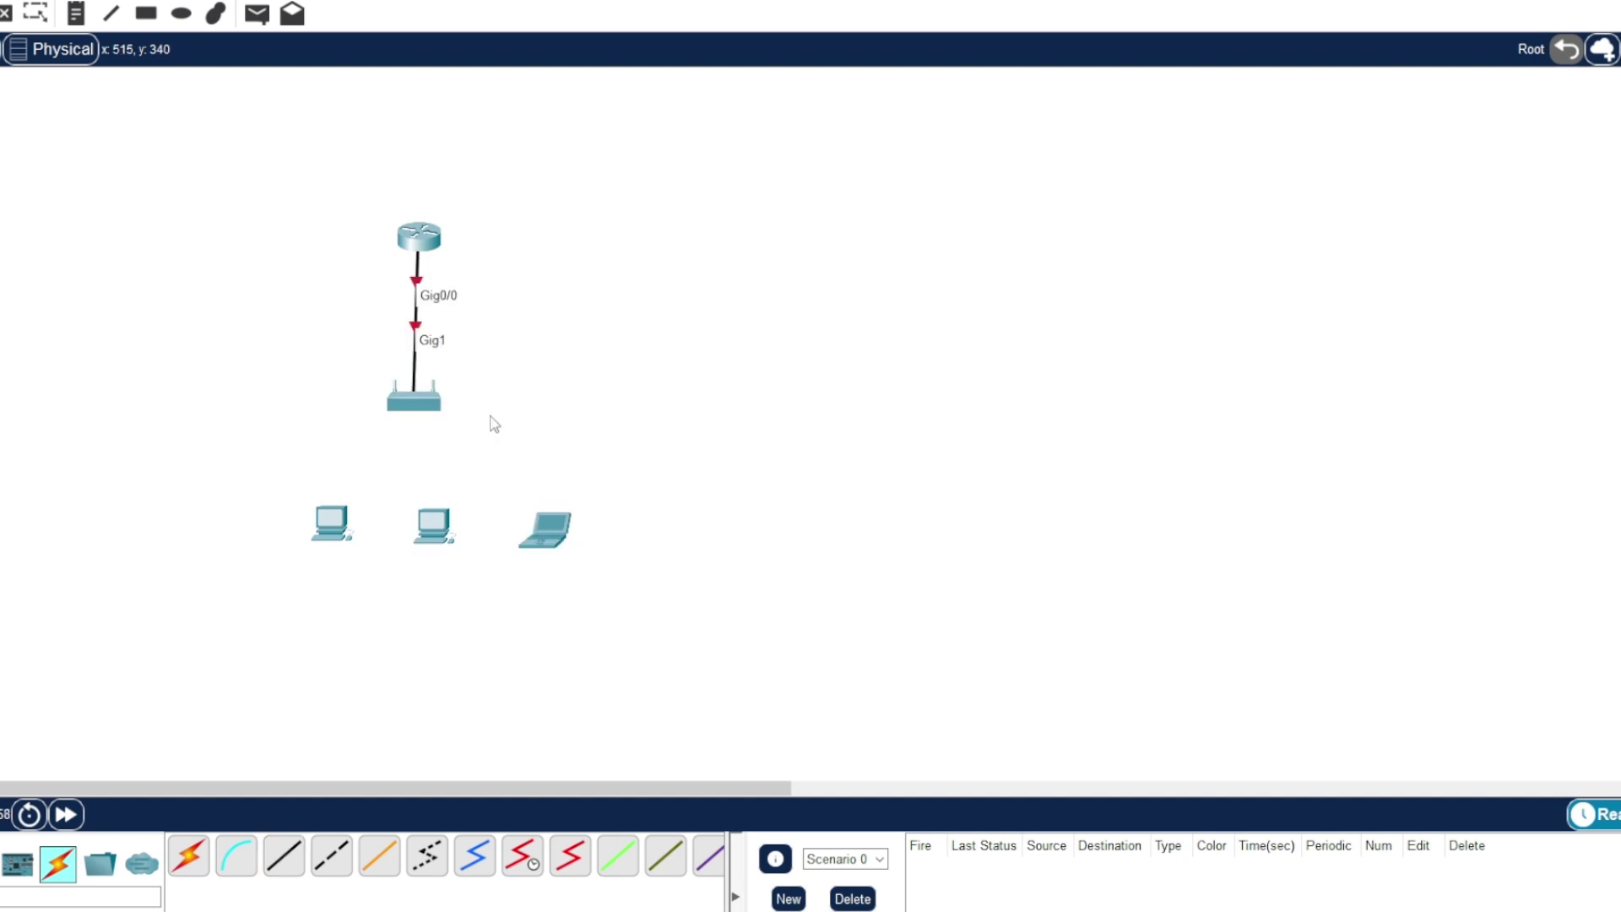
- Cable Meraki GigabitEthernet 3 to the left PC's FastEthernet0
left_click(279, 861)
left_click(426, 398)
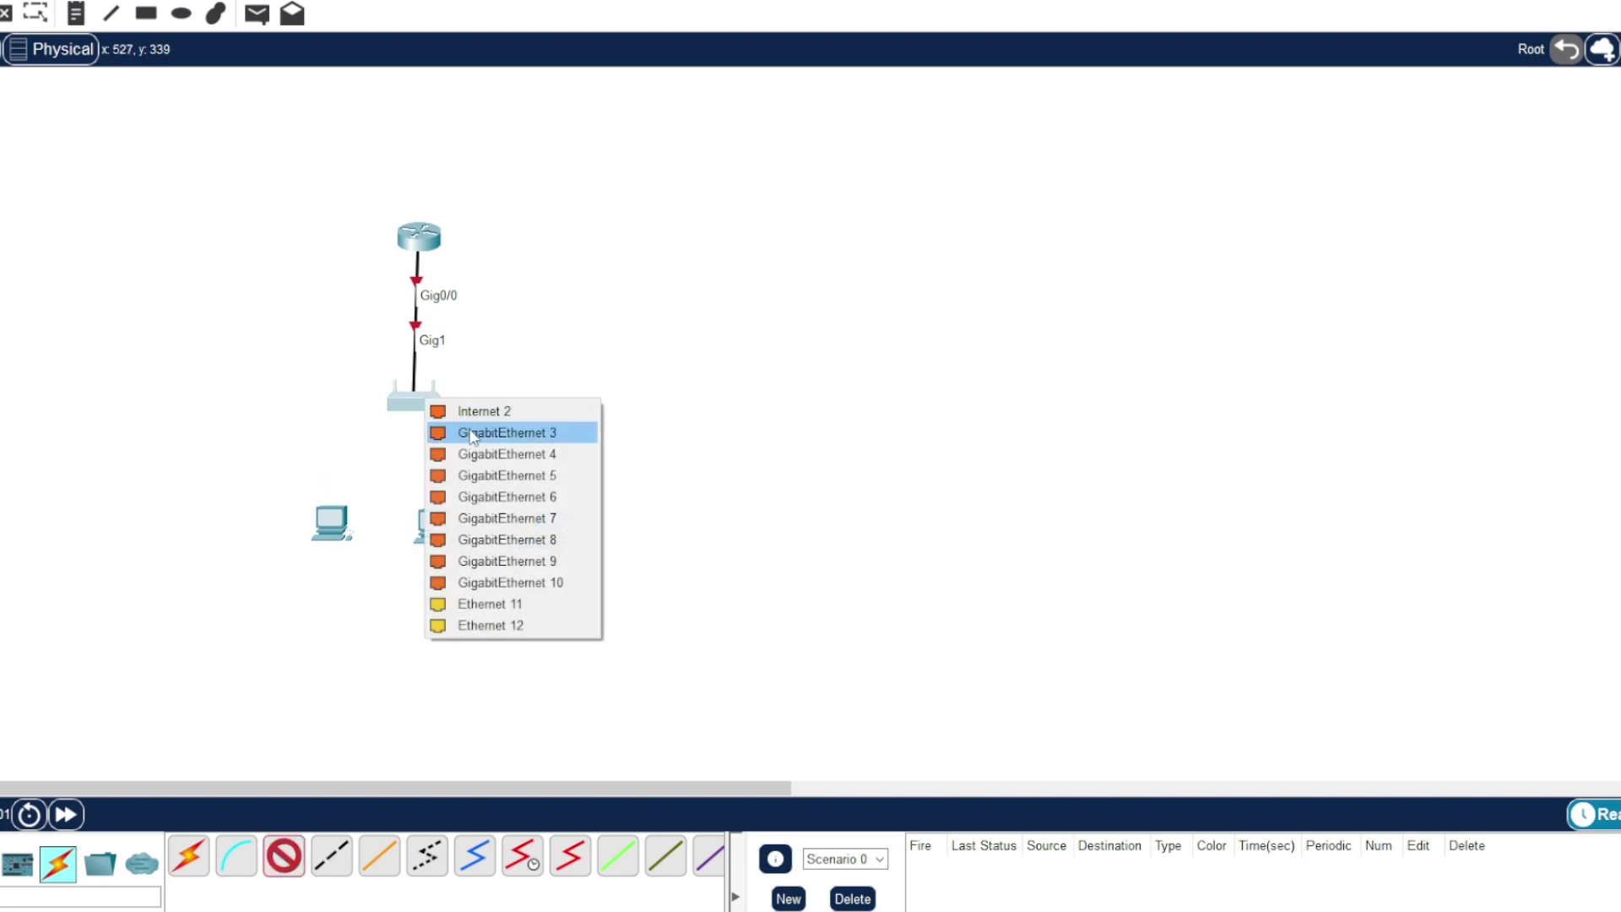
left_click(473, 432)
left_click(329, 523)
left_click(397, 600)
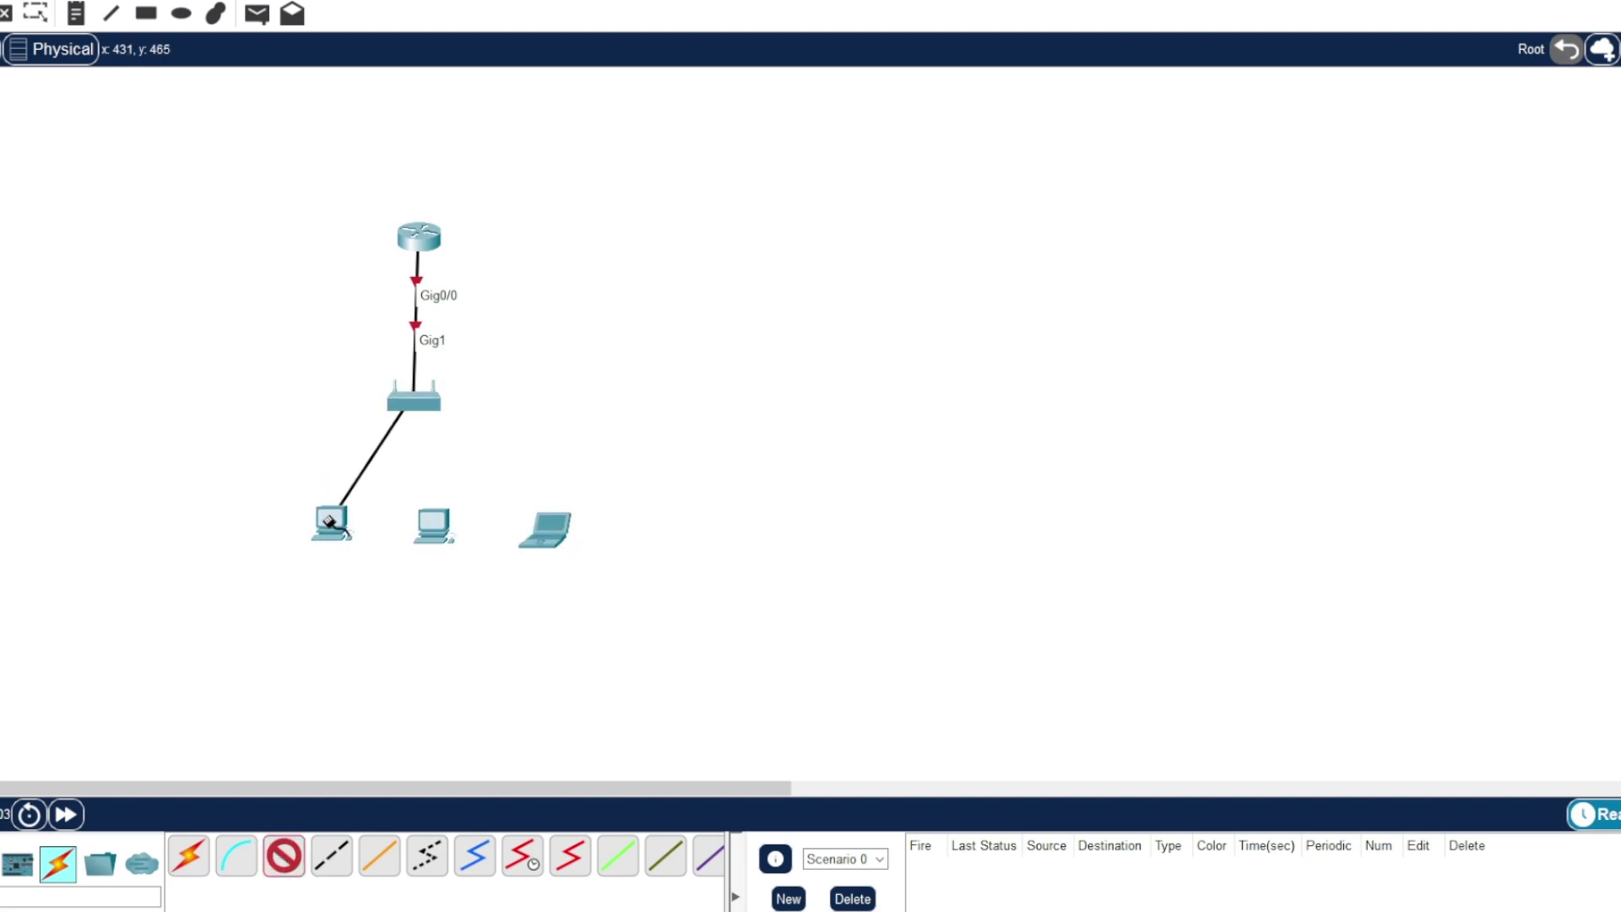
left_click(329, 524)
left_click(397, 595)
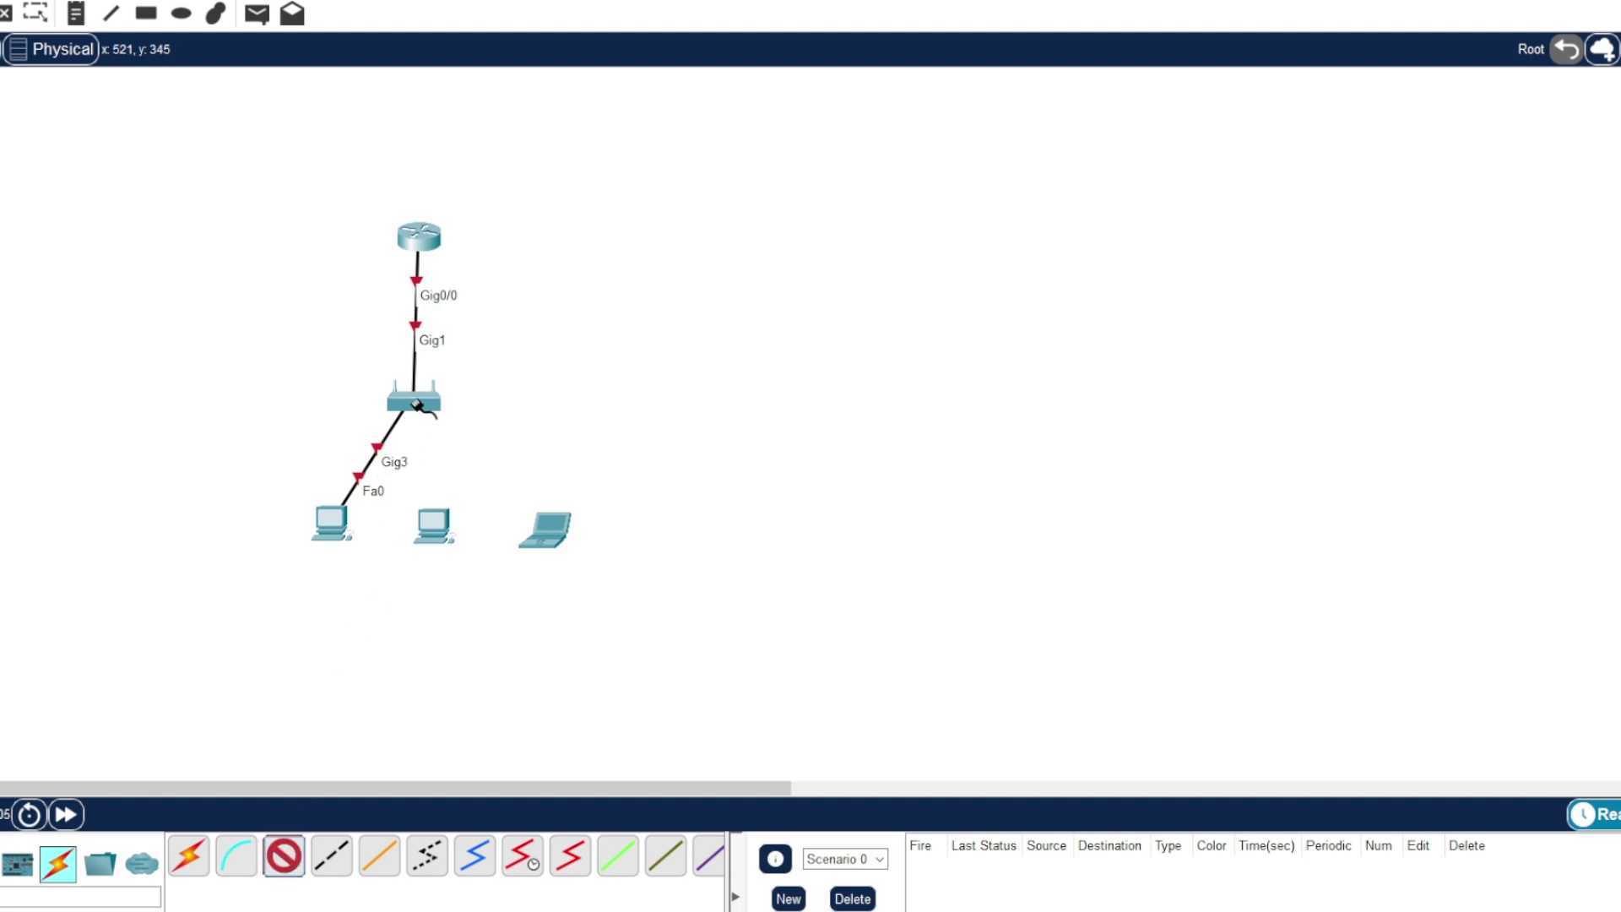
- Cable Meraki GigabitEthernet 4 to the middle PC's FastEthernet0
left_click(416, 404)
left_click(472, 456)
left_click(433, 523)
left_click(470, 593)
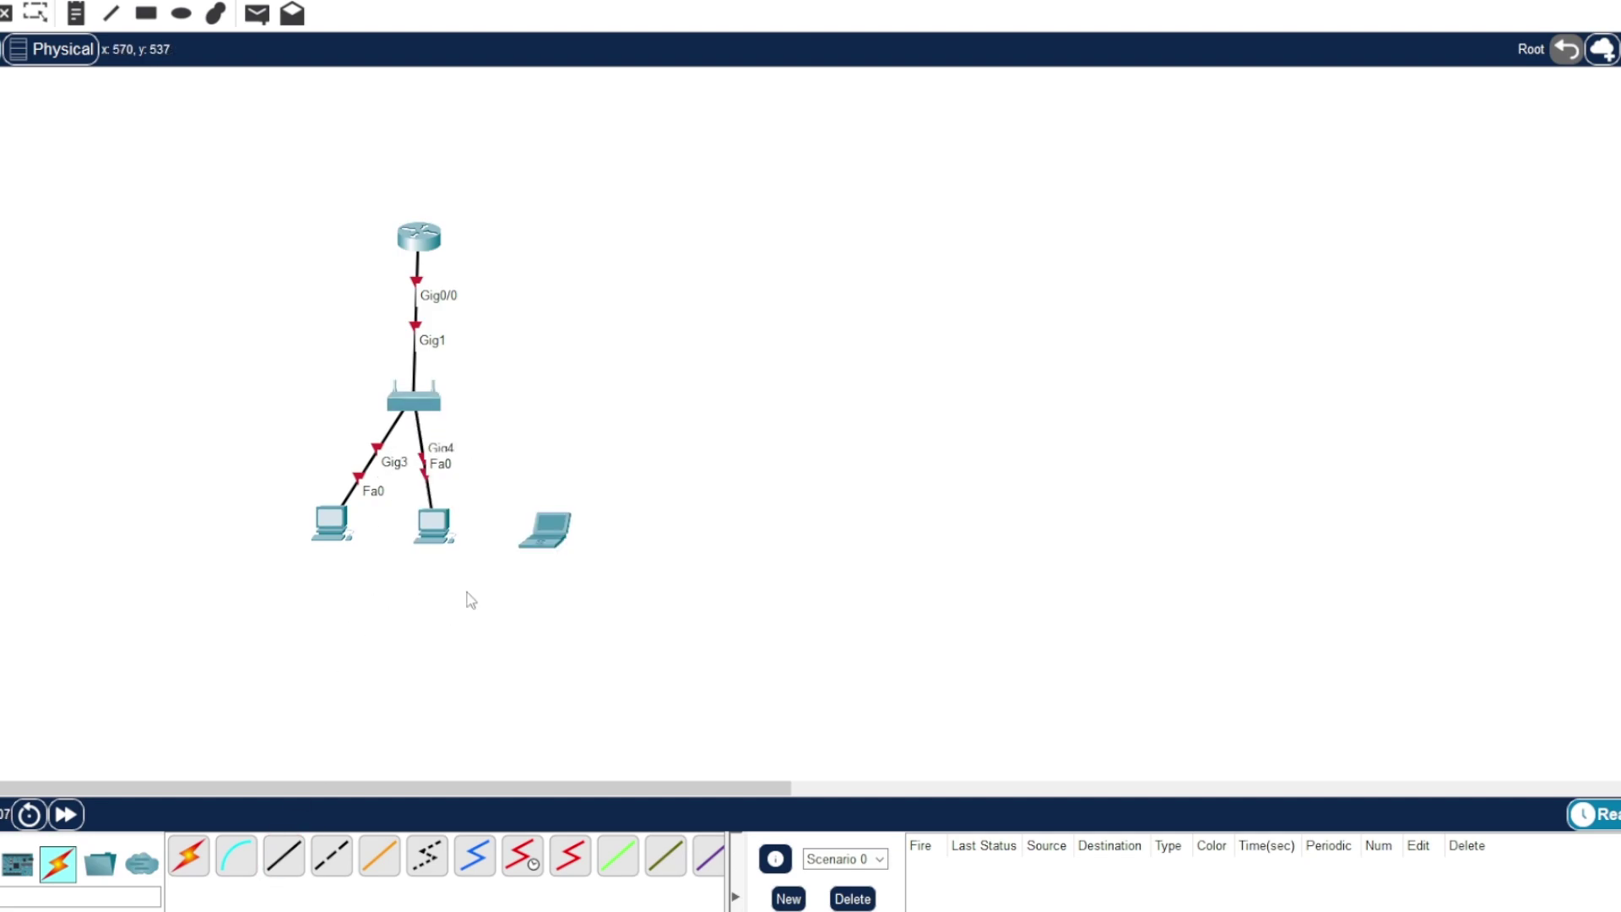
left_click_drag(433, 525, 424, 525)
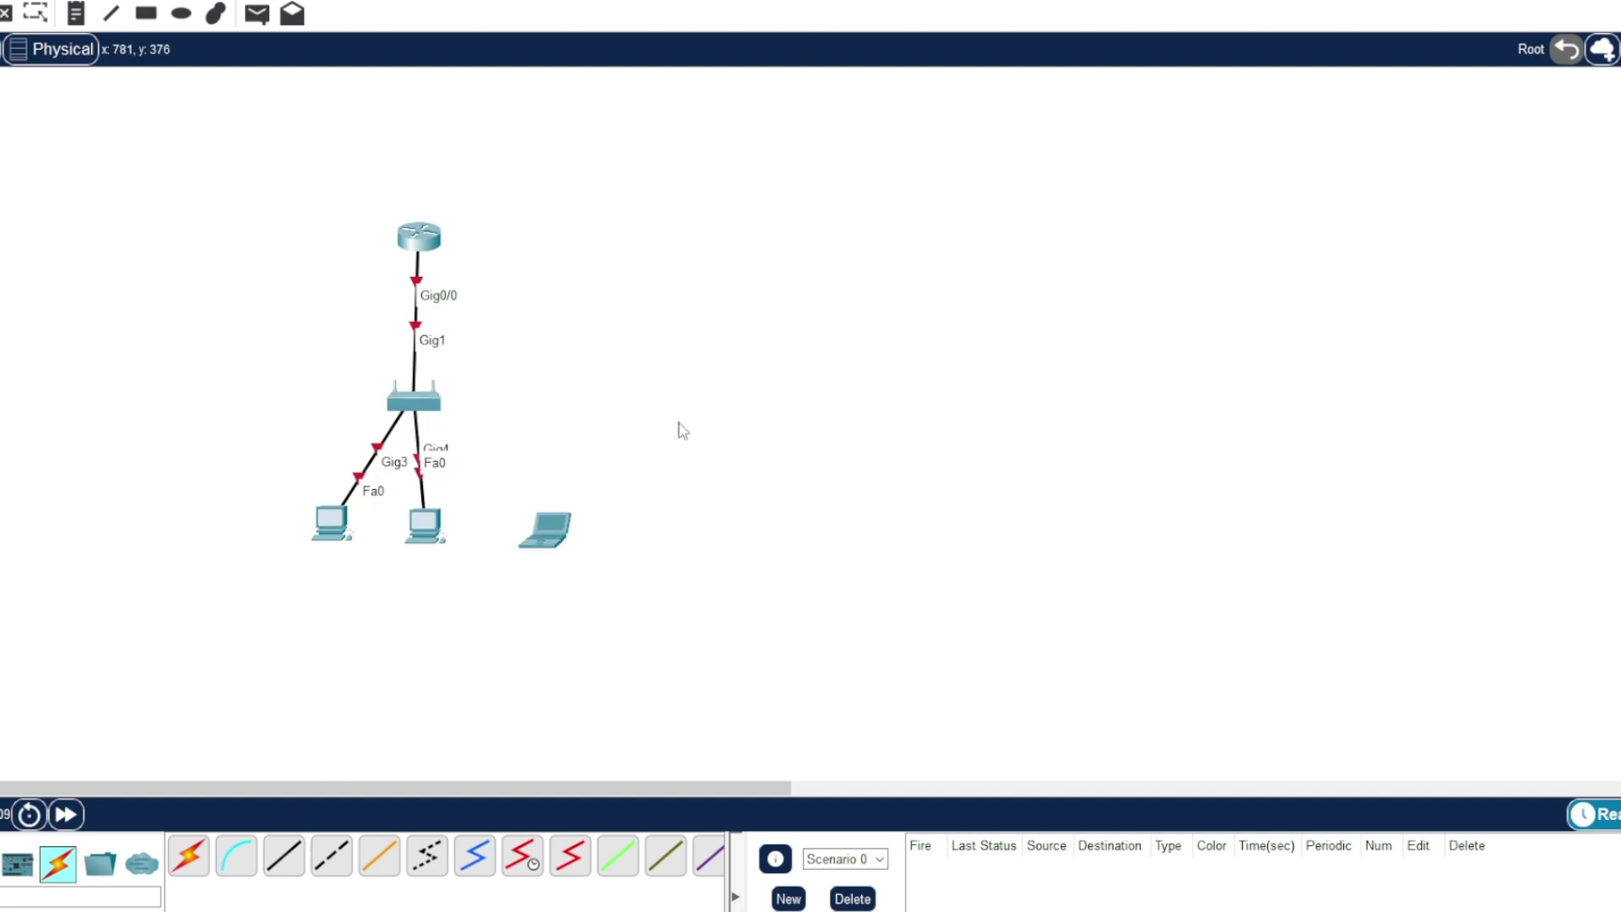
- Place a Meraki Server to the right of the router
left_click(66, 861)
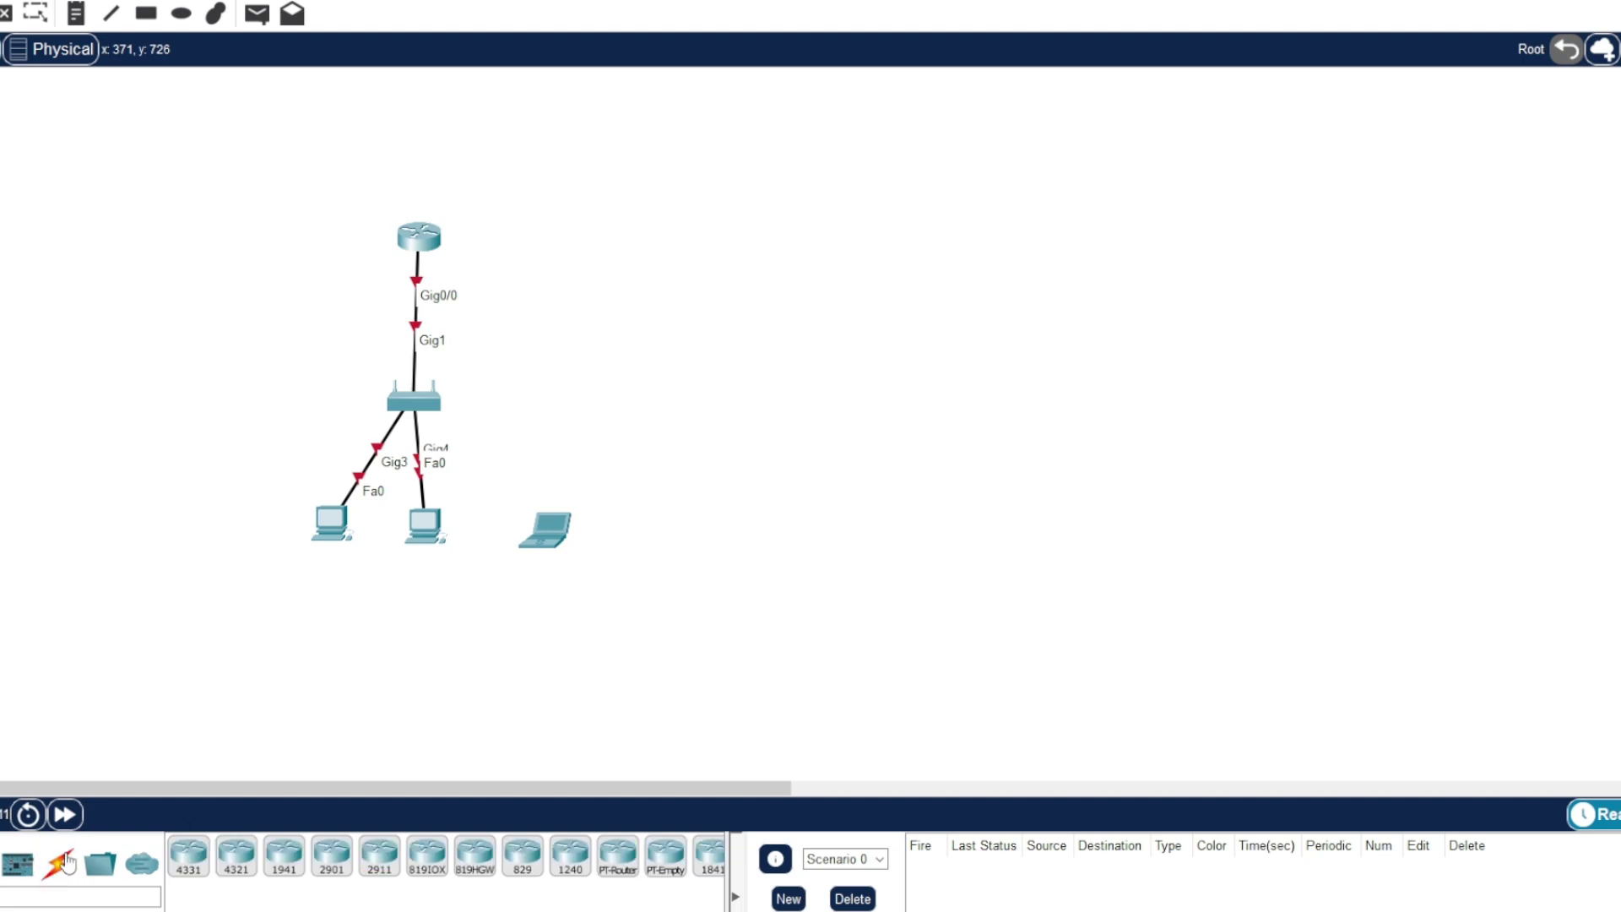
left_click(2, 863)
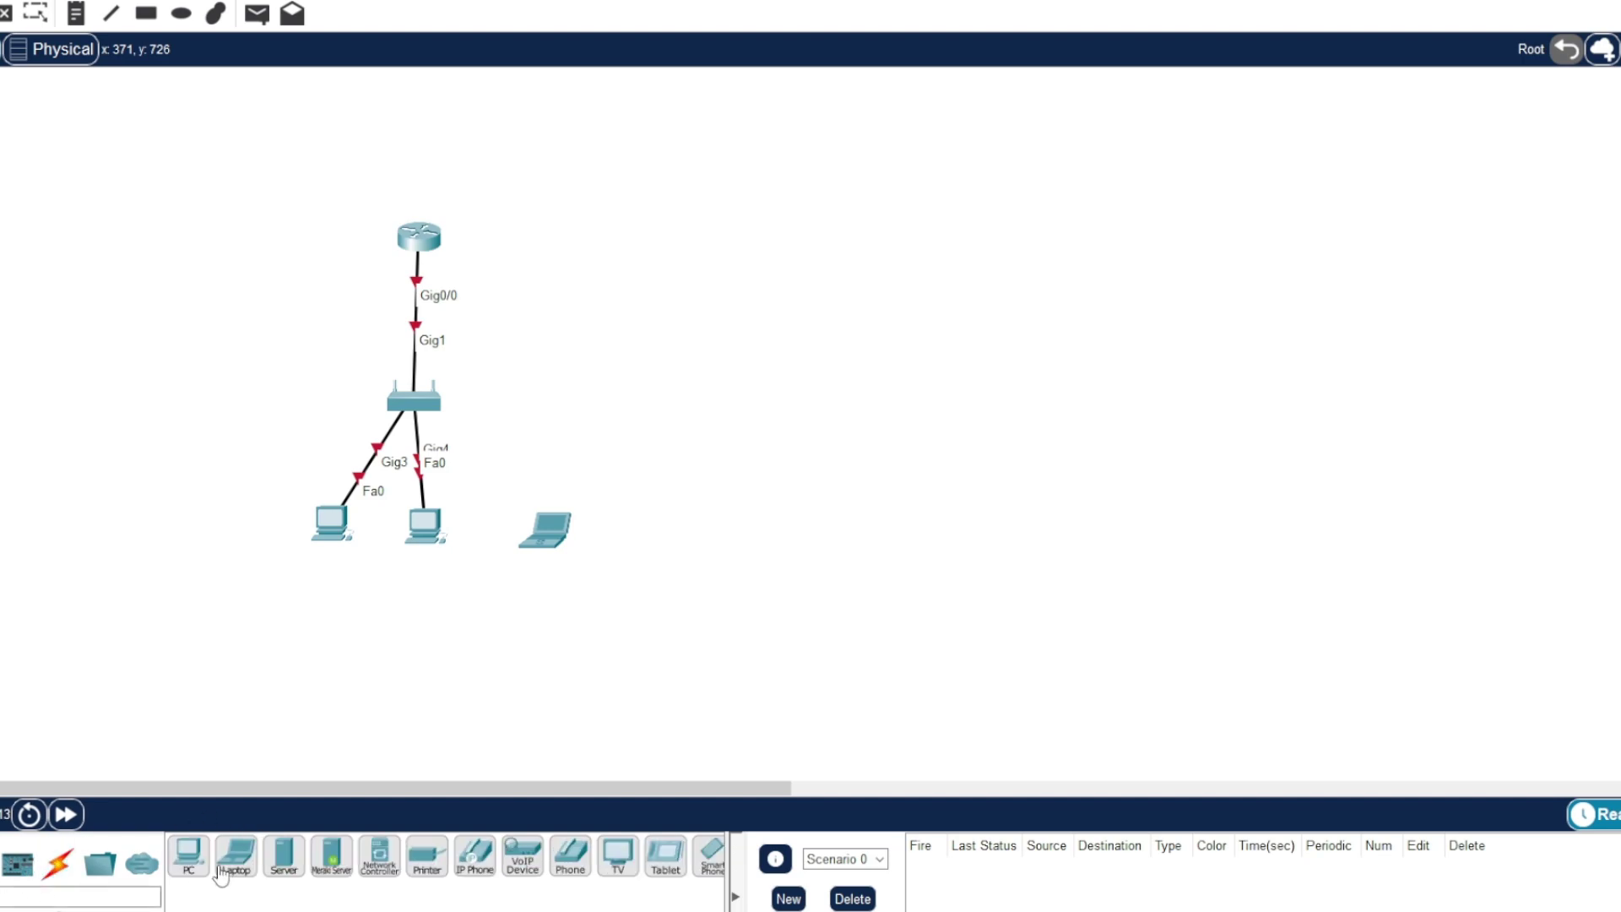
left_click_drag(332, 855, 591, 228)
- Connect router GigabitEthernet0/1 to the Meraki Server's FastEthernet0 with a copper straight-through cable
left_click(57, 863)
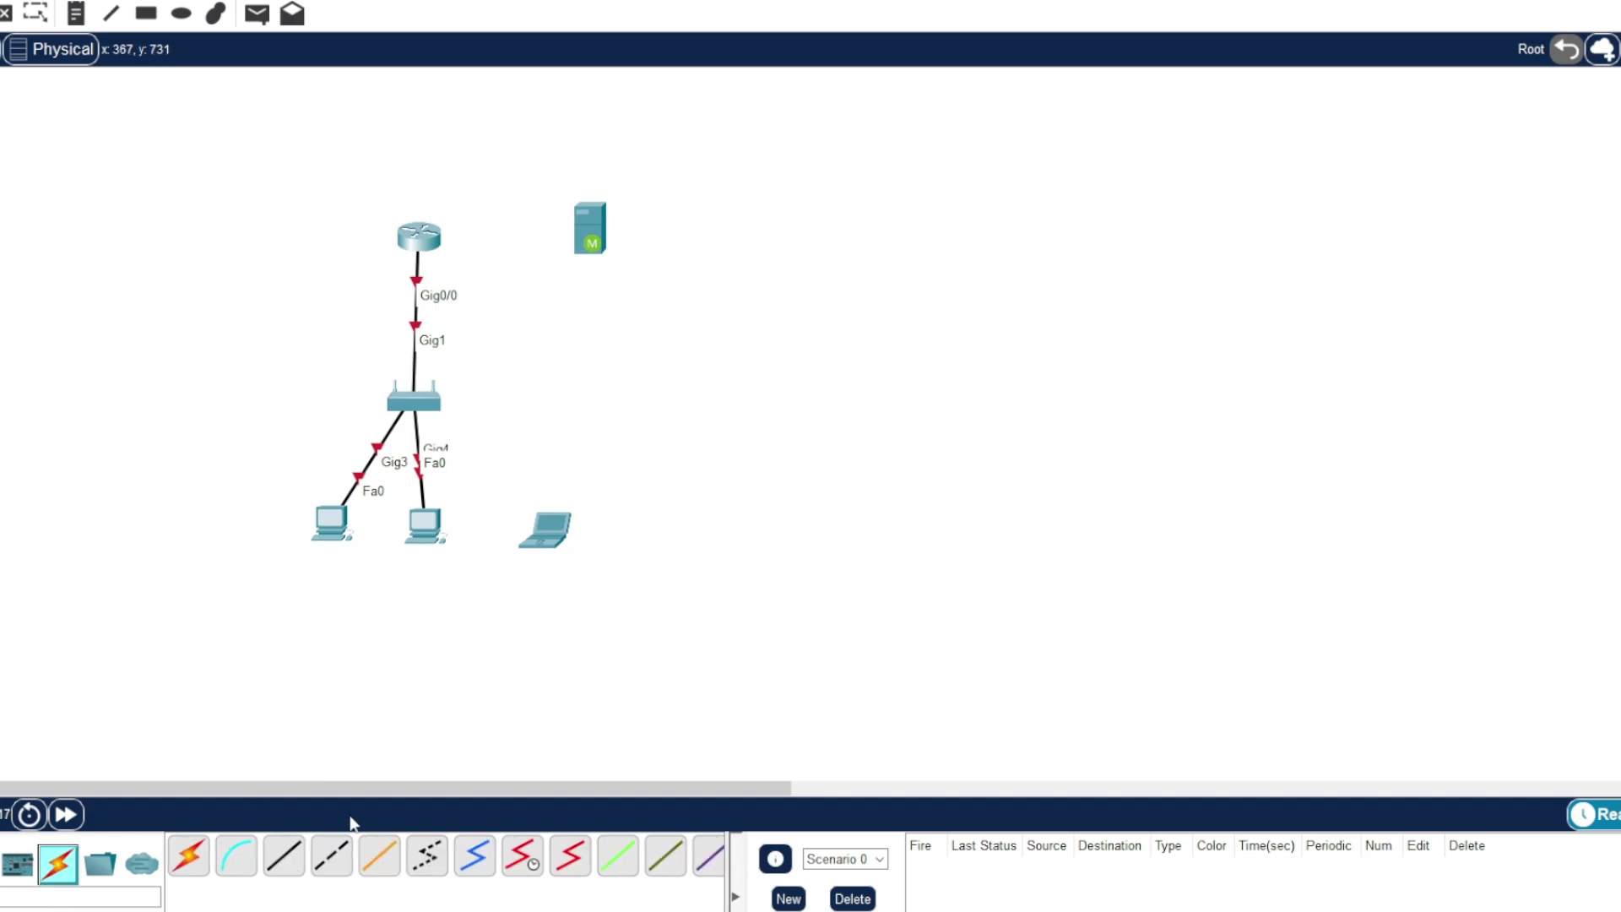
left_click(283, 855)
left_click(419, 236)
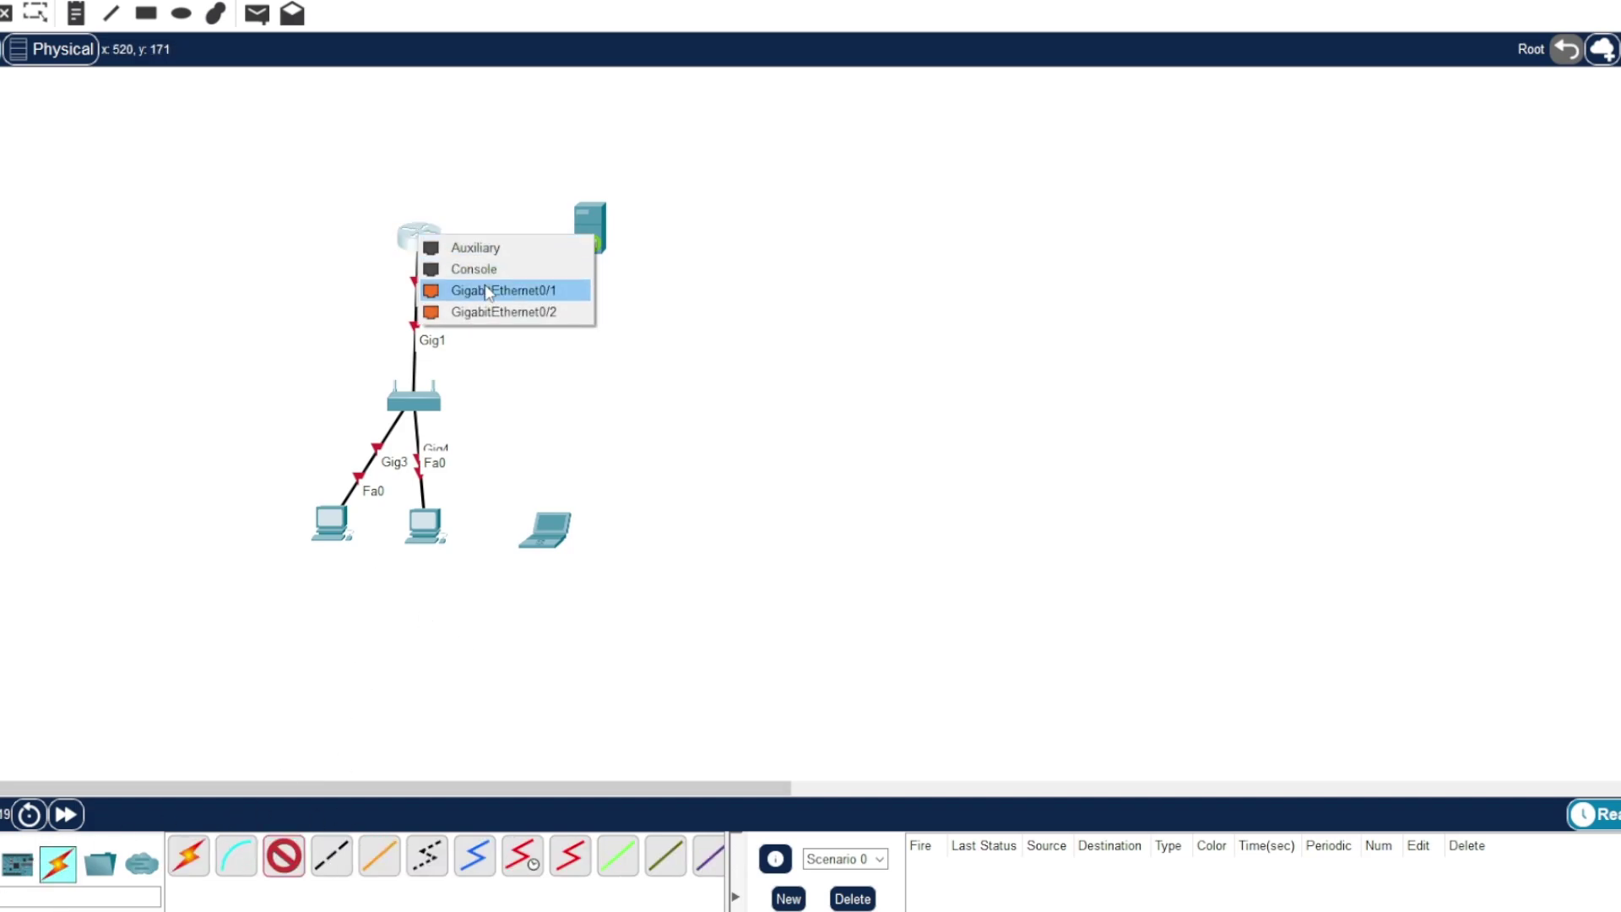
left_click(495, 290)
left_click(584, 224)
left_click(666, 245)
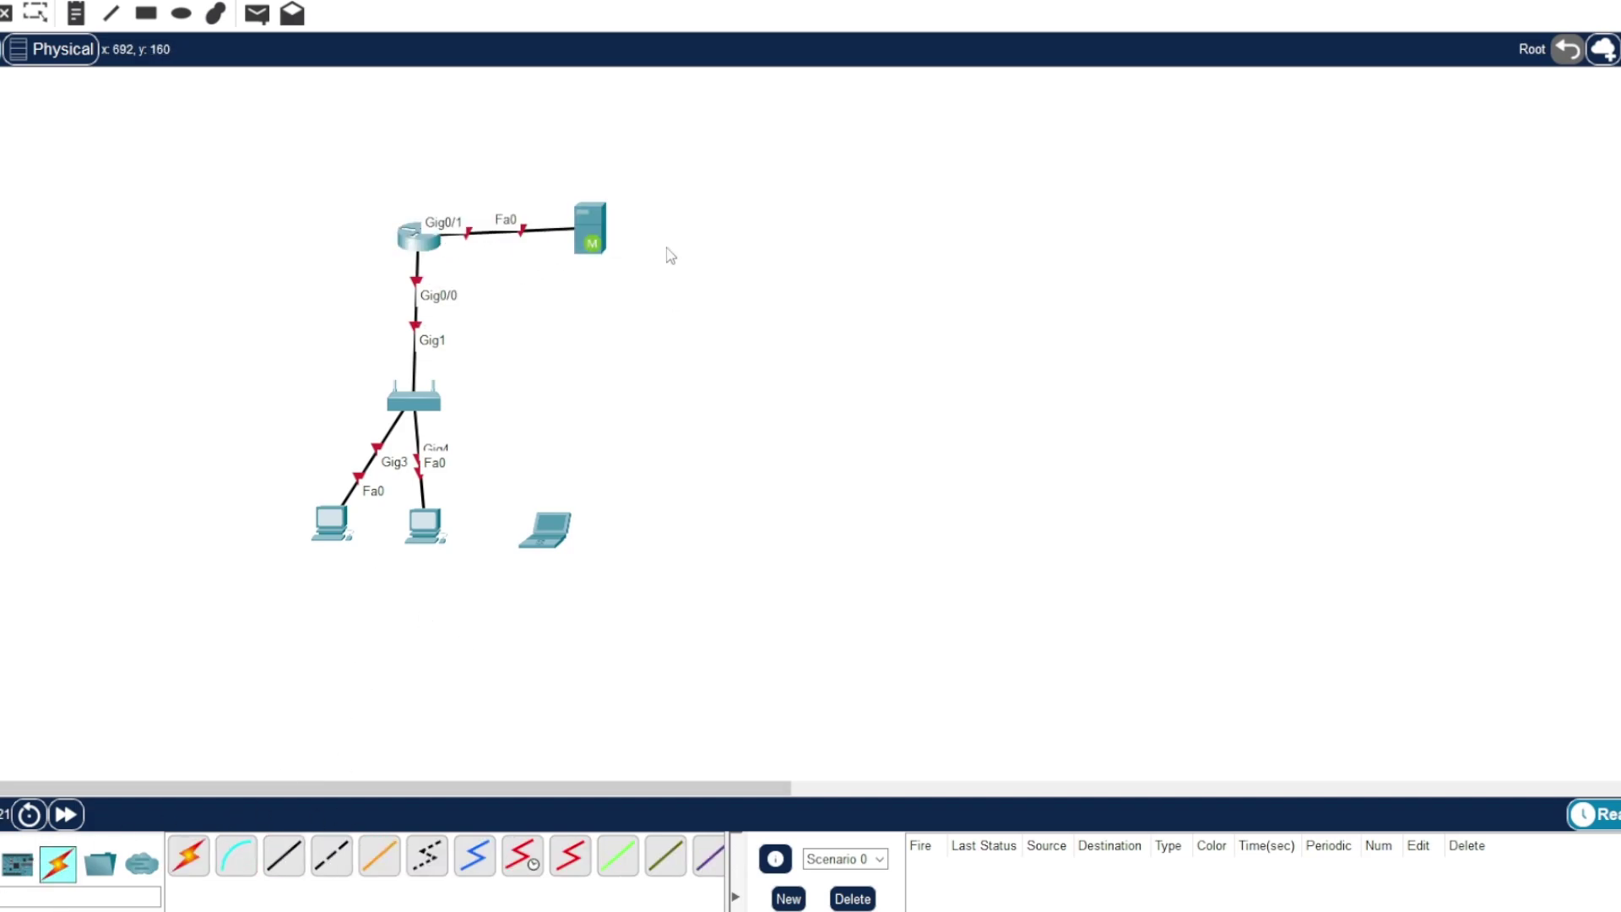
left_click_drag(601, 241, 646, 254)
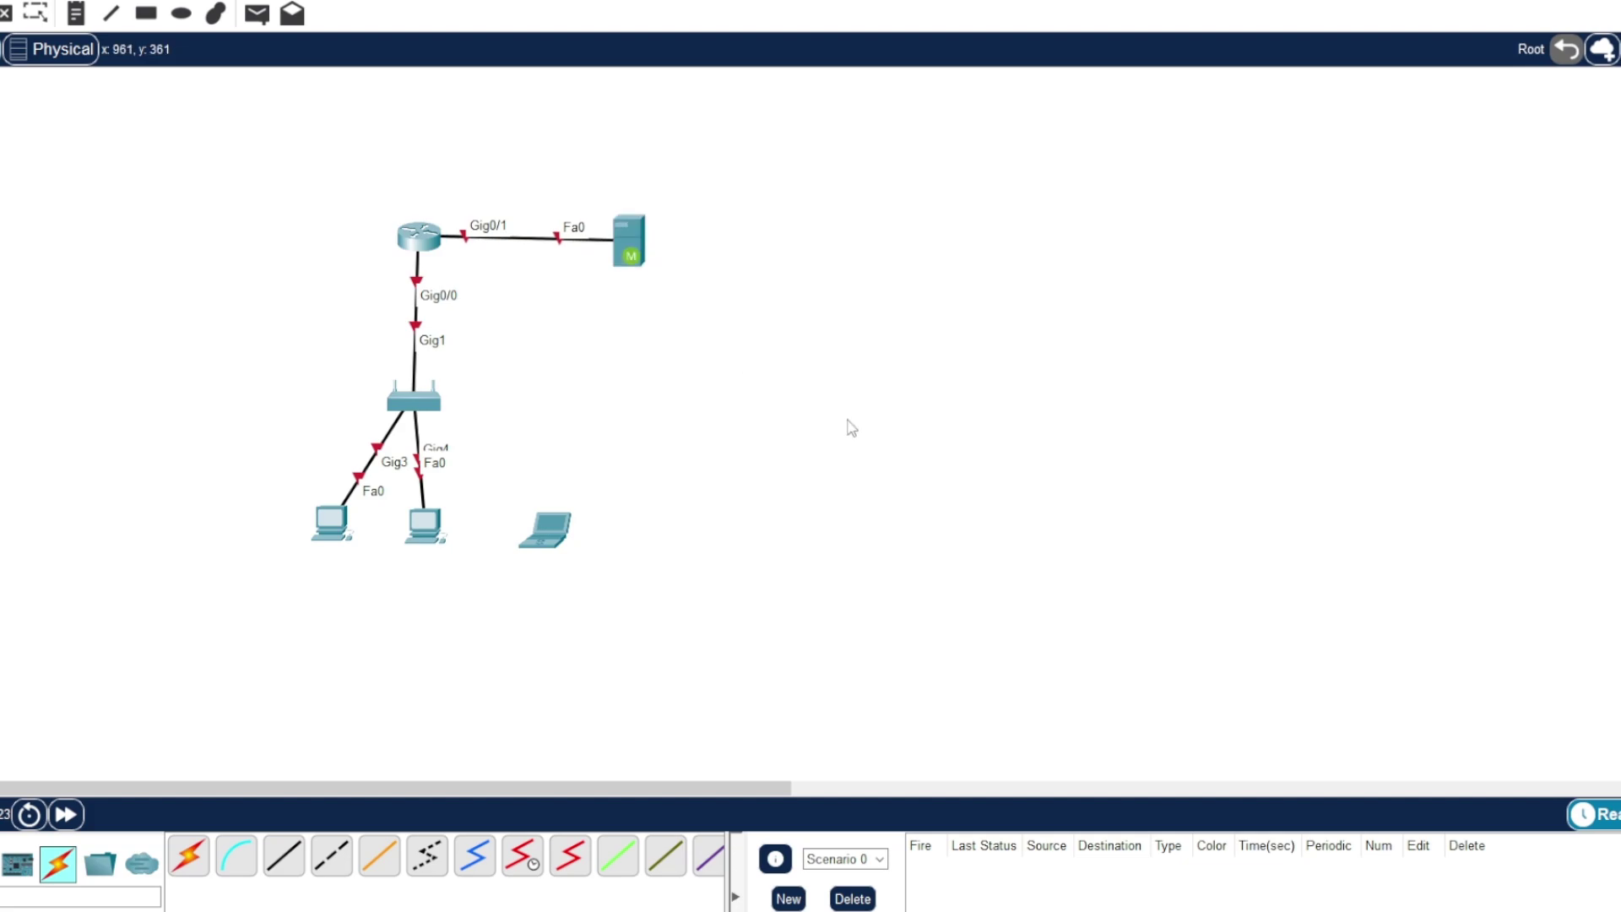
left_click_drag(405, 246, 407, 244)
- Open Router1's CLI and enter global configuration mode with en and conf t
left_click(421, 233)
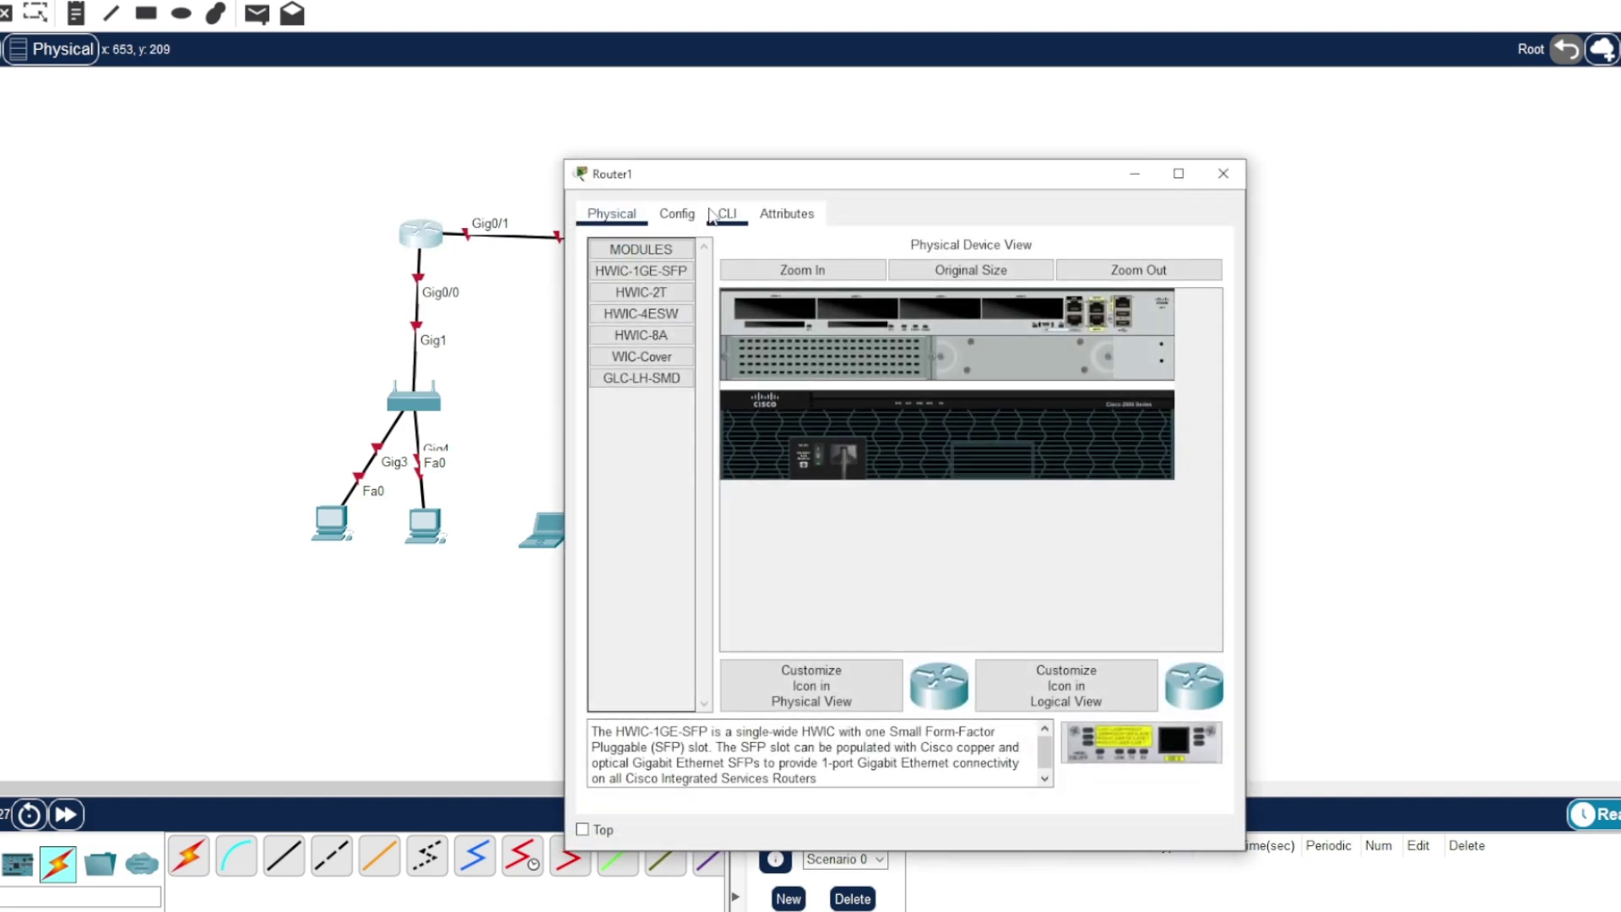
left_click_drag(721, 173, 925, 83)
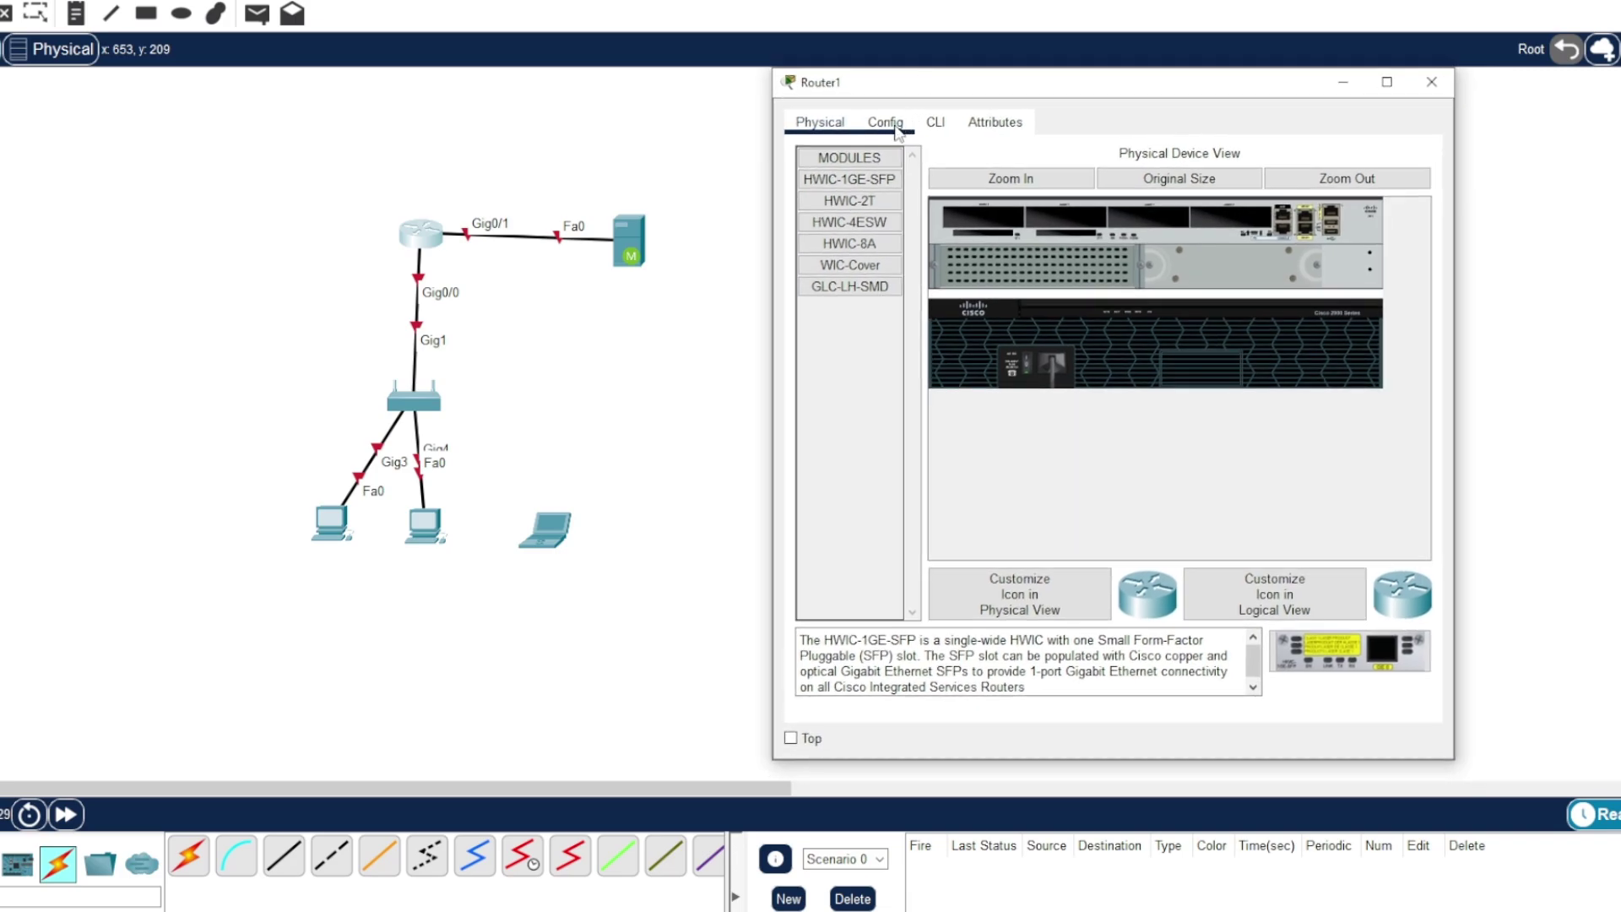
left_click(893, 127)
left_click(935, 122)
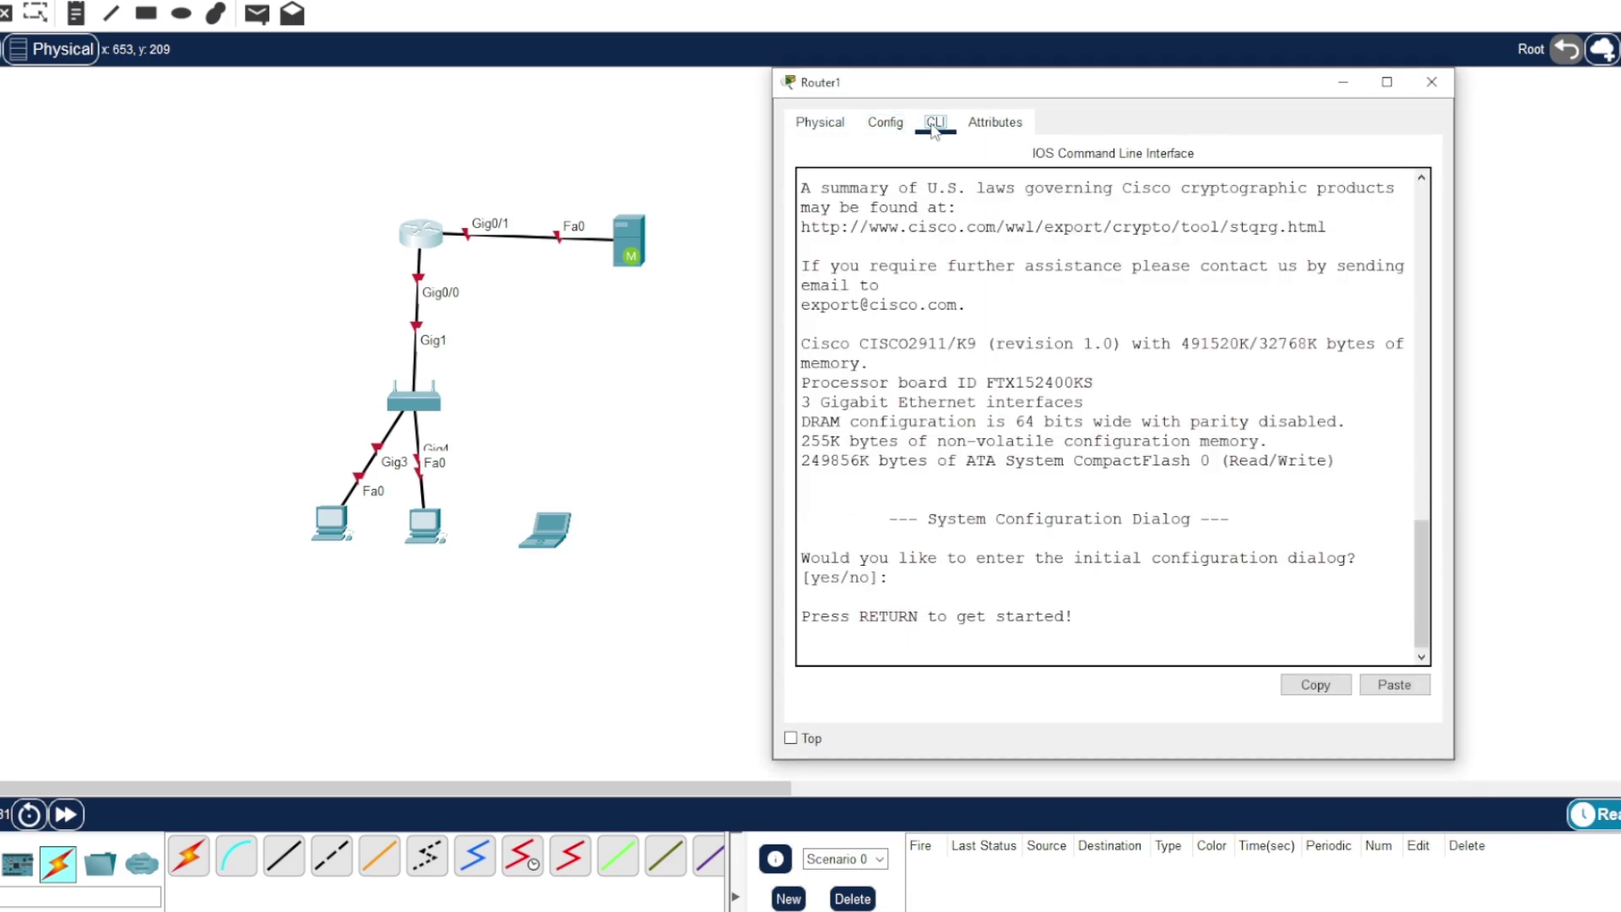
key("Return")
key("Return")
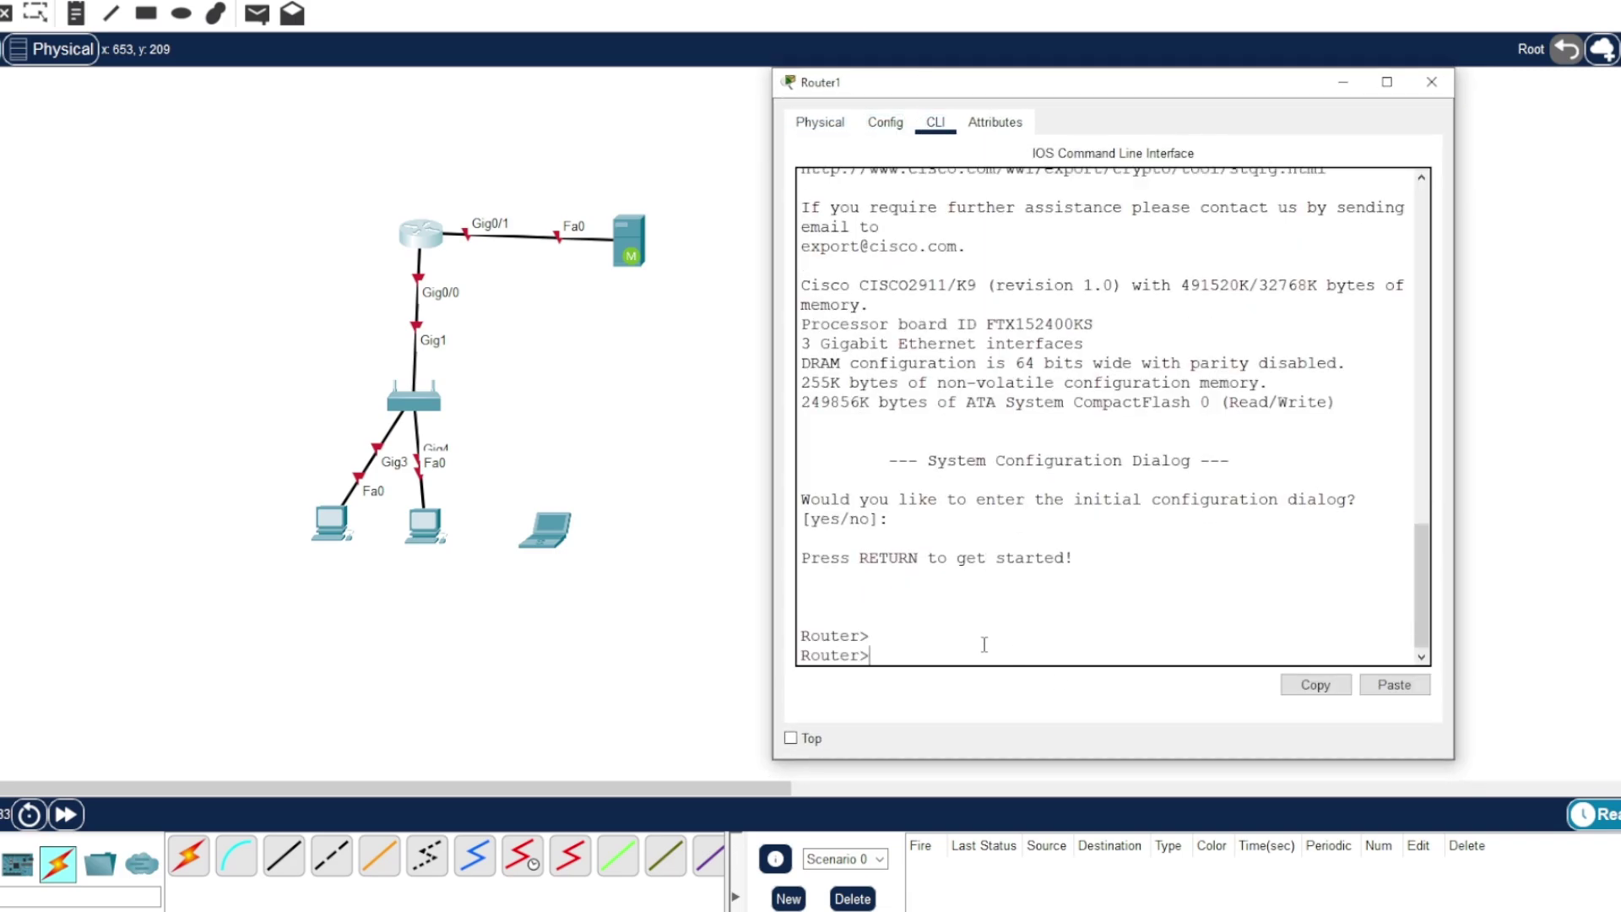
type("en")
key("Return")
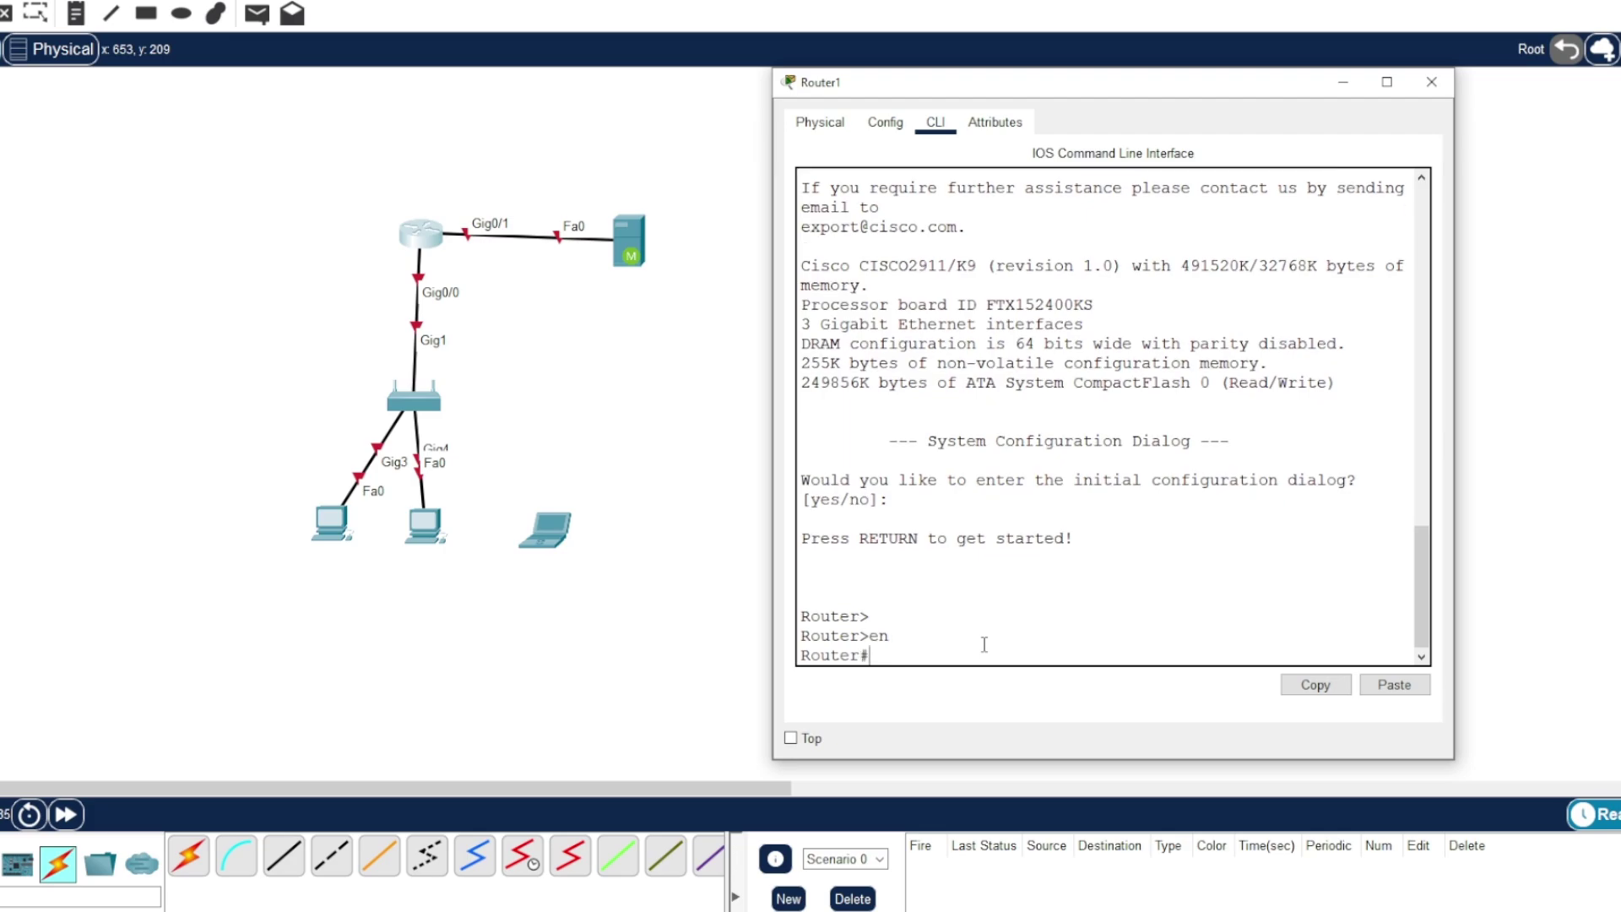
type("conf t")
key("Return")
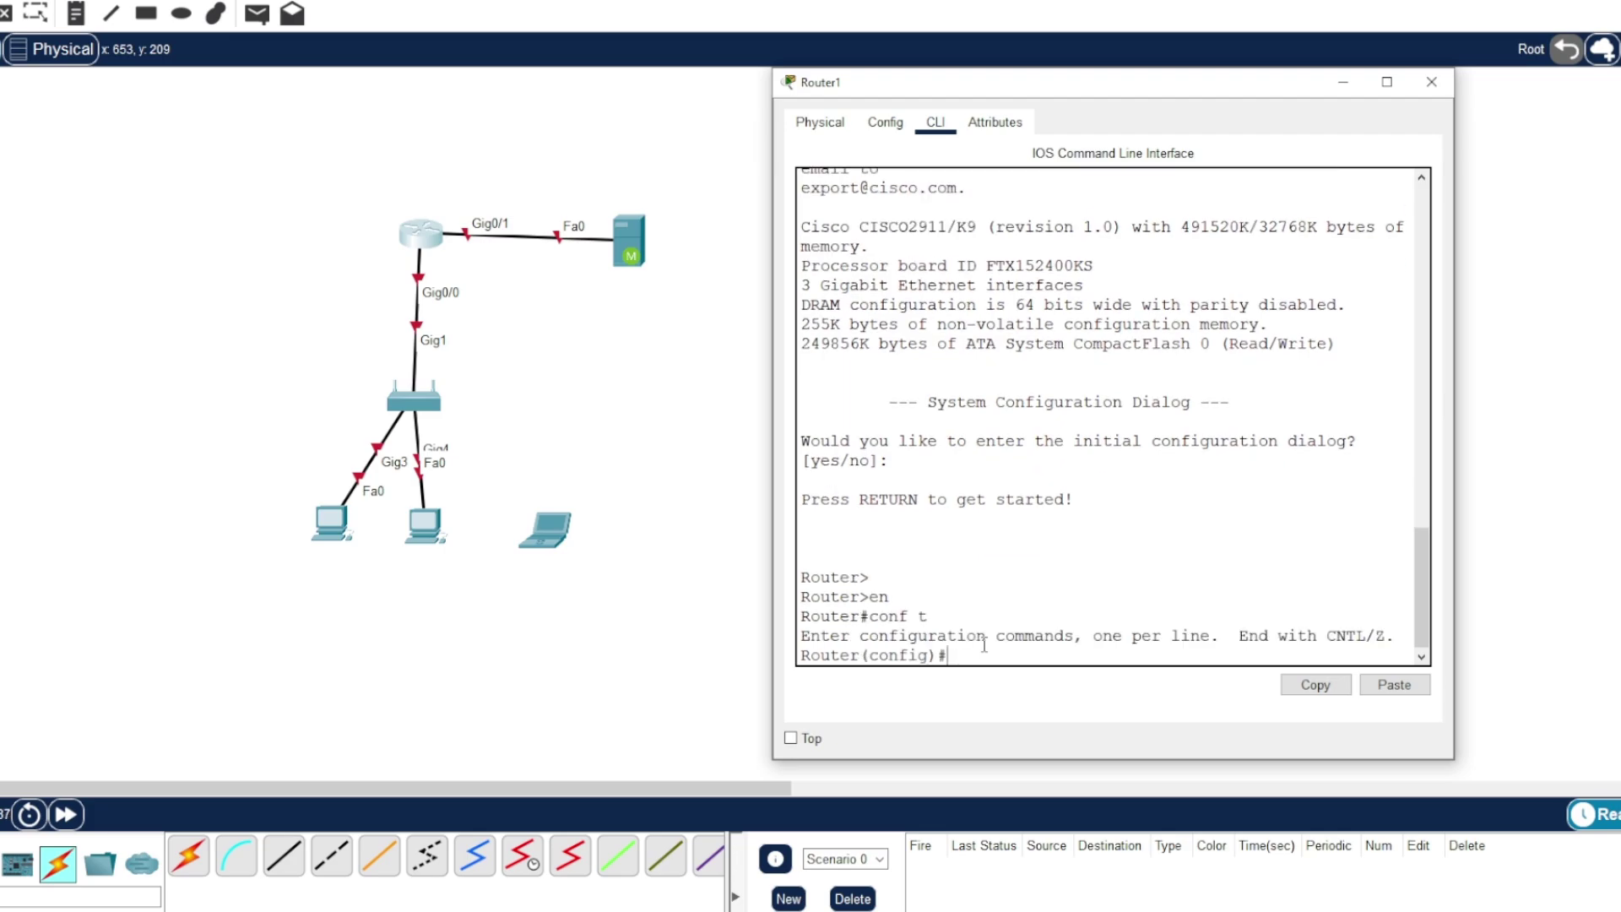
- Give interface g0/1 address 10.10.10.1 255.255.255.252 and enable it with no shut
type("int g0/1")
key("Return")
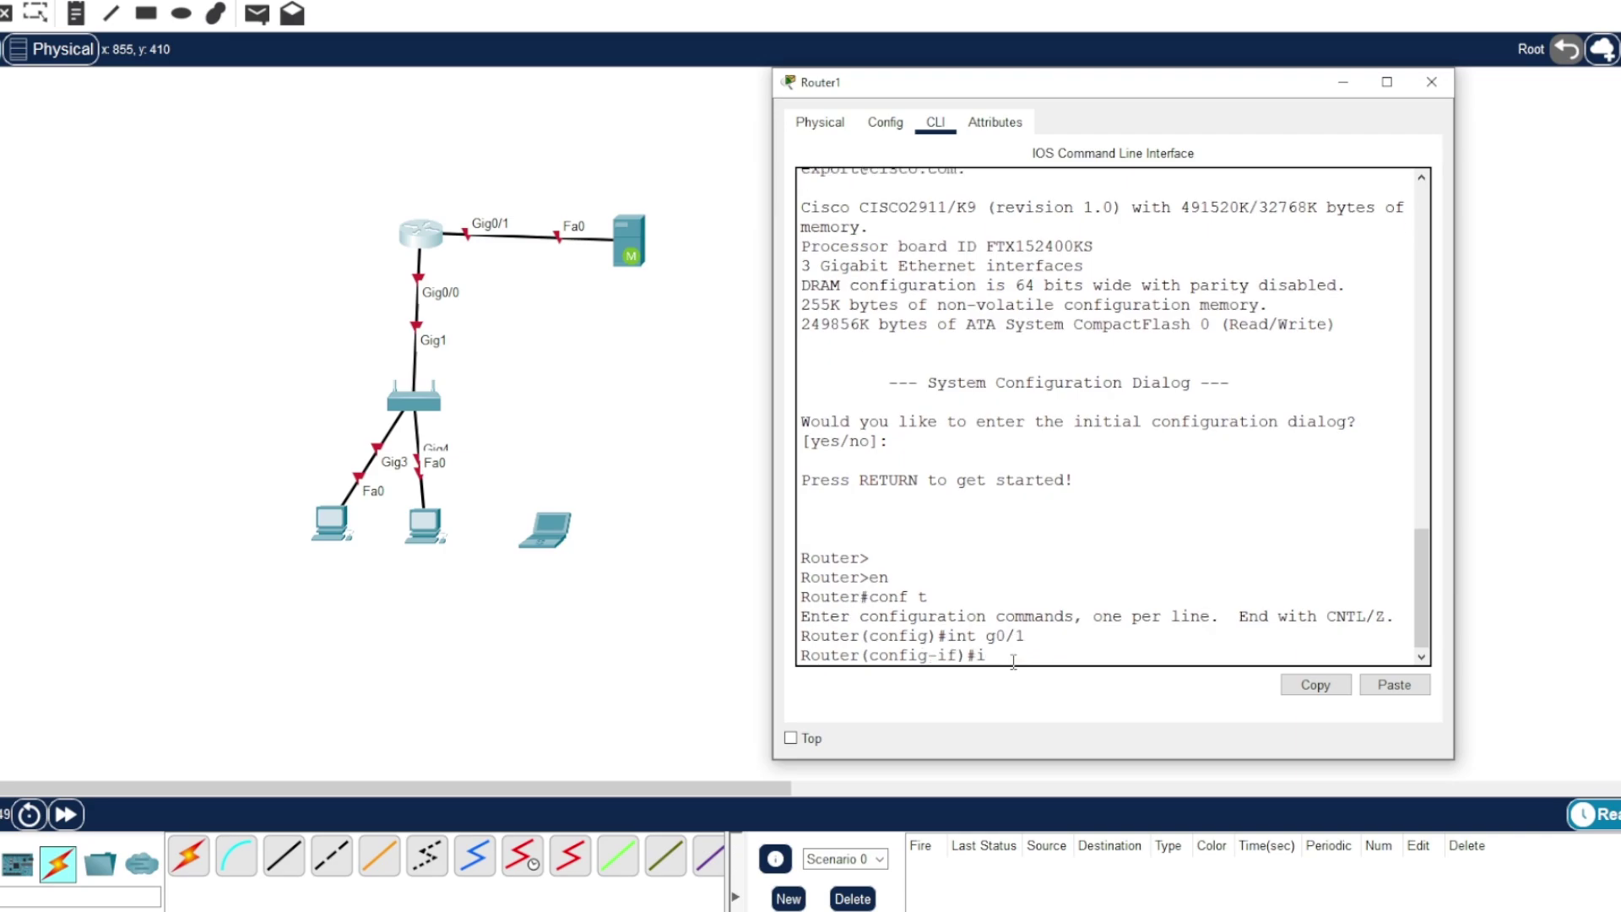
type("ip addd 10.10.10.1 255.255.255.")
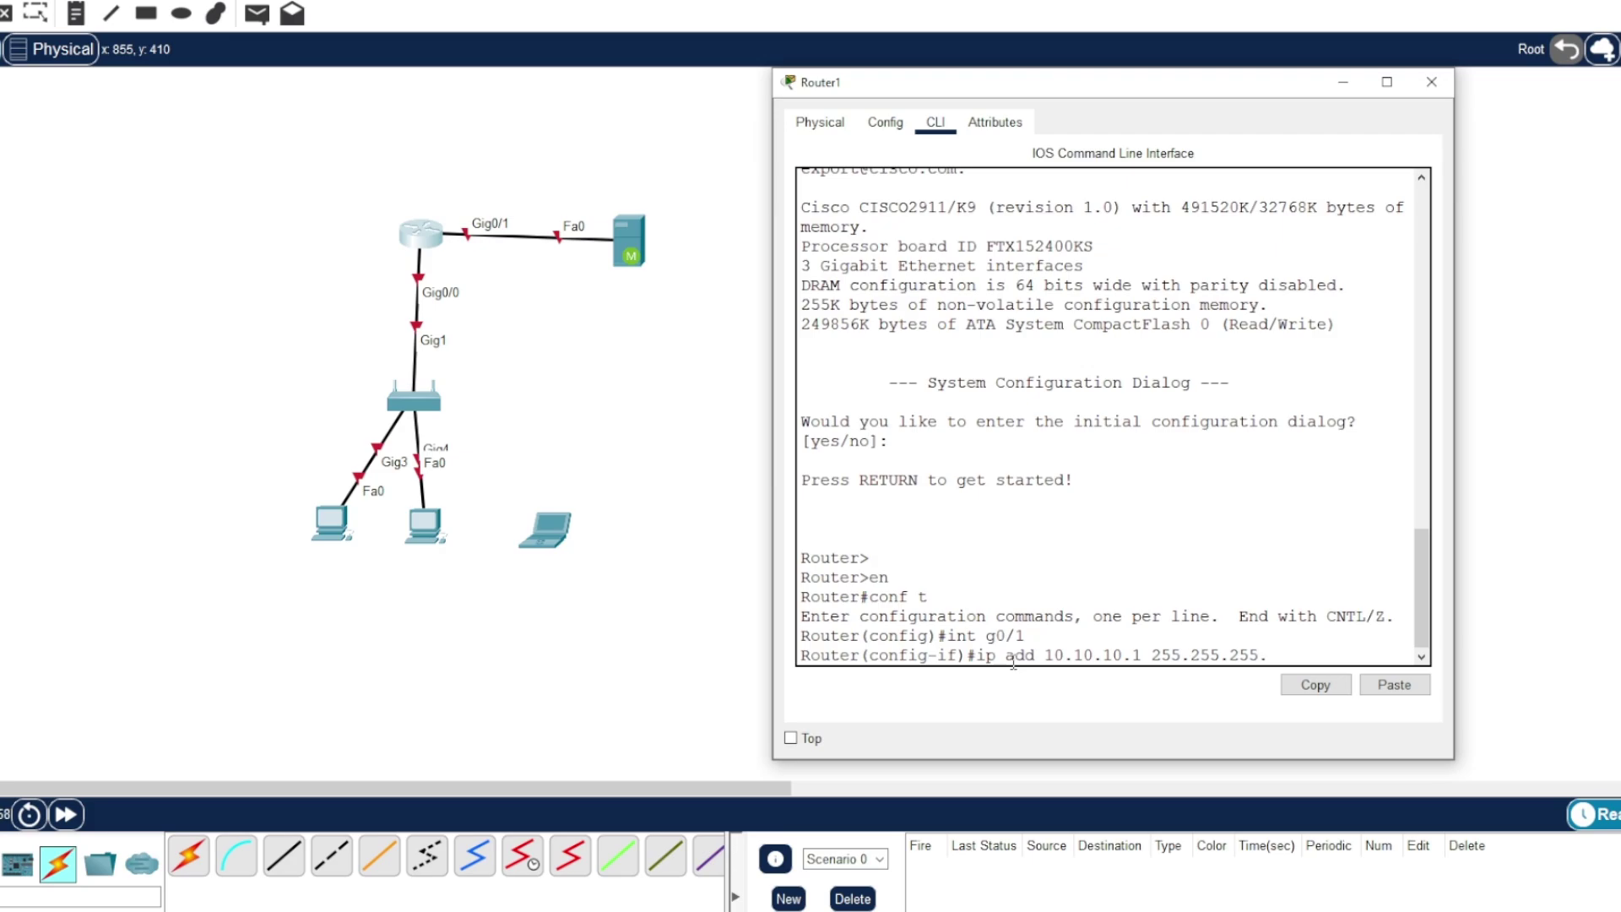
type("252")
left_click_drag(1297, 655, 1300, 655)
left_click(1270, 655)
left_click(1300, 655)
key("Return")
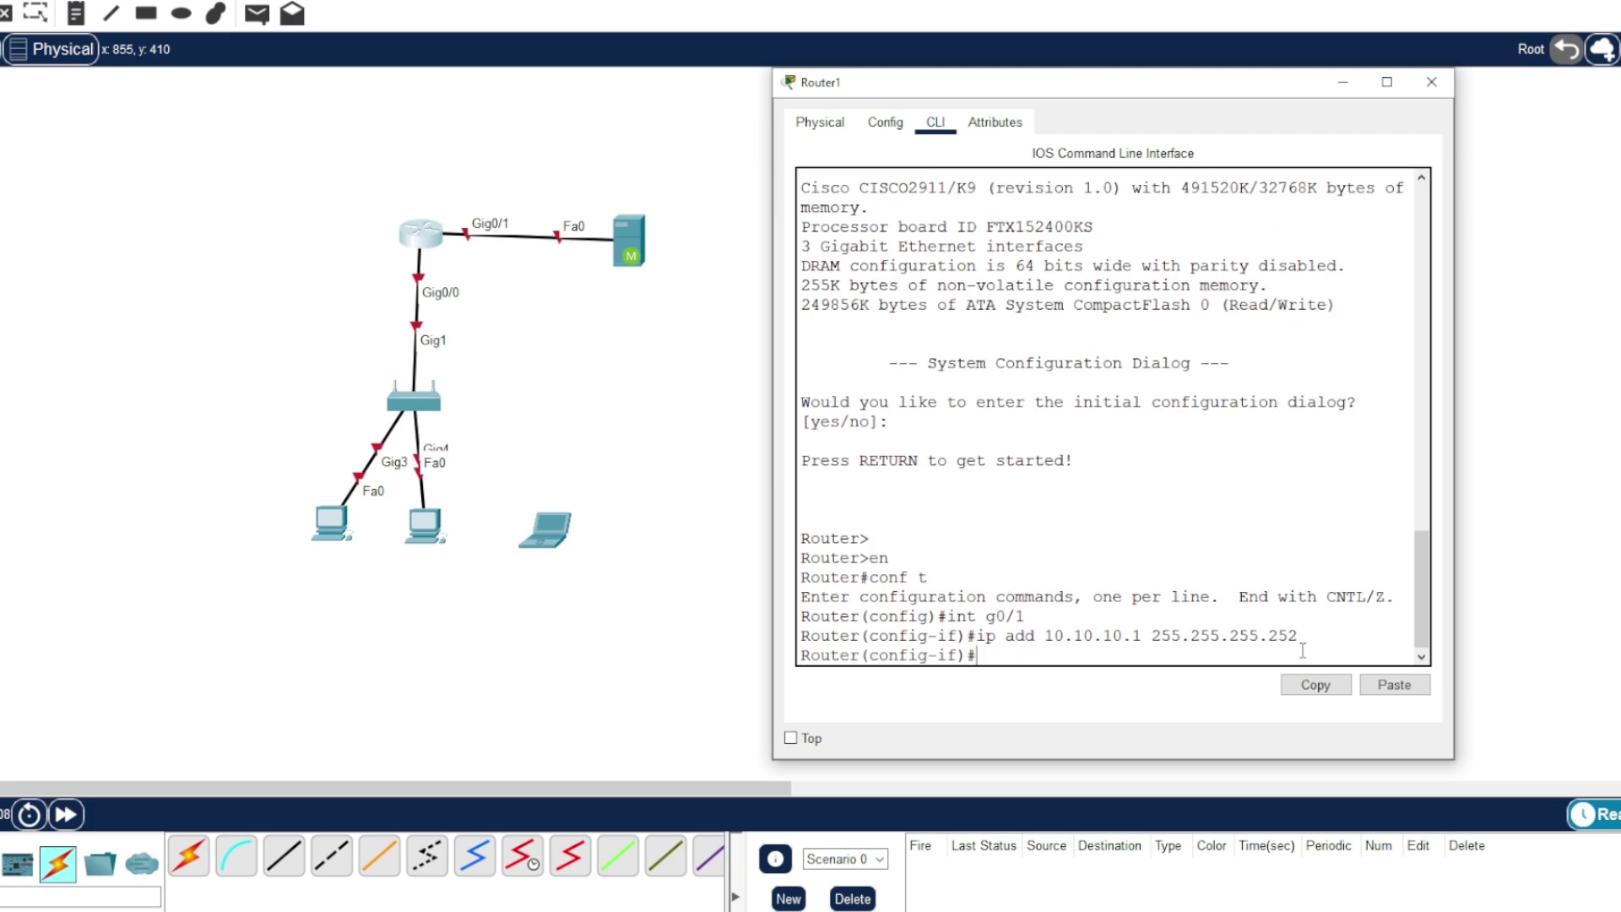
type("no shut")
key("Return")
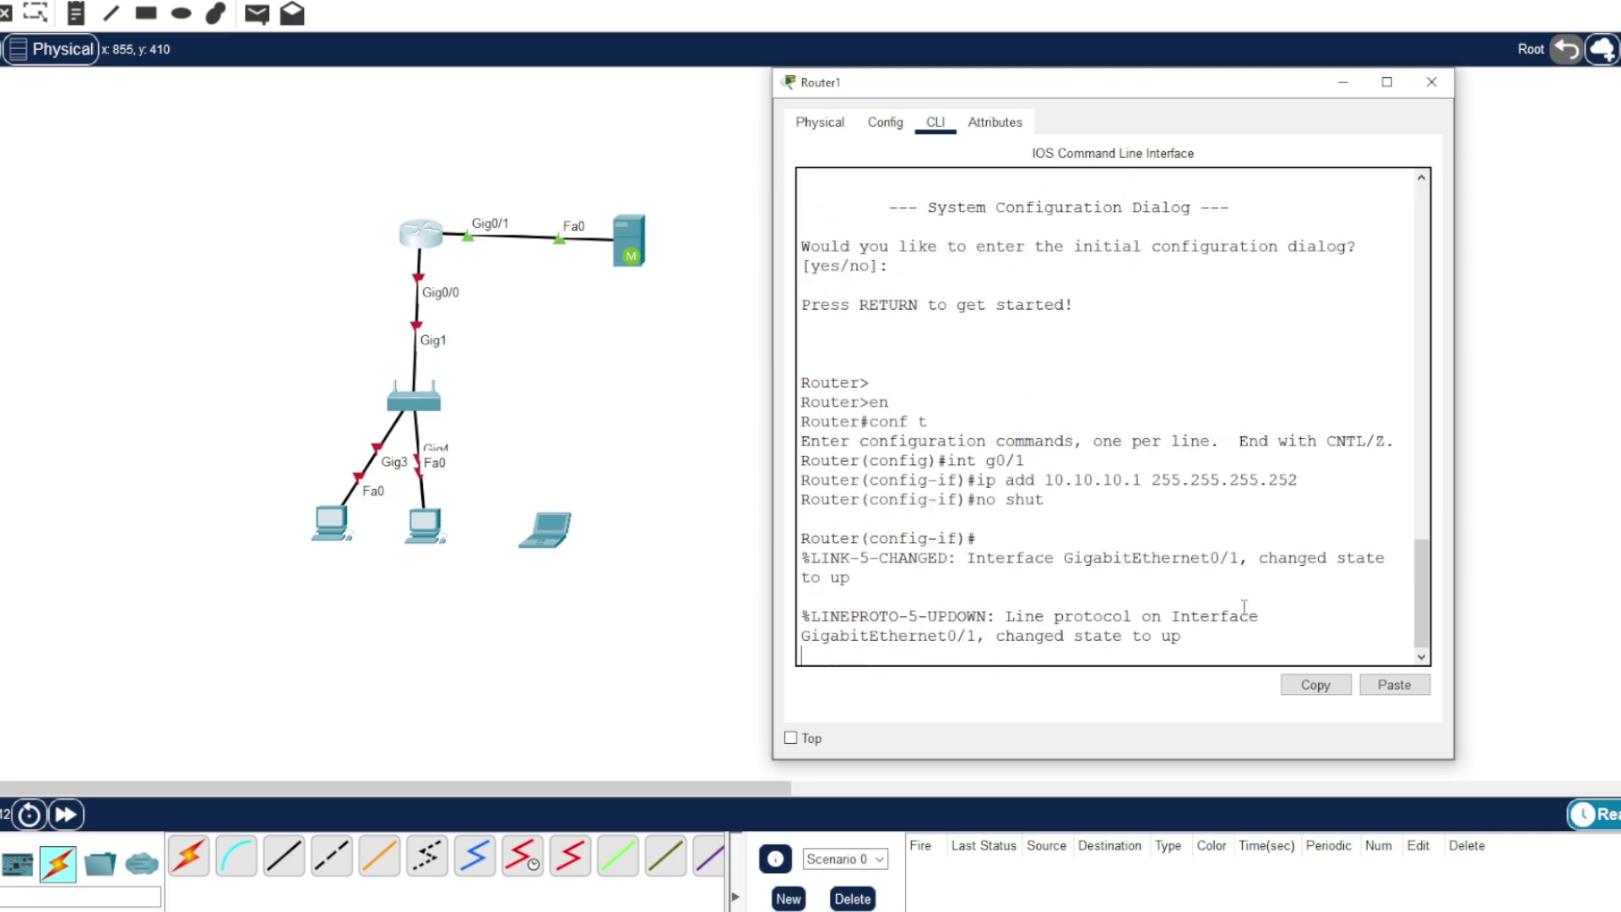
key("Return")
key("Return")
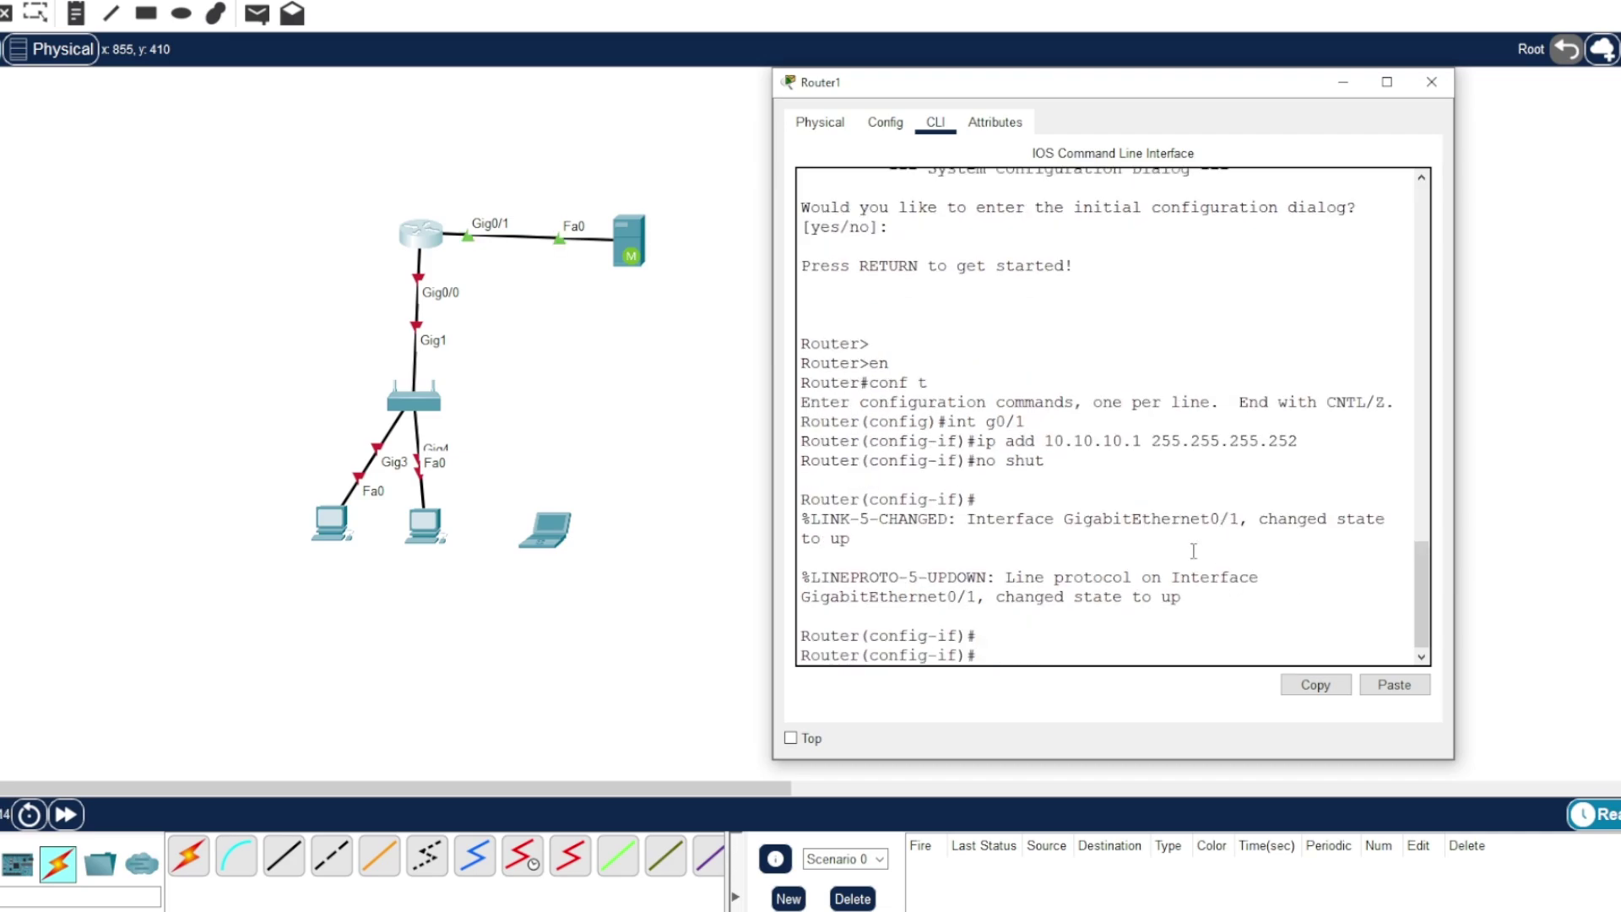
- Assign address 172.1.1.1 255.255.255.252 to interface g0/0
type("int g0/0")
key("Return")
type("ip ad")
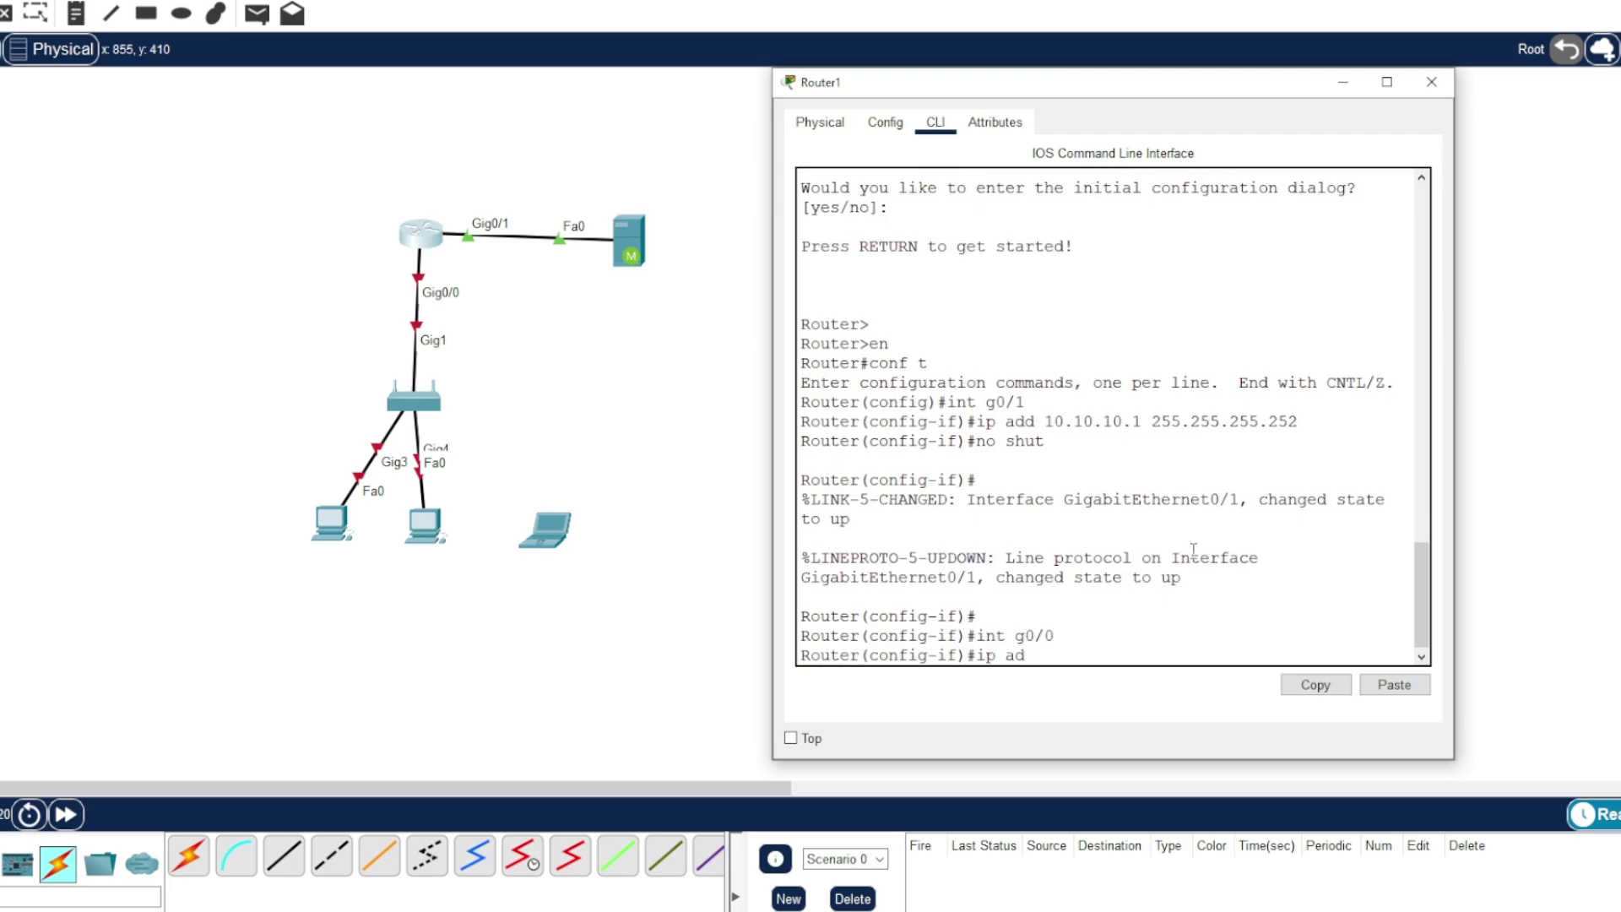
type("d 172.1.1.1 255.255.255.252")
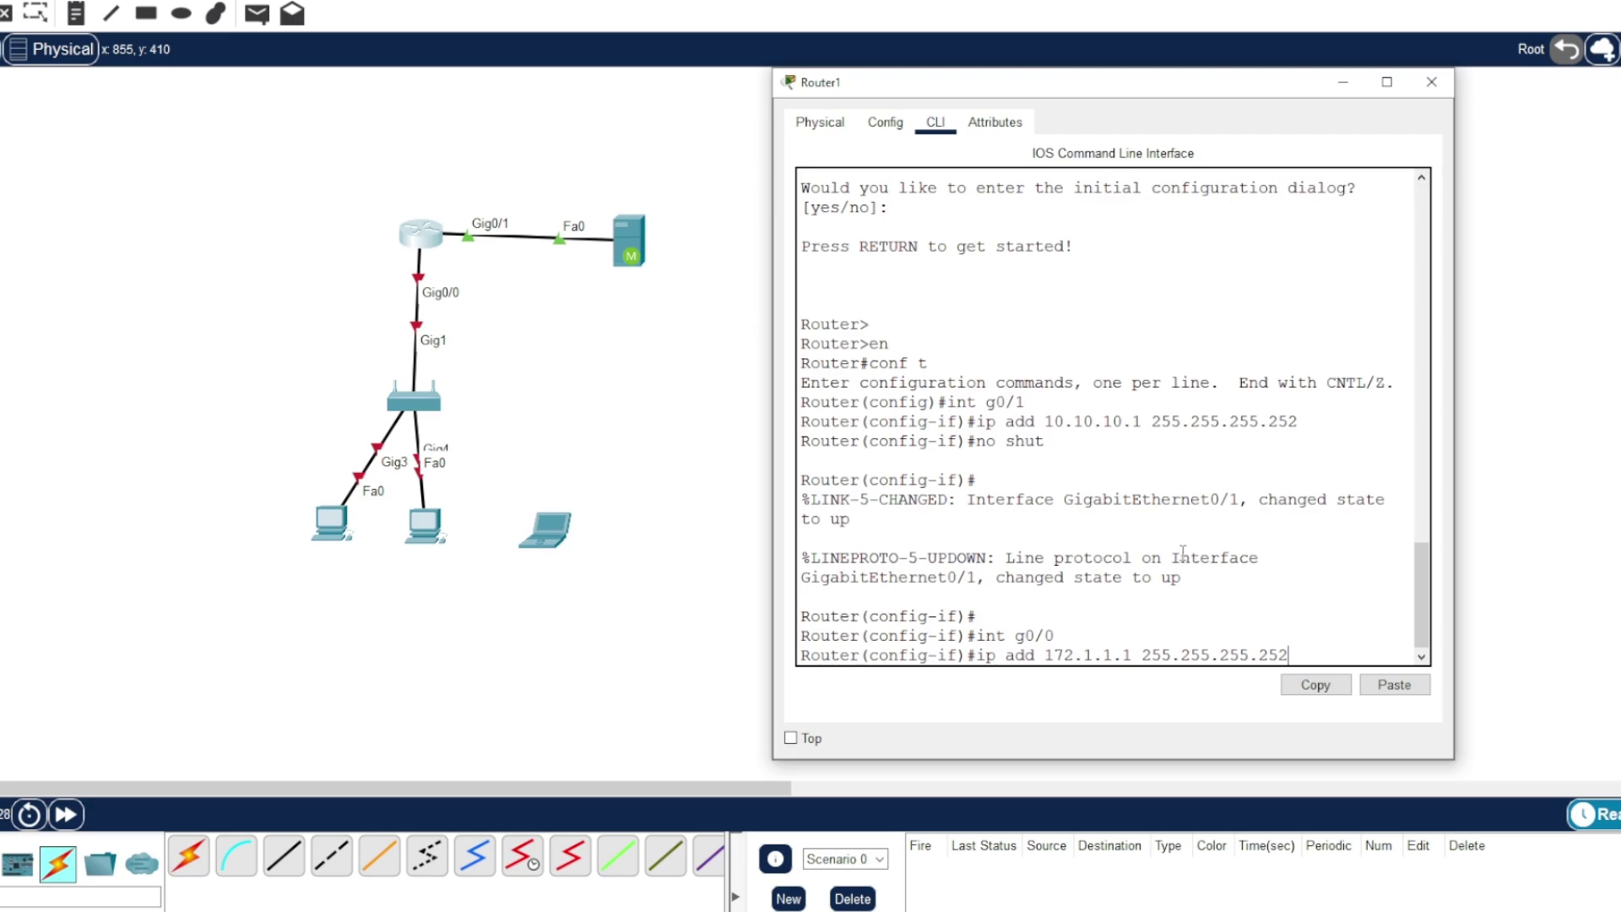
left_click_drag(1261, 657, 1309, 649)
left_click(1268, 654)
double_click(1268, 655)
left_click(1268, 654)
left_click(1267, 655)
double_click(1264, 654)
left_click(1291, 656)
key("Return")
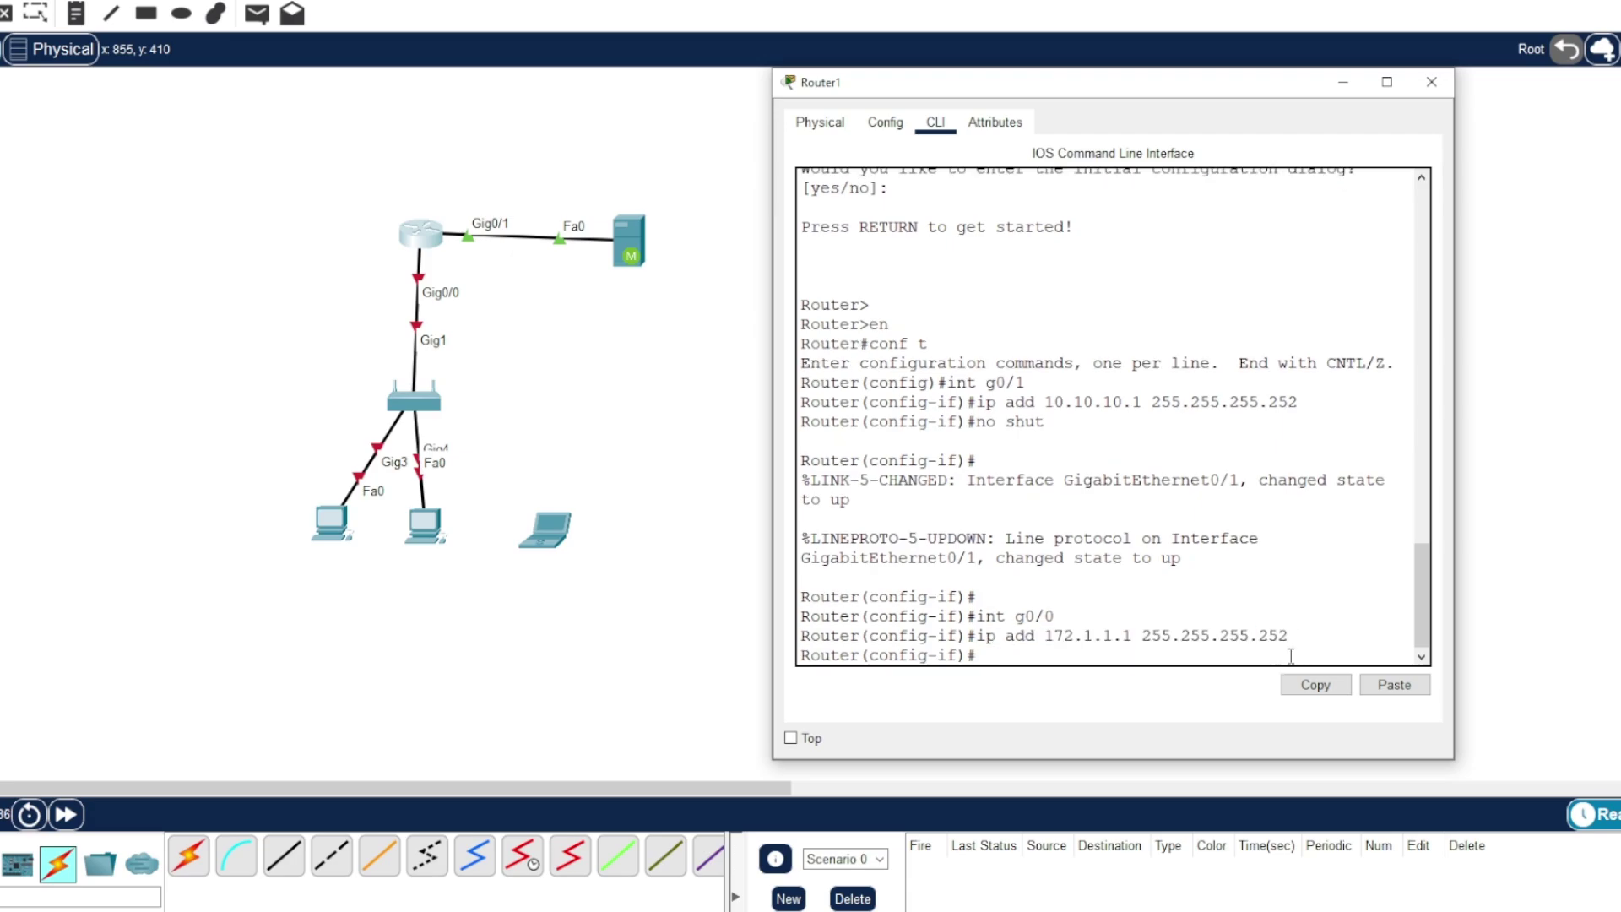
- Bring interface g0/0 up with no shut
type("no shut")
key("Return")
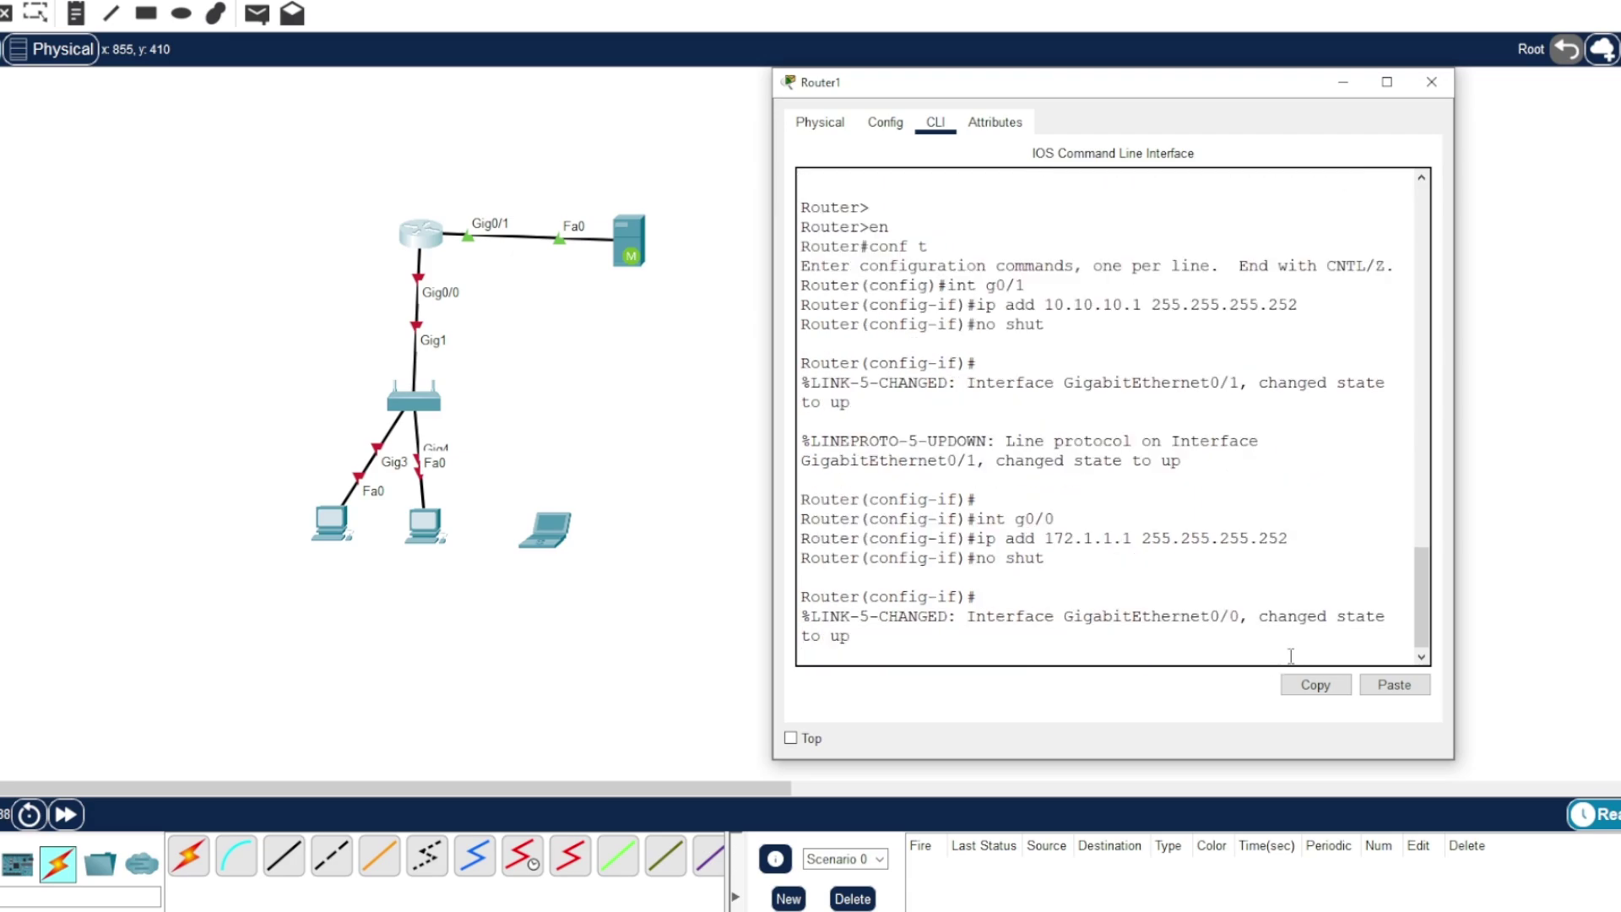
key("Return")
key("Return")
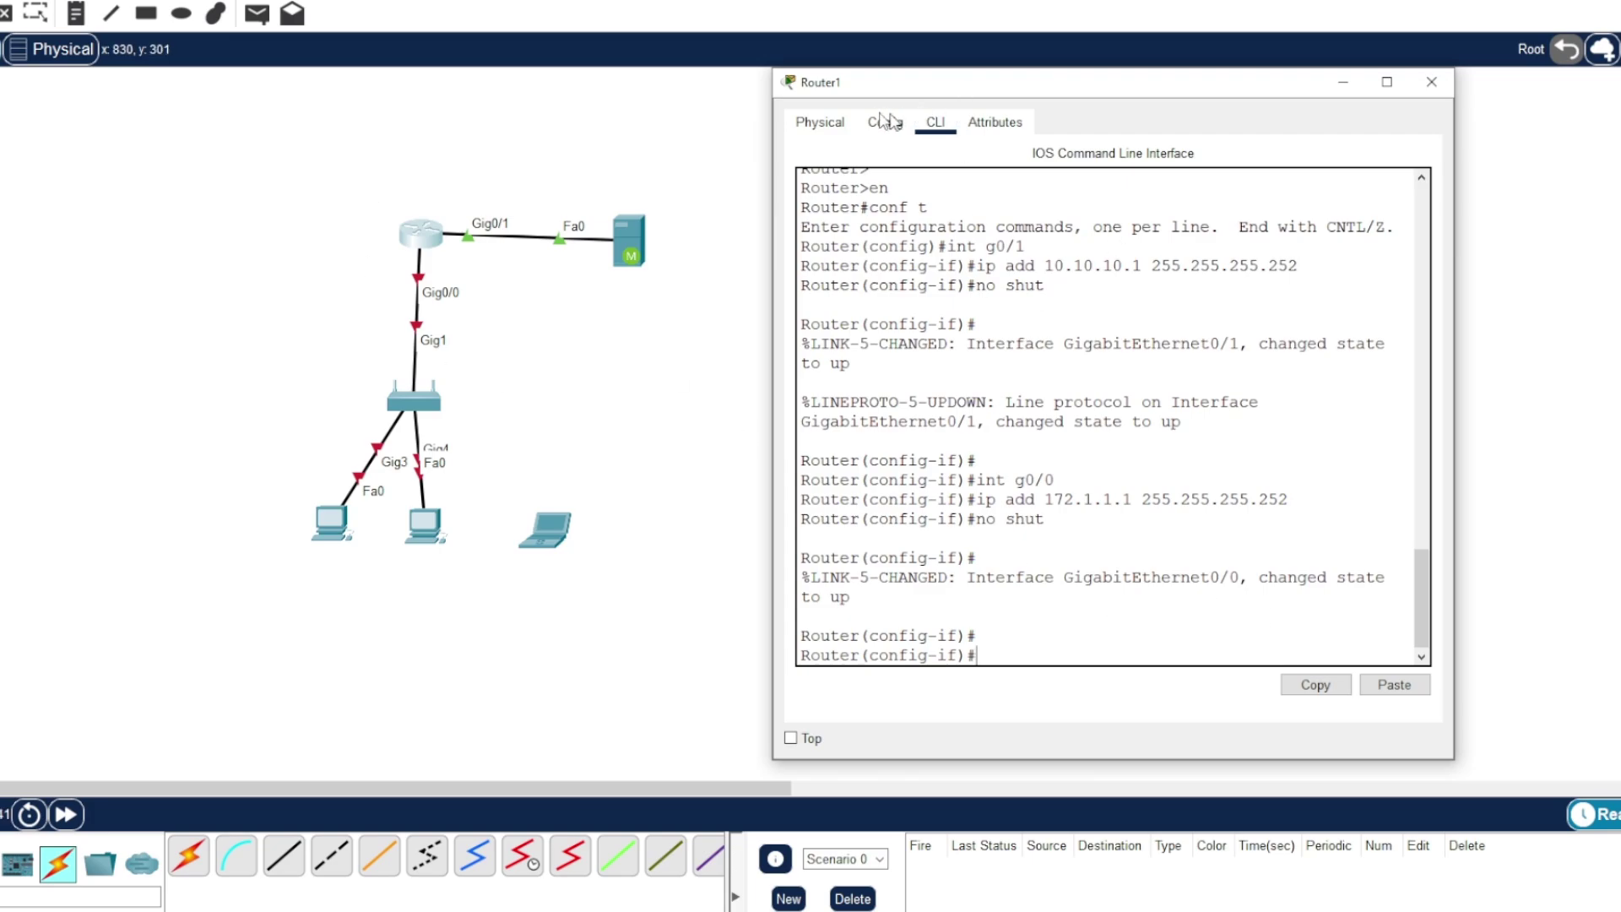
left_click_drag(883, 82, 809, 94)
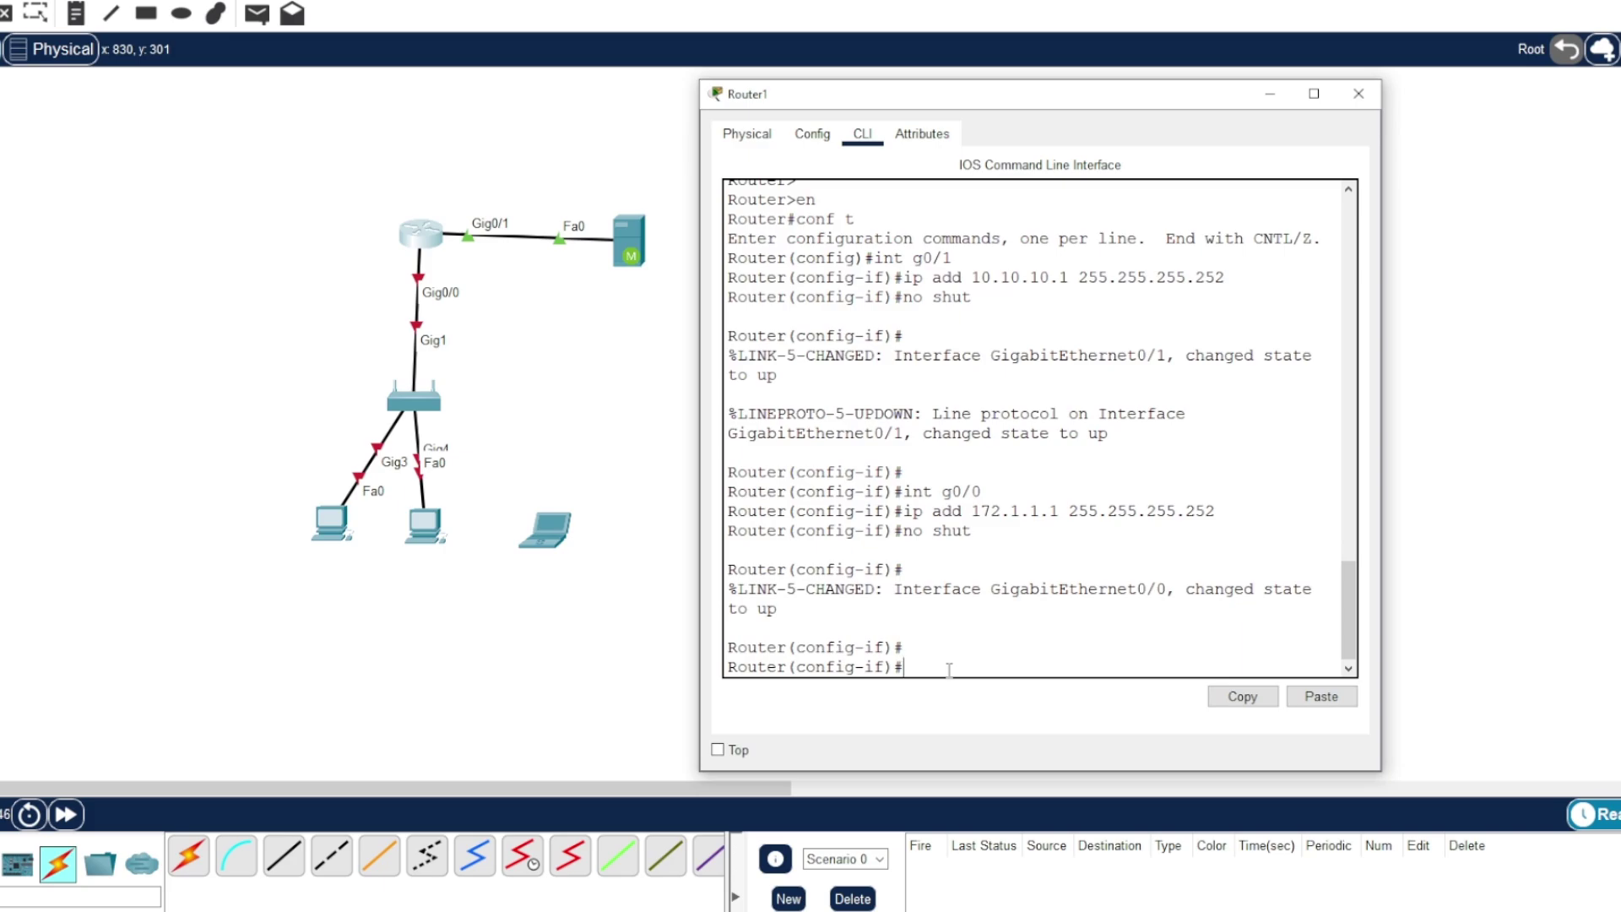
- Create DHCP pool SERVER with network 10.10.10.0 255.255.255.252
type("ex")
key("Return")
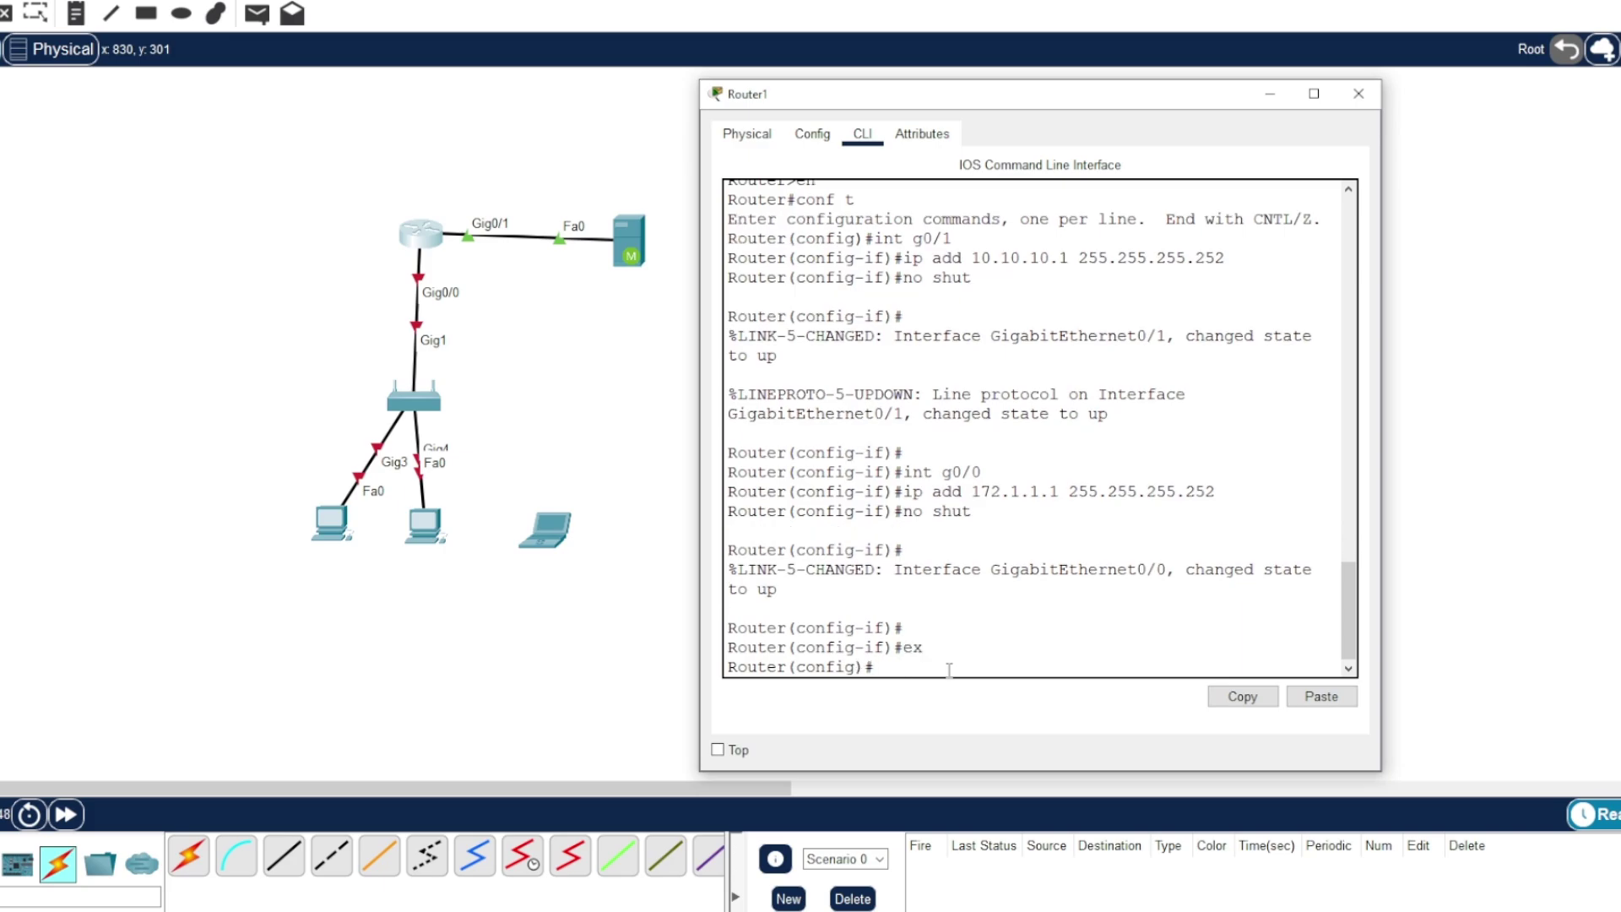
type("ip d")
key("Tab")
type("h")
key("Tab")
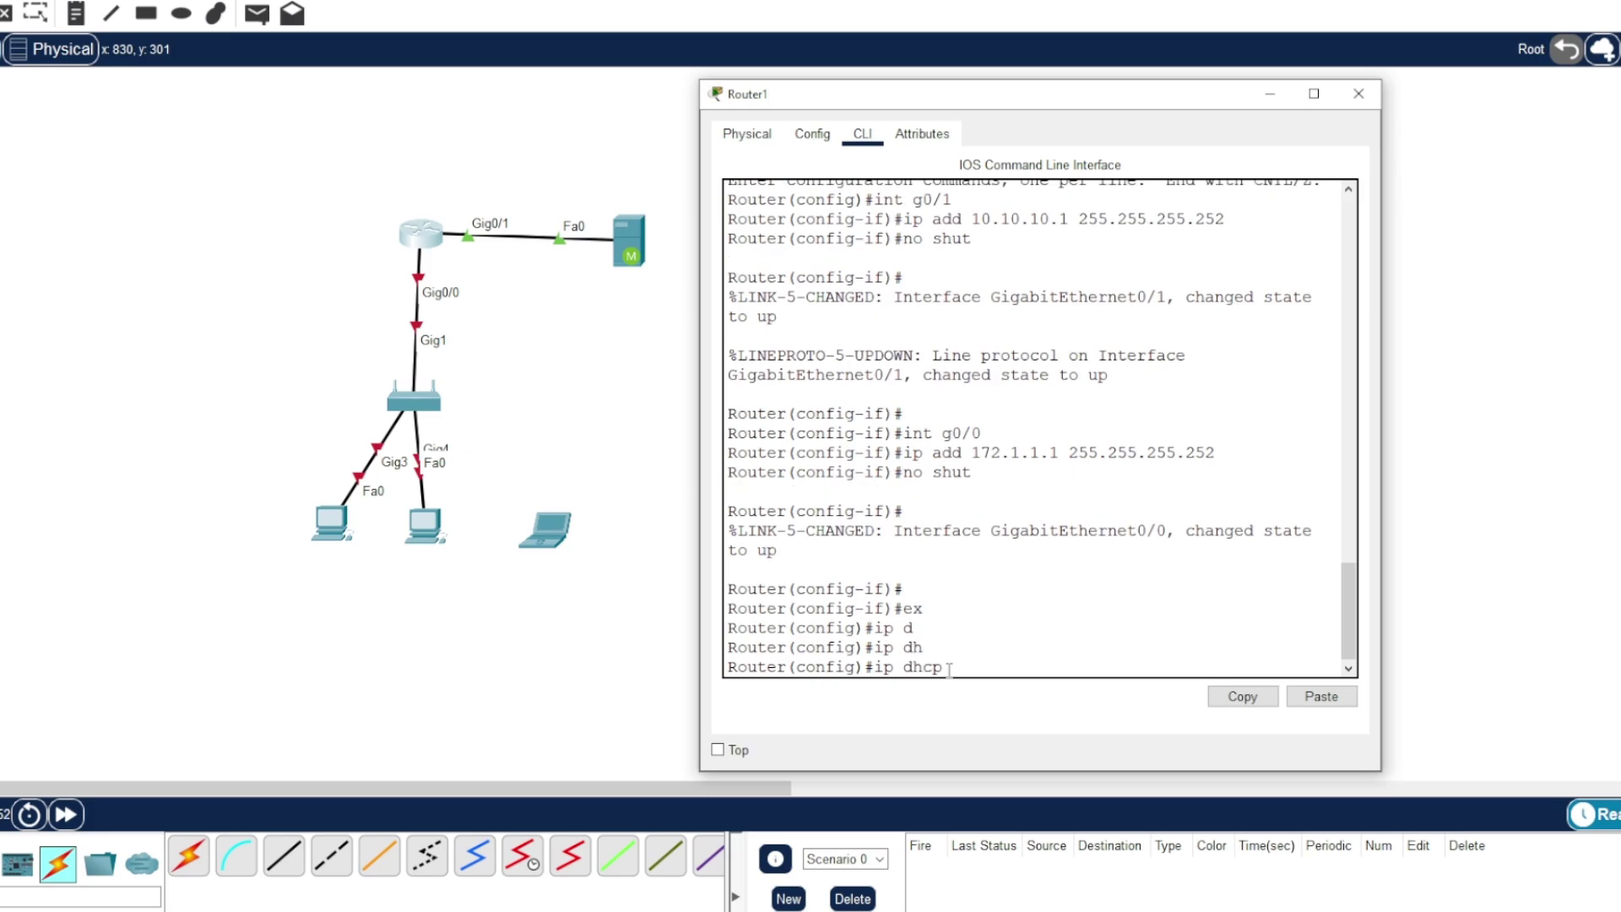
type("pool SERVER")
key("Return")
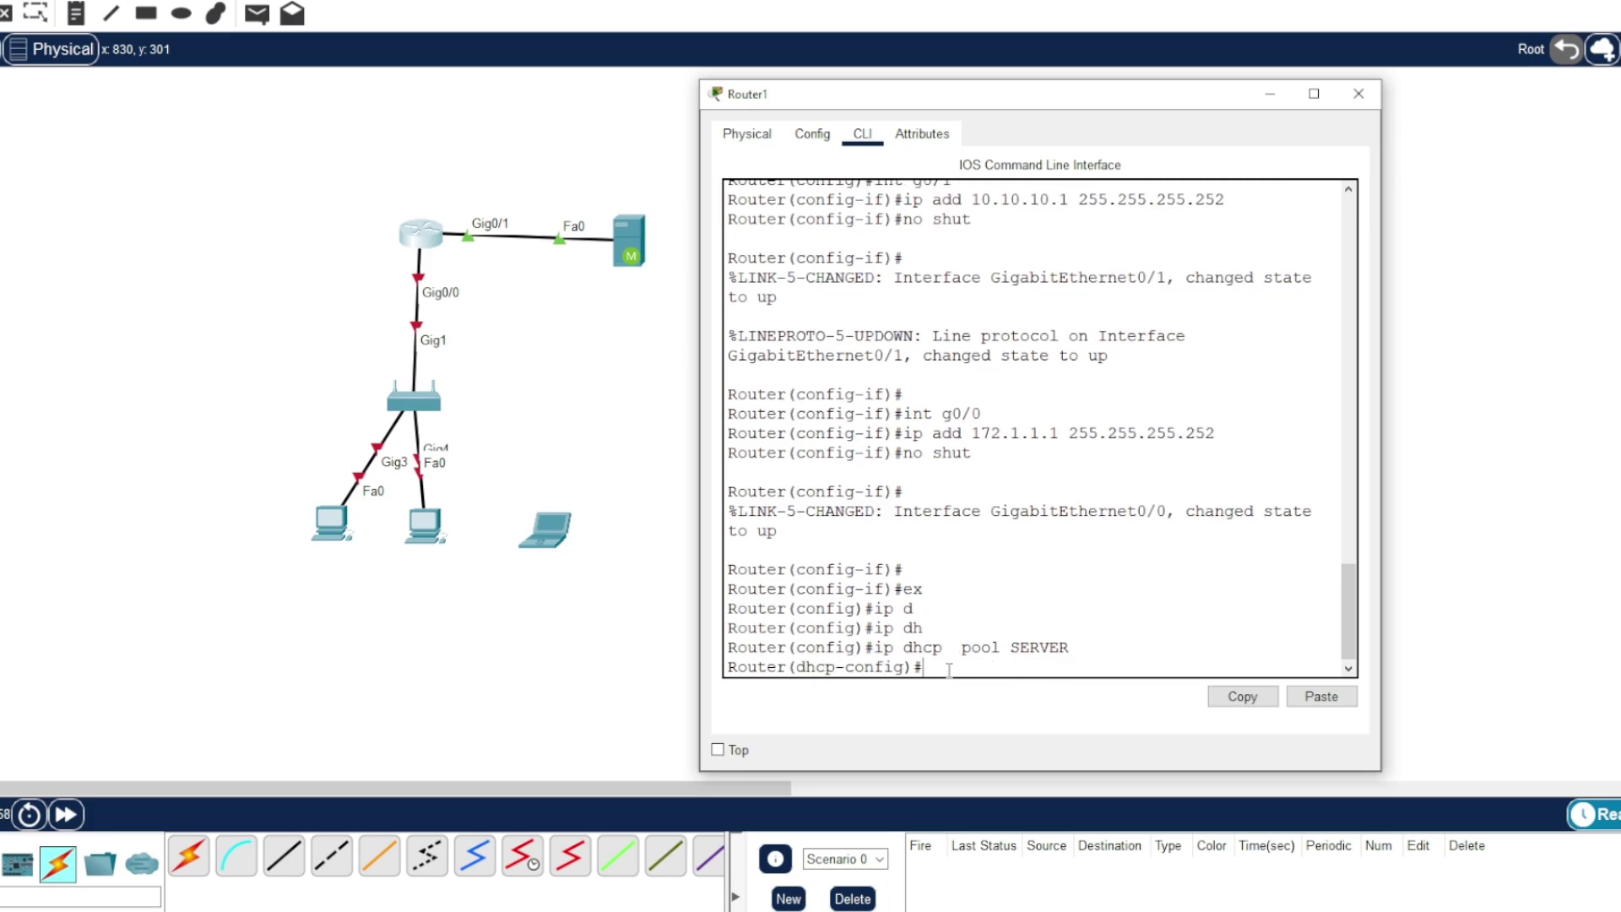
type("net")
key("Tab")
type("1")
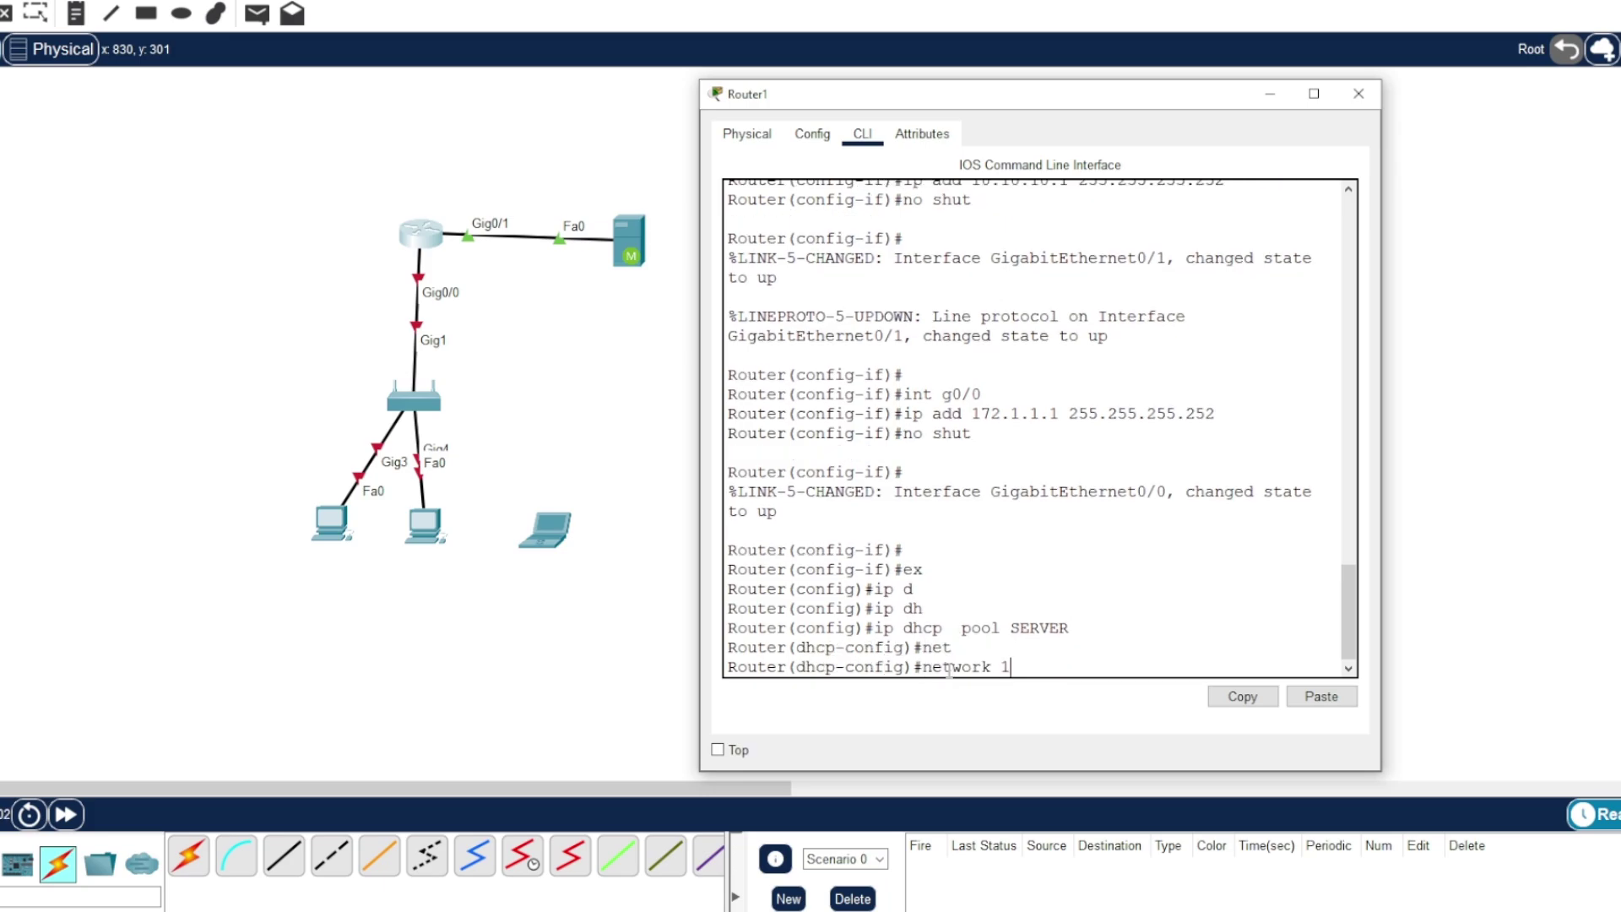
type("0.10.10.0 255.255.255.25")
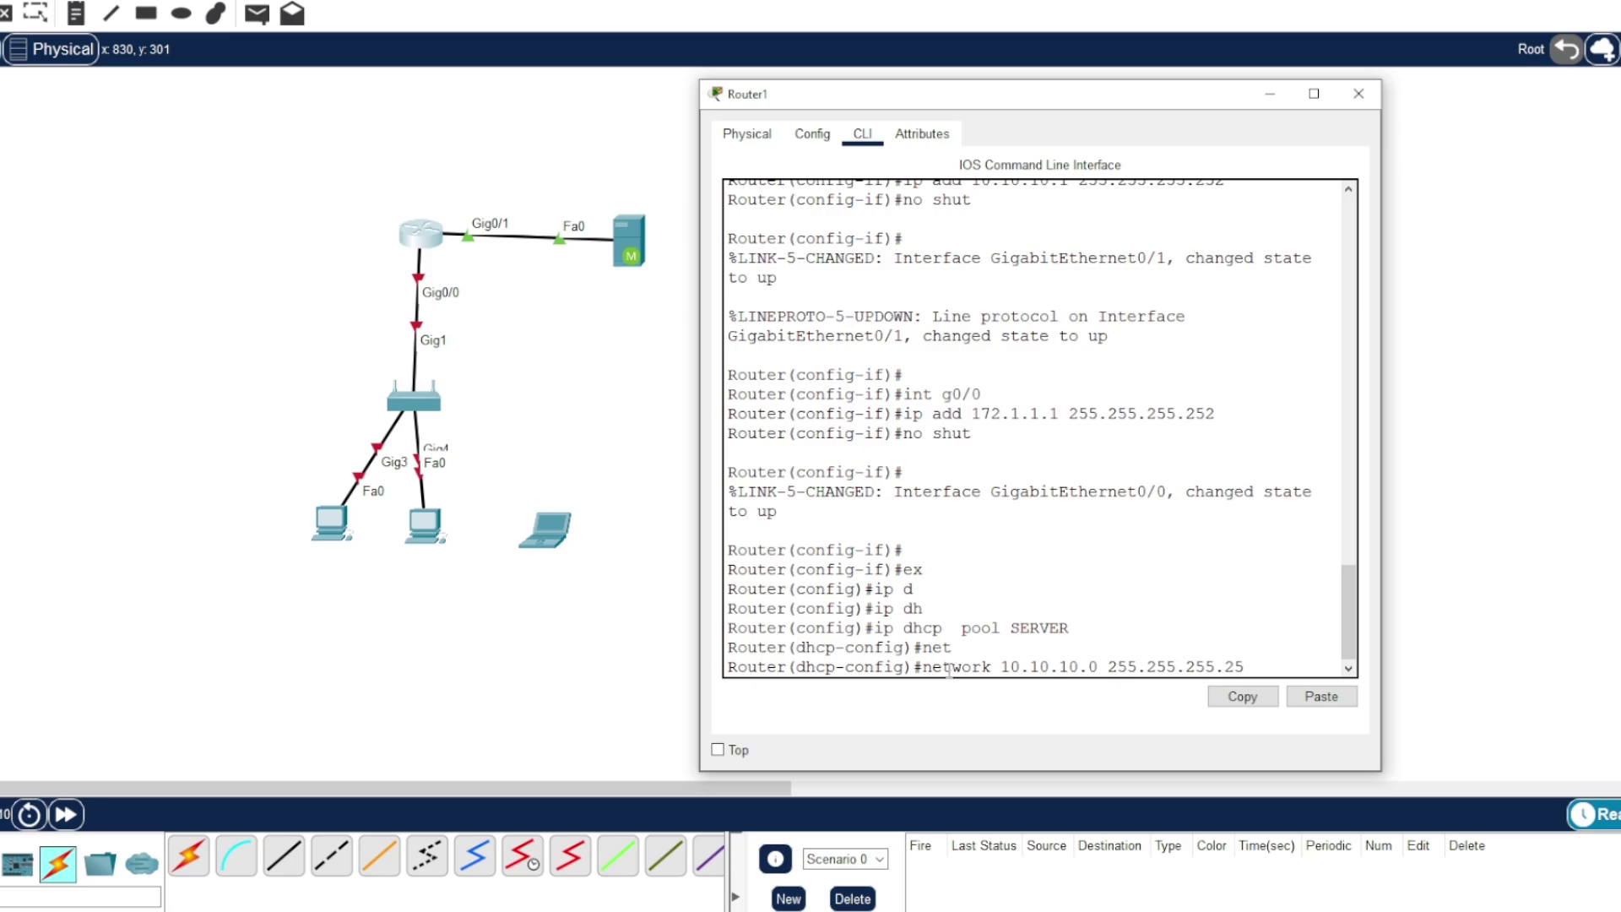
type("2")
key("Return")
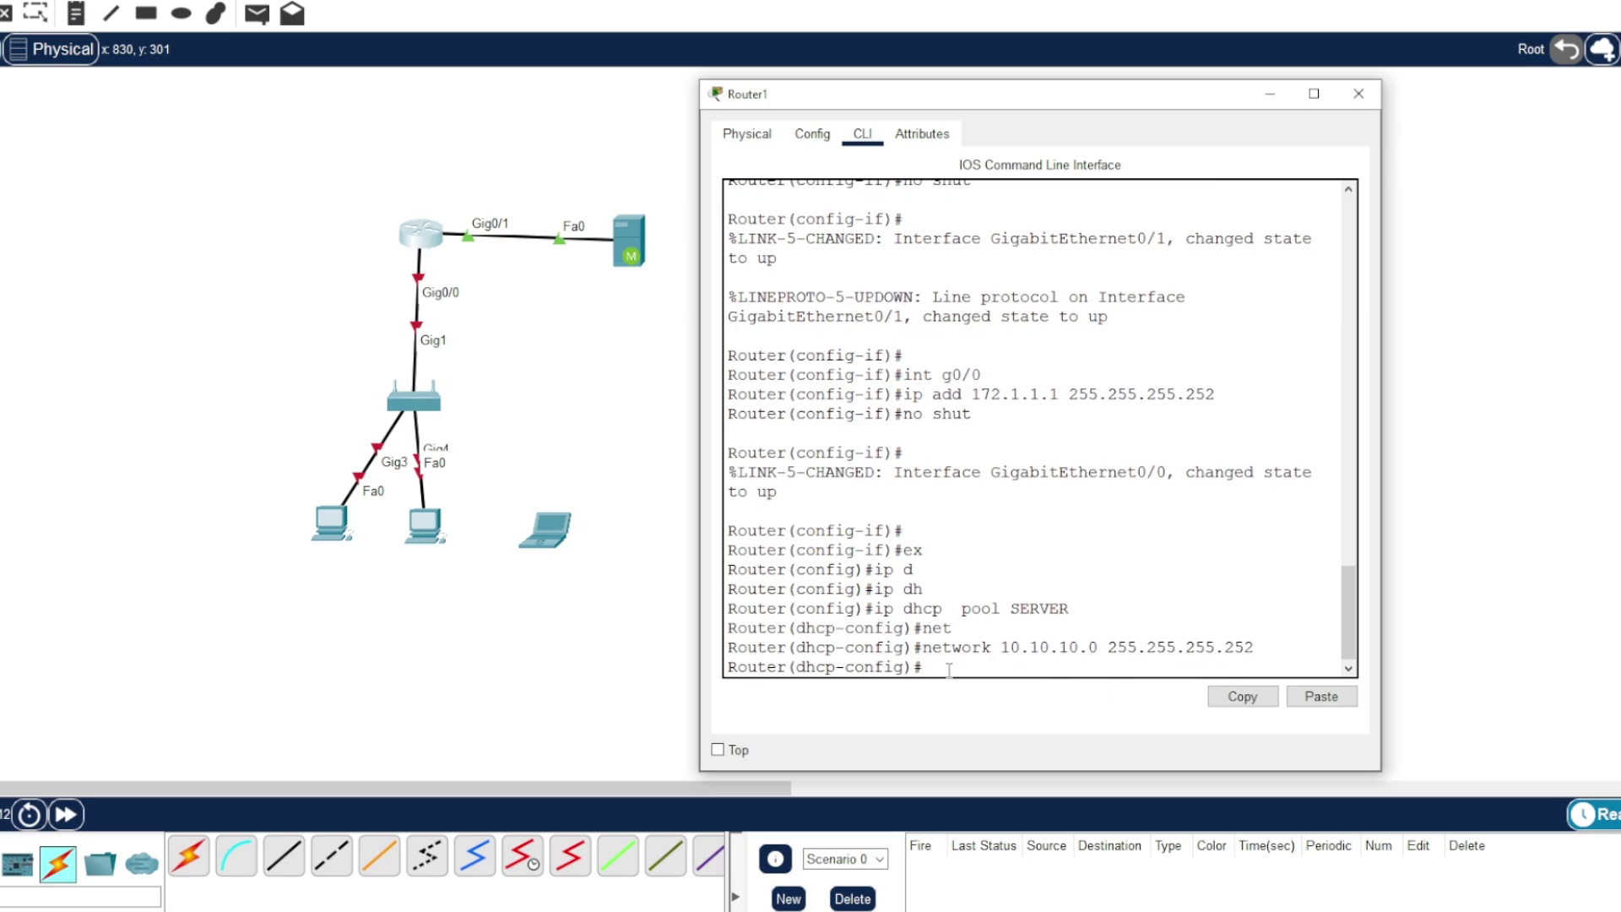
- Set the SERVER pool's default-router 10.10.10.1 and dns-server 10.10.10.2, then exit the pool
type("de")
key("Tab")
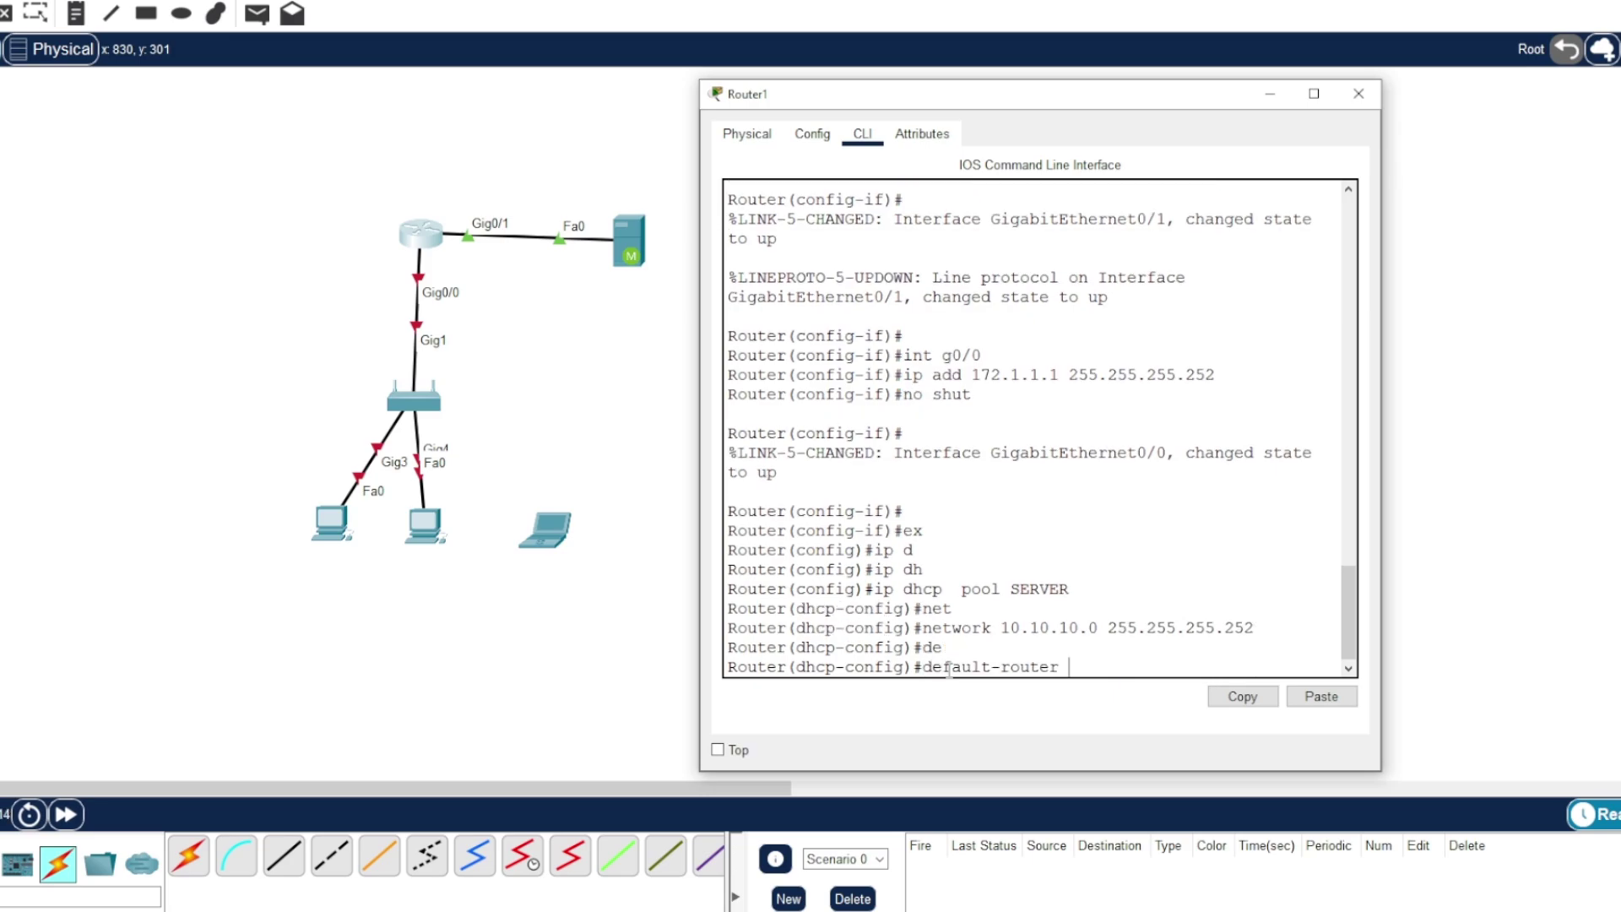
type("10.10.10.")
key("BackSpace")
key("Return")
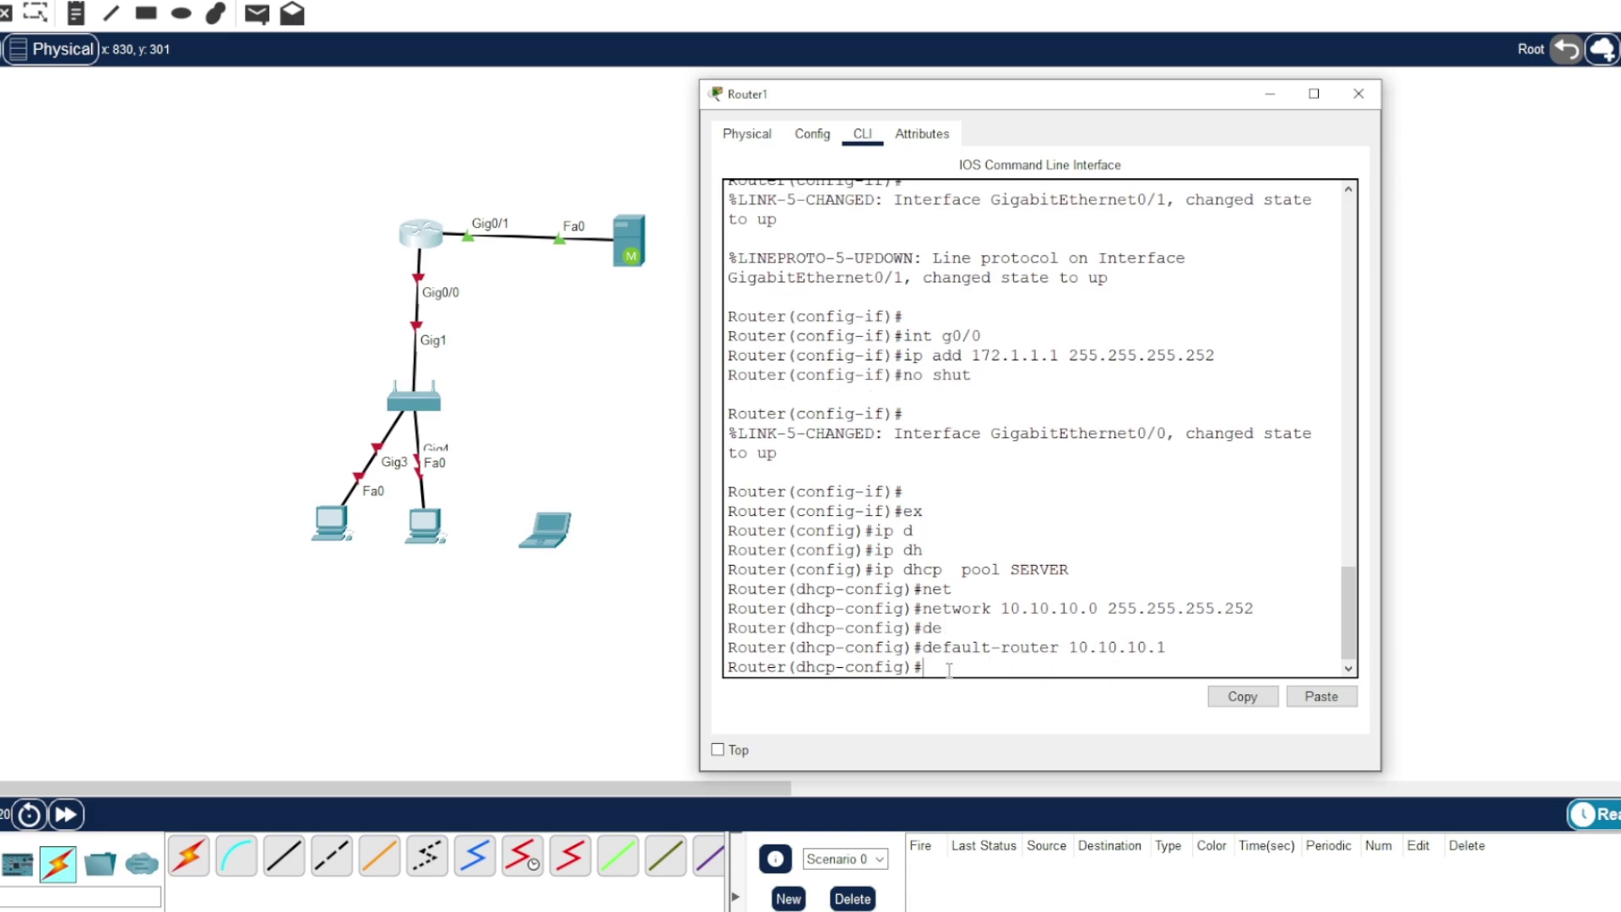
type("dn")
key("Tab")
type("10")
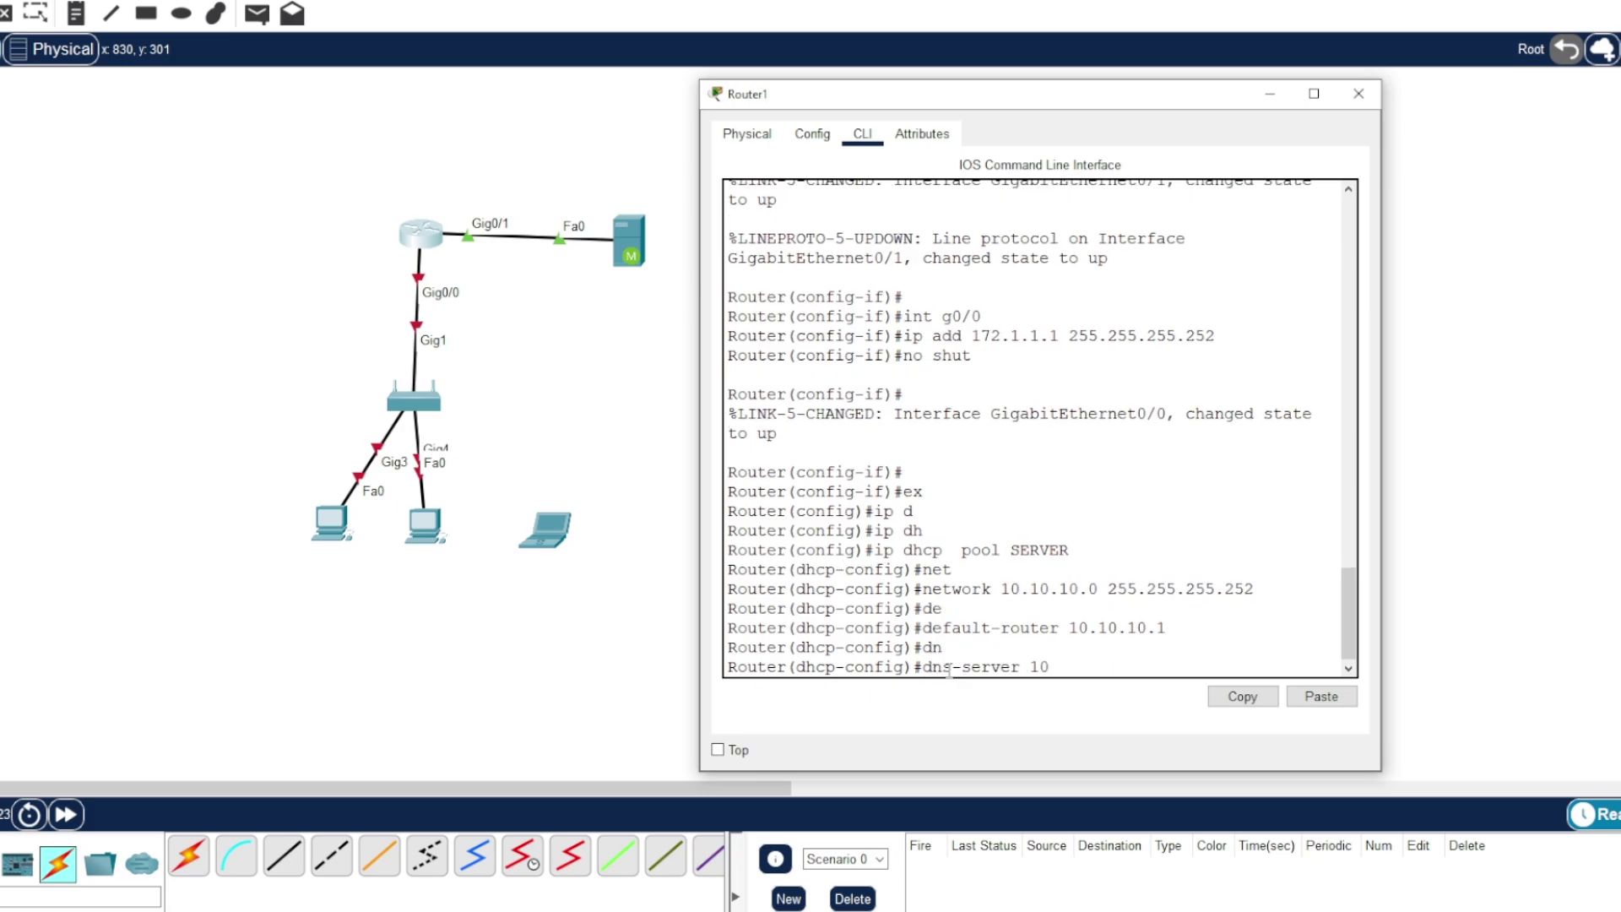
type(".10.10.2")
key("Return")
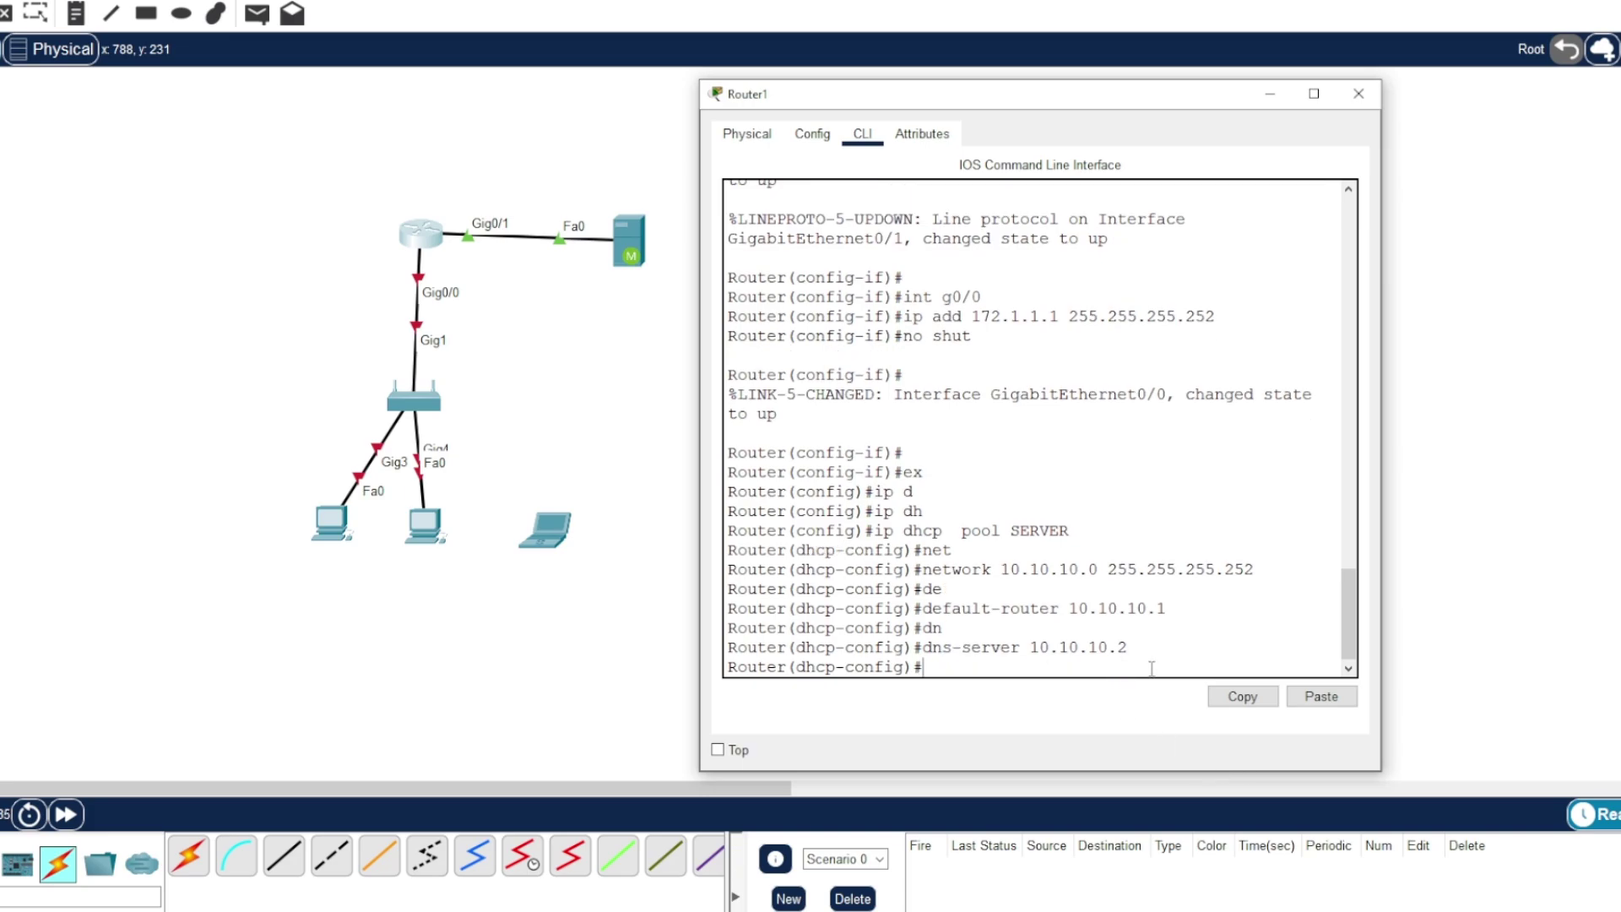
key("Return")
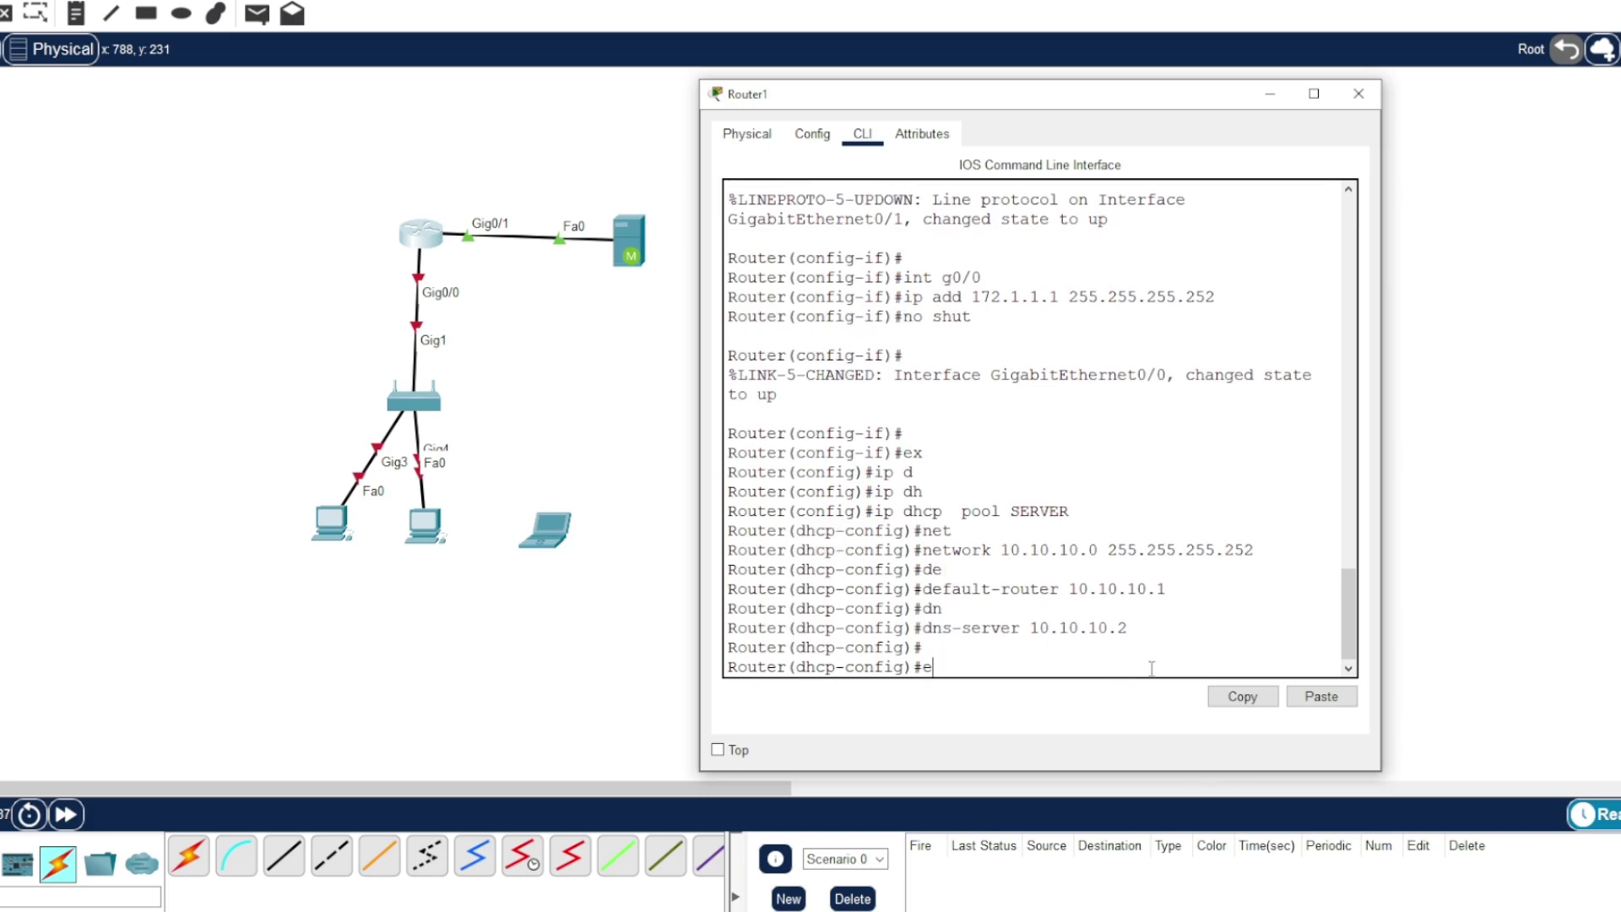
type("ex")
key("Return")
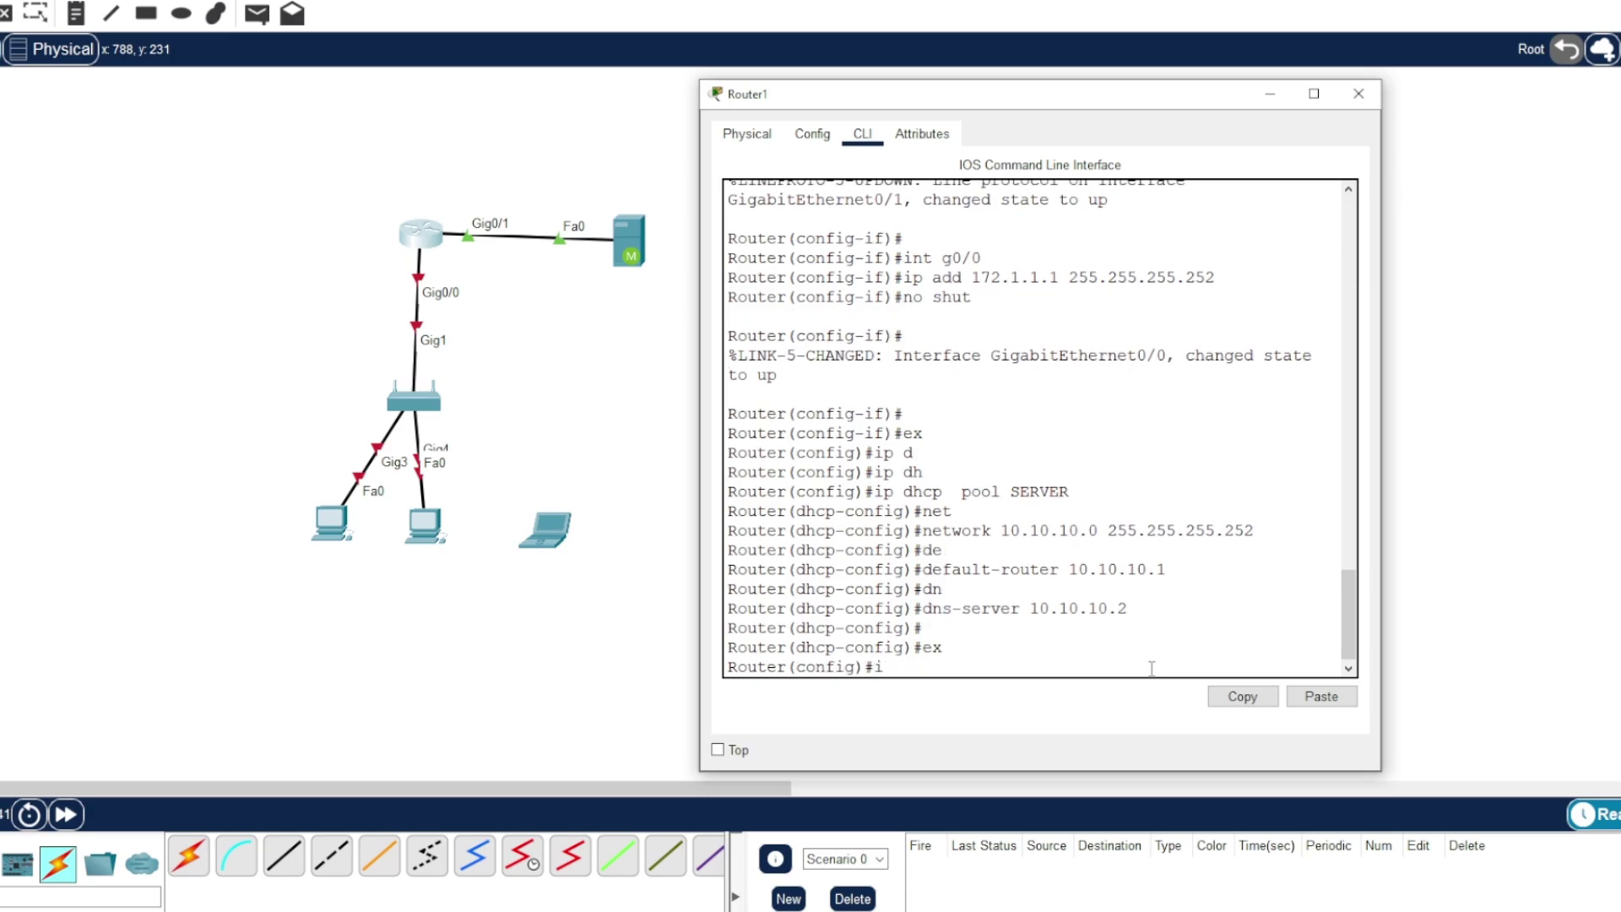
- Create DHCP pool CLIENT with network 172.1.1.0 255.255.255.252
type("dh")
key("Tab")
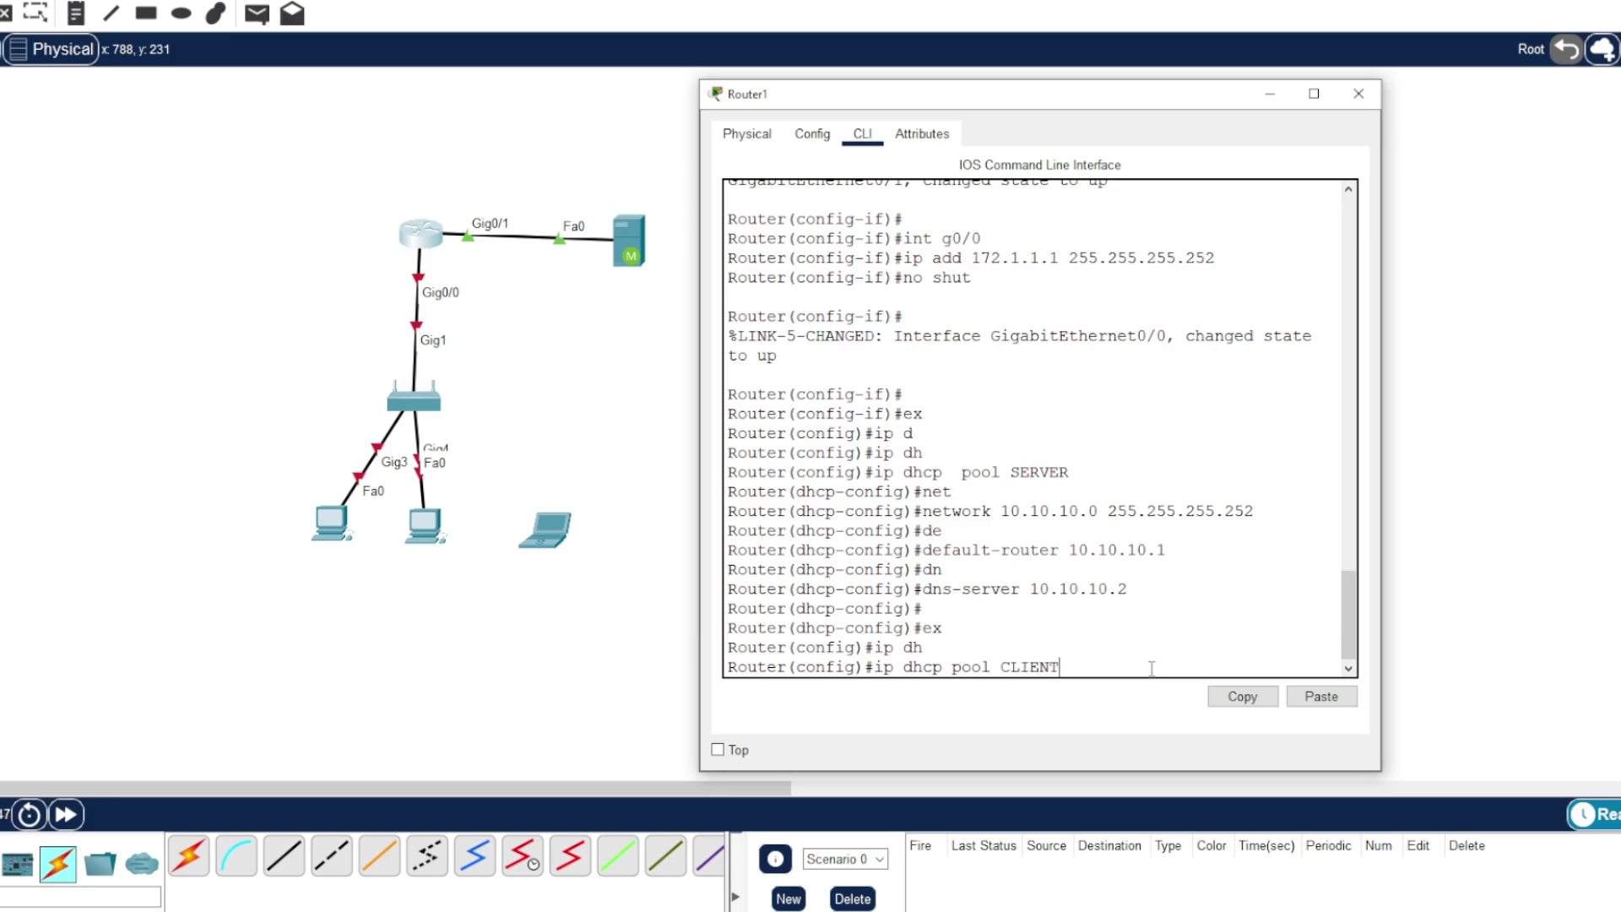
key("Return")
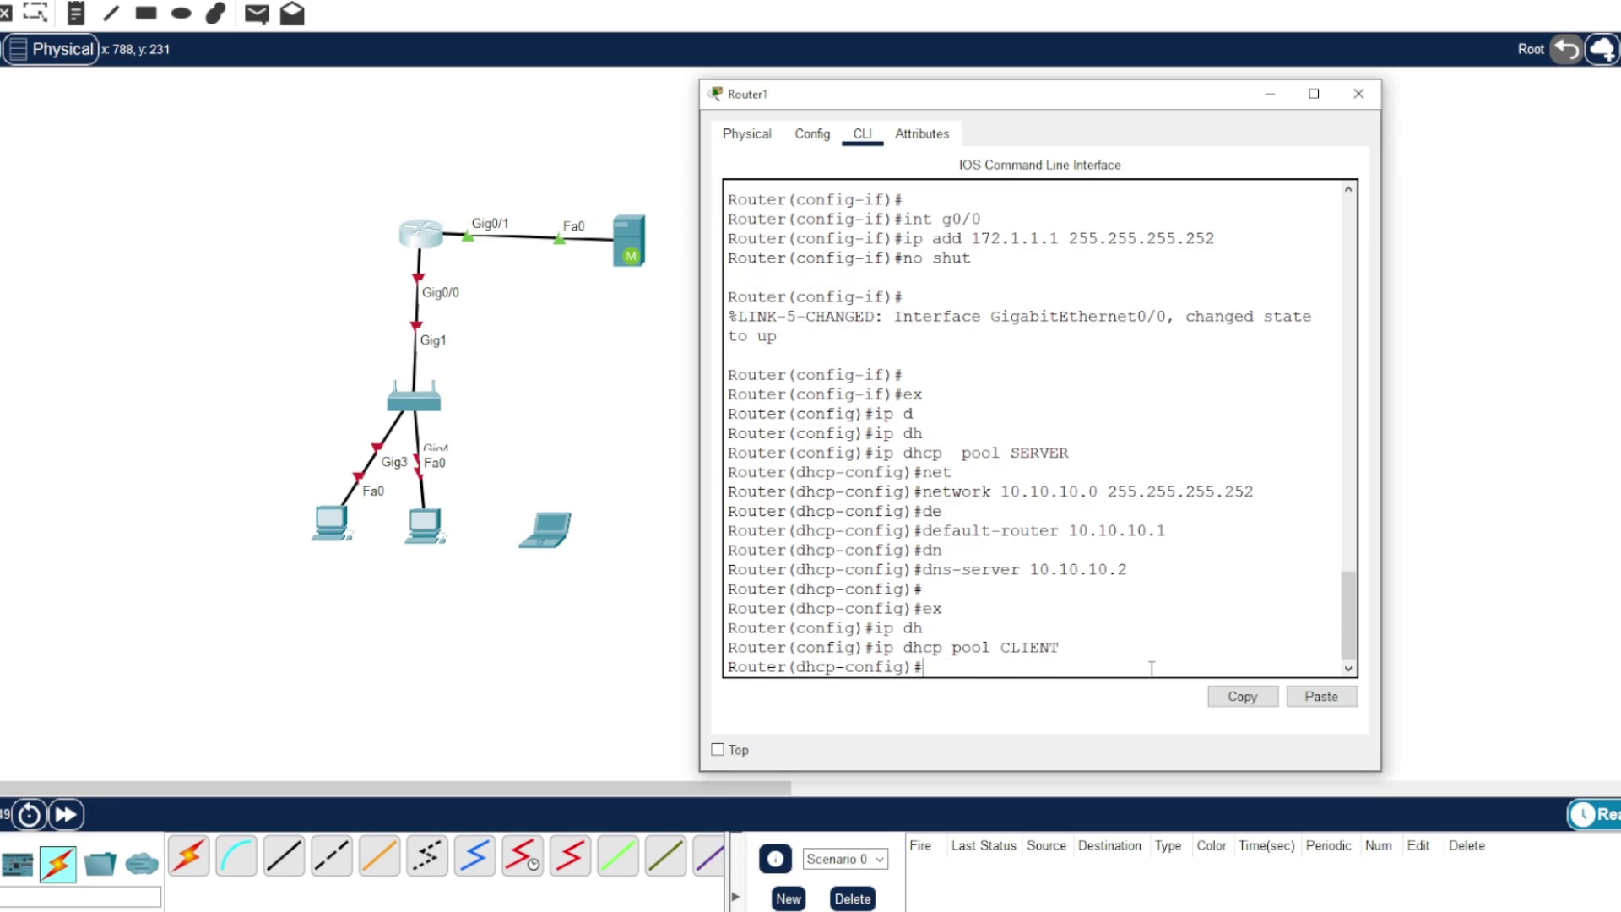
type("d")
type("net")
key("Tab")
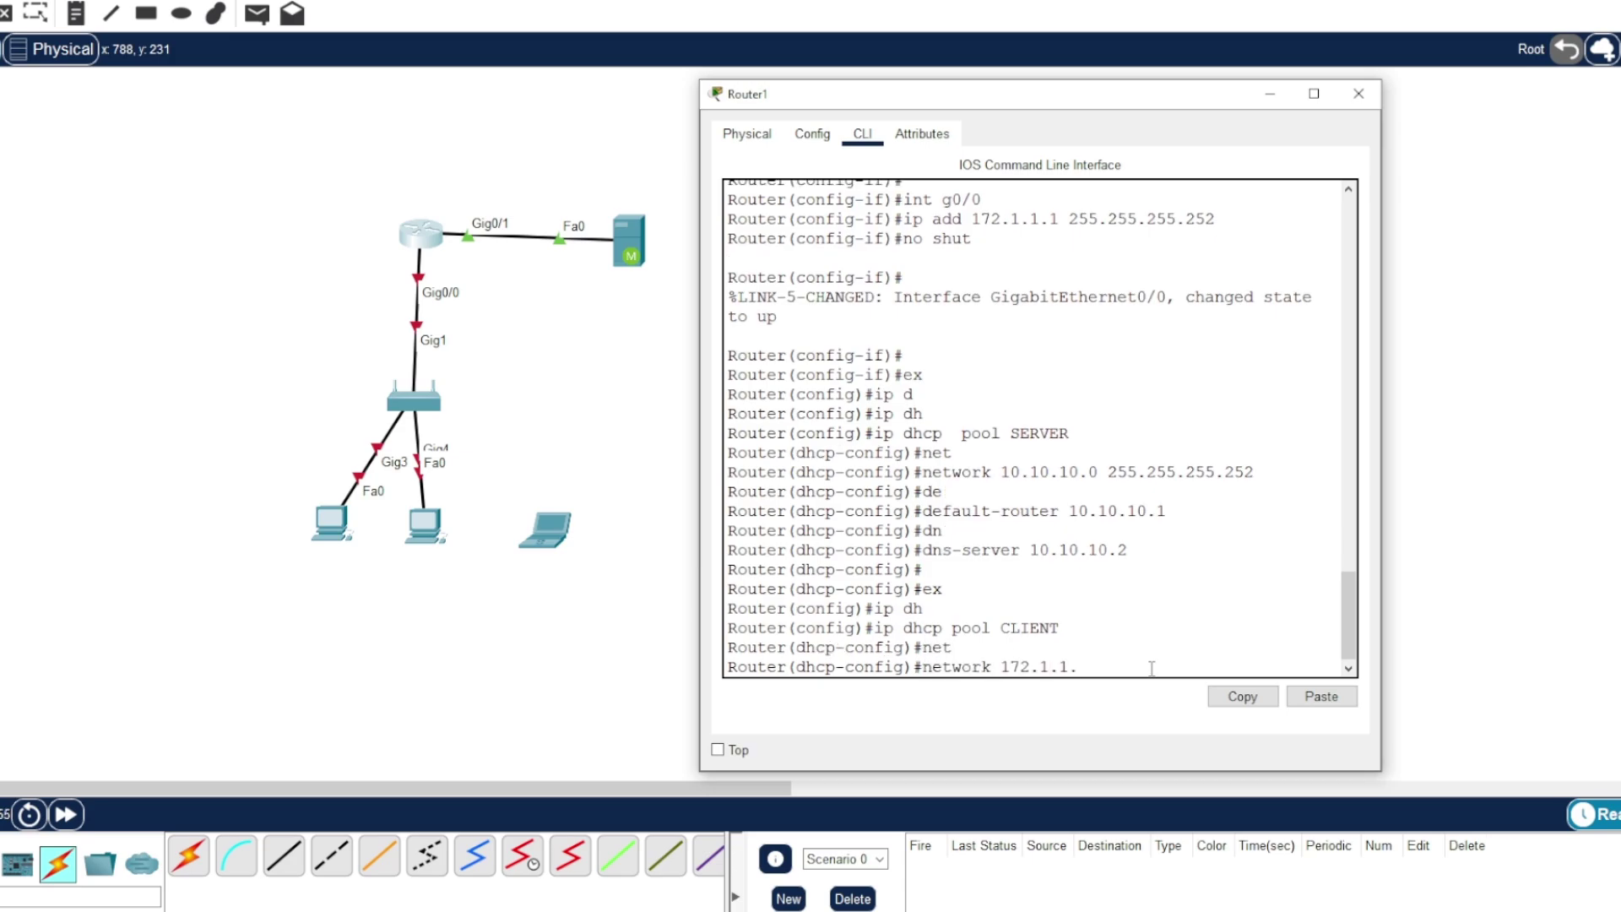
type("172.1.1.0 255.255.255.252")
key("Return")
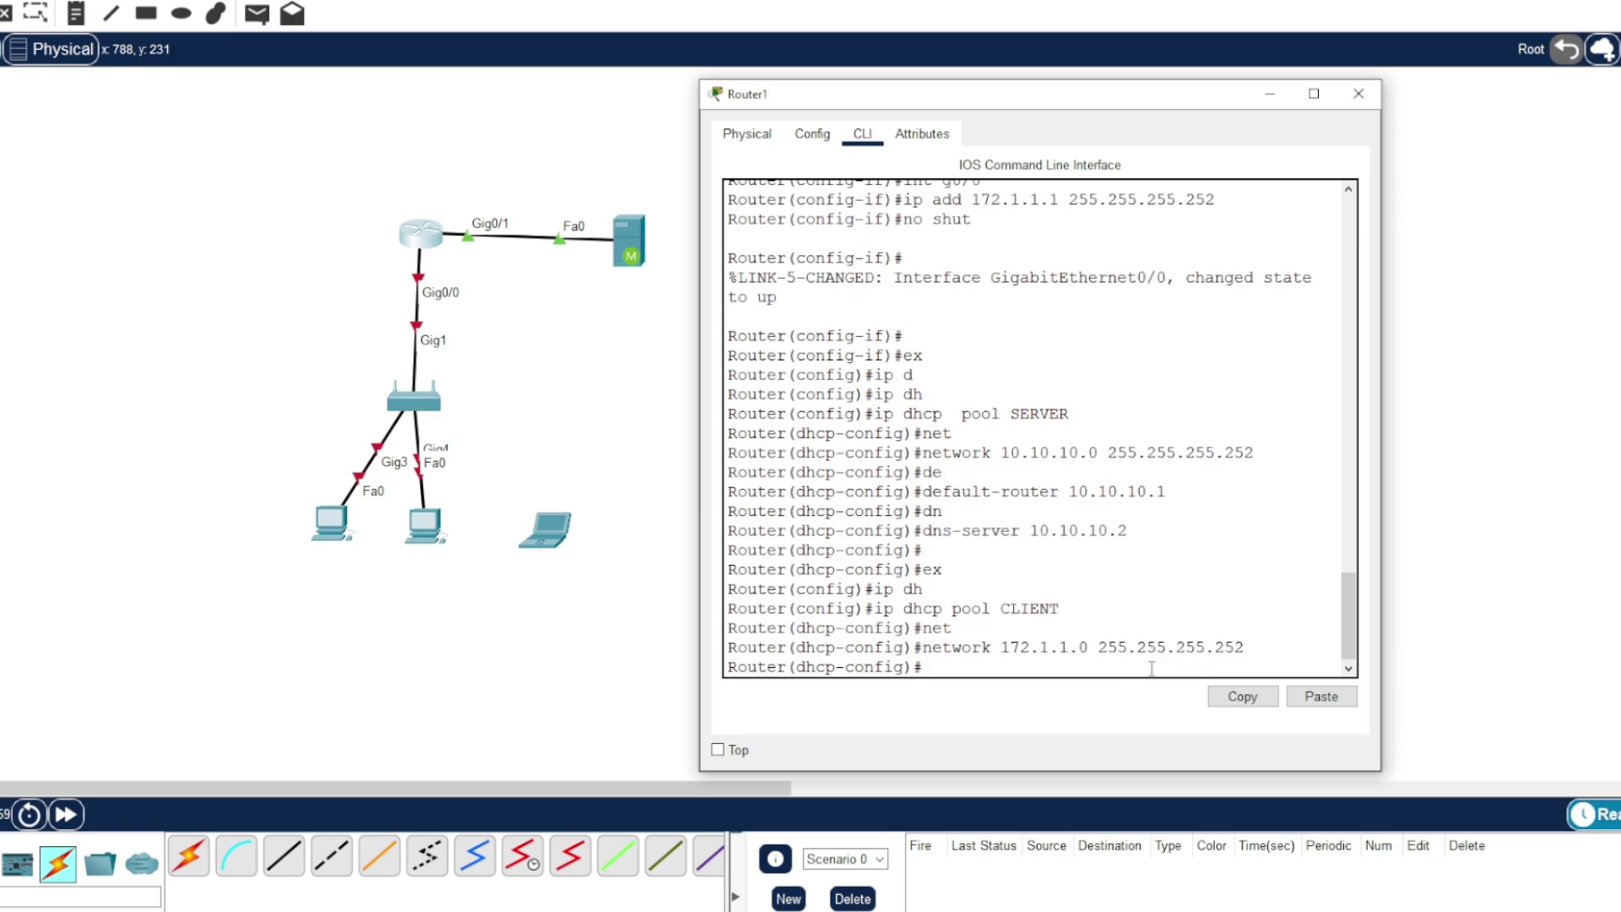
- Set the CLIENT pool's default-router 172.1.1.1 and dns-server 10.10.10.2
type("de")
key("Tab")
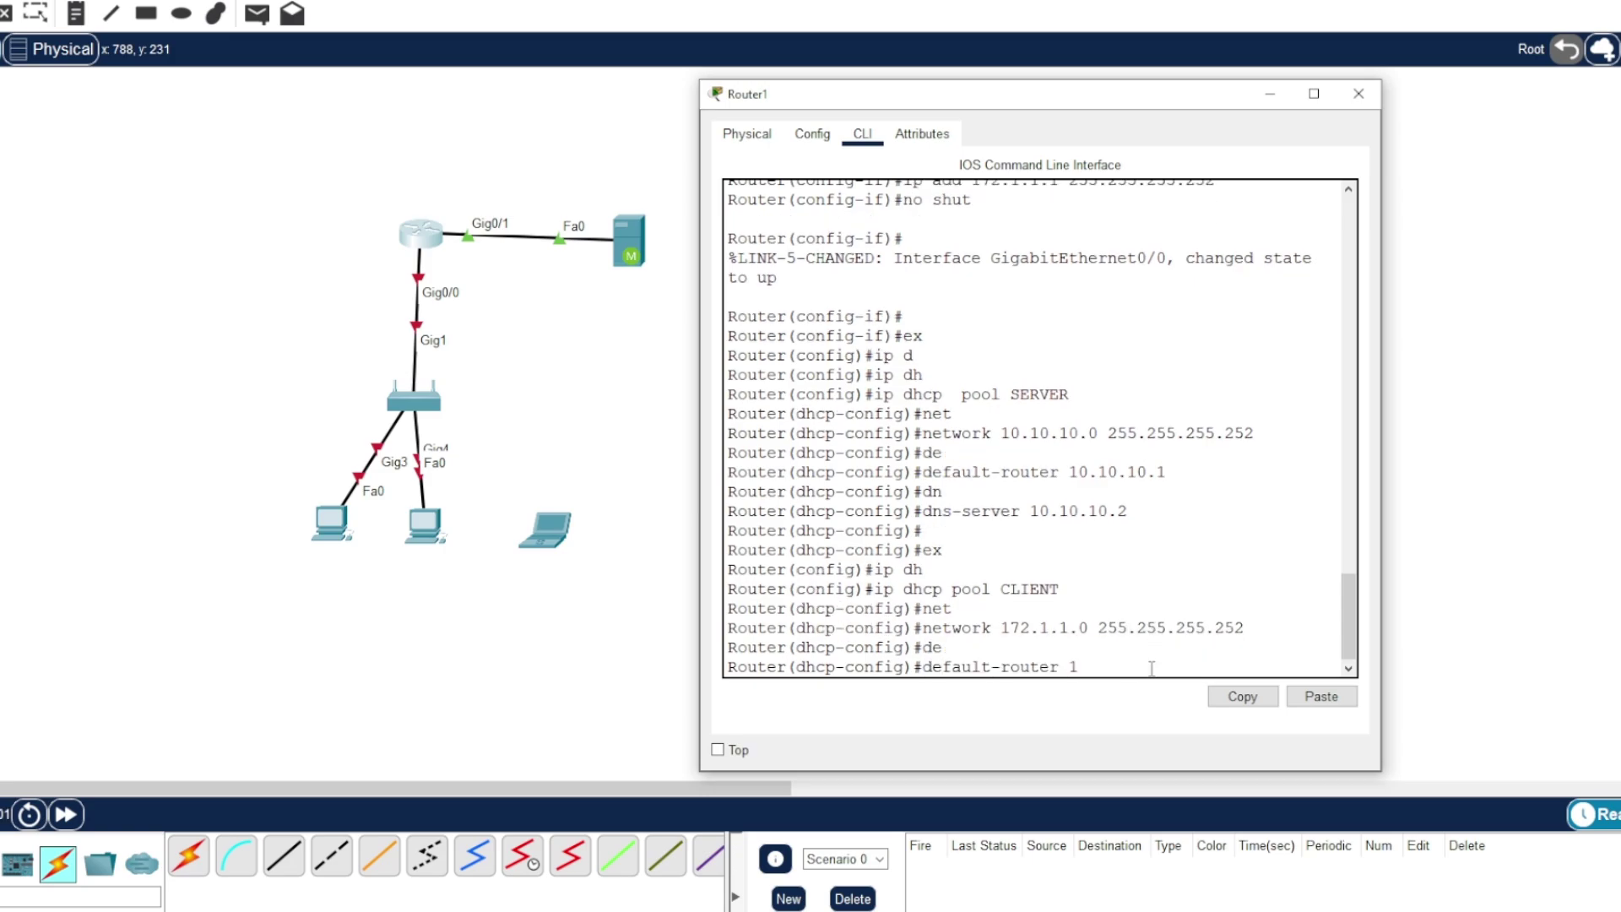
type("172.1.1.1")
key("Return")
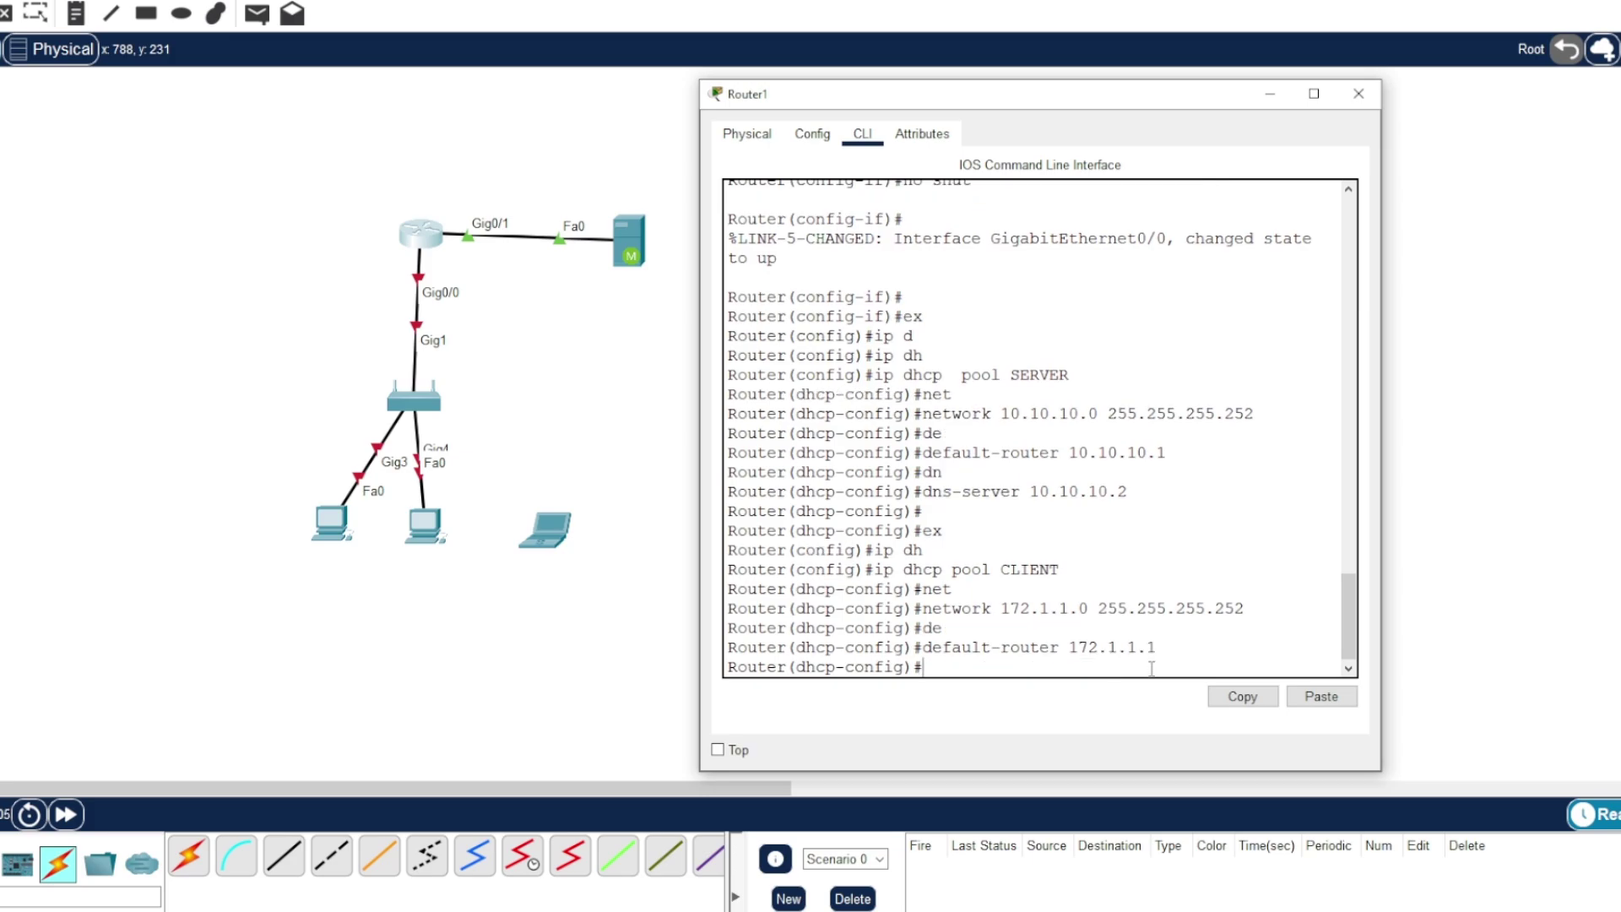
type("dn")
key("Tab")
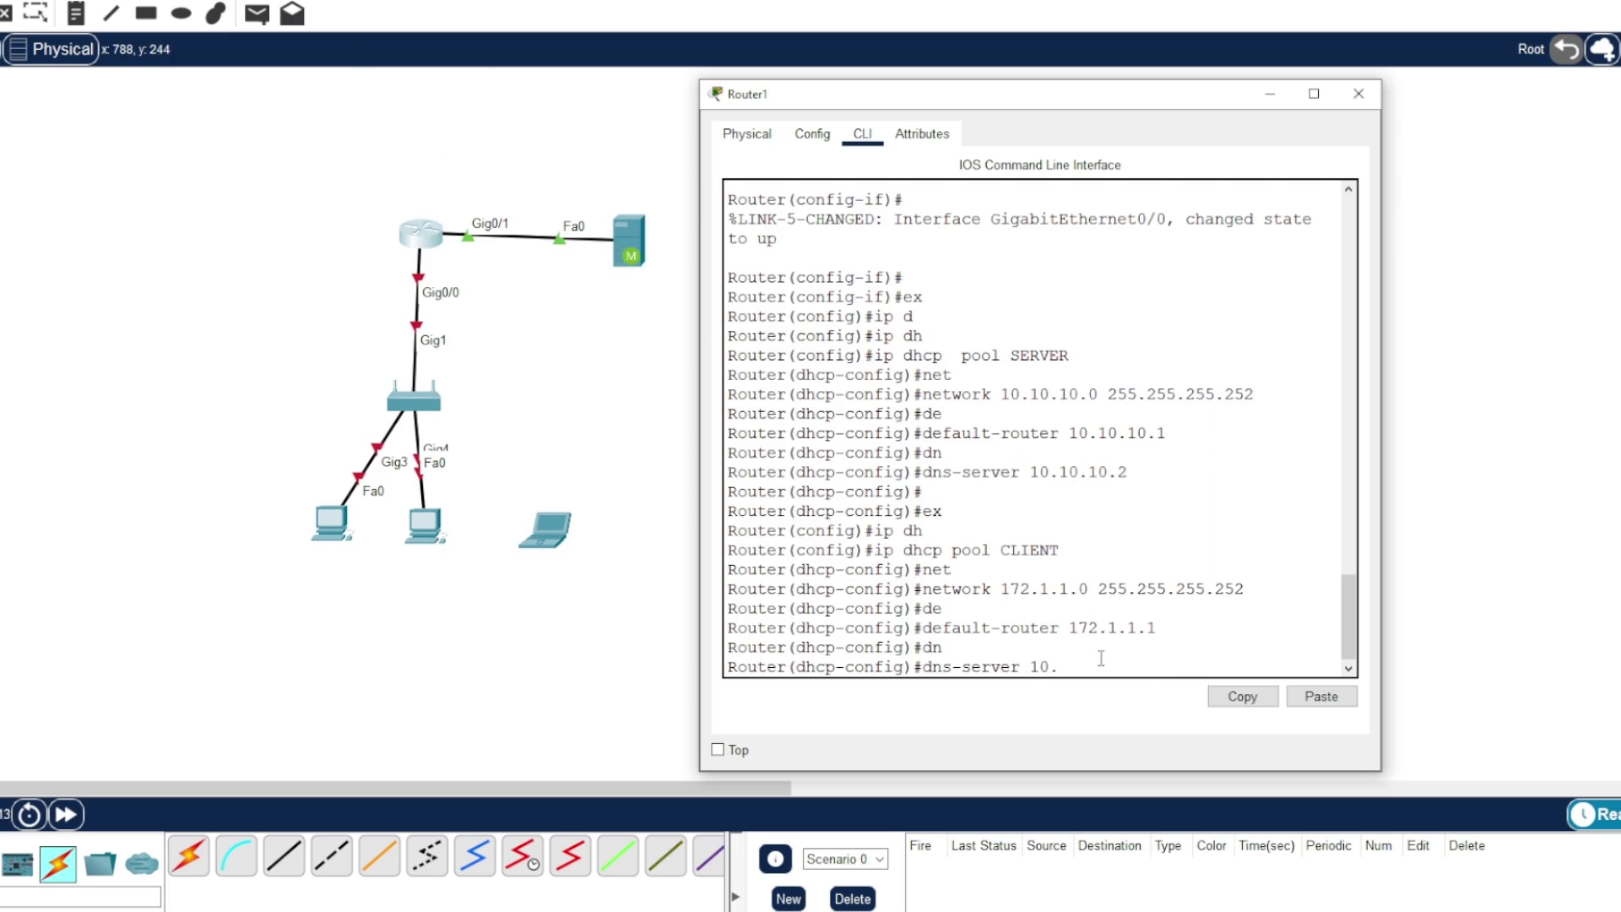
type(".2")
key("Return")
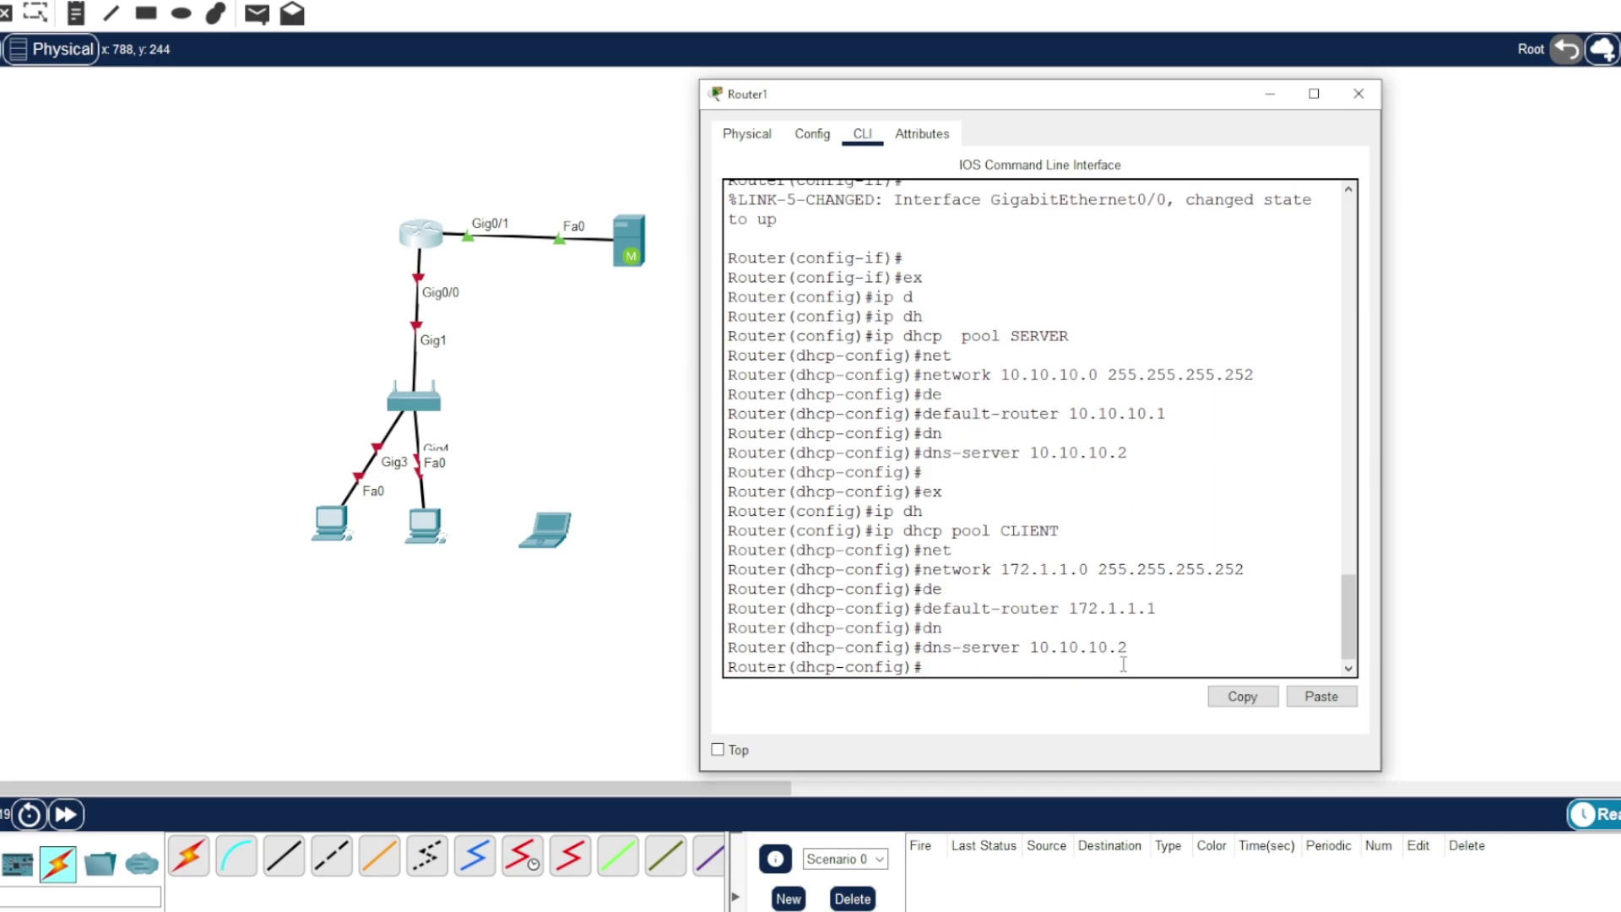
left_click_drag(957, 95, 1061, 97)
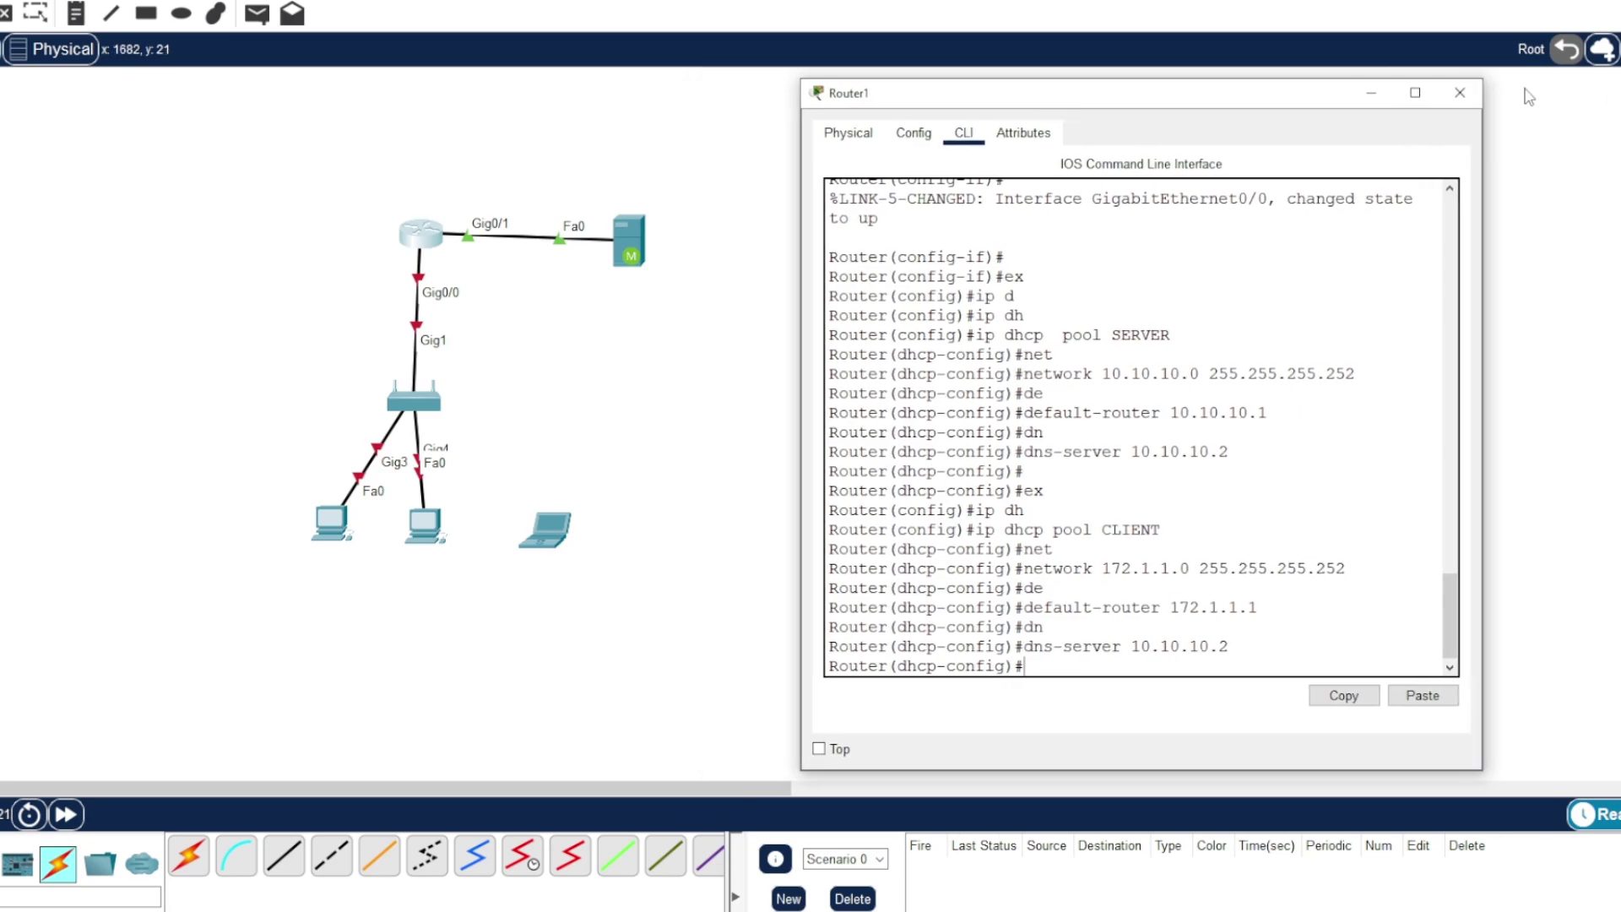
- Close Router1 and power on Security Appliance1 by plugging in its power adapter
left_click(1462, 93)
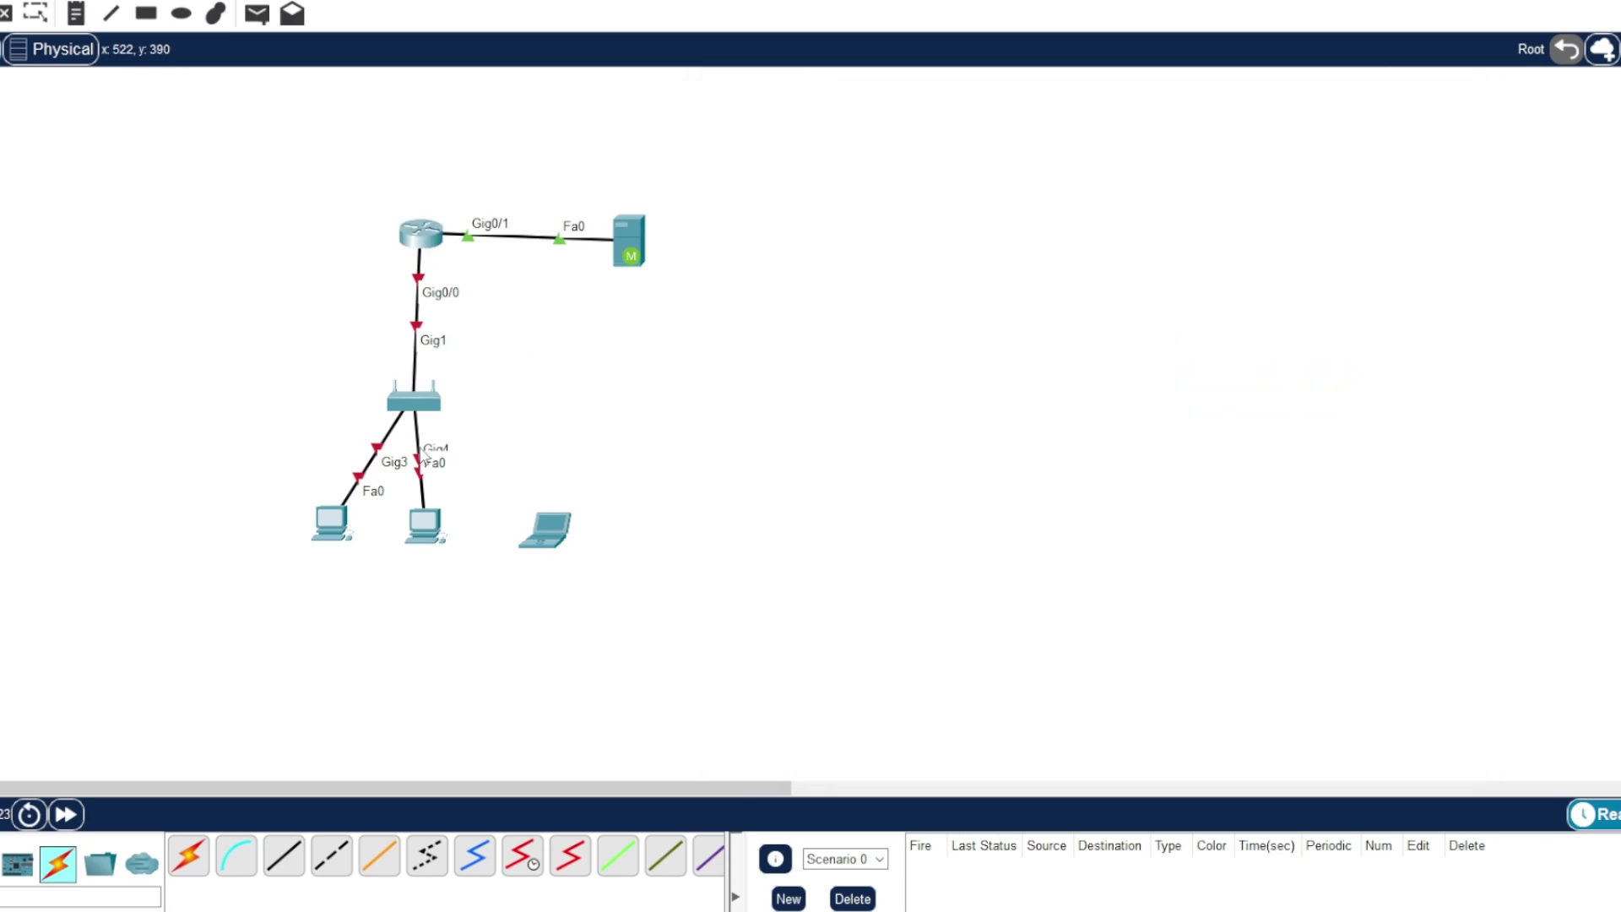
left_click(417, 403)
left_click_drag(710, 175, 949, 162)
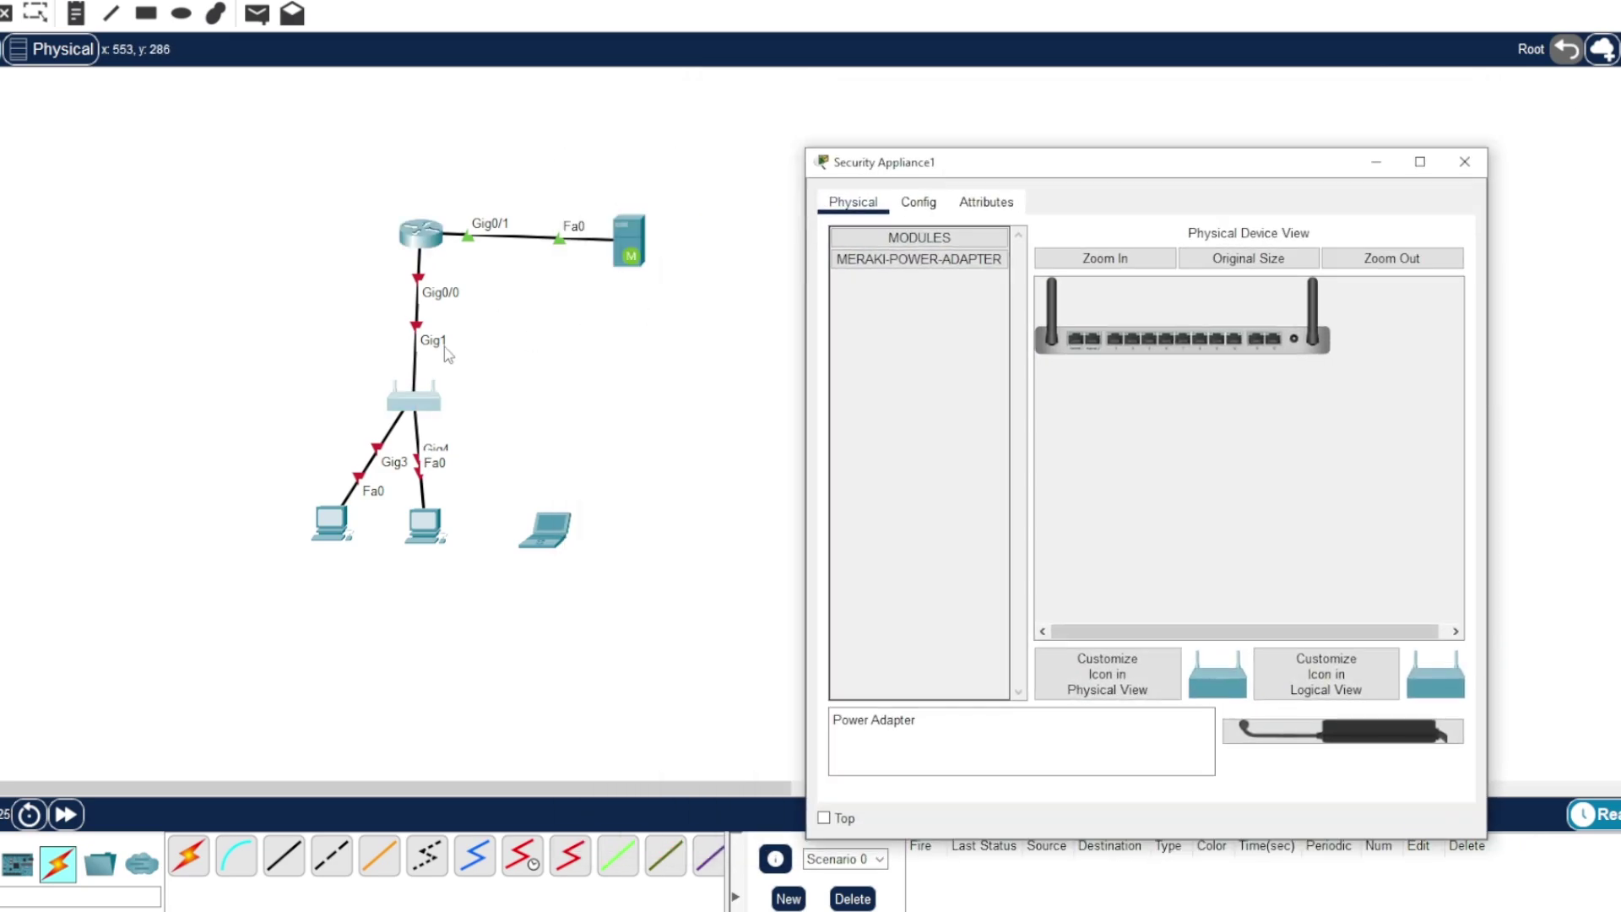
left_click(929, 200)
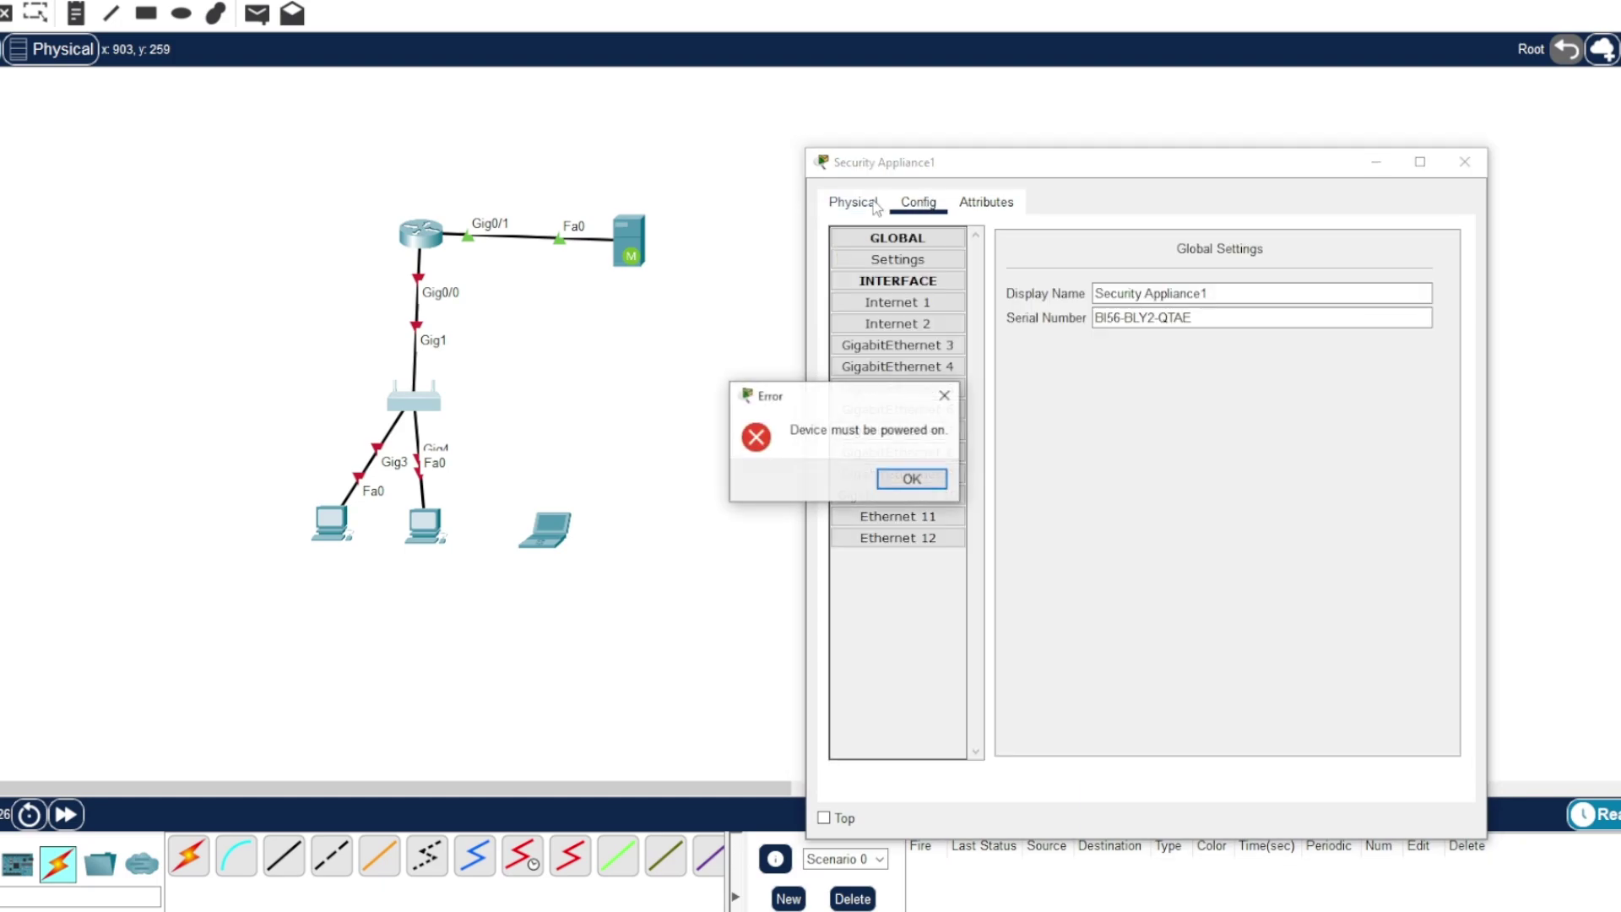
left_click(913, 475)
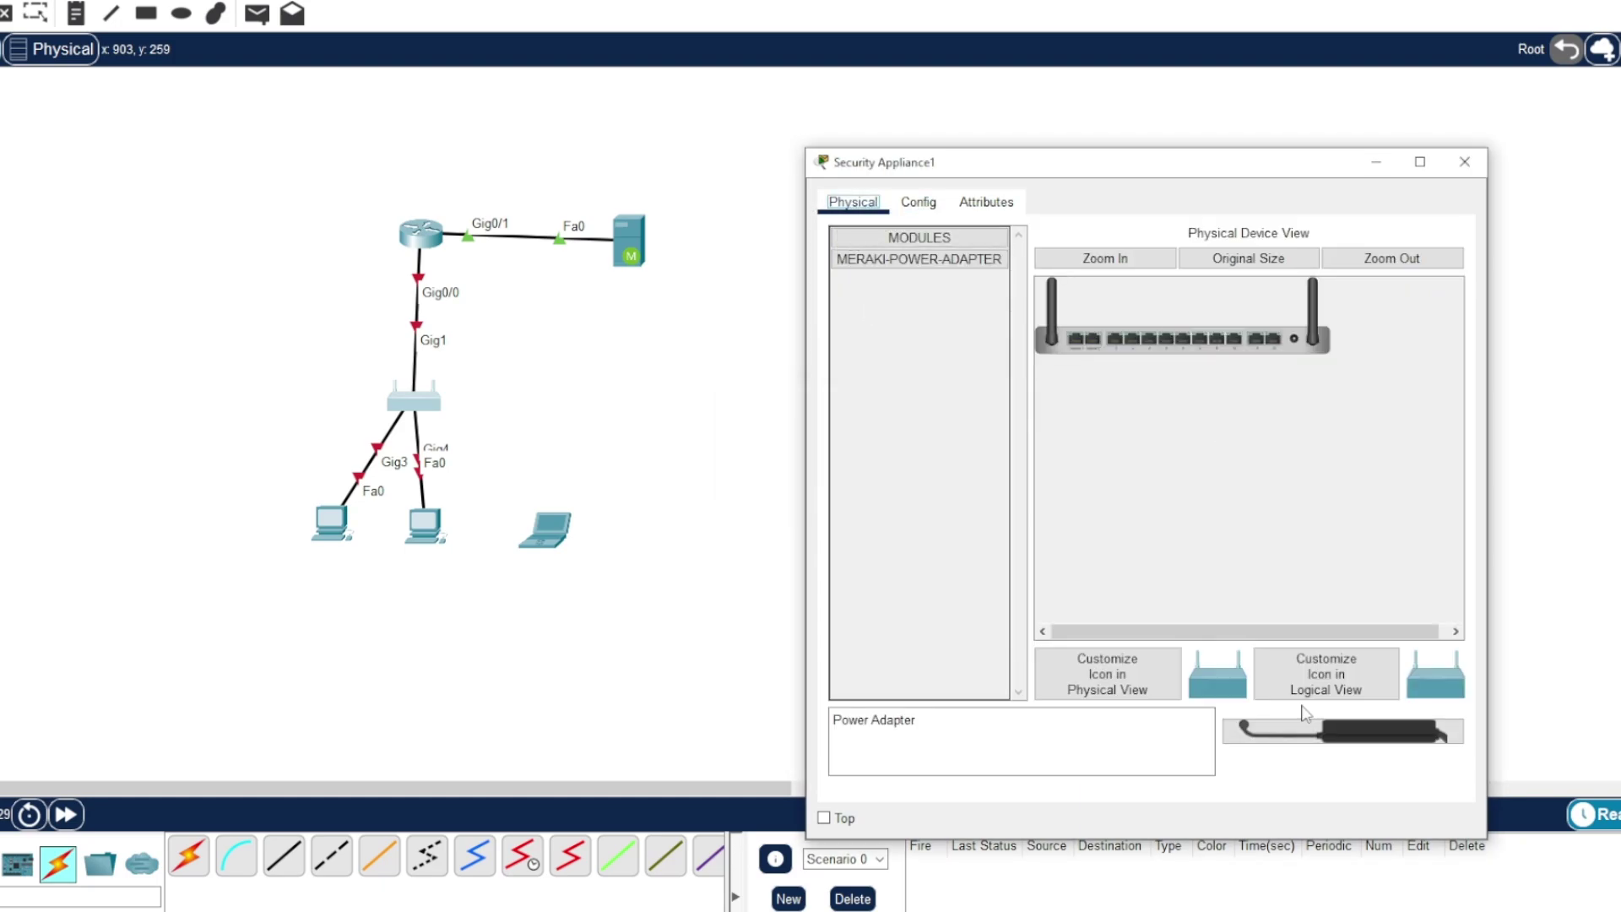
left_click_drag(1321, 728, 1298, 348)
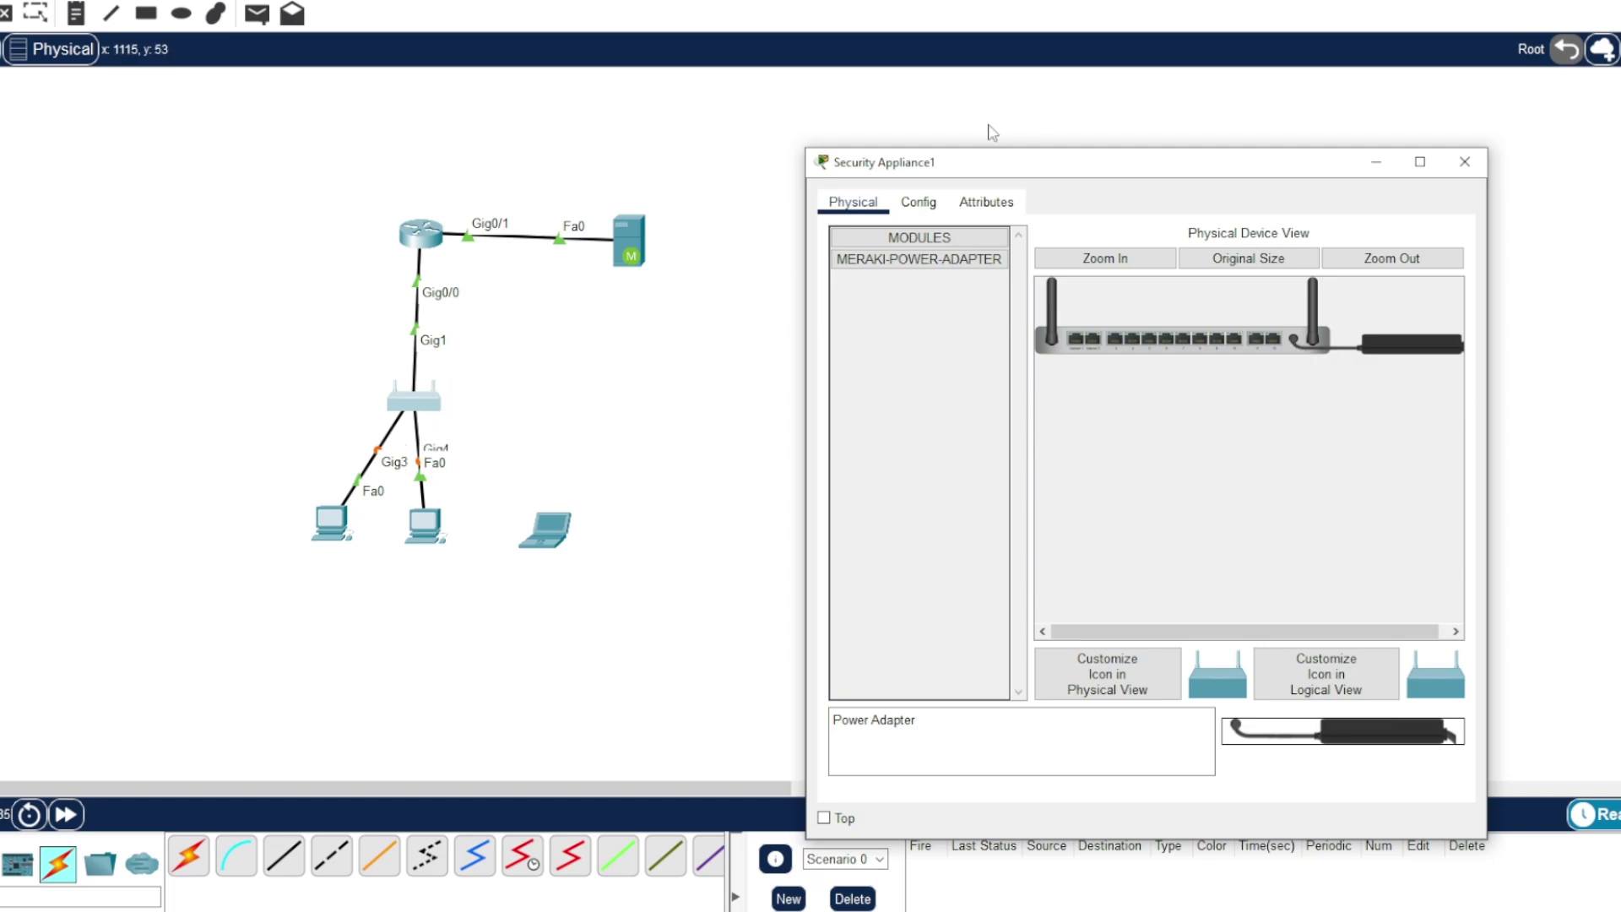
- Copy Security Appliance1's serial number from its Config tab and close the window
left_click_drag(1003, 173, 929, 145)
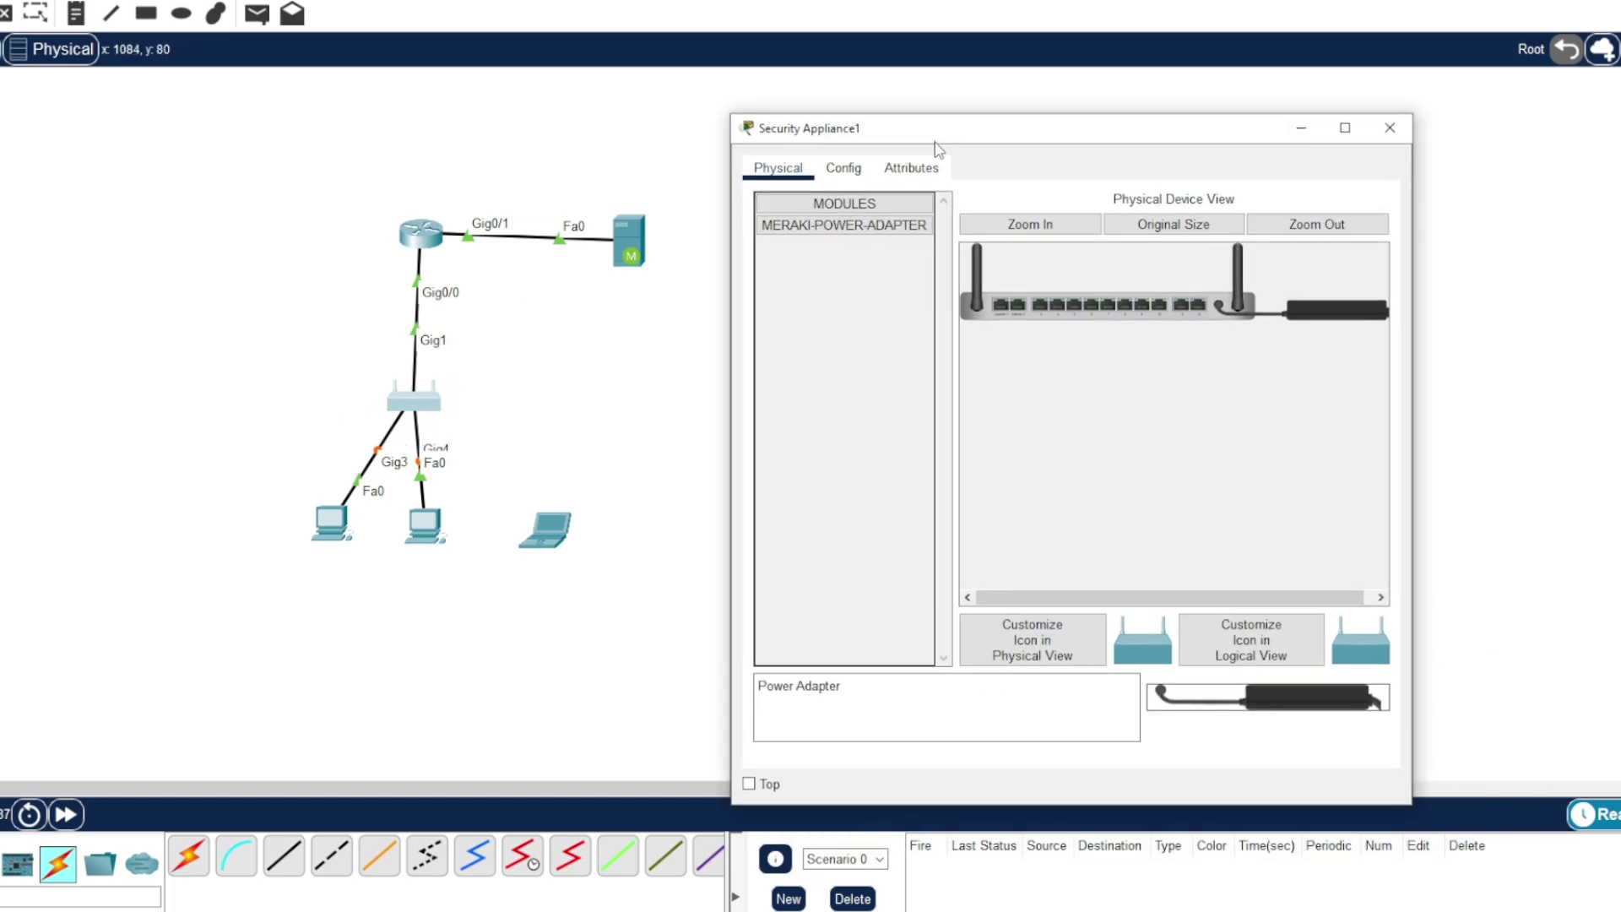
left_click(844, 167)
left_click_drag(1121, 287, 1018, 289)
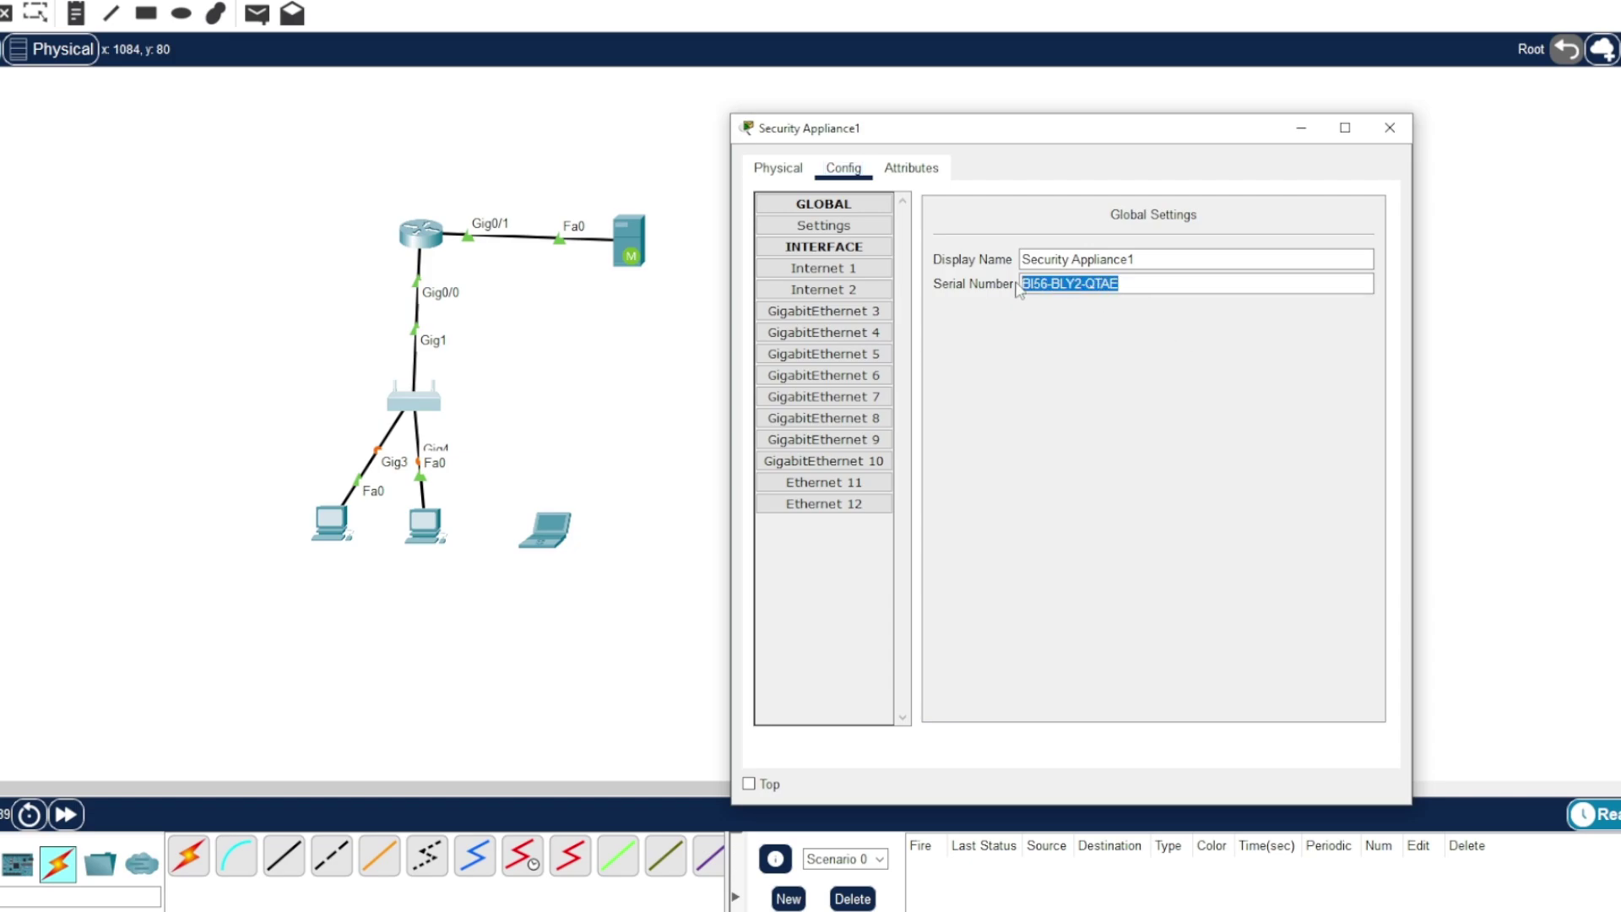
right_click(1038, 285)
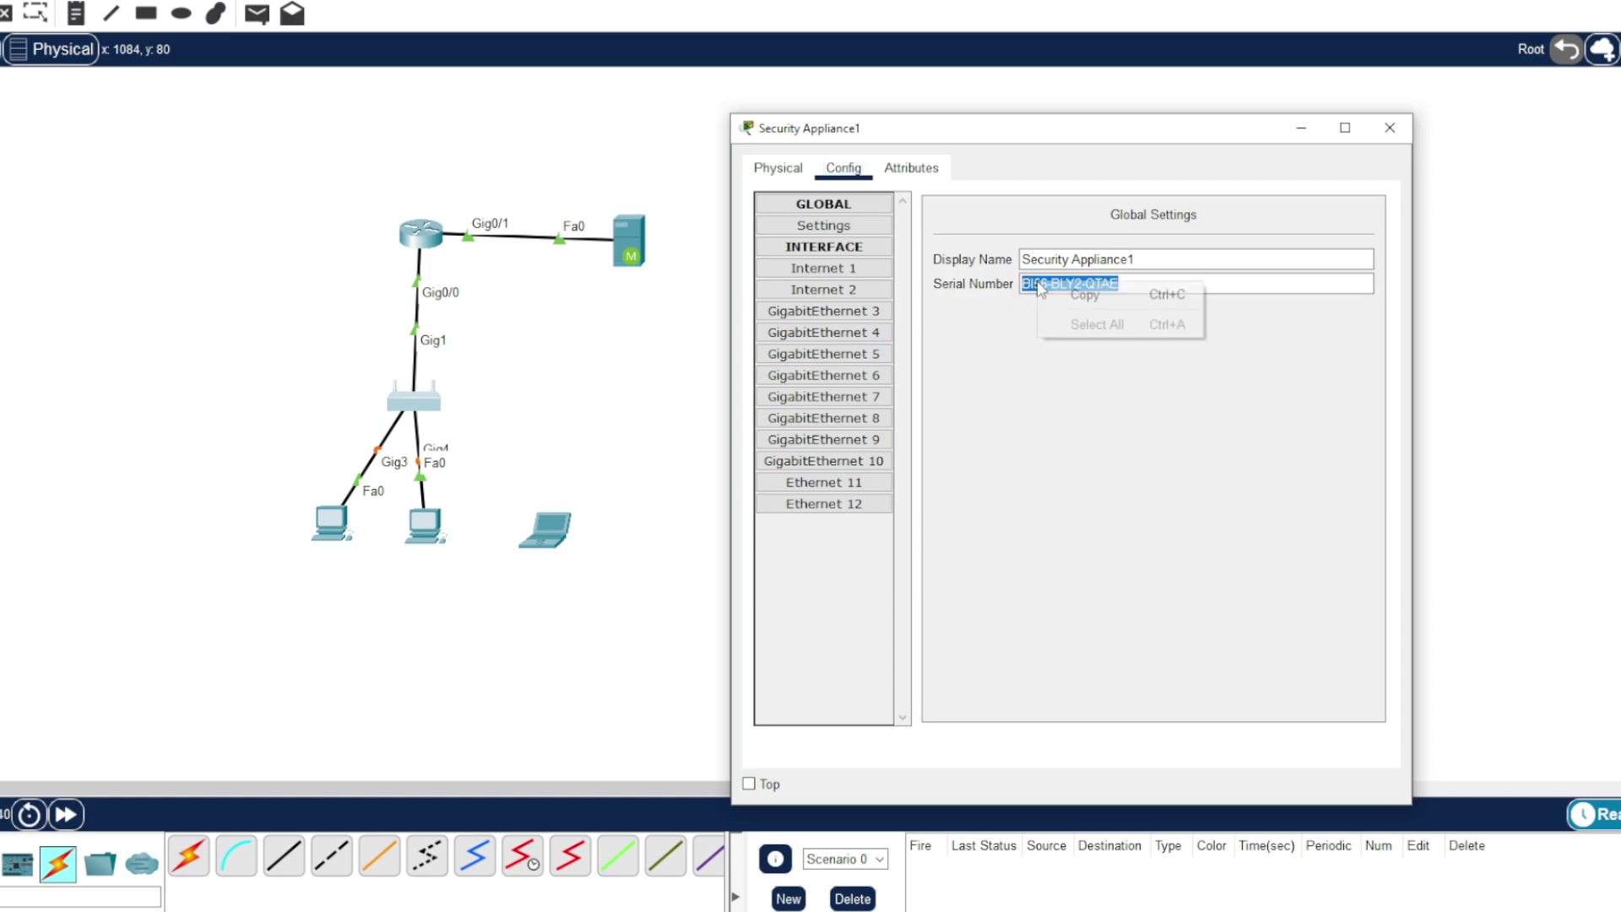
left_click(1084, 295)
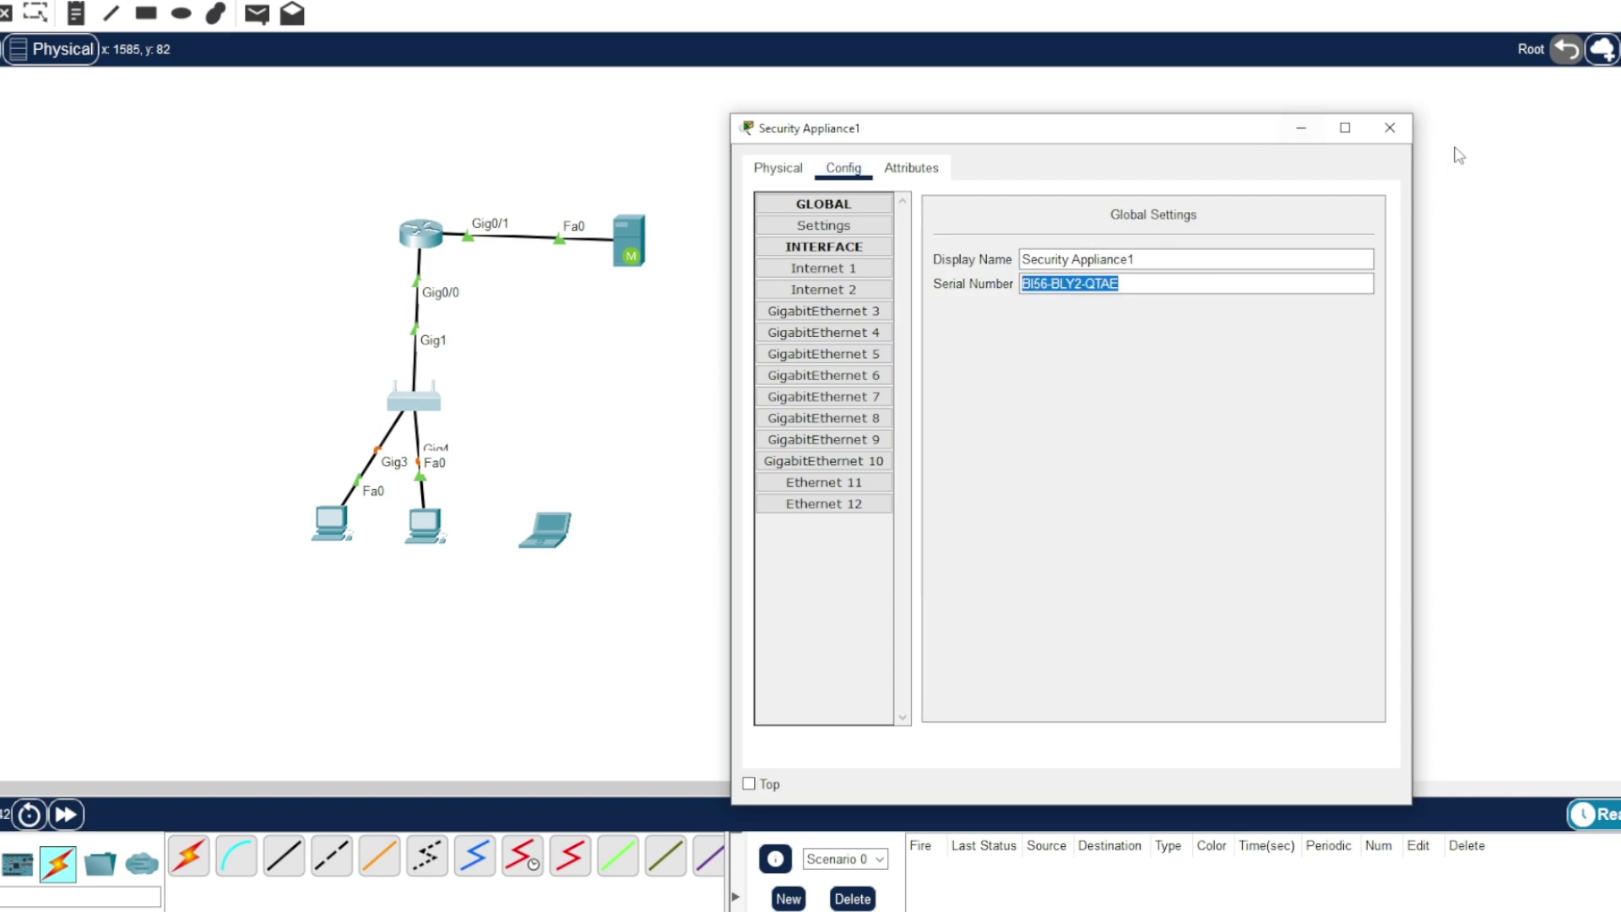
left_click(1389, 127)
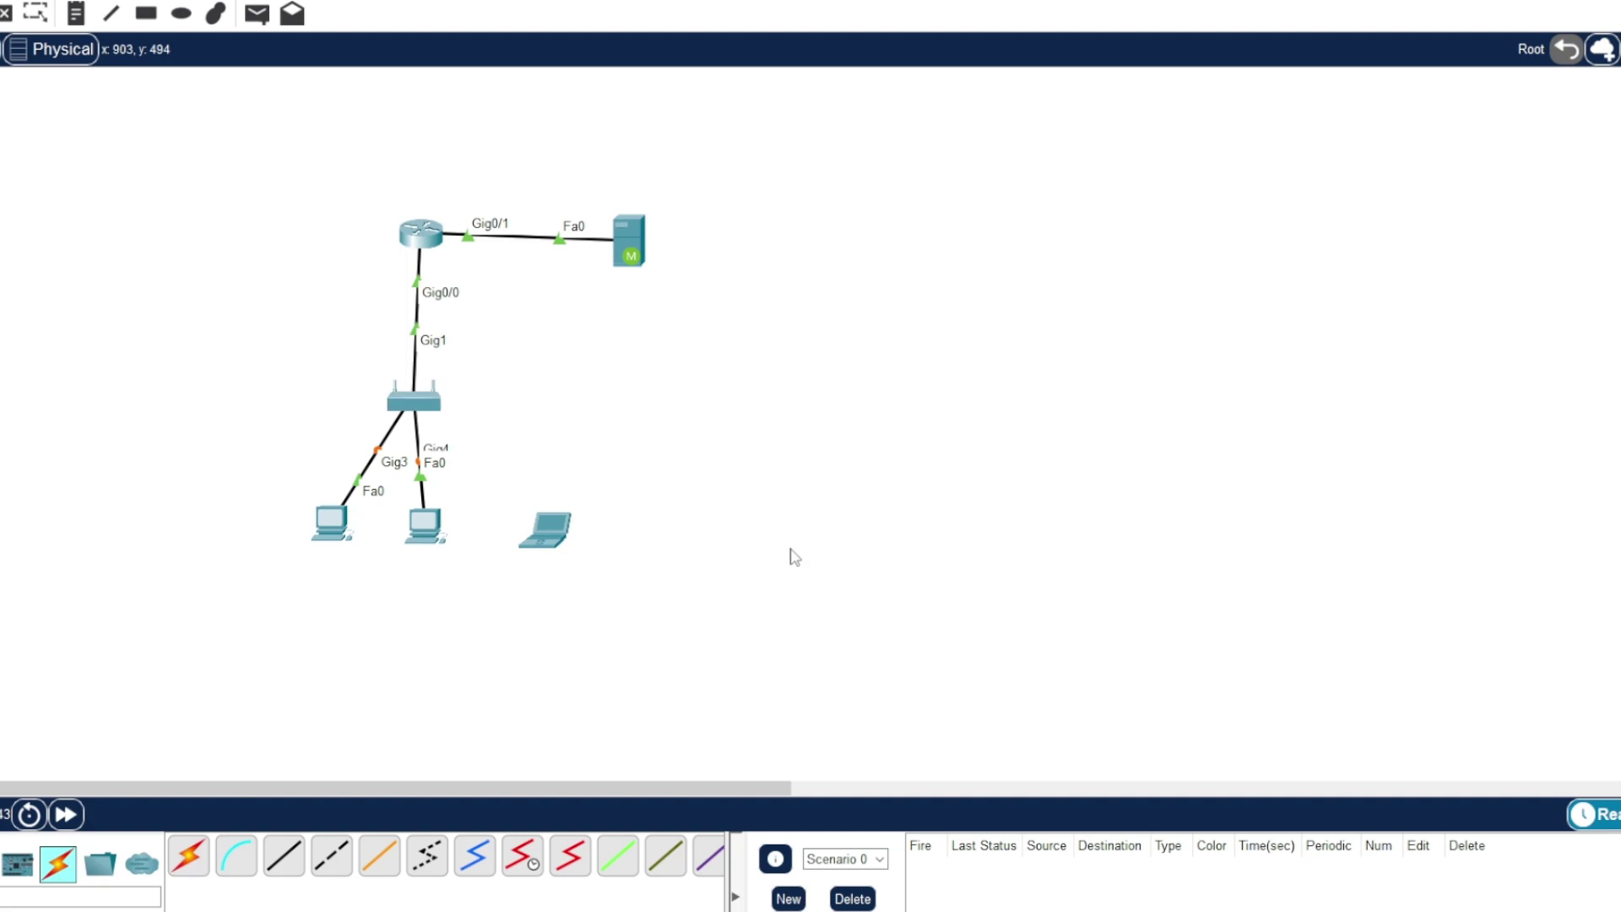
- Fast-forward time so links come up, and set PC2's IPv4 global settings to DHCP
left_click(66, 816)
left_click(331, 522)
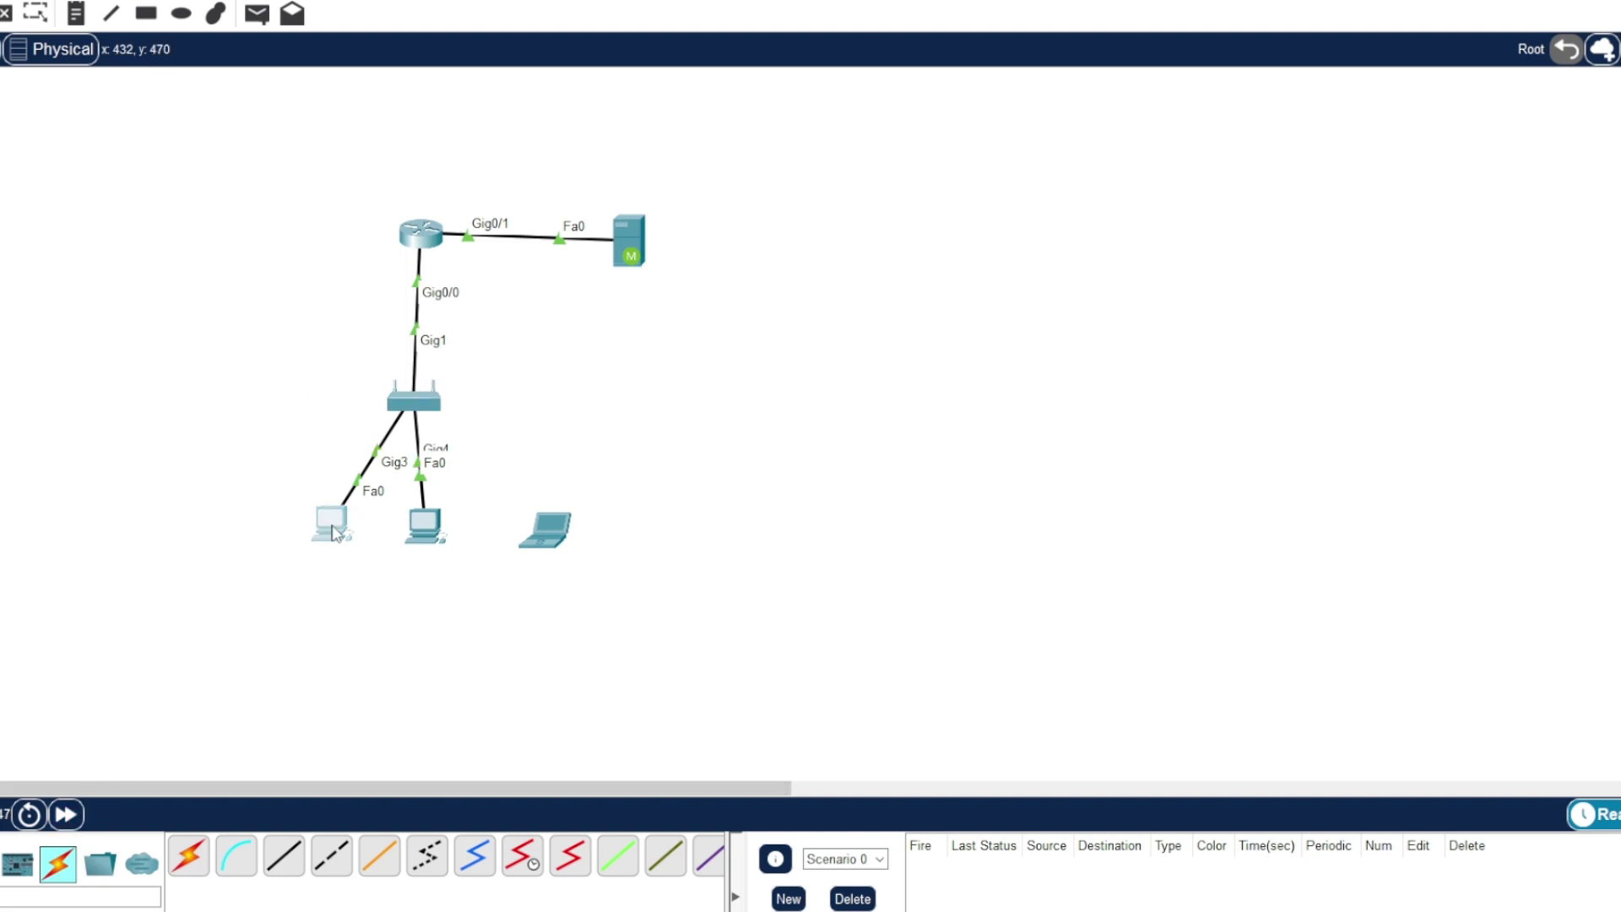
left_click(690, 213)
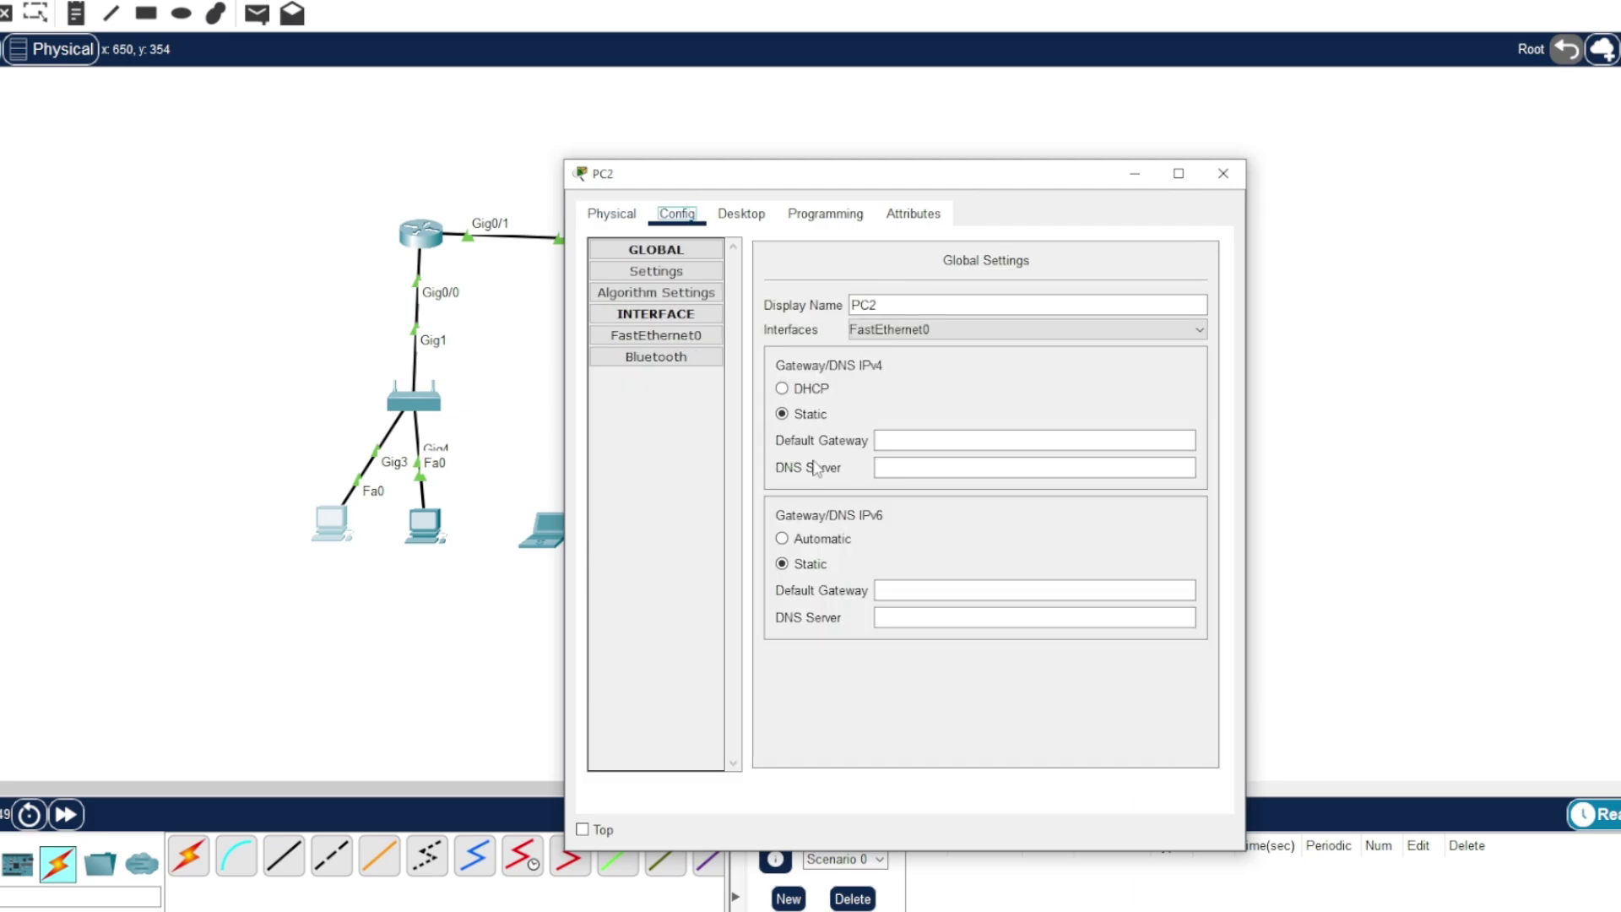
left_click(782, 389)
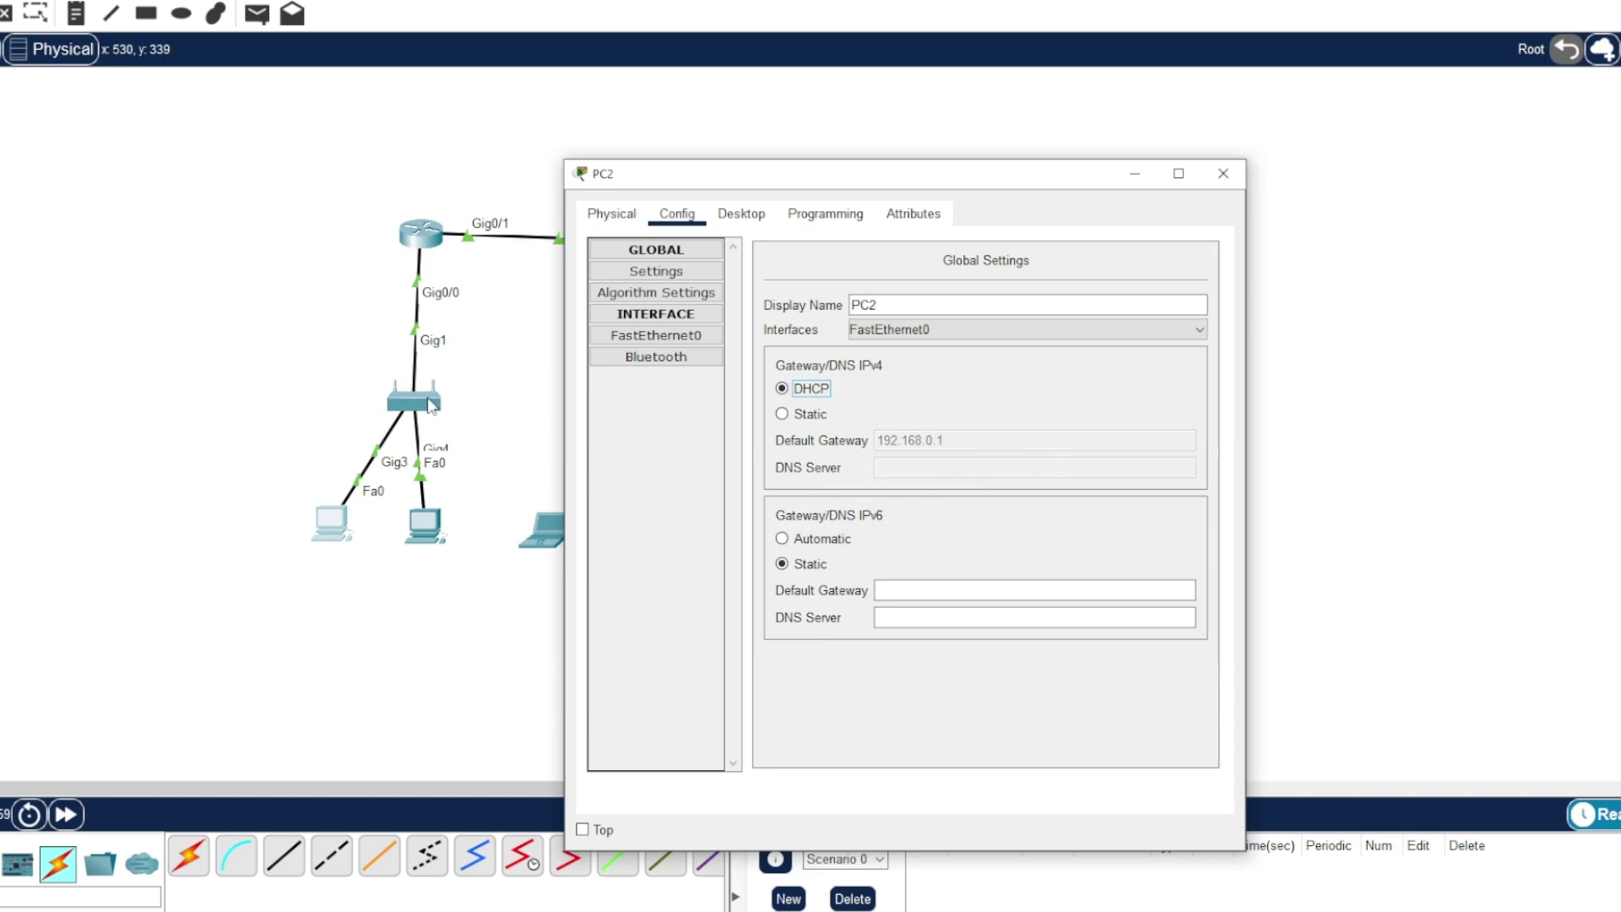
left_click_drag(793, 174, 961, 147)
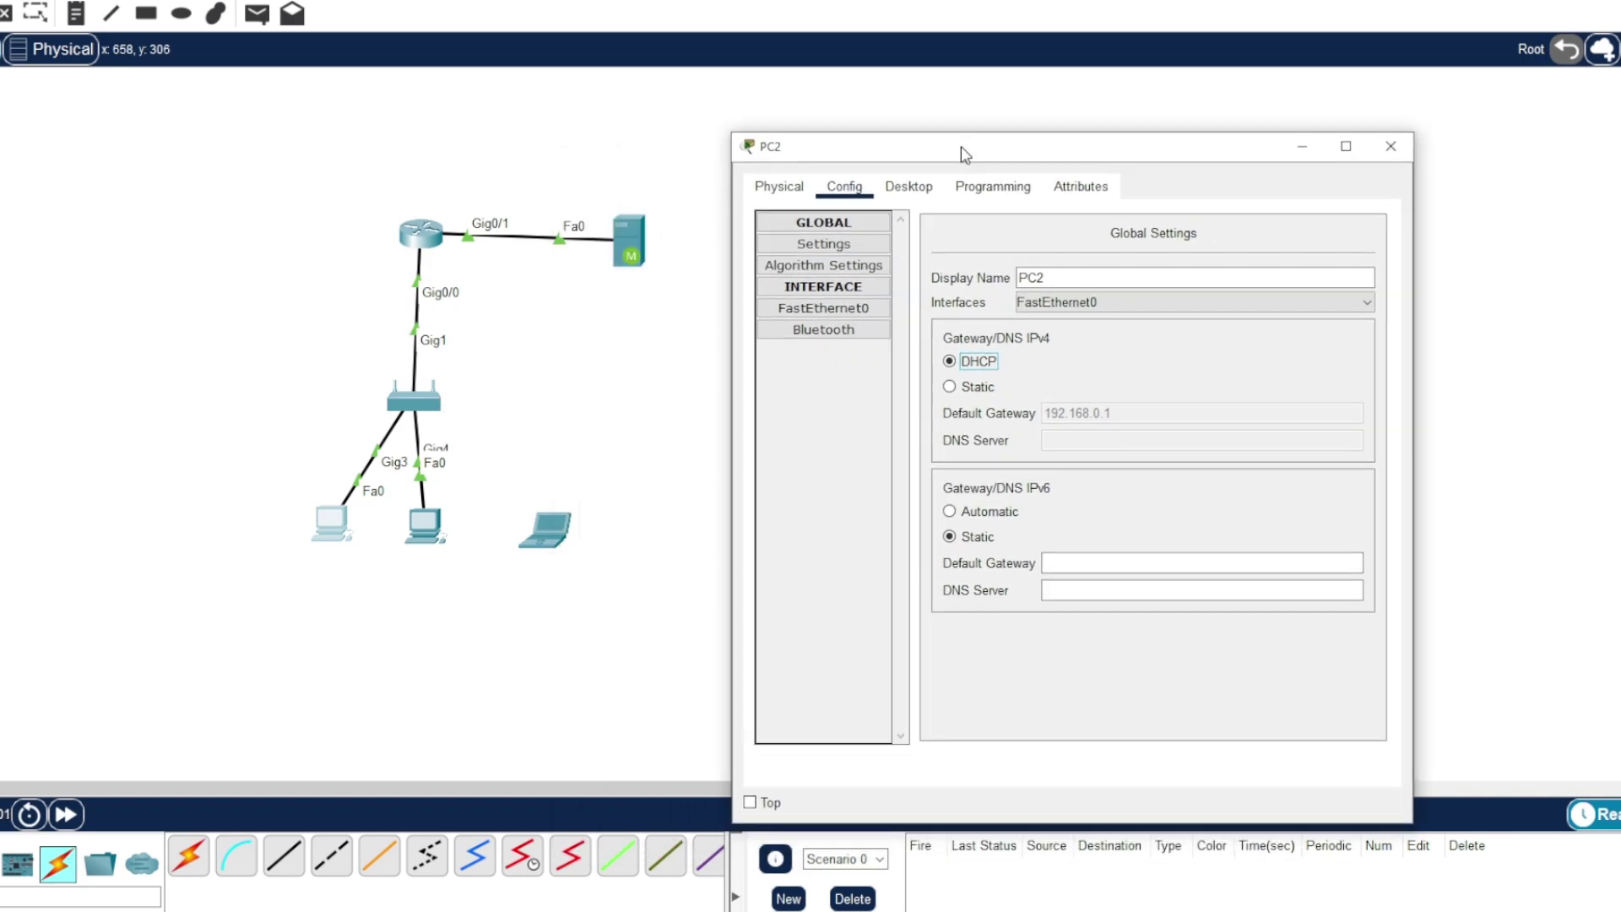
left_click(1390, 146)
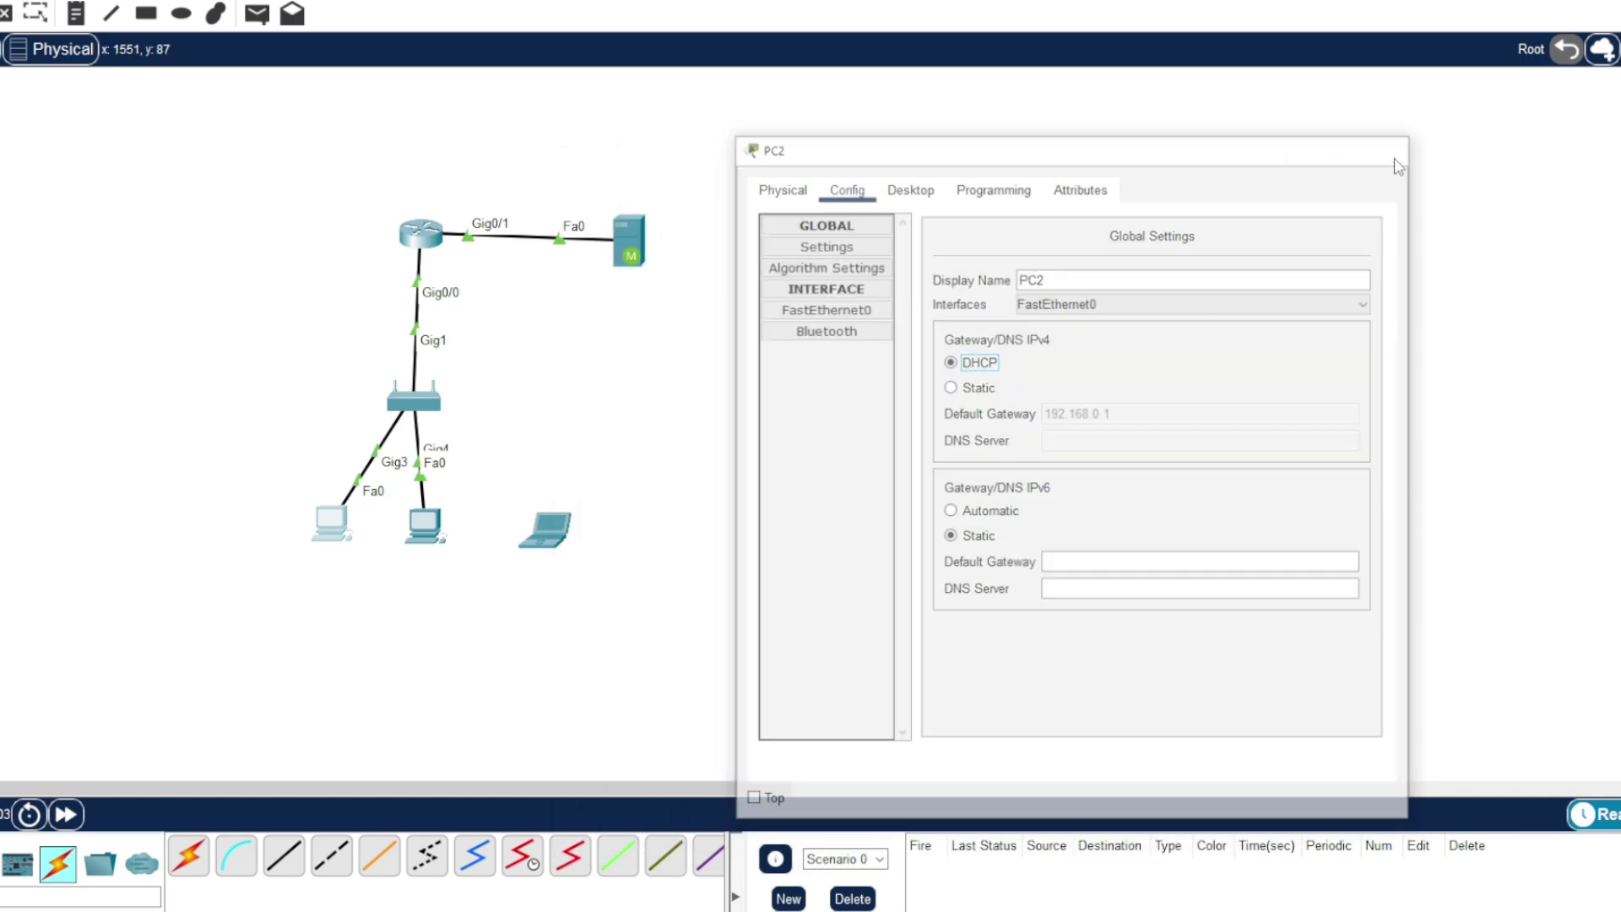
- Set Meraki Server0's IPv4 global settings to DHCP and close its window
left_click(630, 242)
left_click(827, 179)
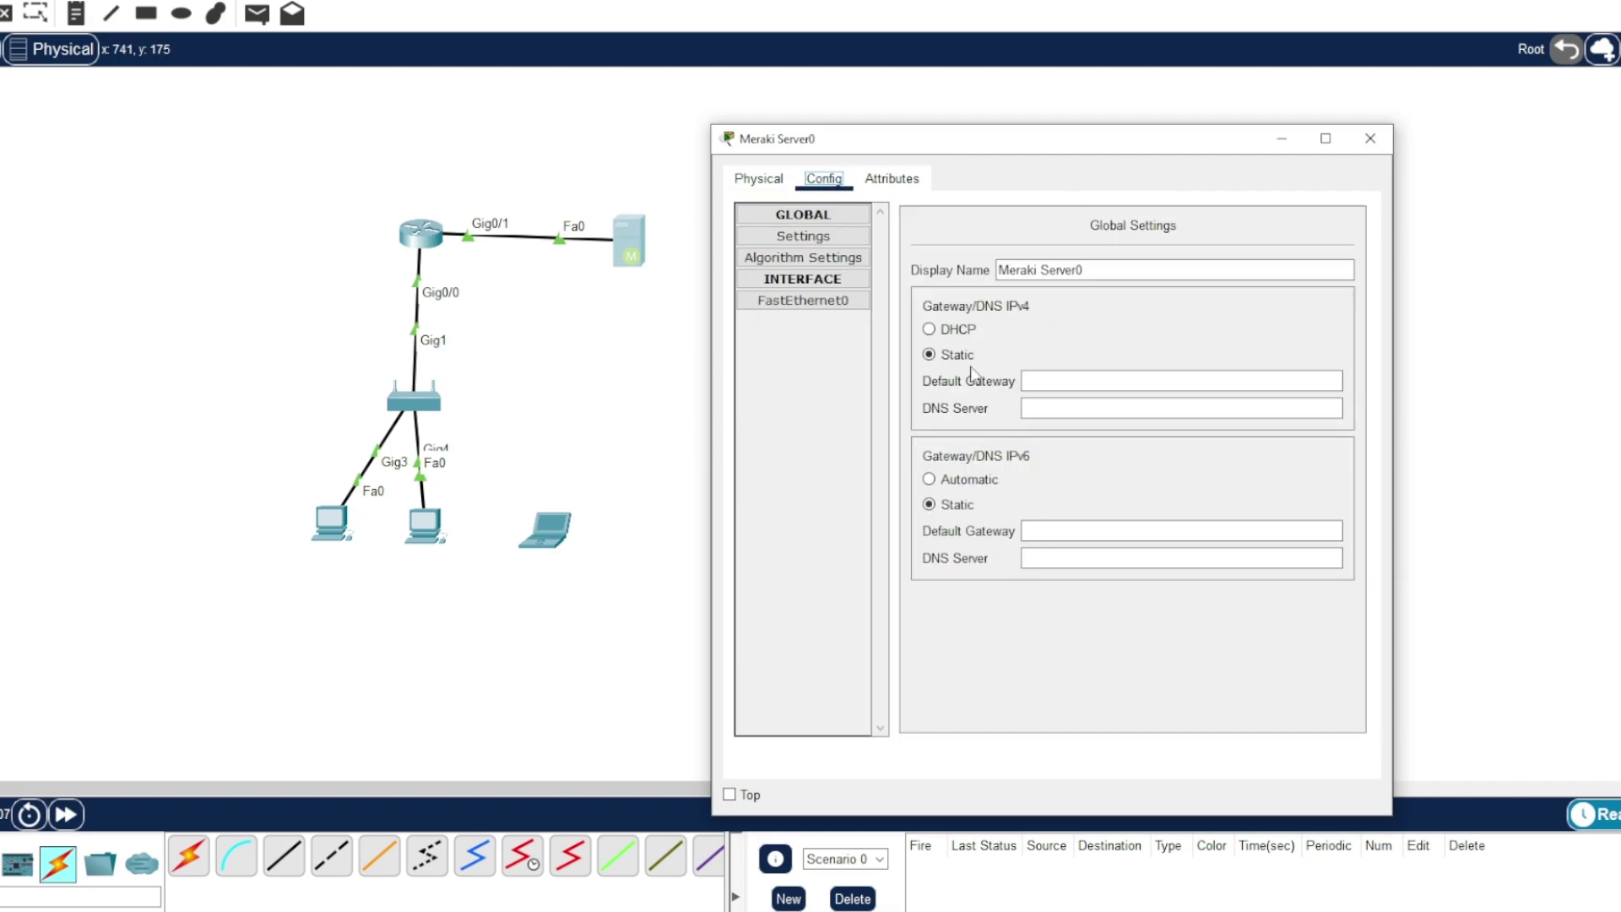
left_click(930, 330)
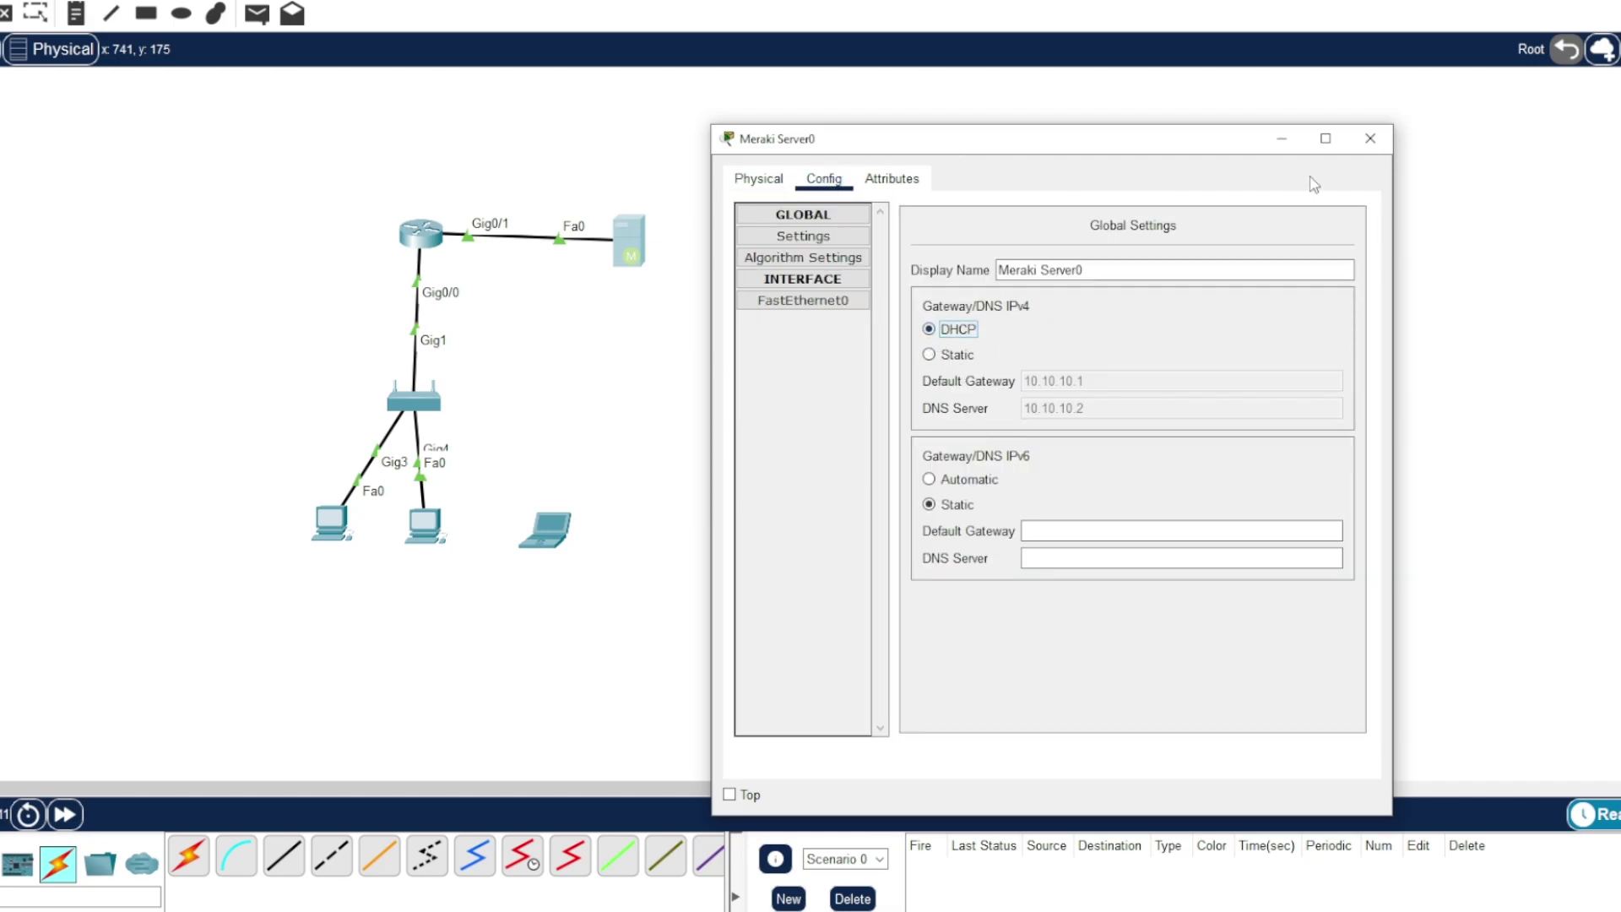
left_click(1369, 138)
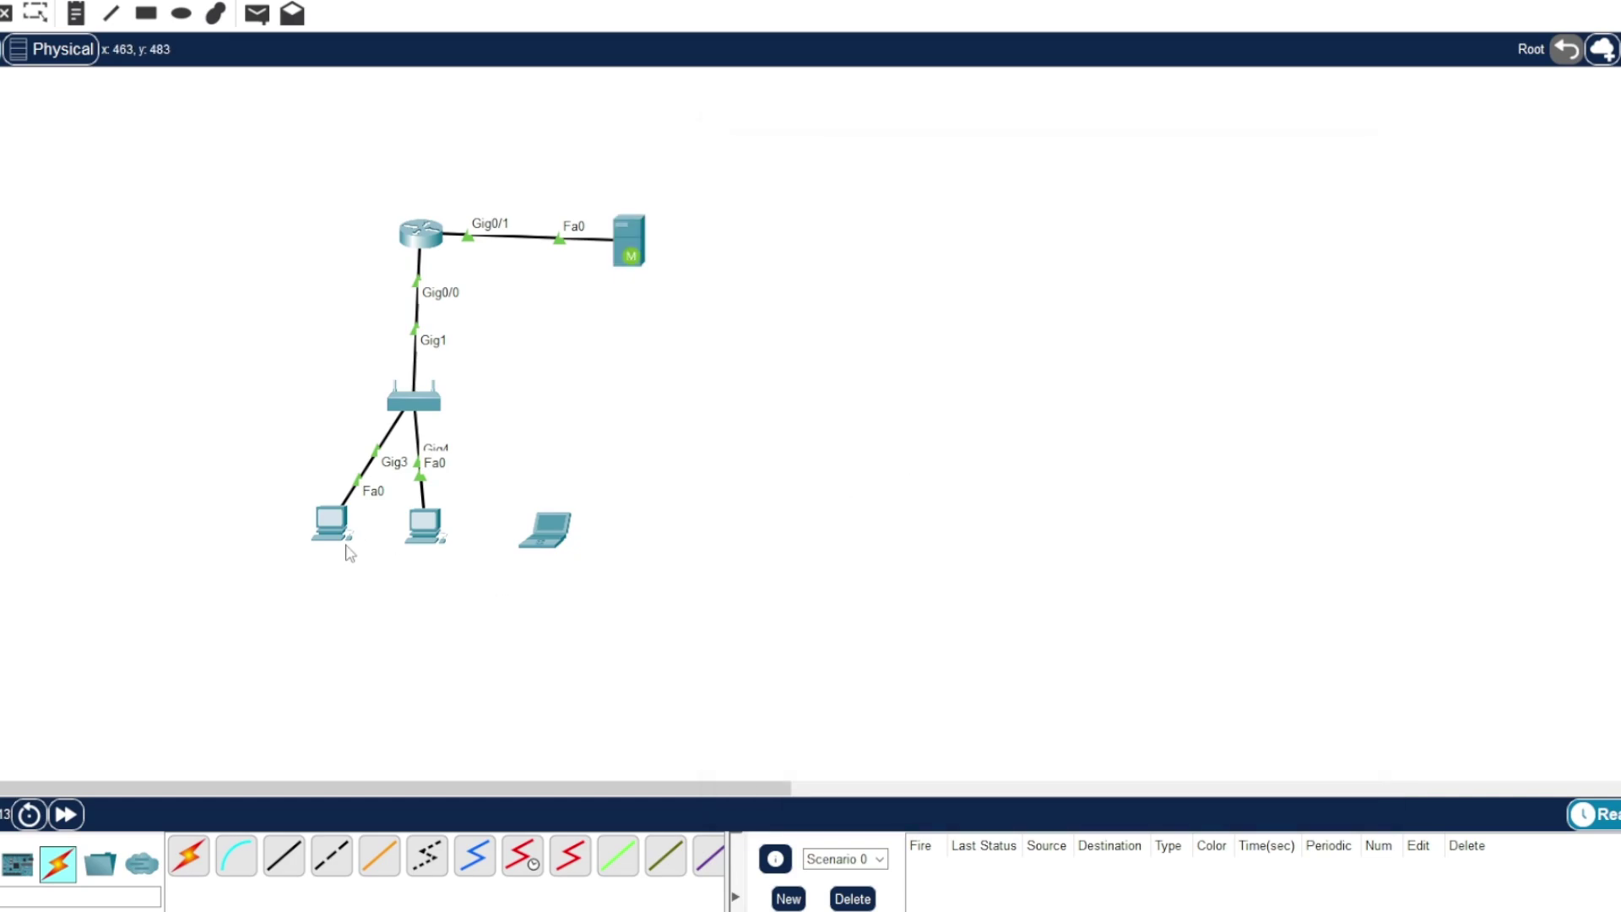
- Open PC2's web browser and load the appliance page at 192.168.0.1
left_click(319, 548)
left_click_drag(731, 175, 876, 142)
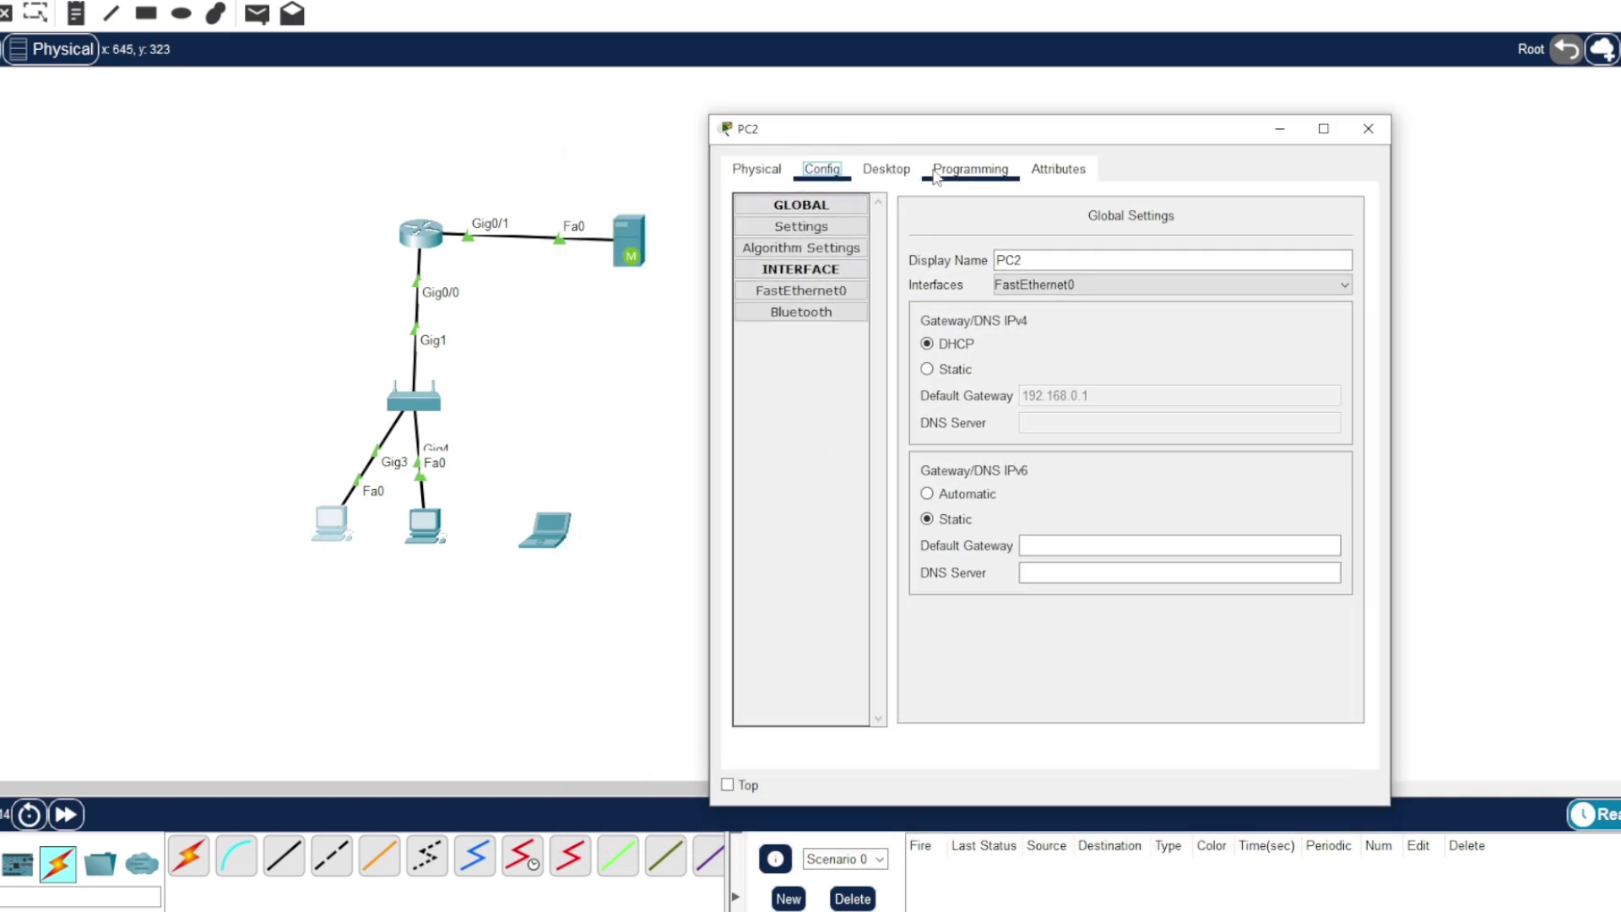
left_click(900, 176)
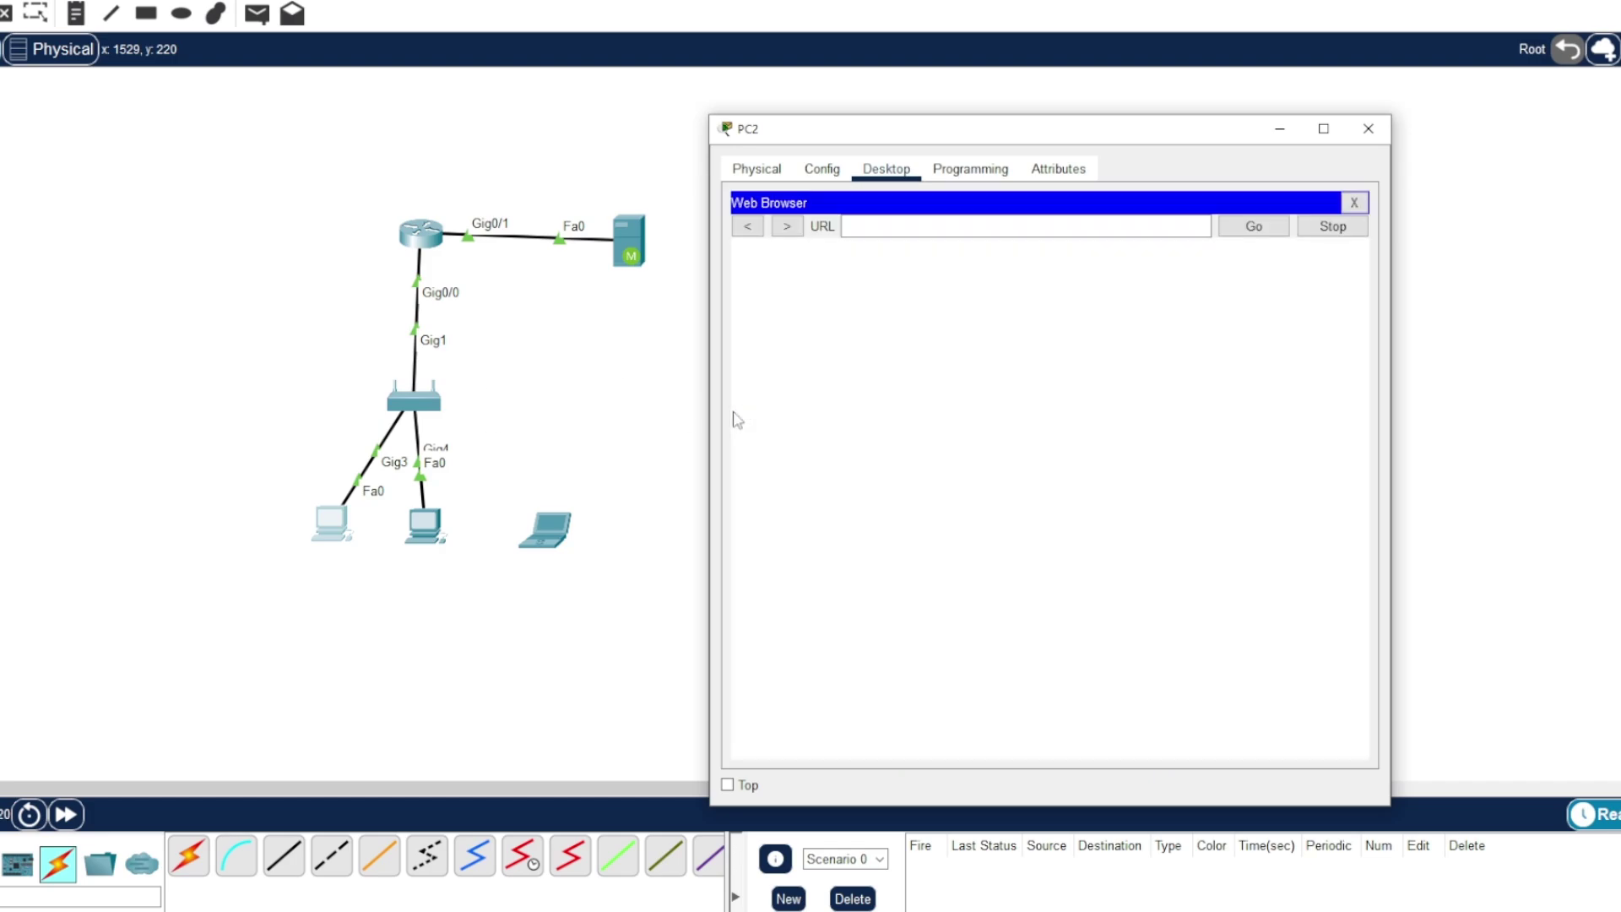
left_click(940, 228)
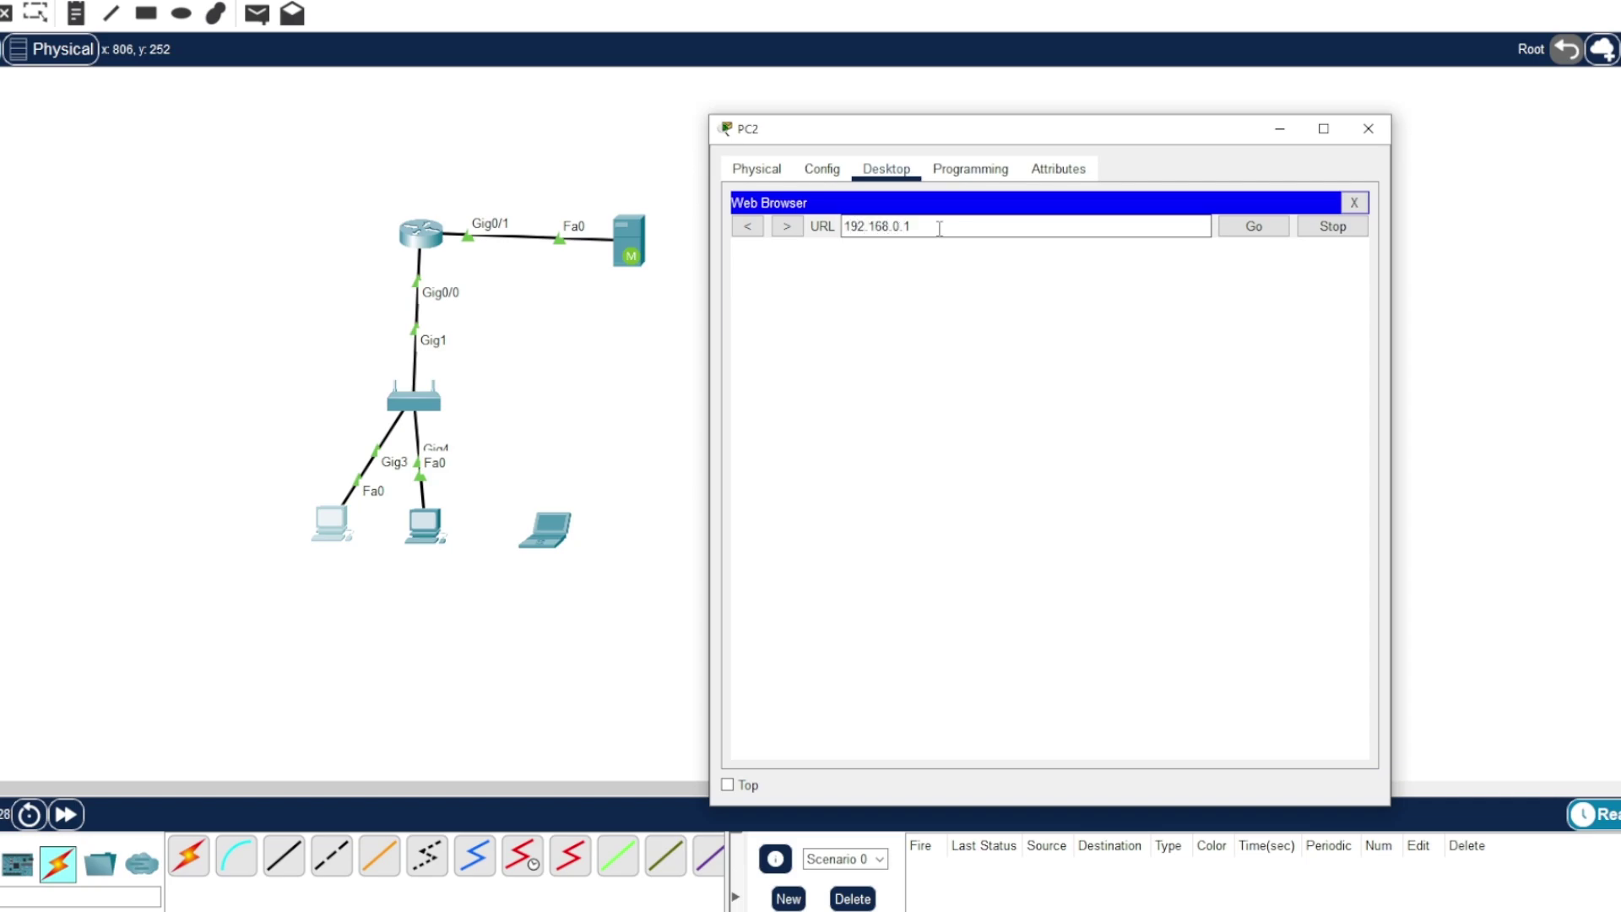
left_click(1254, 230)
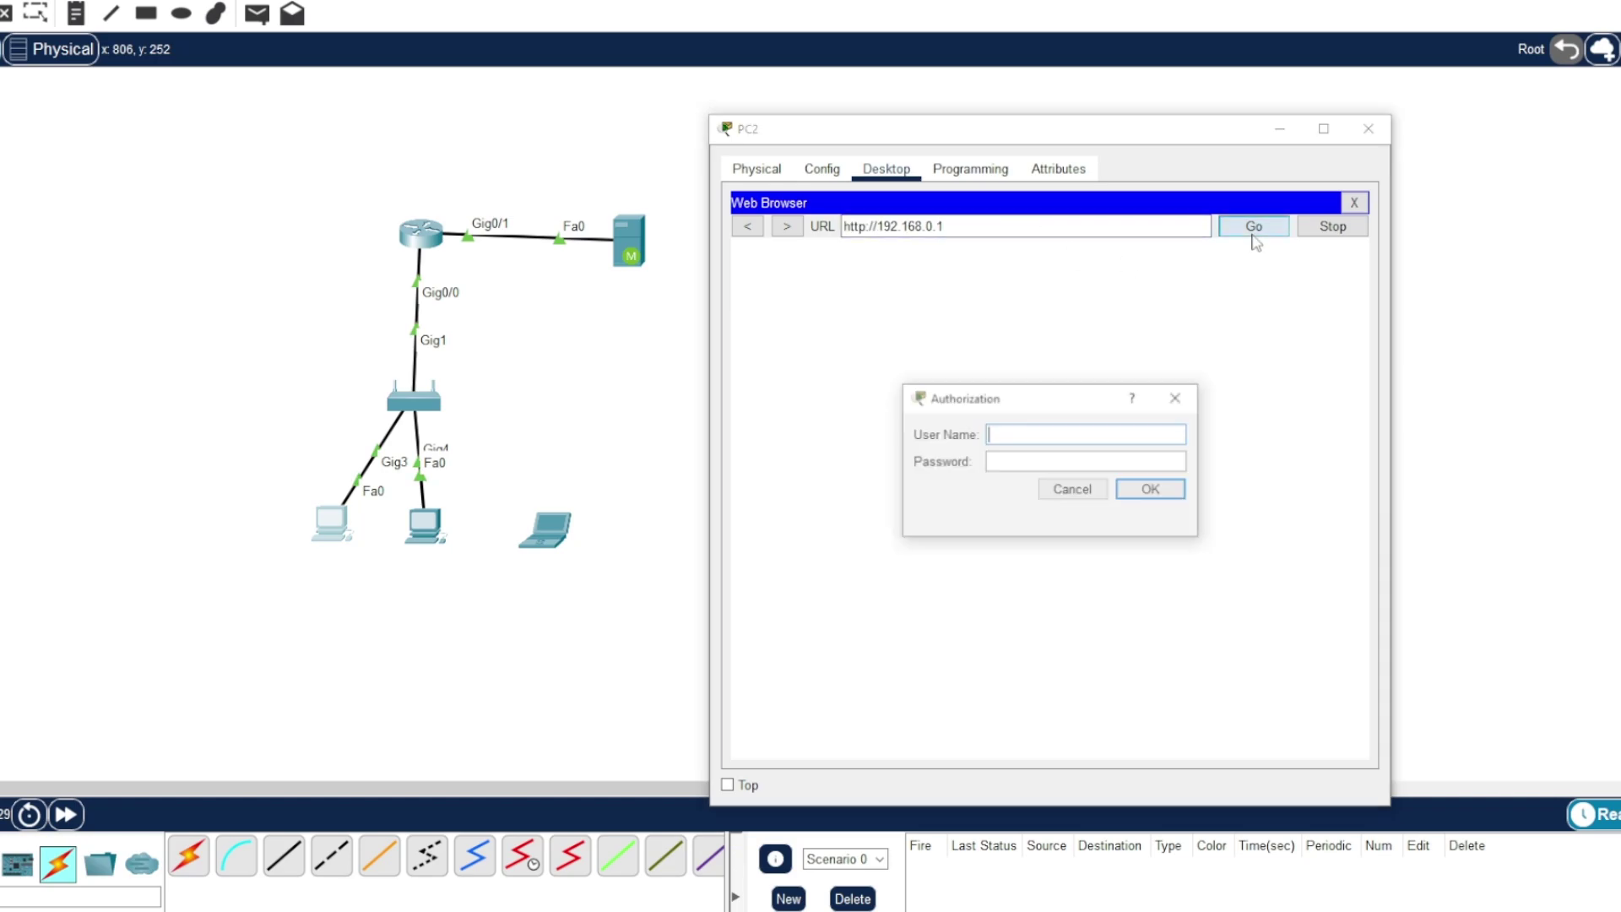
- Log in with the copied appliance serial pasted as the user name
left_click(1005, 433)
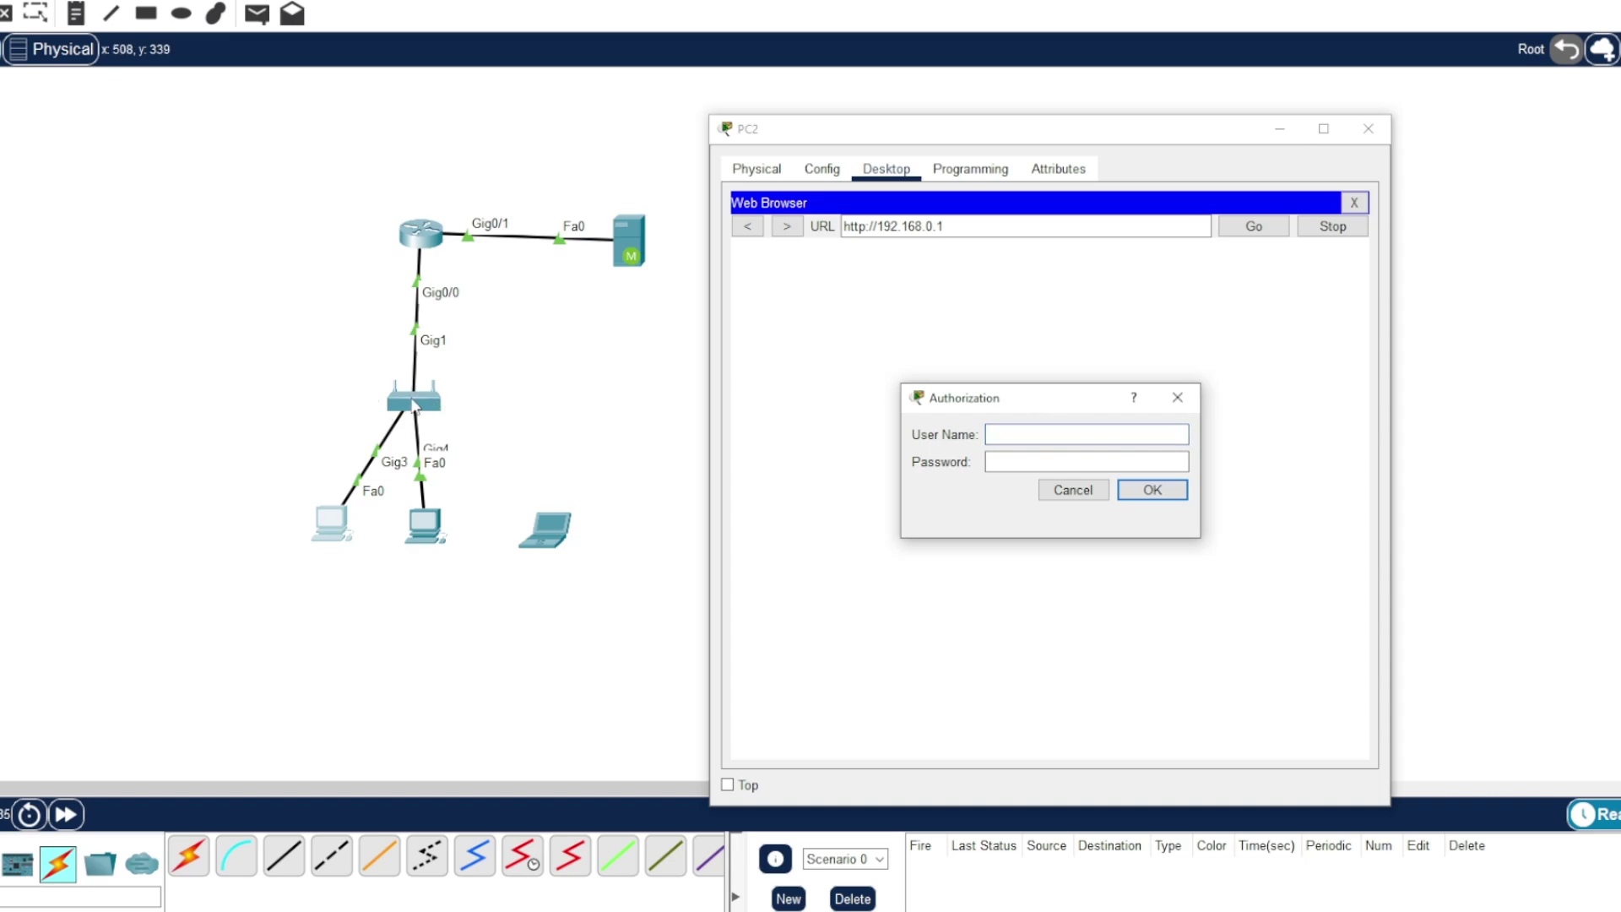
right_click(1011, 434)
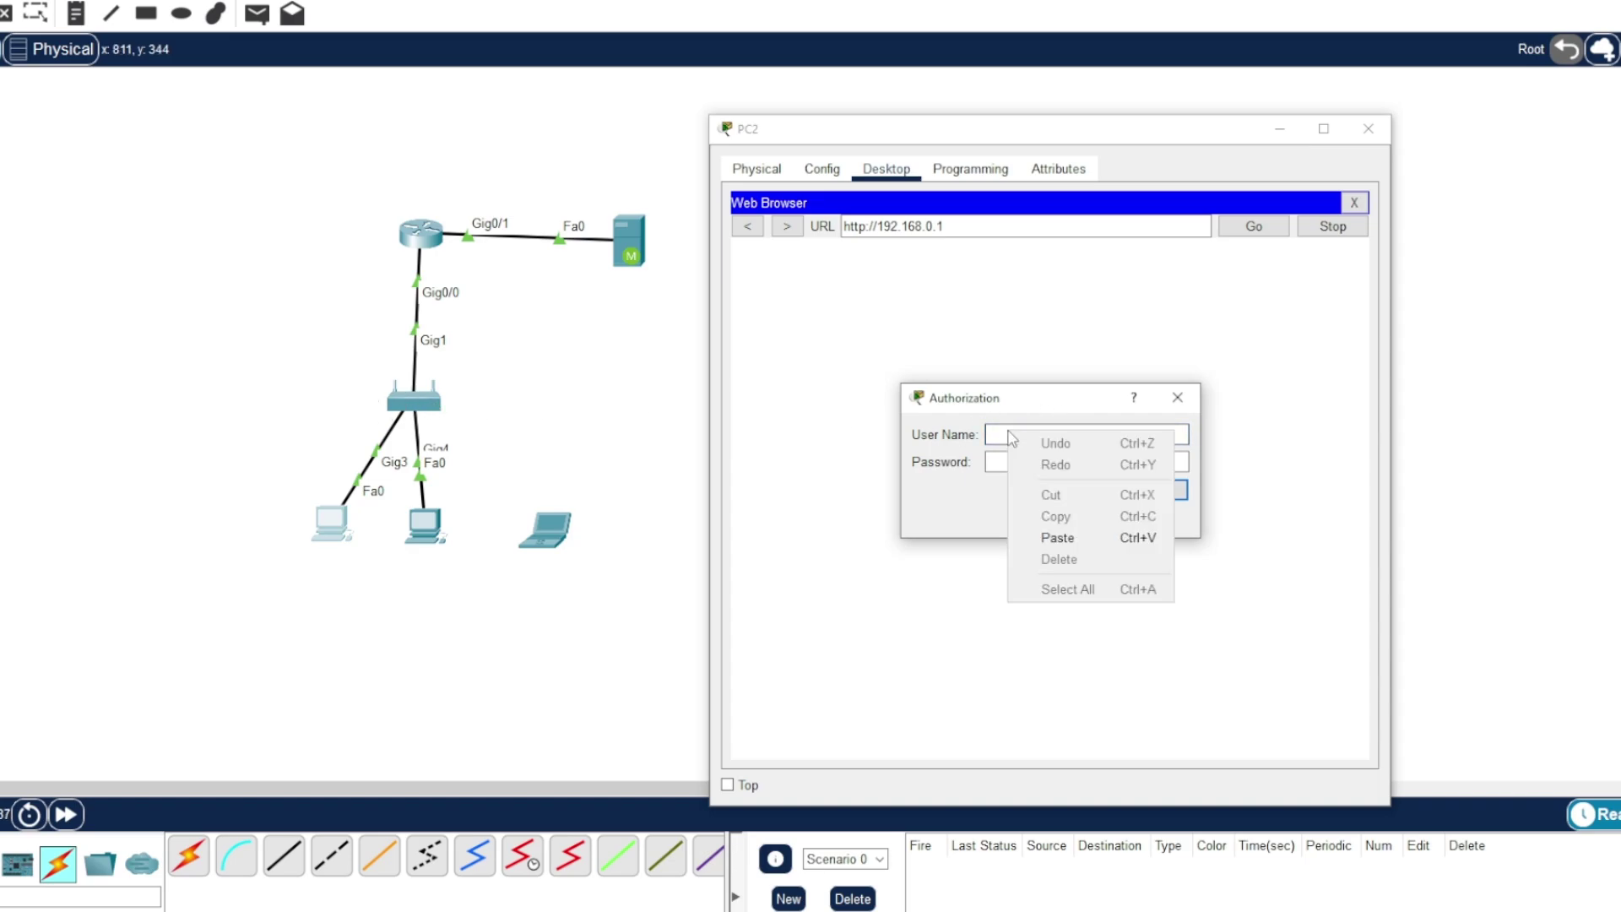
left_click(1057, 538)
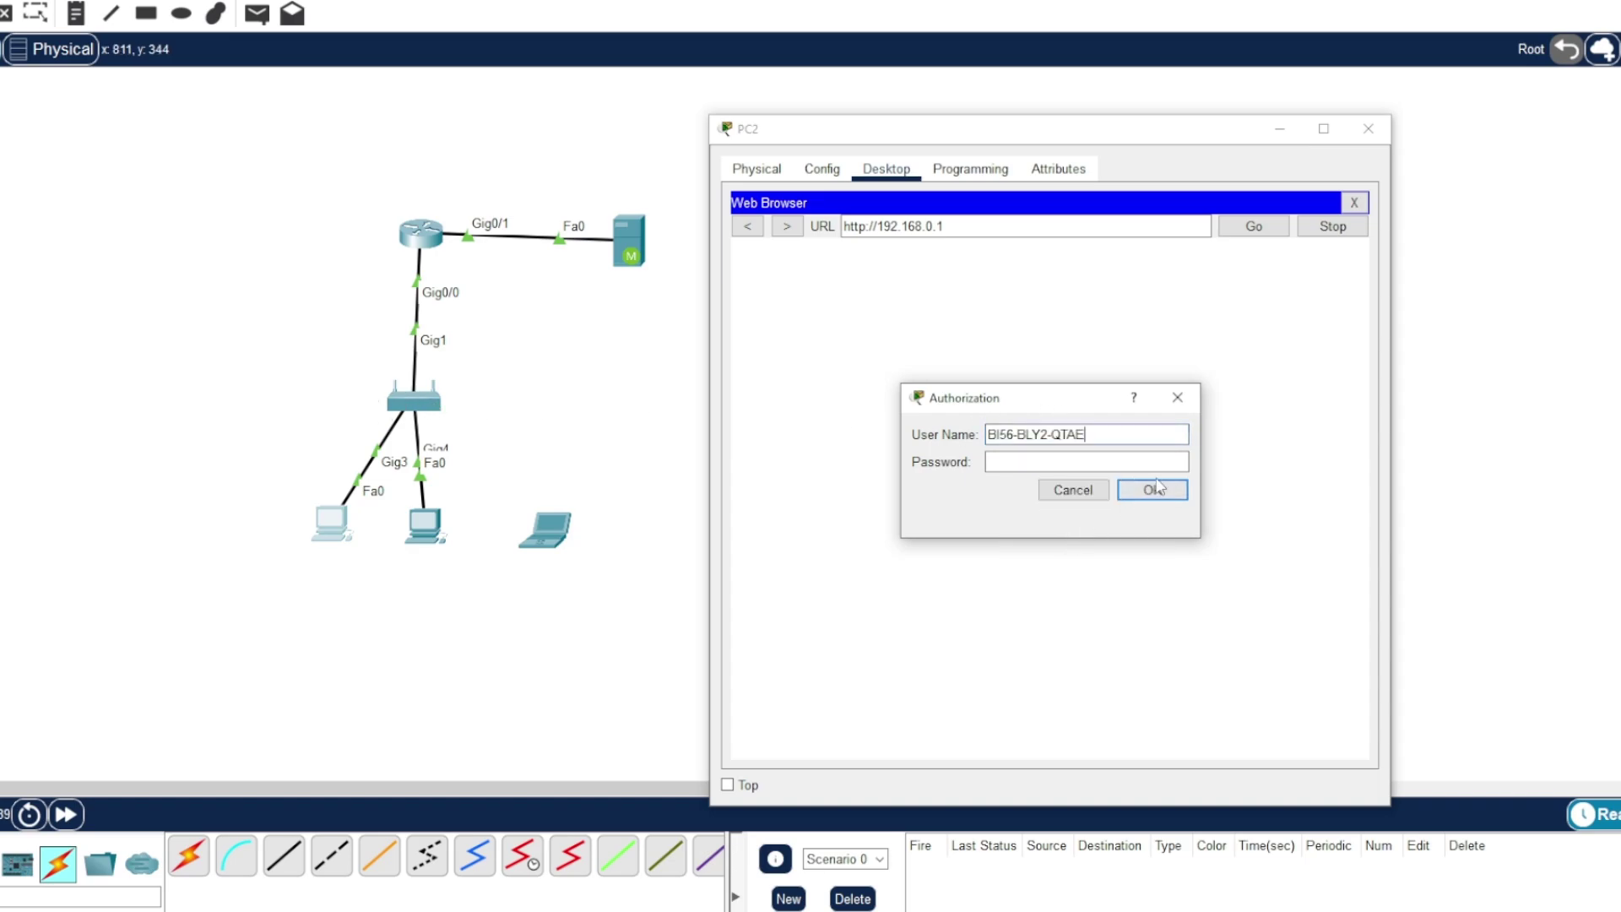
left_click(1152, 492)
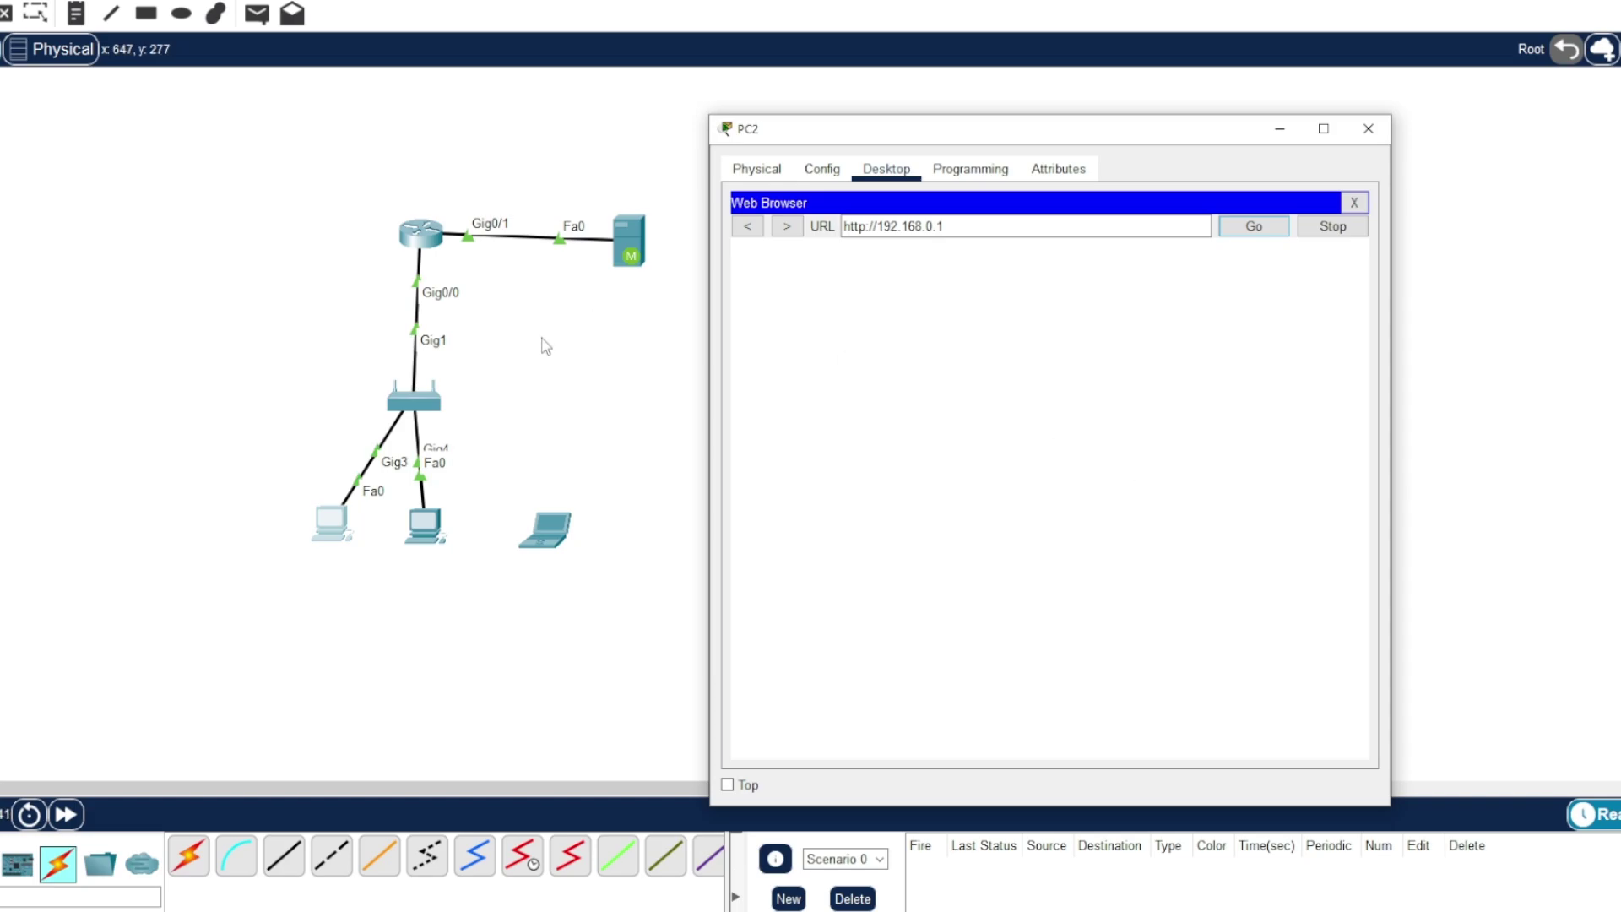
- Note client IP 192.168.0.2 and go to the appliance's uplink configuration page
scroll(952, 498, "down", 5)
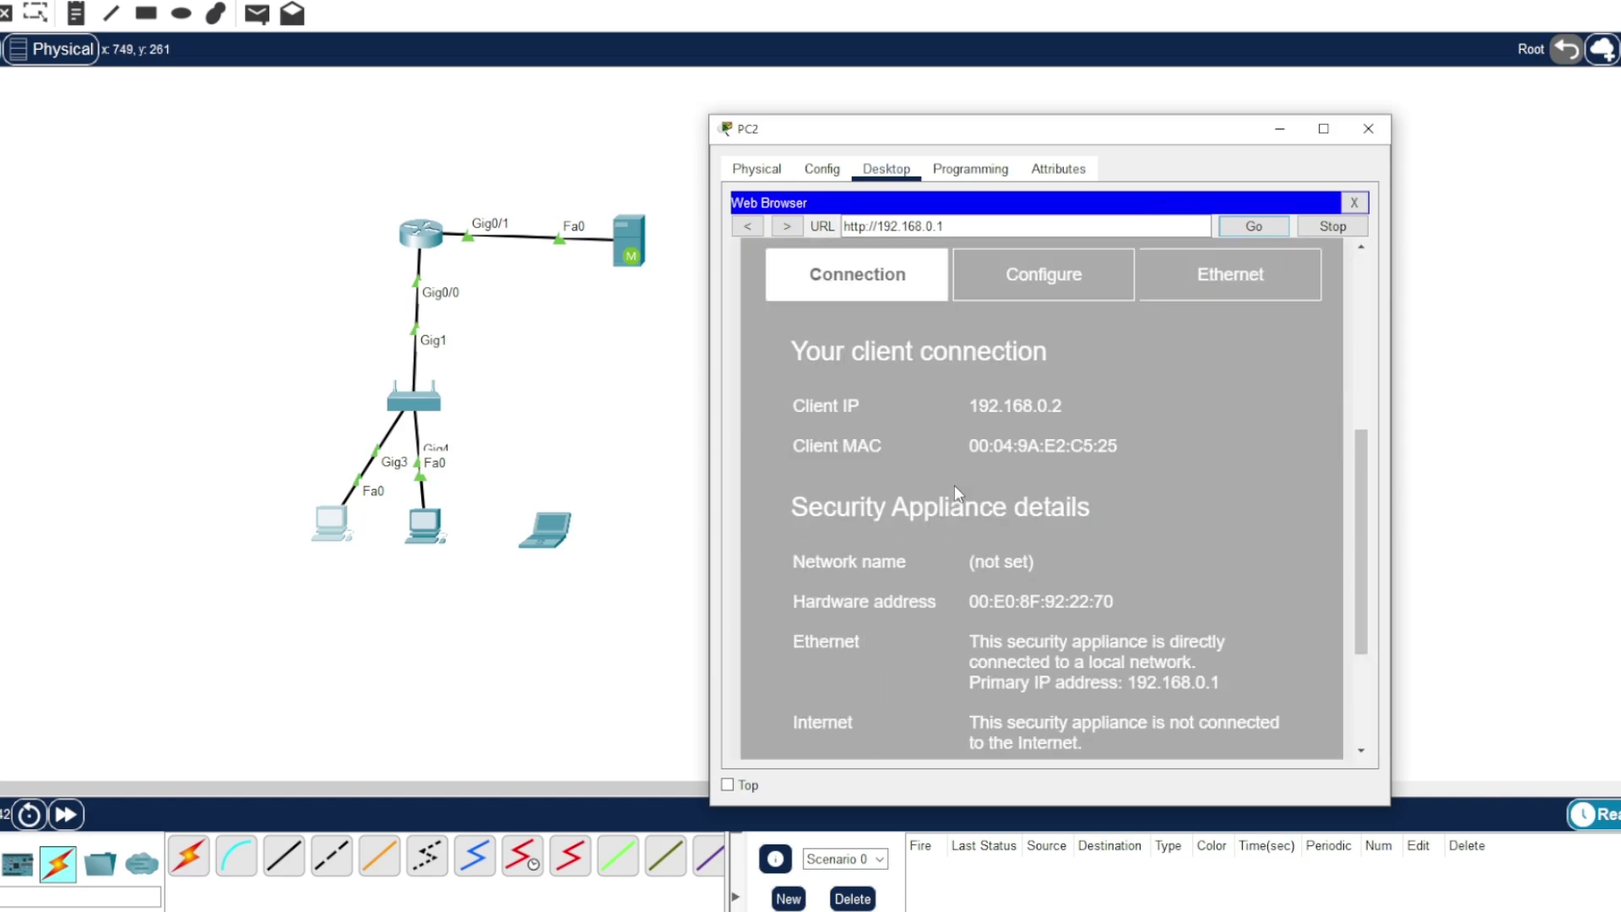
double_click(981, 412)
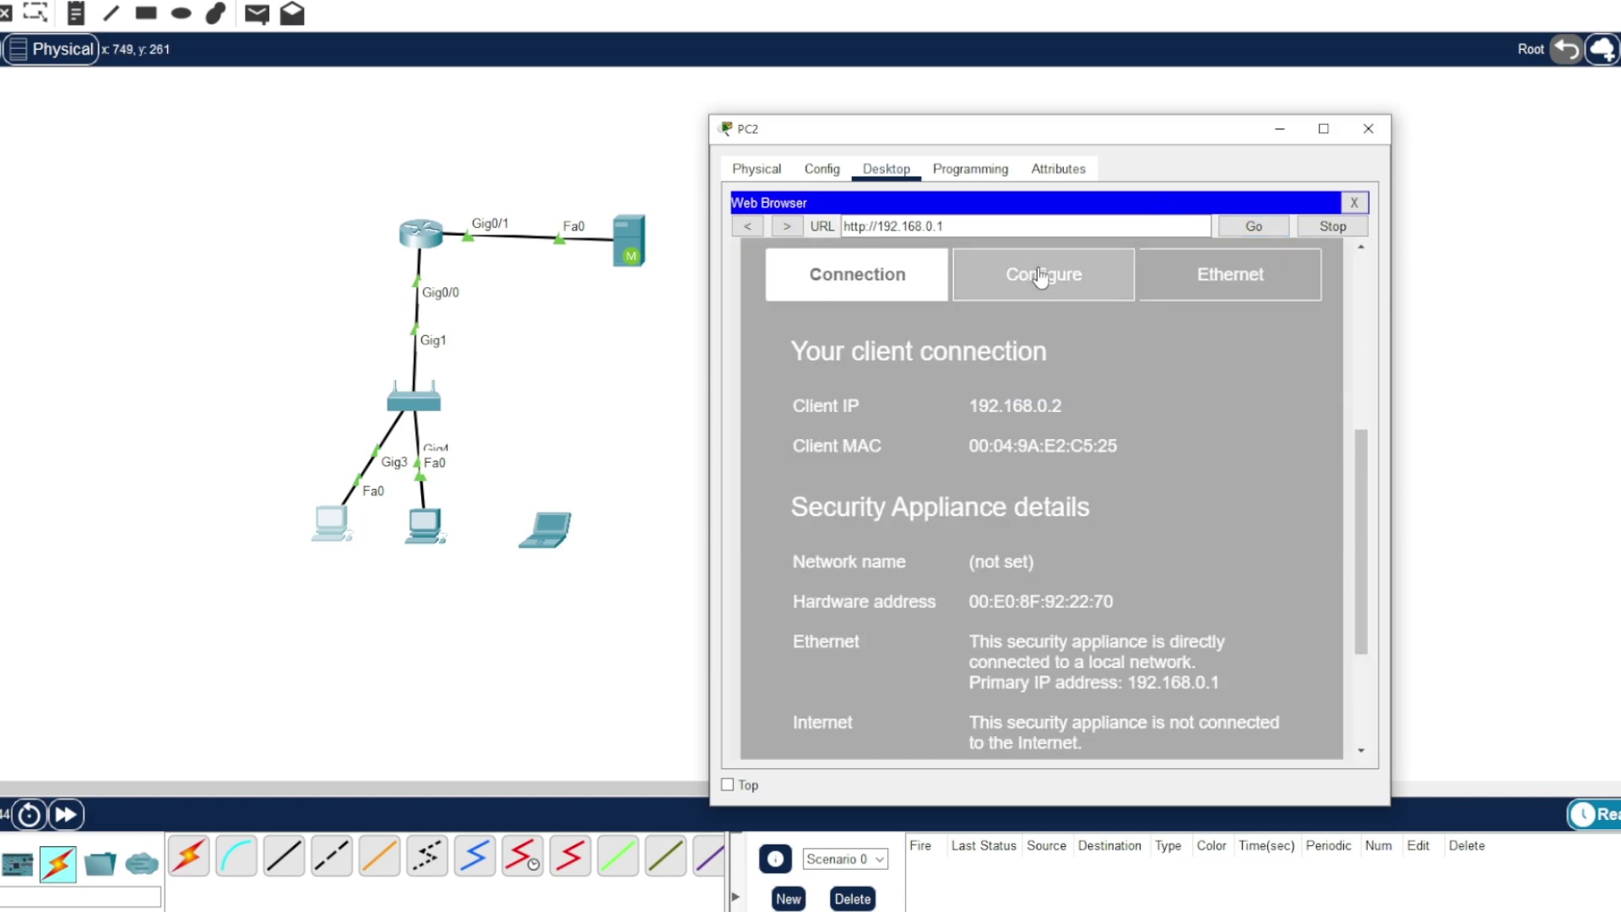
scroll(1080, 550, "down", 3)
scroll(1080, 550, "up", 5)
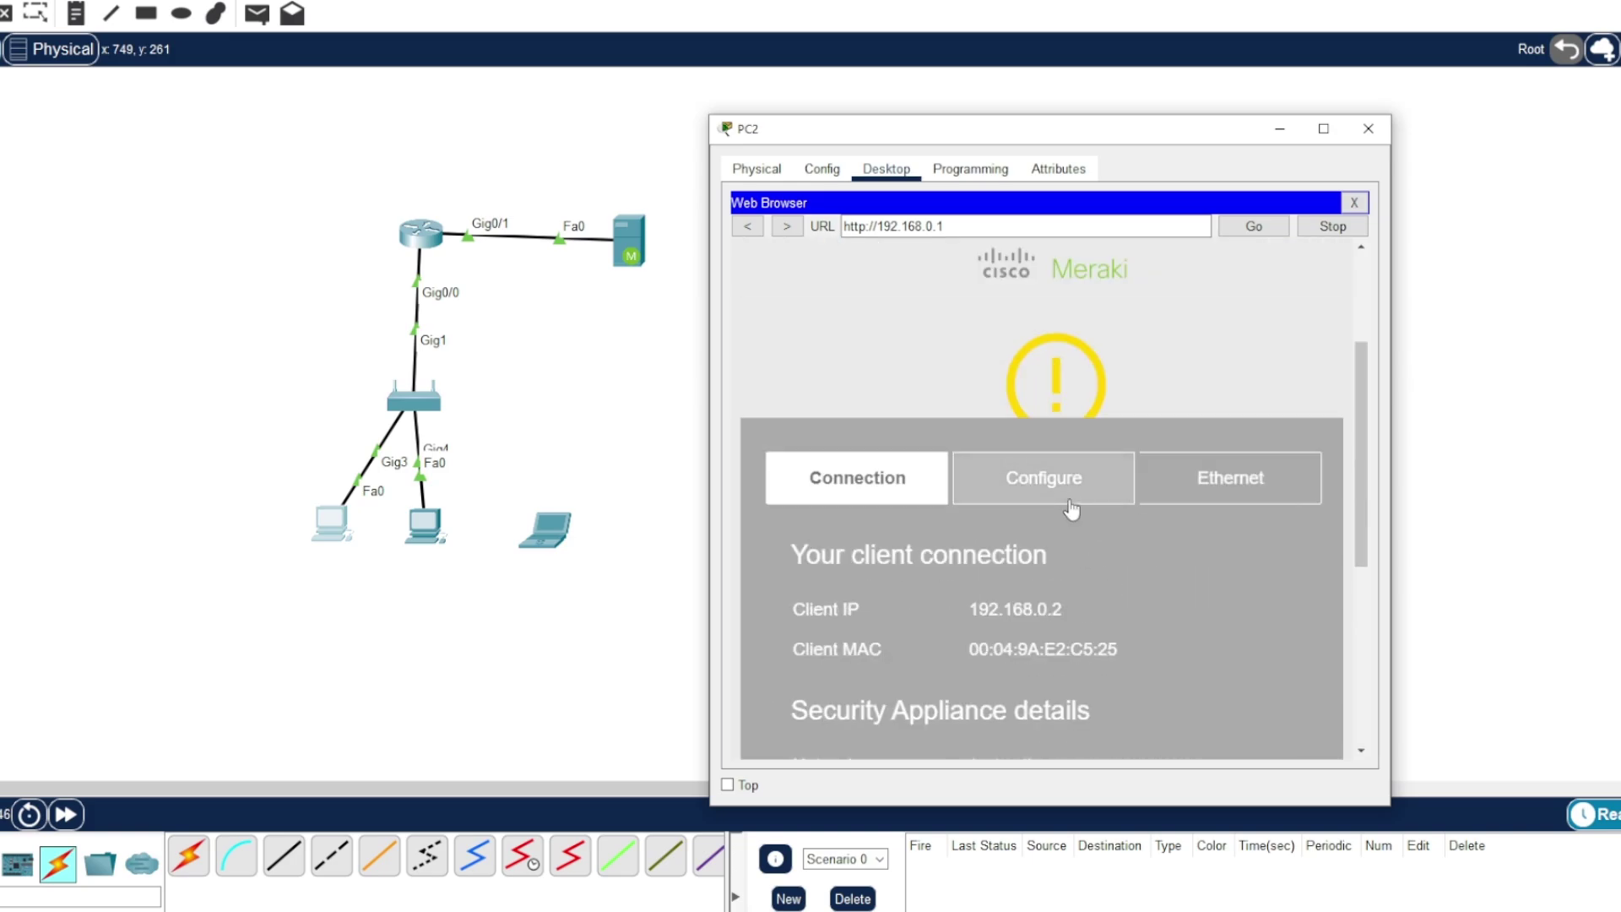
left_click(1018, 488)
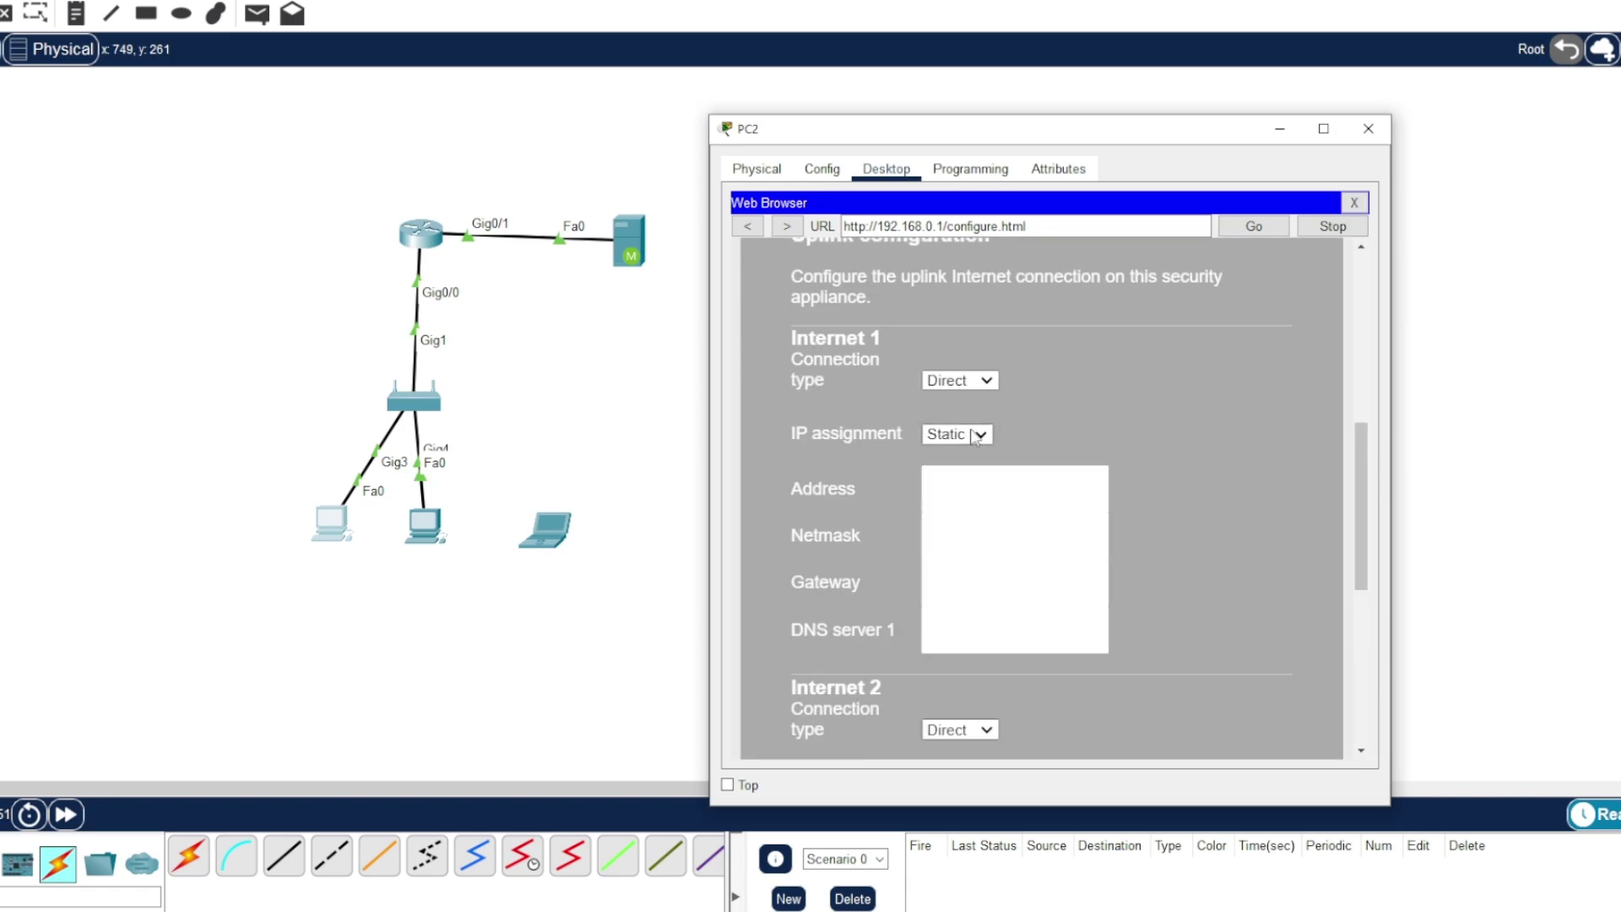
- Set Internet 1 IP assignment to DHCP and save the uplink configuration
left_click(976, 435)
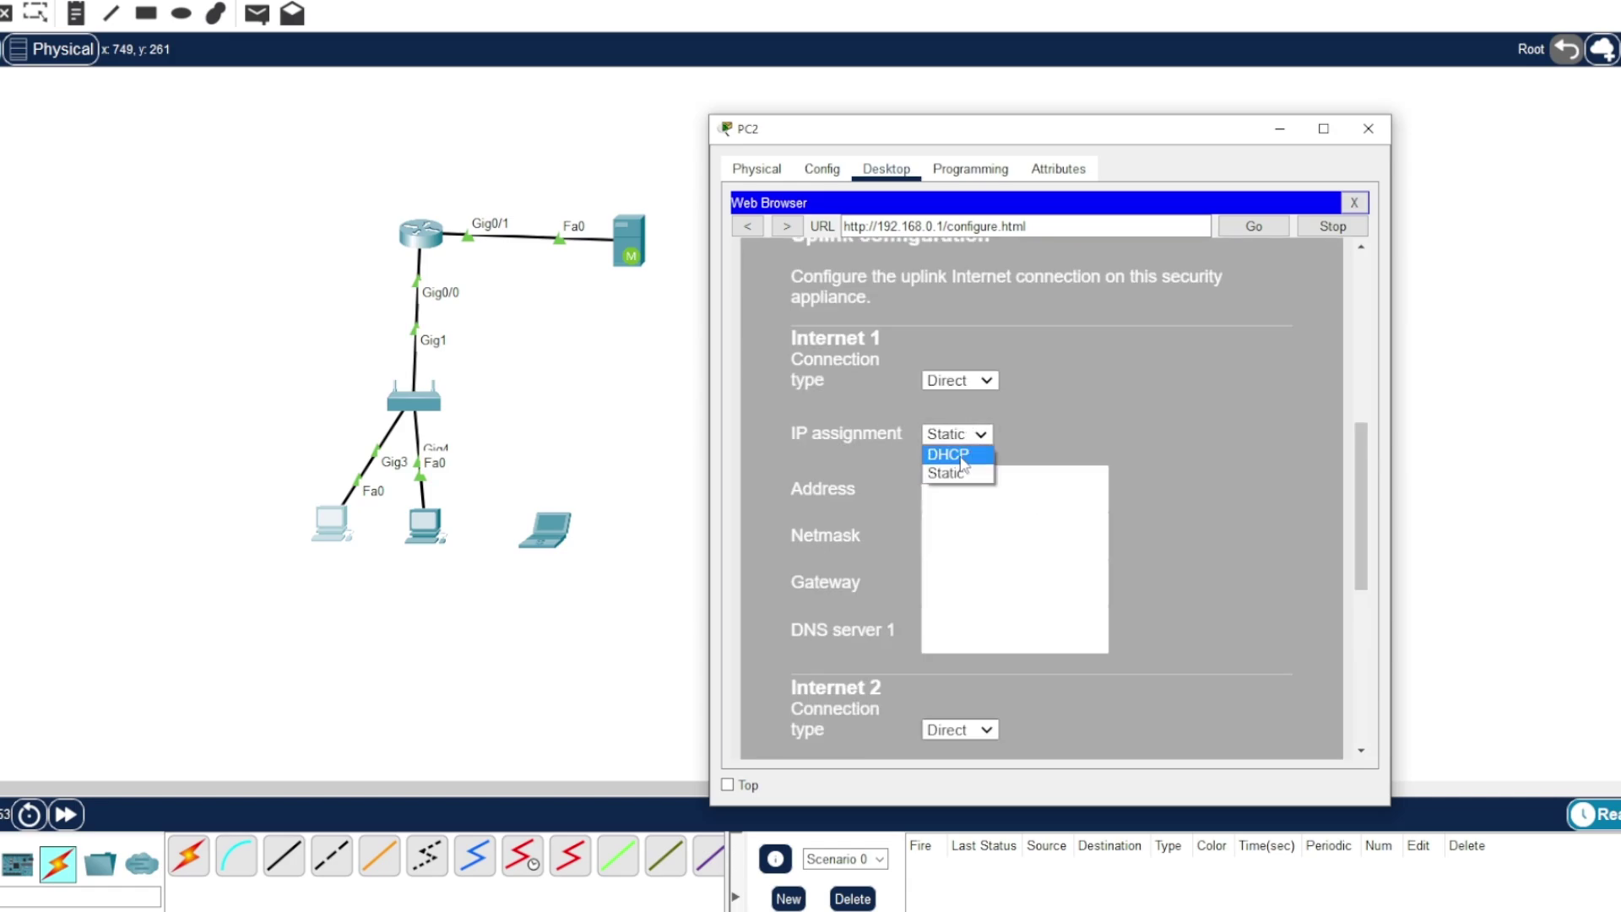
left_click(962, 456)
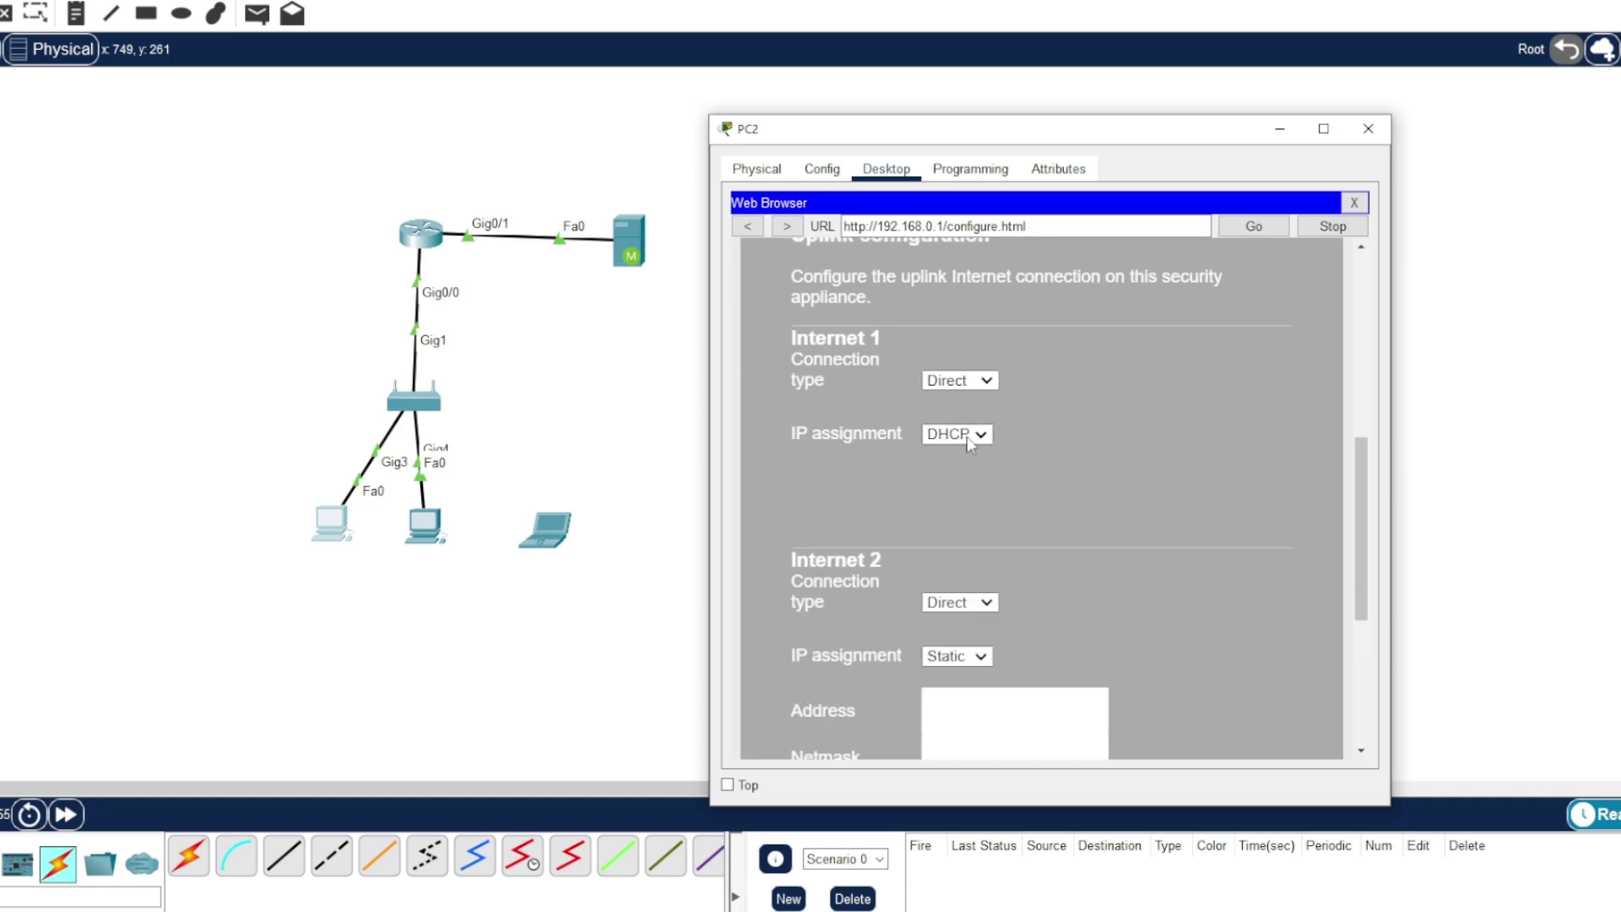
scroll(1098, 524, "down", 4)
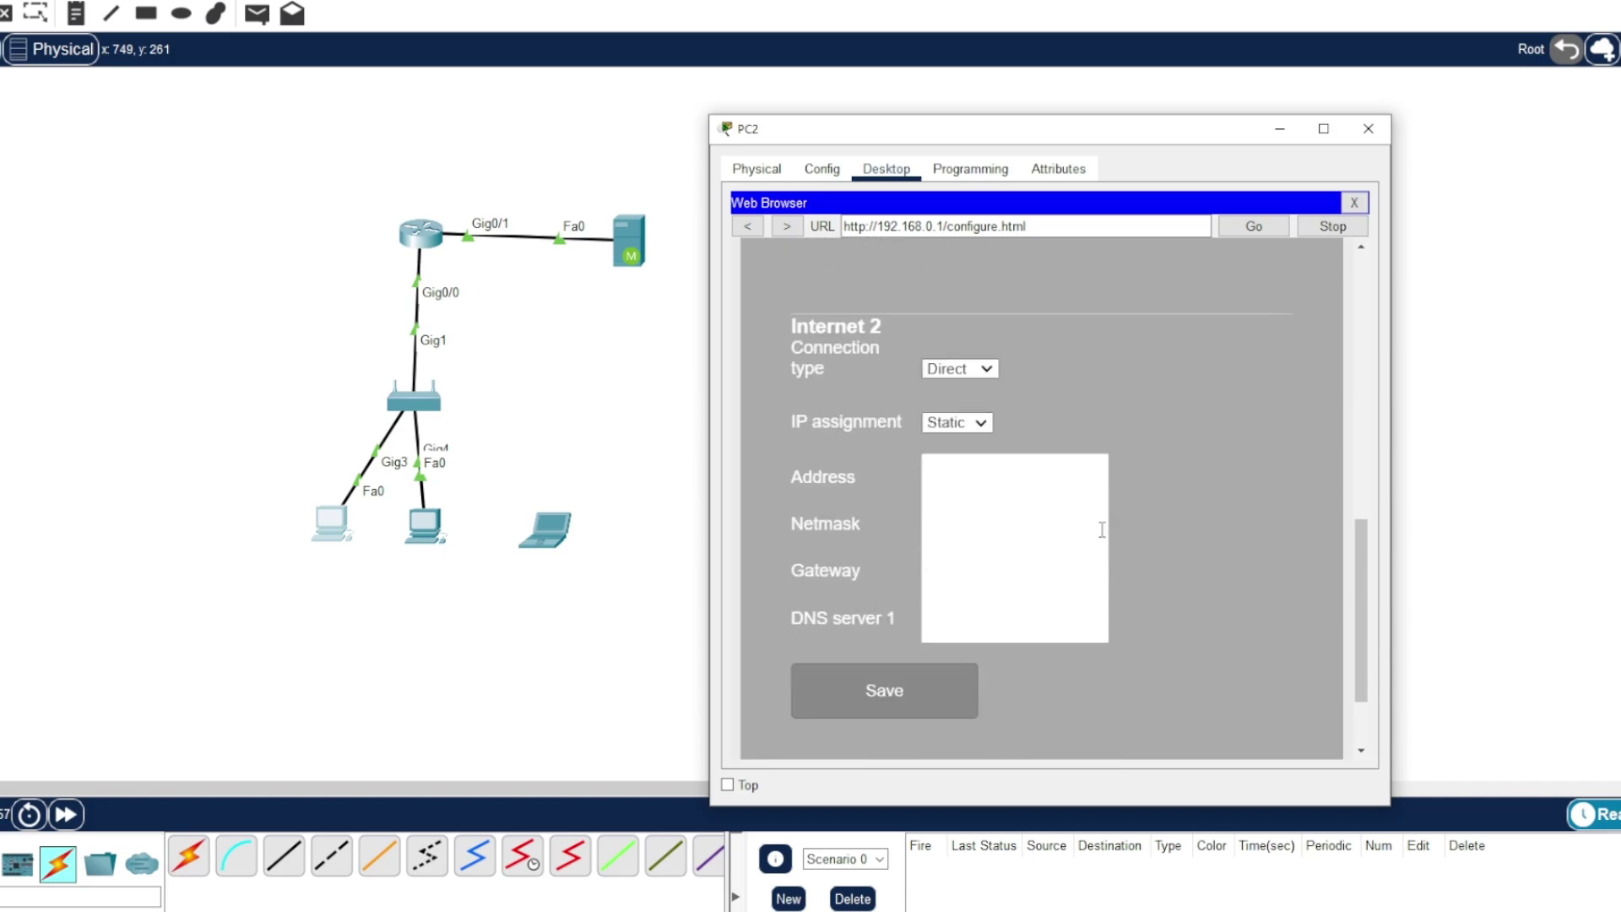
scroll(1091, 529, "up", 2)
scroll(1097, 574, "up", 4)
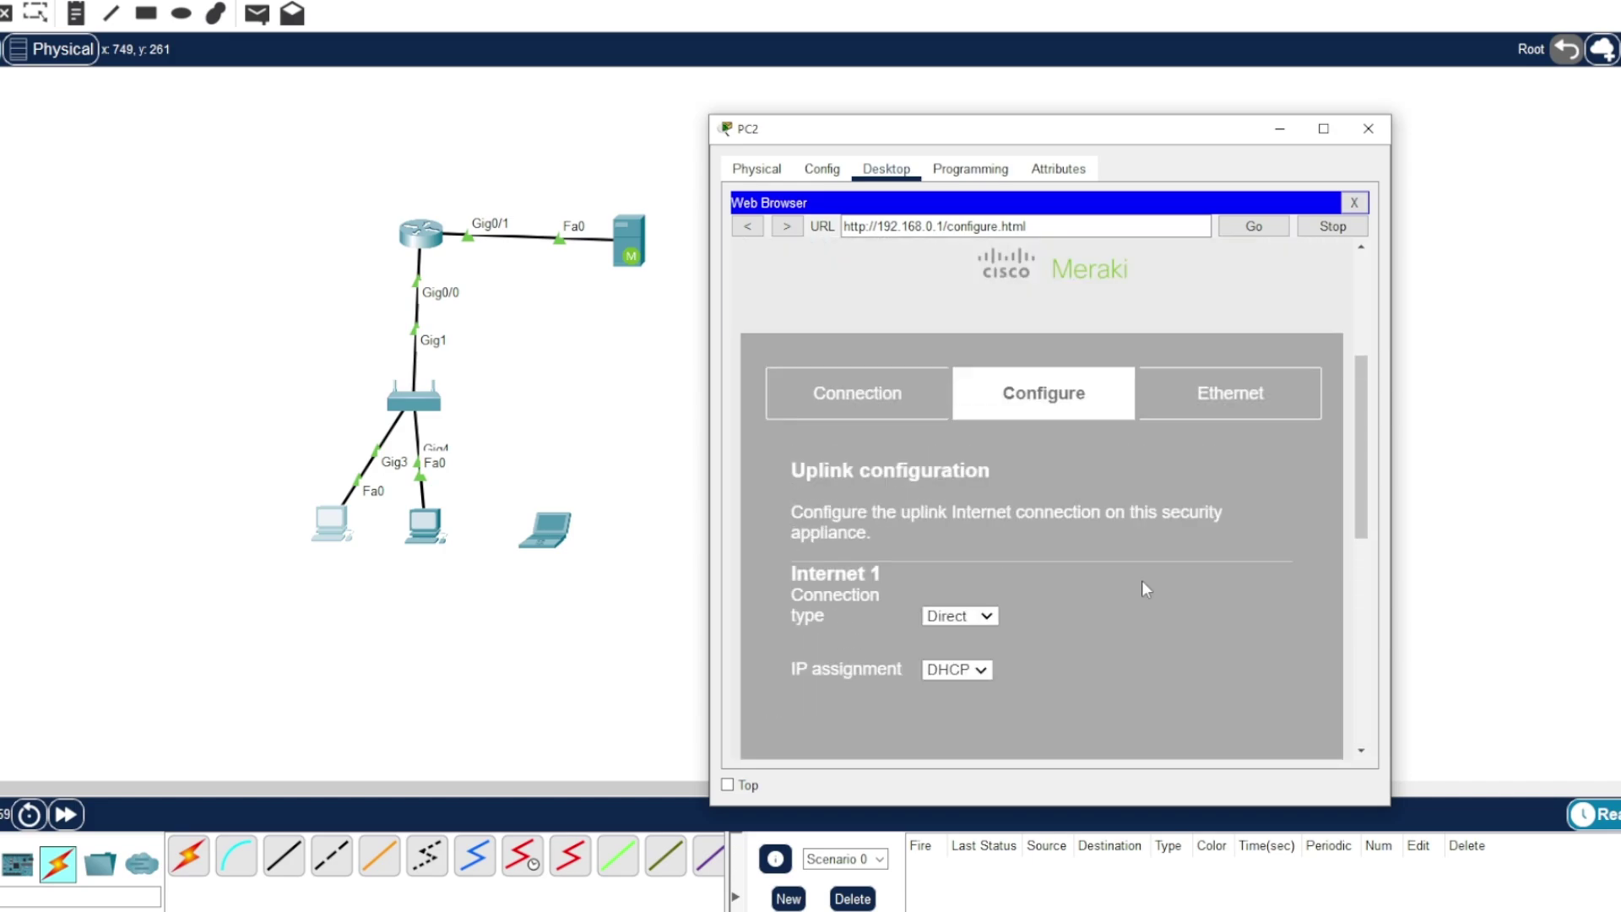
scroll(1123, 591, "down", 5)
left_click(872, 596)
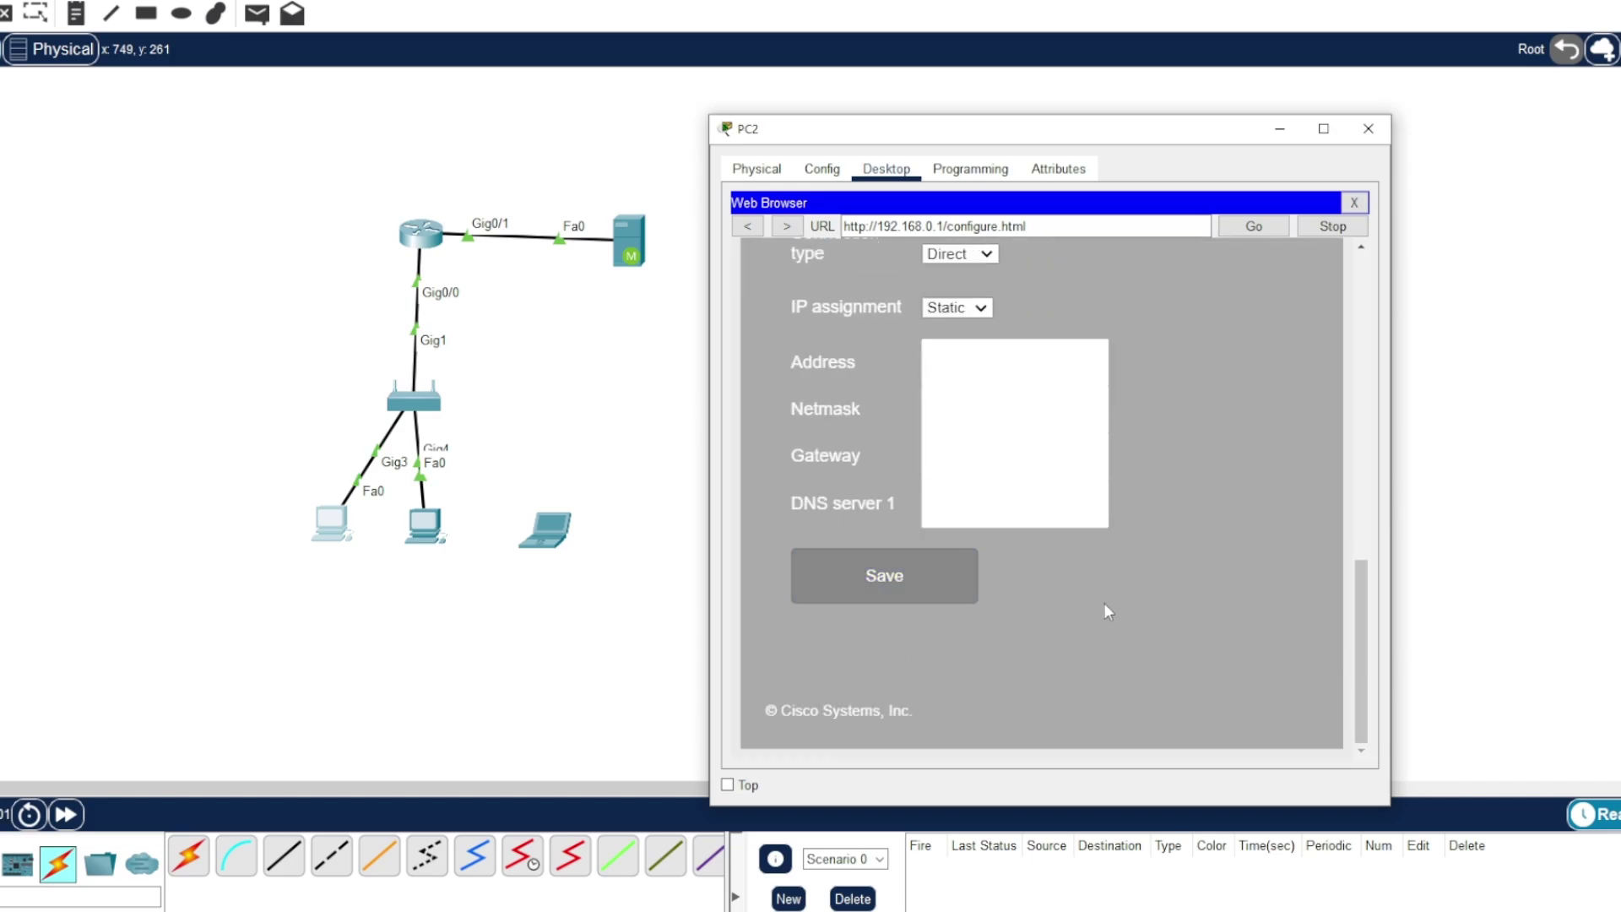
scroll(1106, 610, "up", 3)
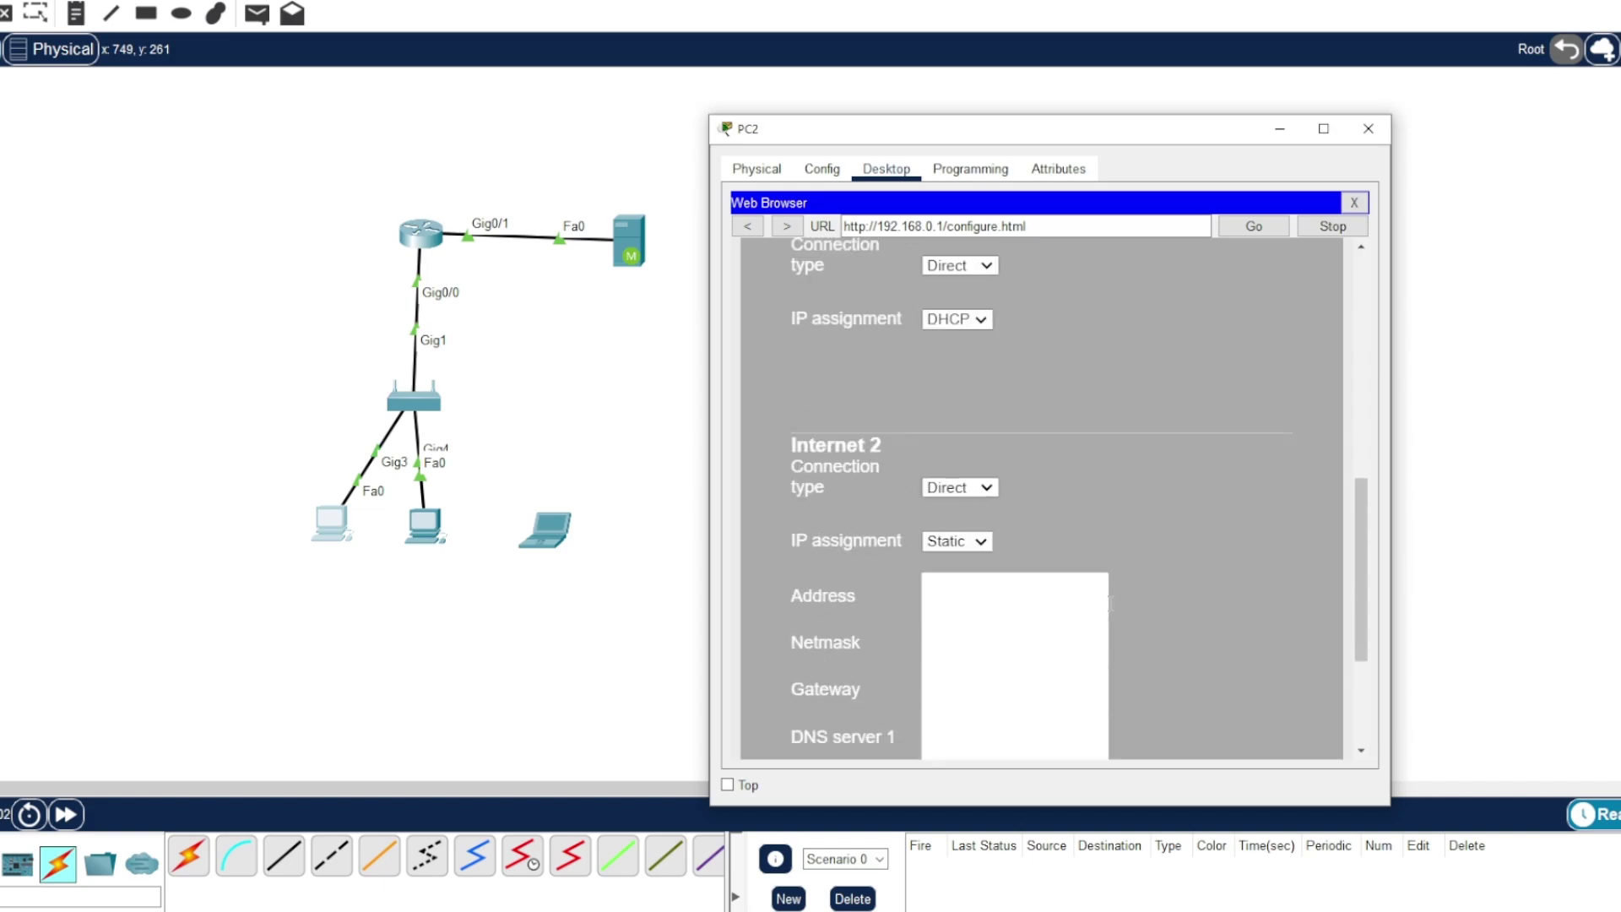
scroll(1110, 604, "down", 2)
scroll(1114, 604, "up", 3)
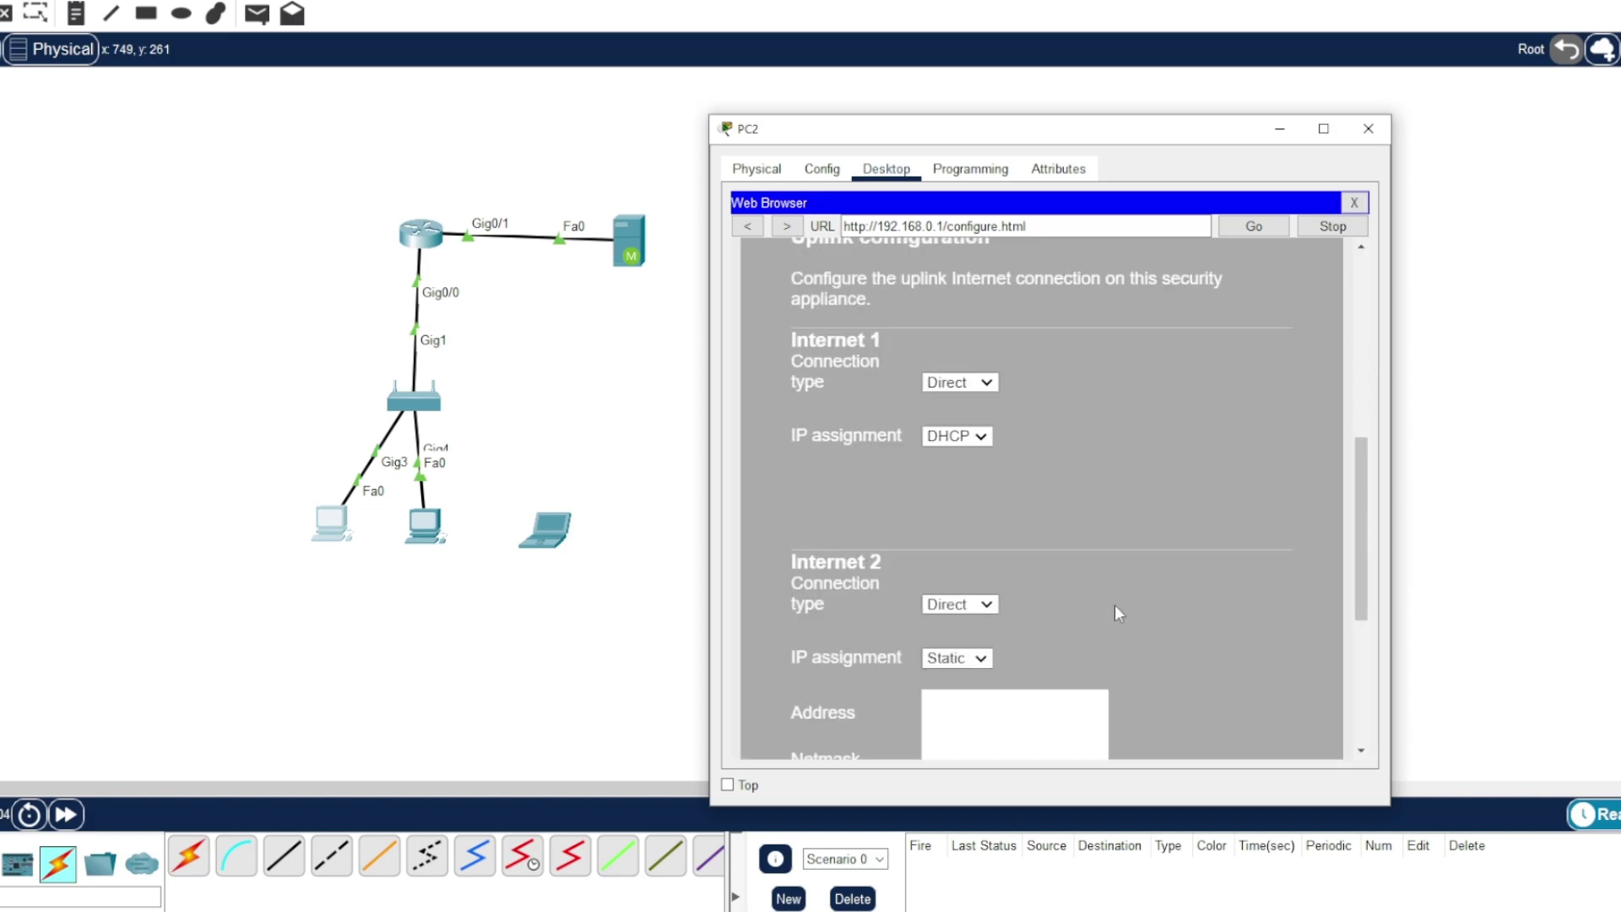
scroll(1114, 604, "down", 2)
scroll(1111, 591, "up", 6)
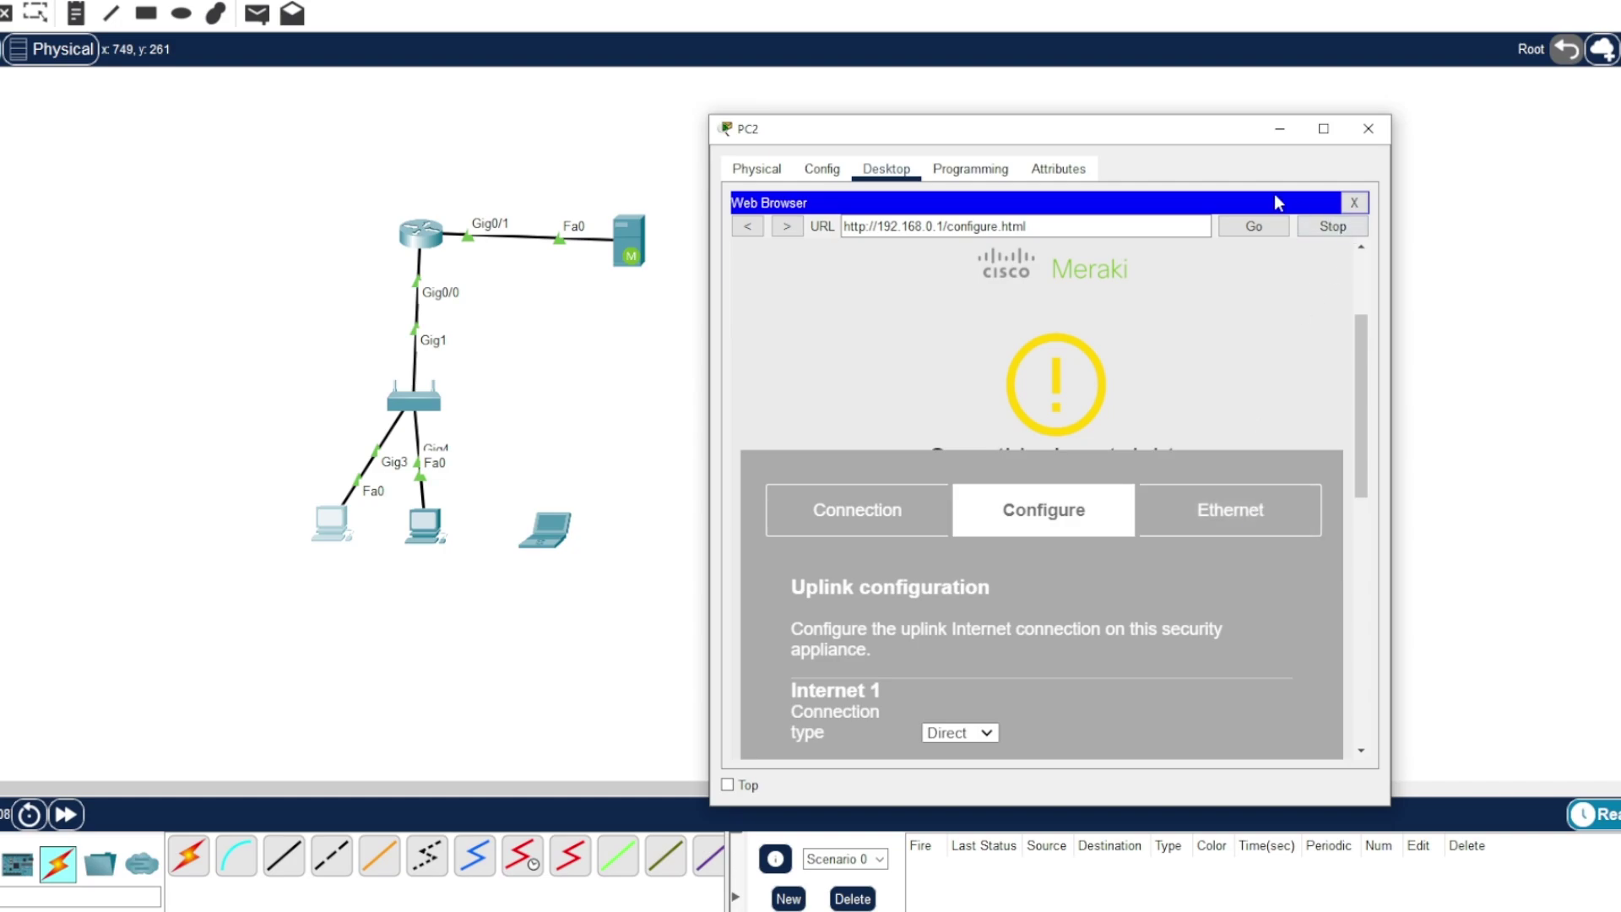
- Toggle PC2 from Static back to DHCP to get gateway 192.168.0.1 and DNS 10.10.10.2
left_click(1354, 203)
left_click(839, 241)
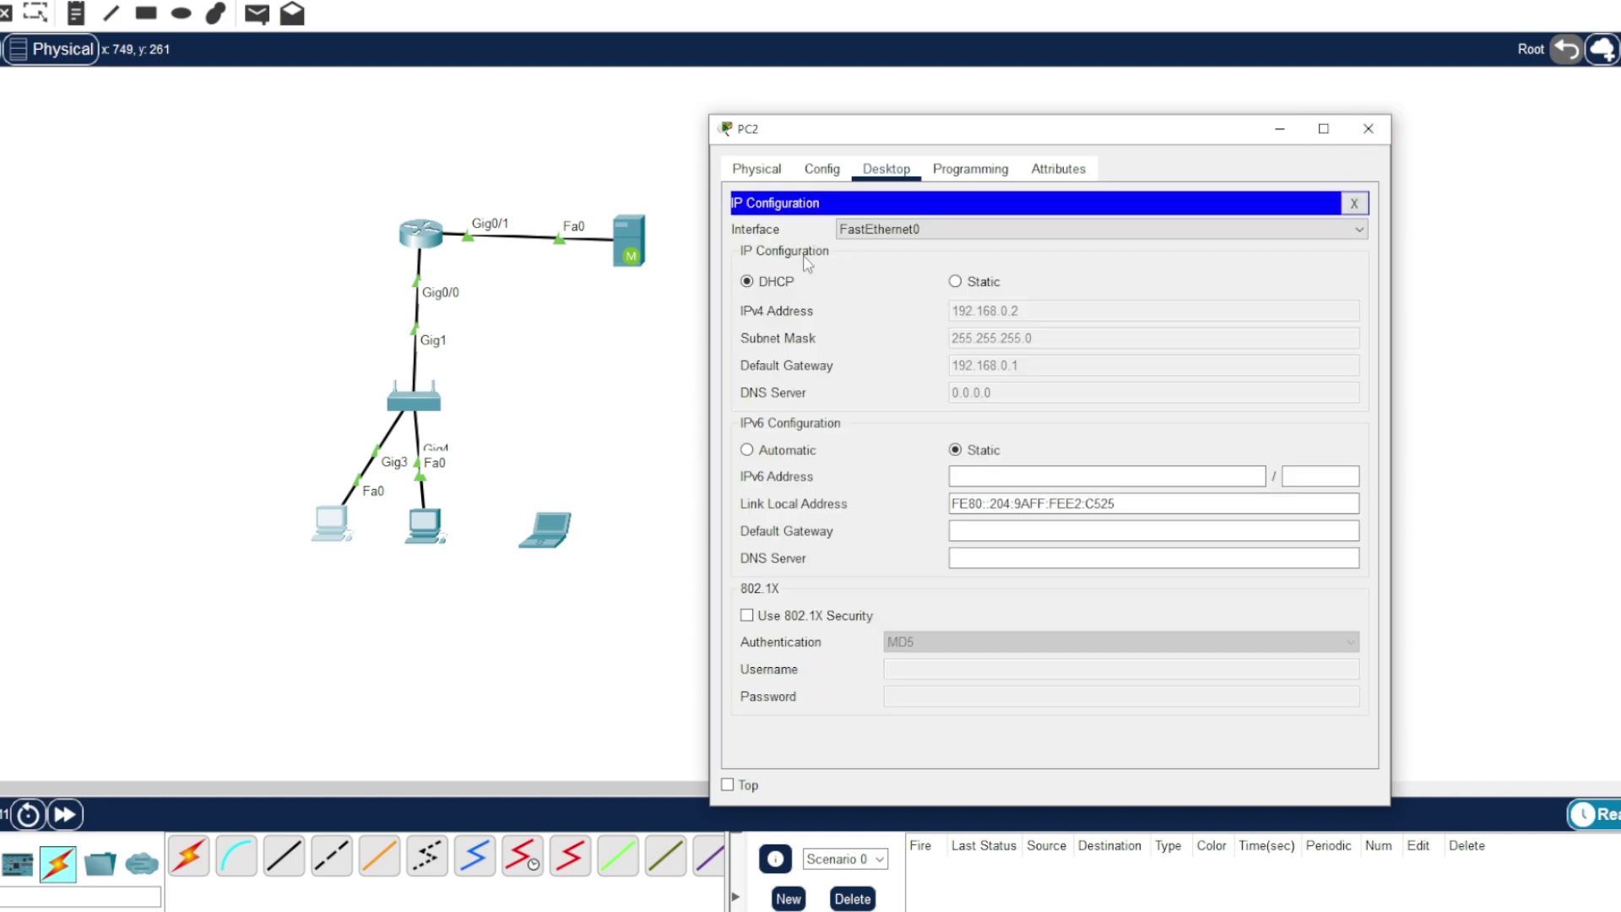
left_click(954, 281)
left_click(747, 282)
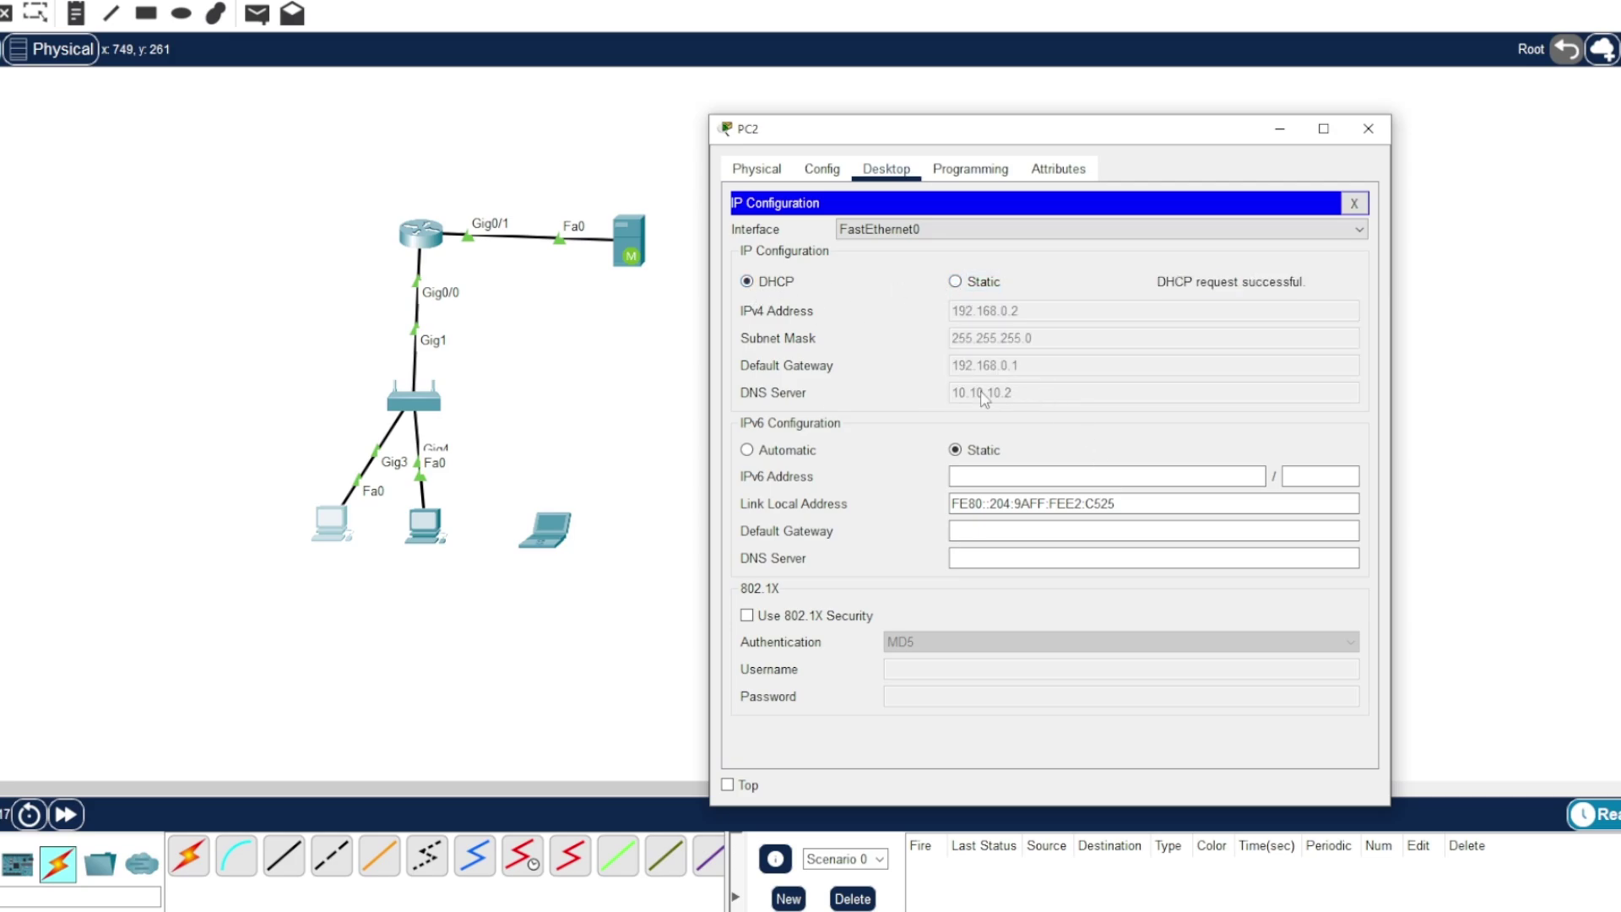
left_click_drag(972, 135, 1023, 121)
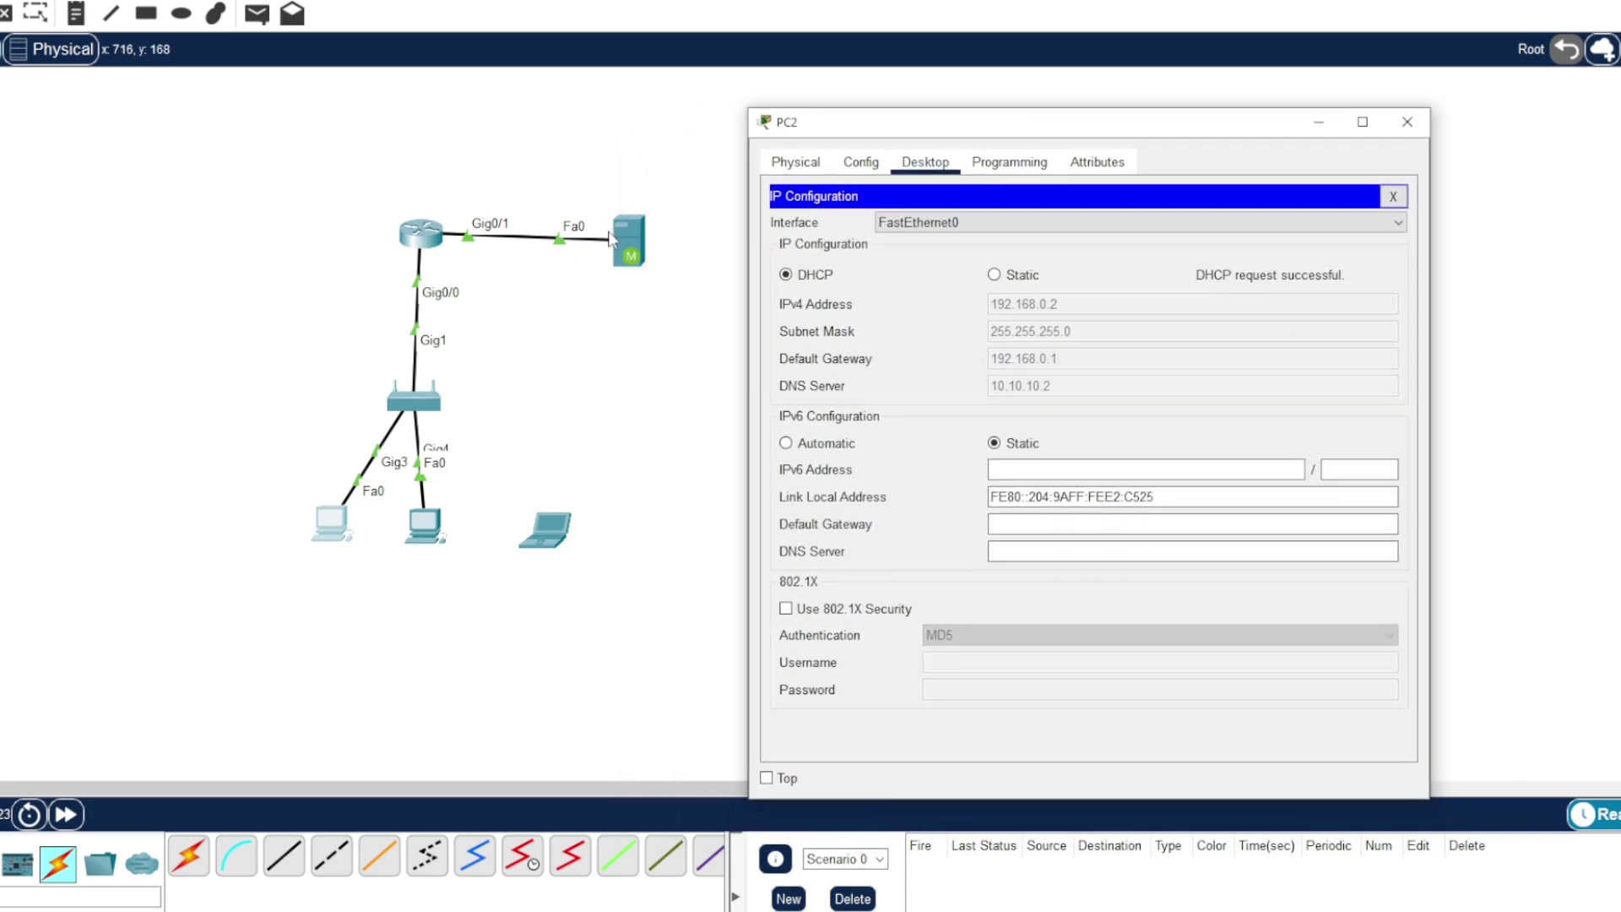
left_click_drag(859, 132, 900, 132)
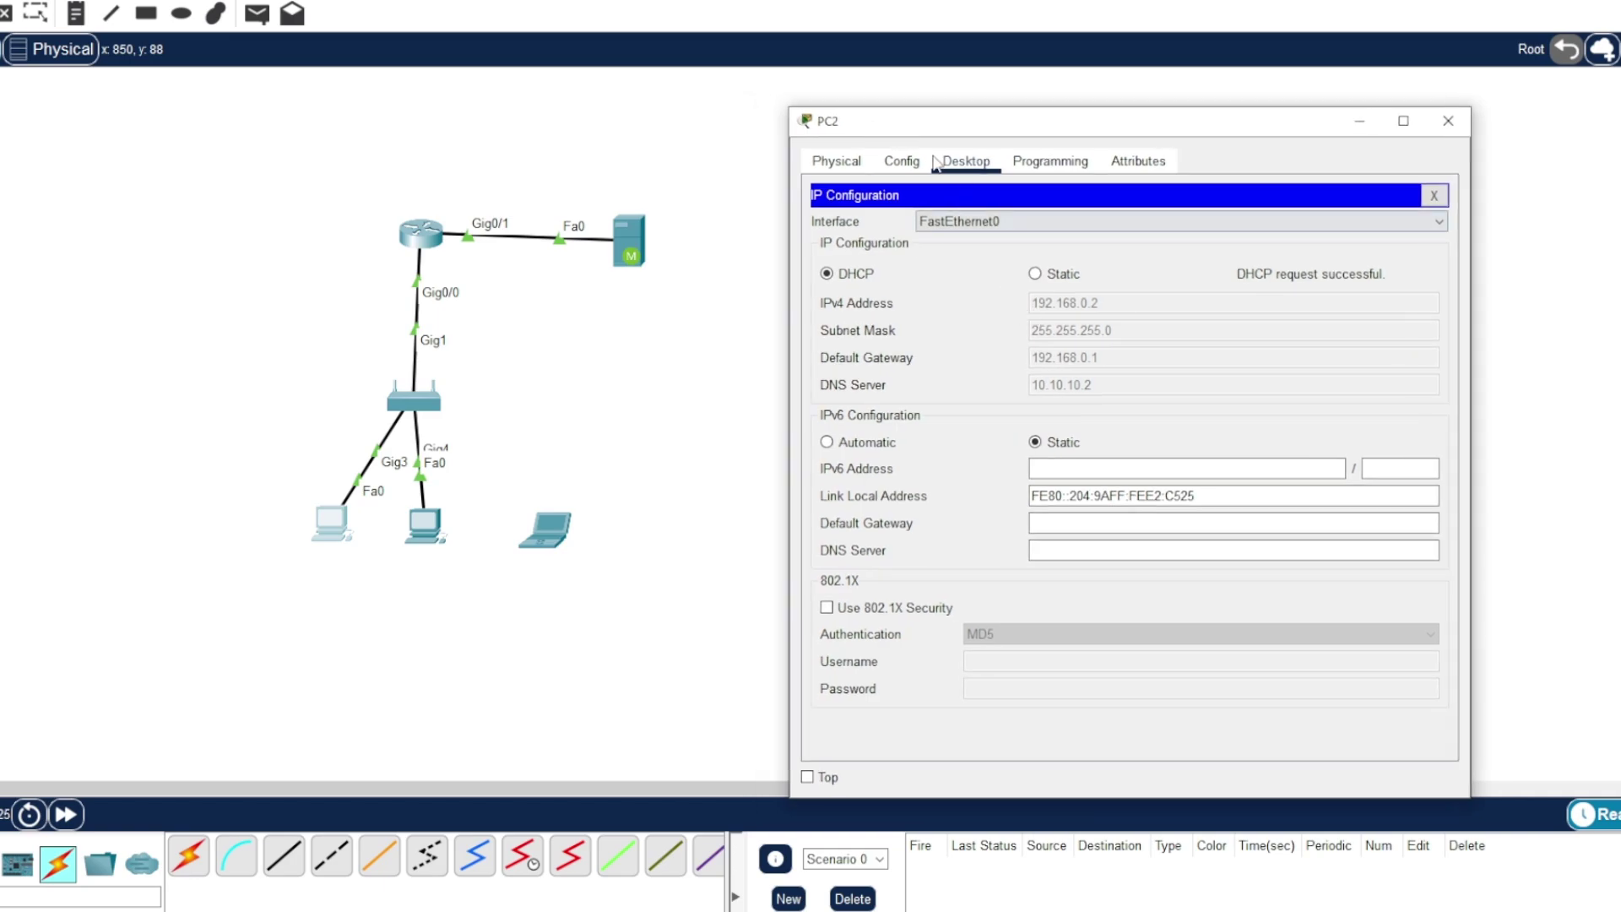
- Review PC2's global gateway and DNS settings, then close IP Configuration
left_click(900, 165)
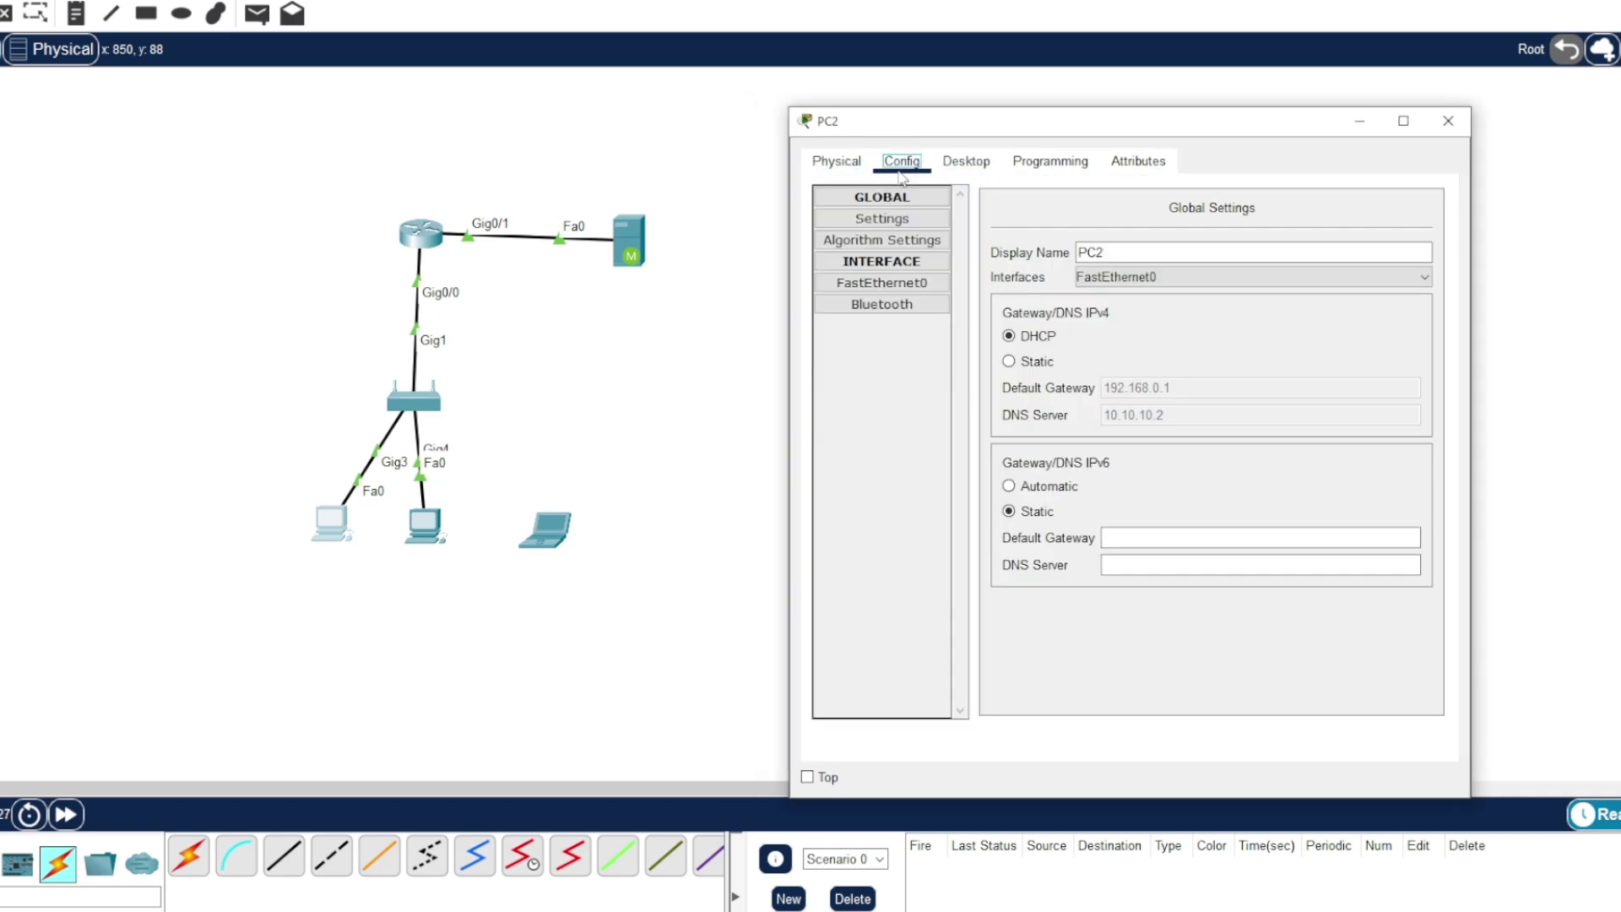
left_click(966, 161)
left_click(1434, 197)
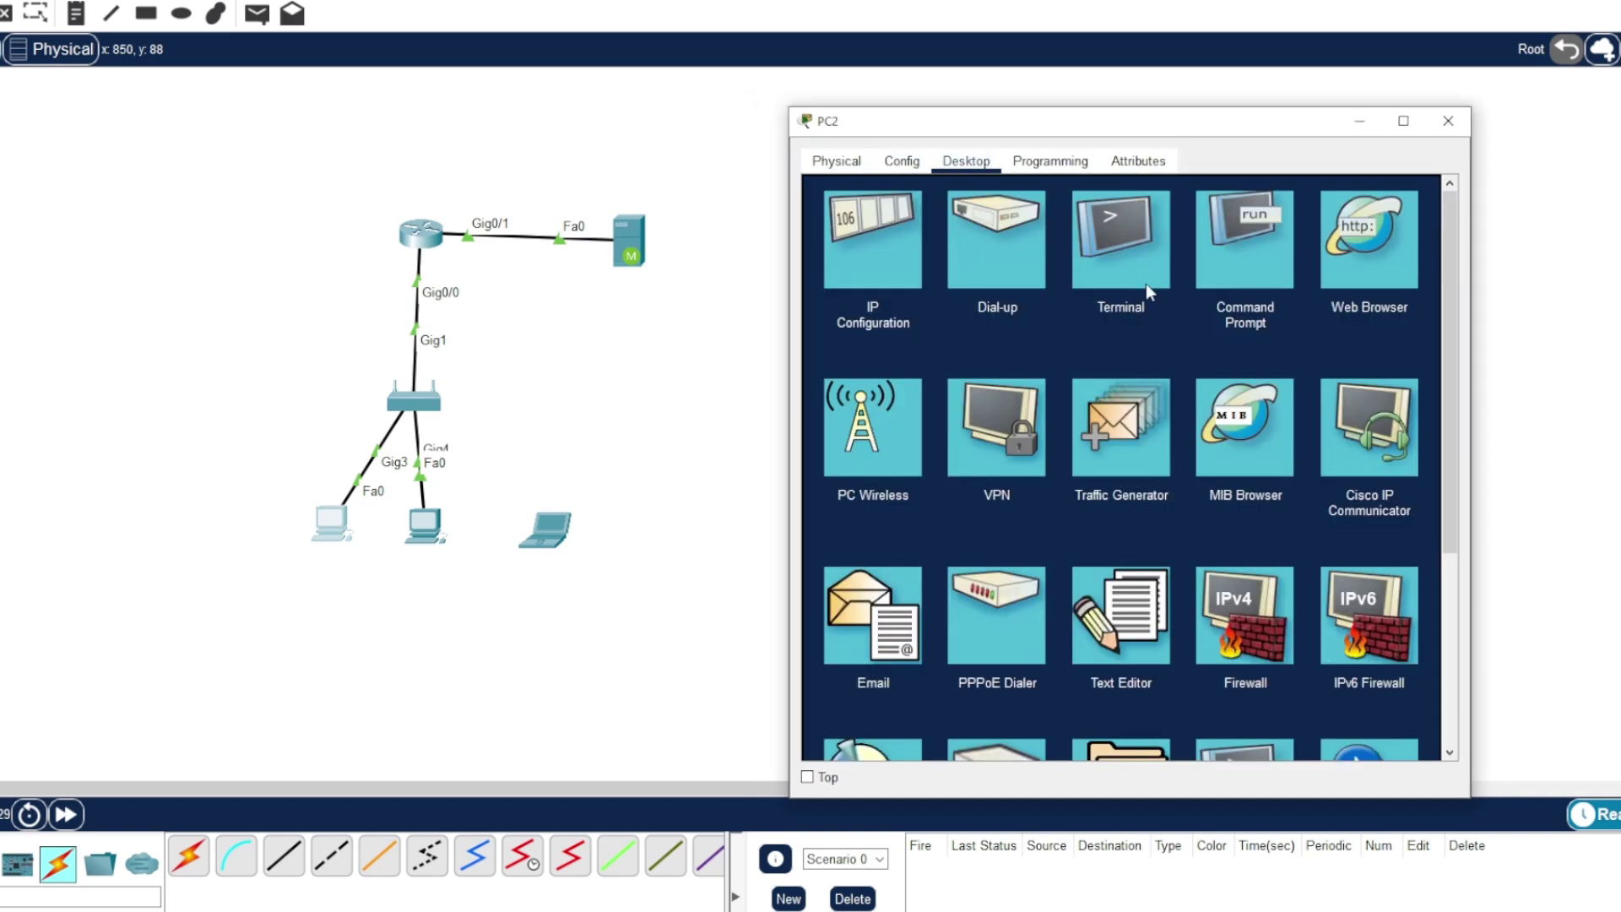
- Ping 10.10.10.2 from PC2's Command Prompt, keeping the window on top
left_click(1223, 264)
left_click_drag(1072, 135, 1111, 109)
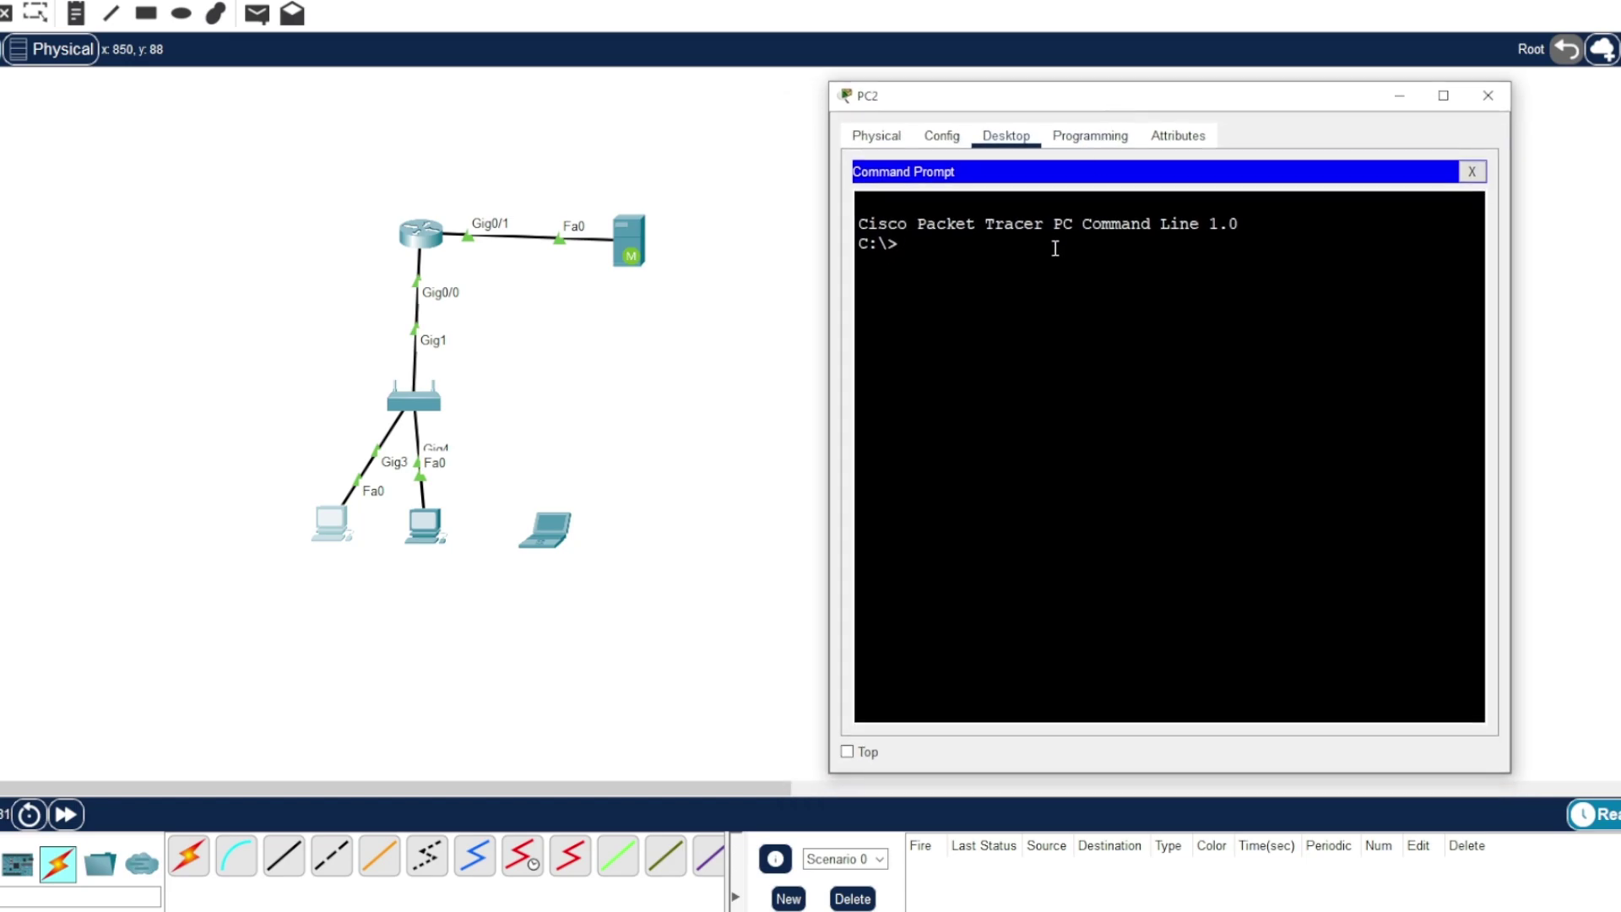
type("ping 10.10.10.2")
key("Return")
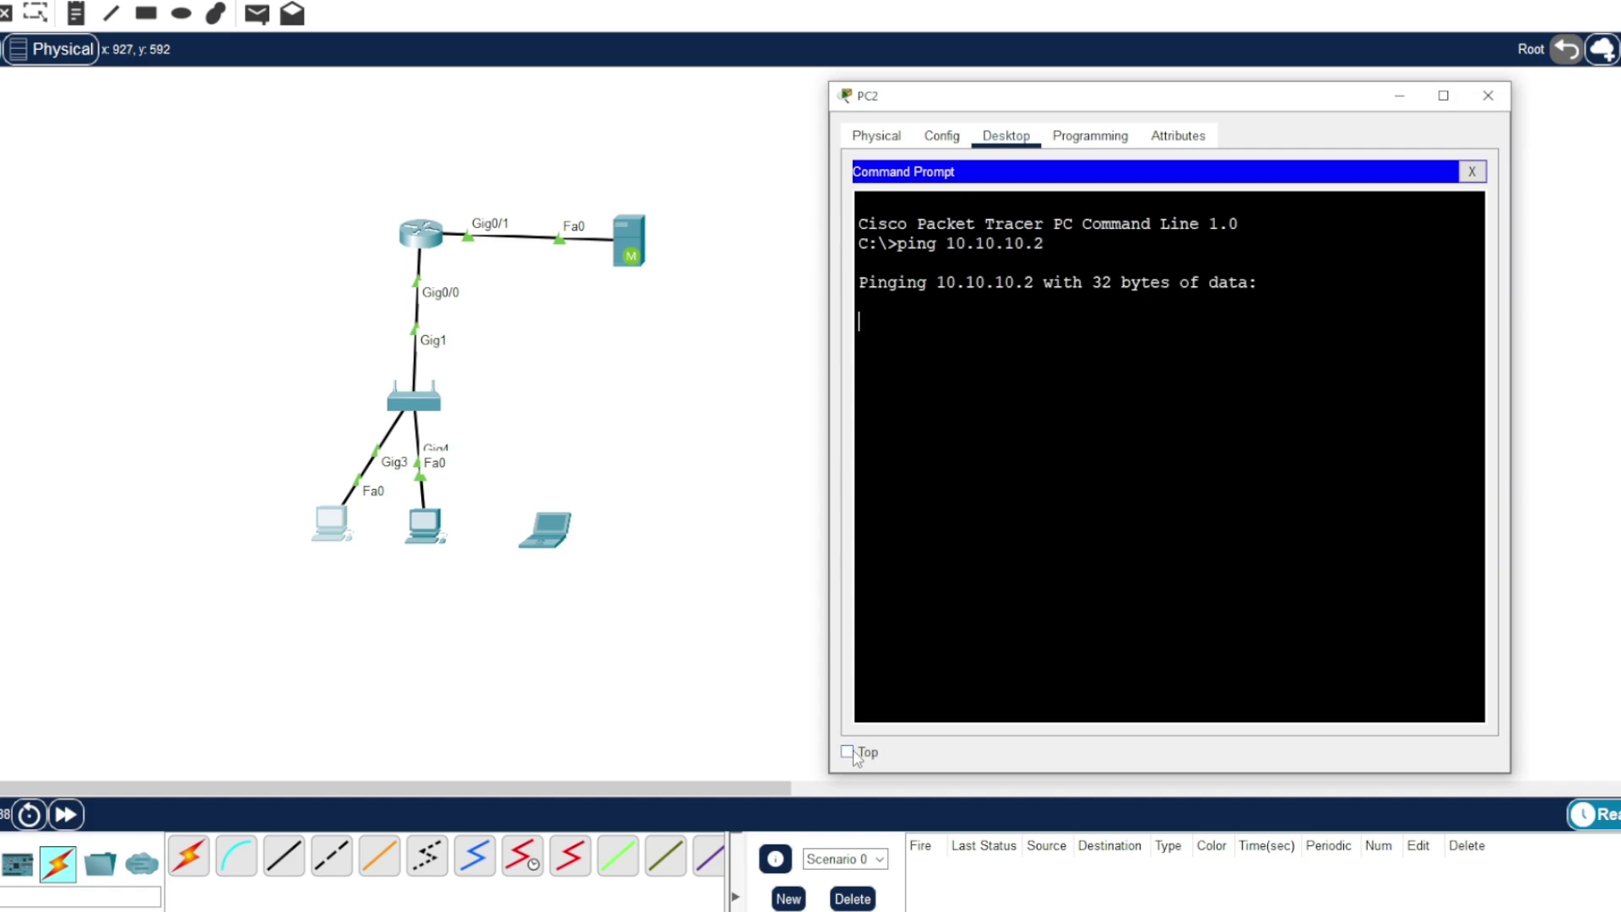
left_click(851, 753)
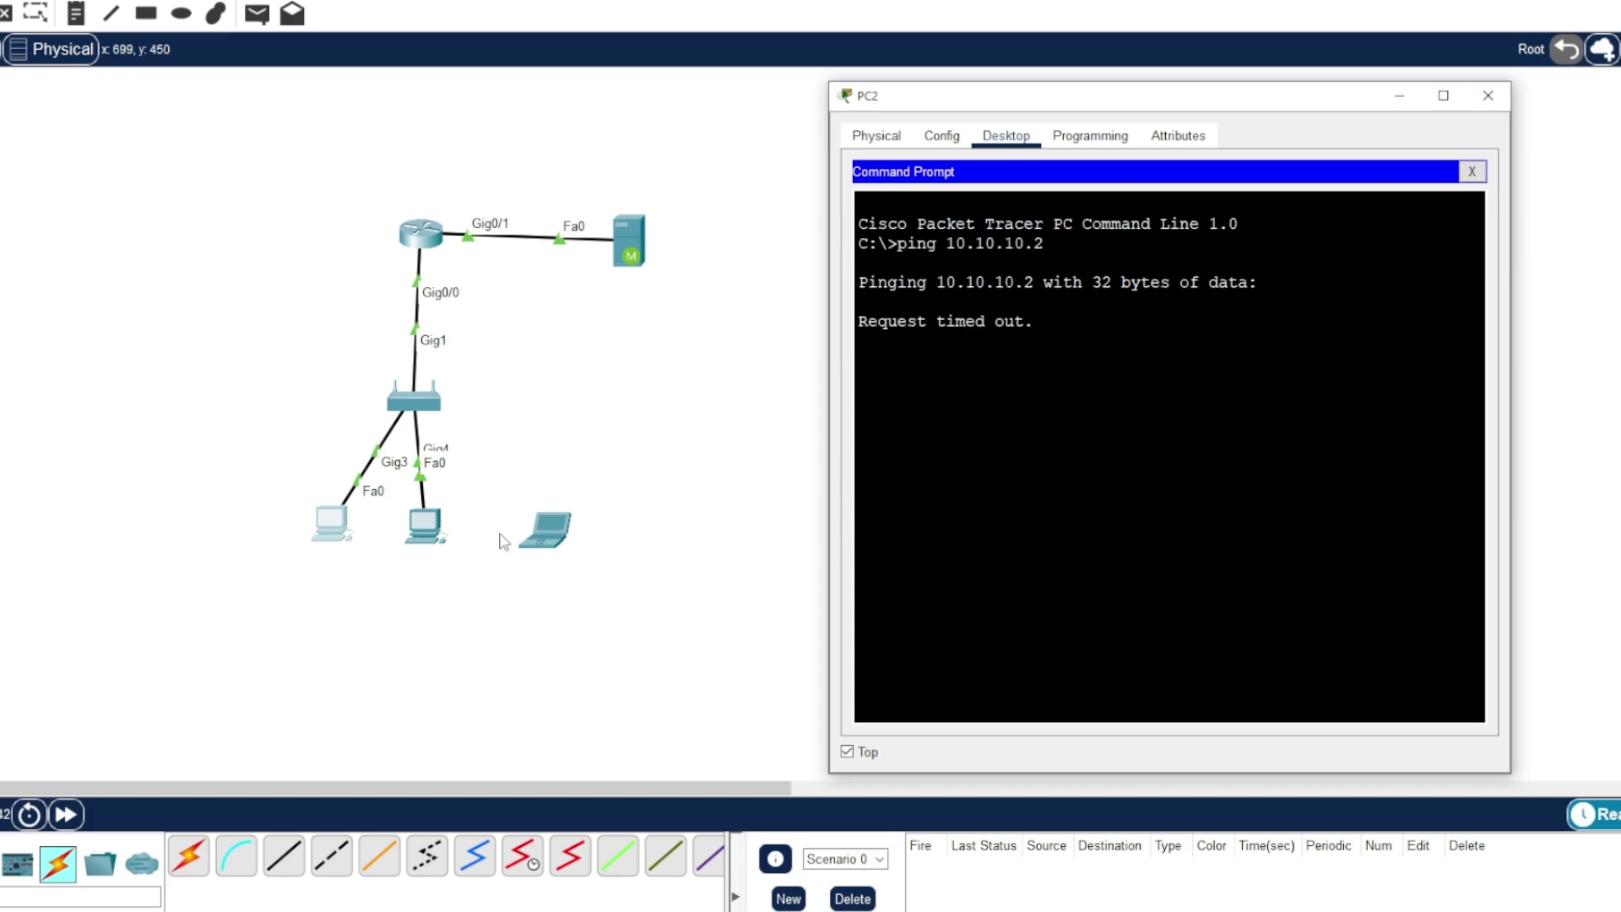
left_click(1022, 552)
left_click_drag(1306, 371, 858, 319)
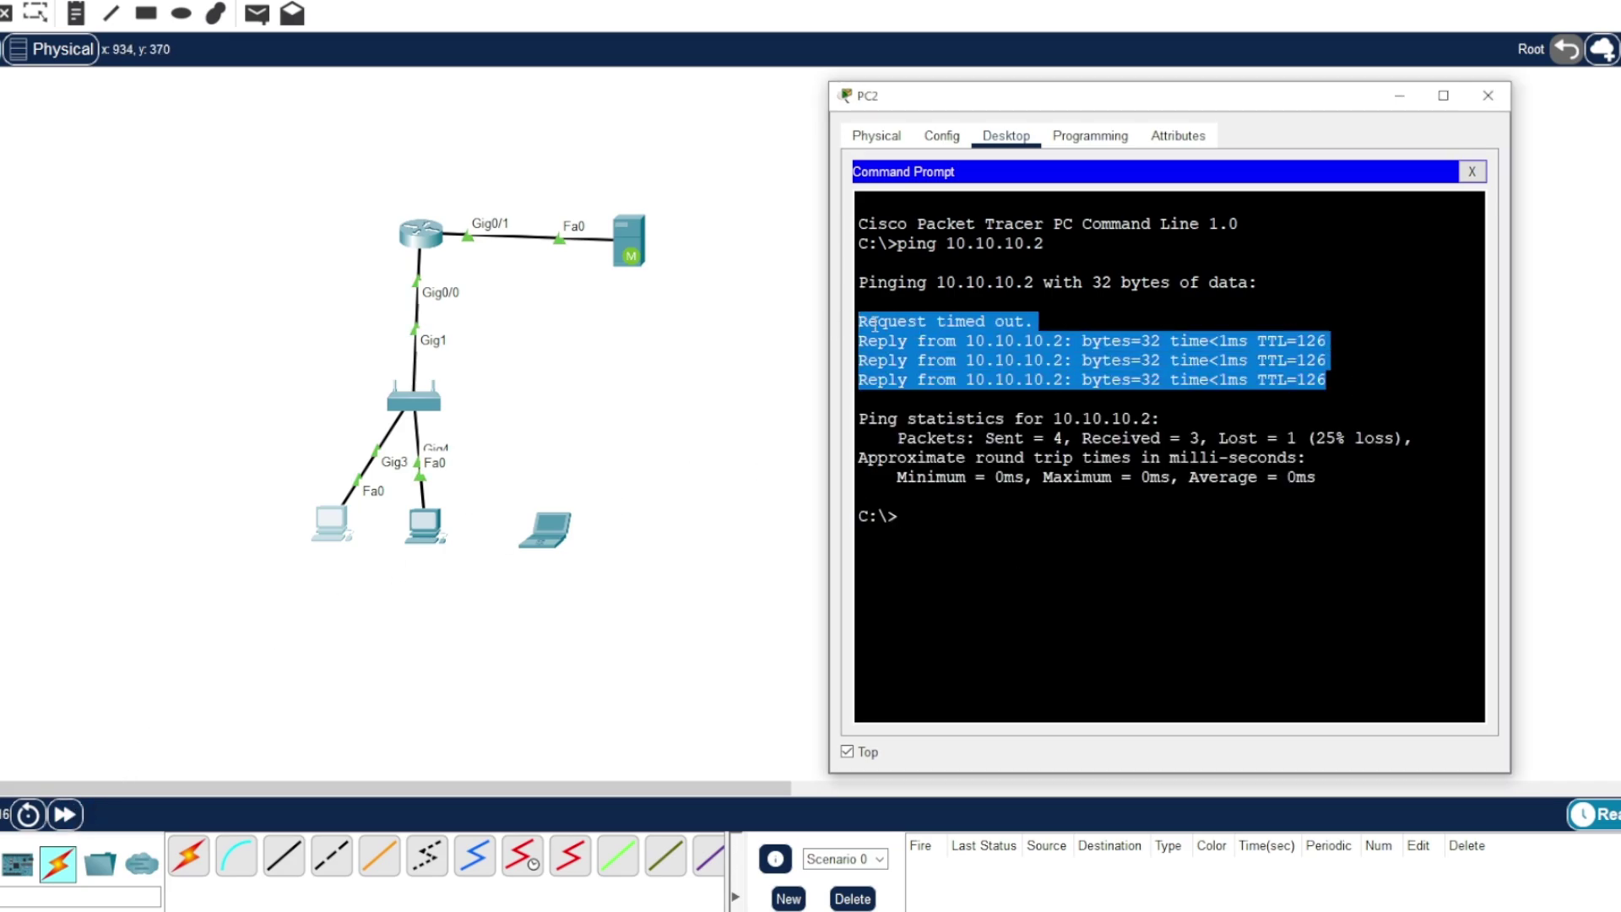
left_click(858, 319)
left_click_drag(1264, 95, 1172, 85)
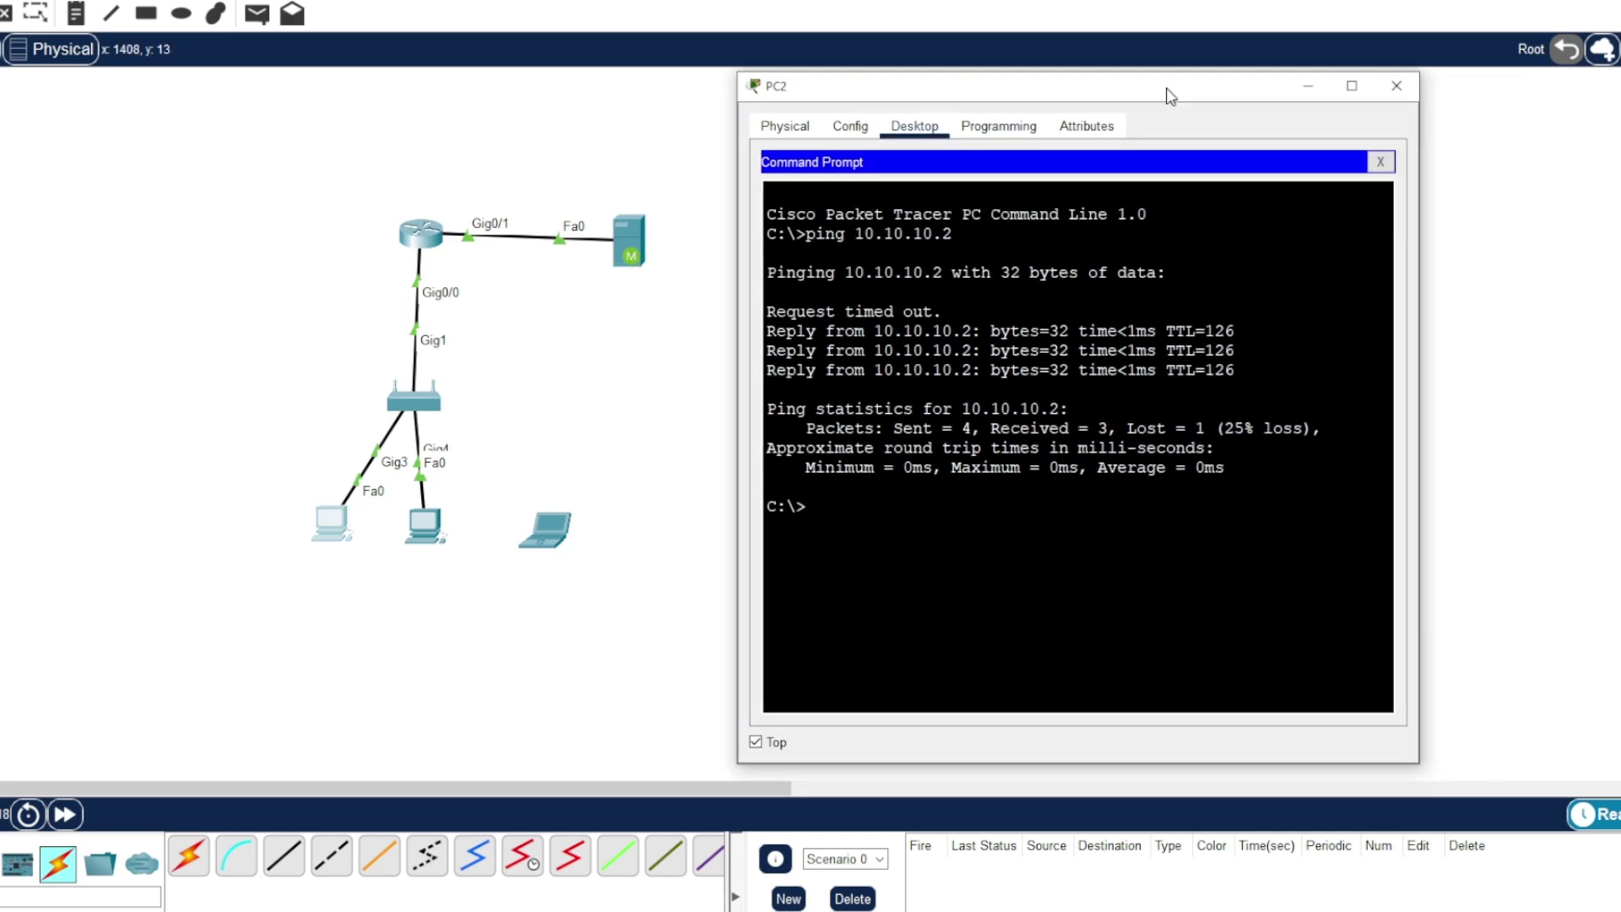
left_click(1379, 162)
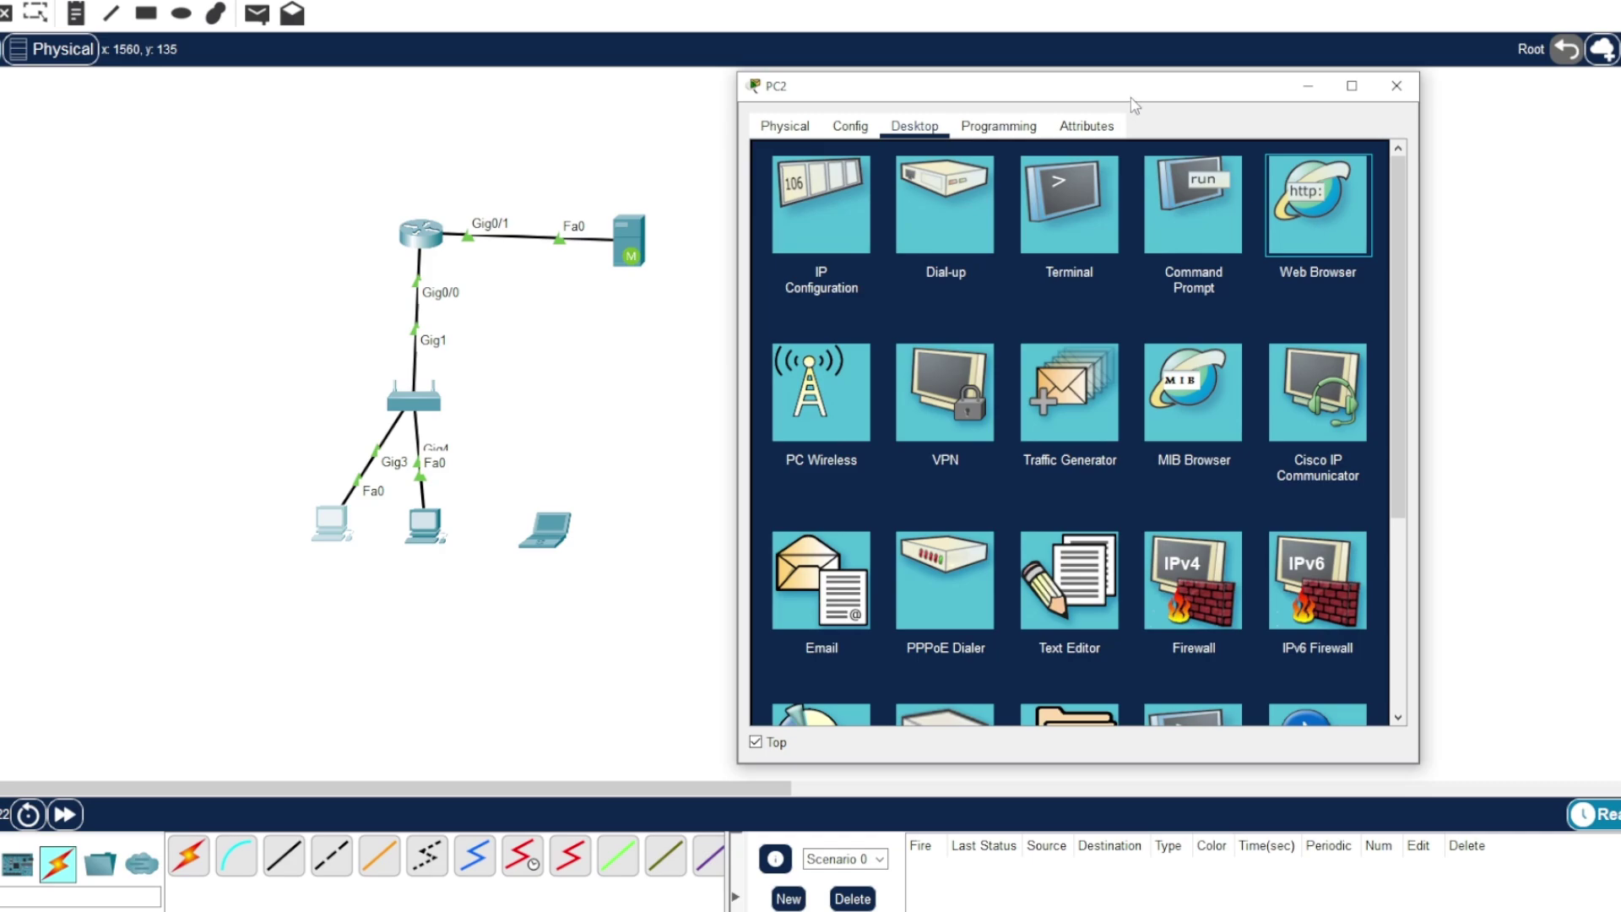
left_click(1314, 230)
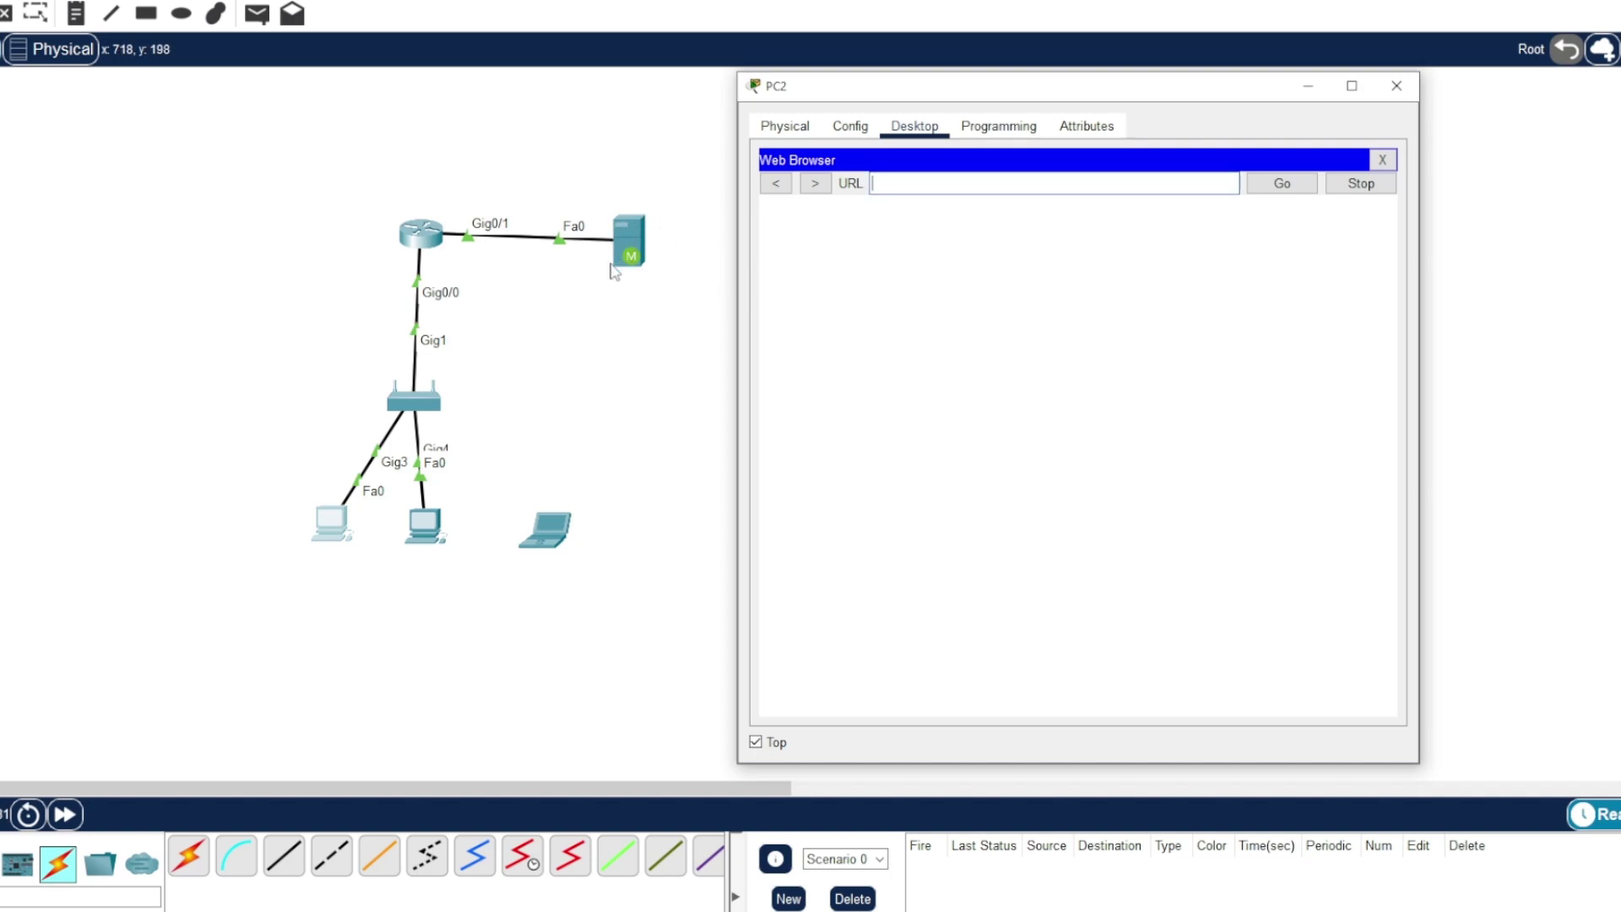
left_click(896, 188)
type("1")
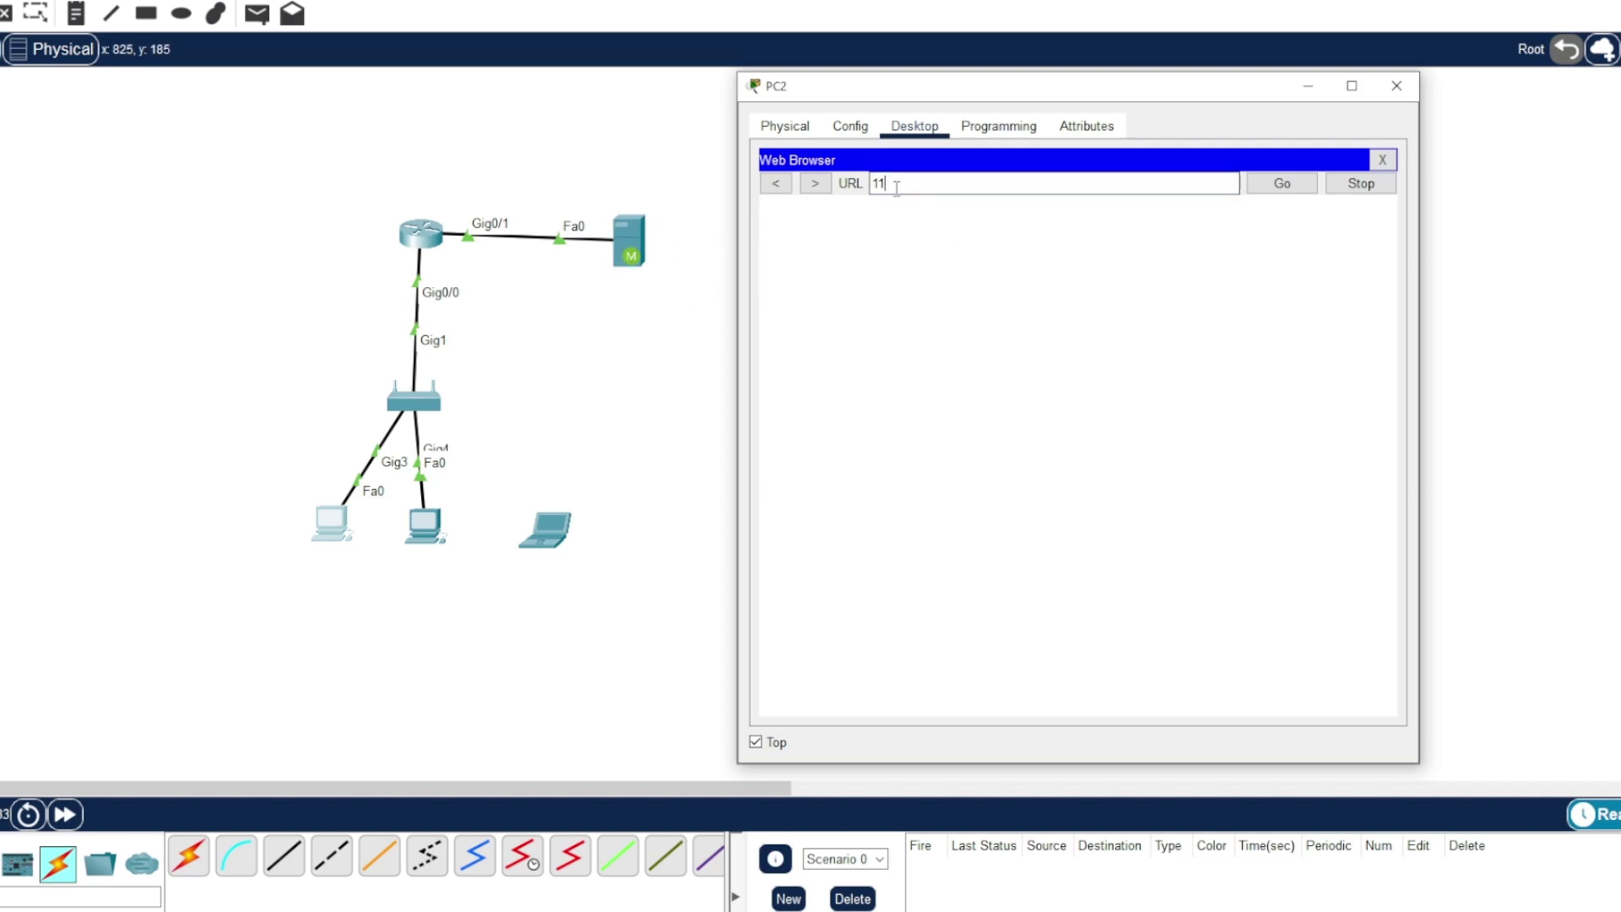
type("0.10.10.2")
key("Return")
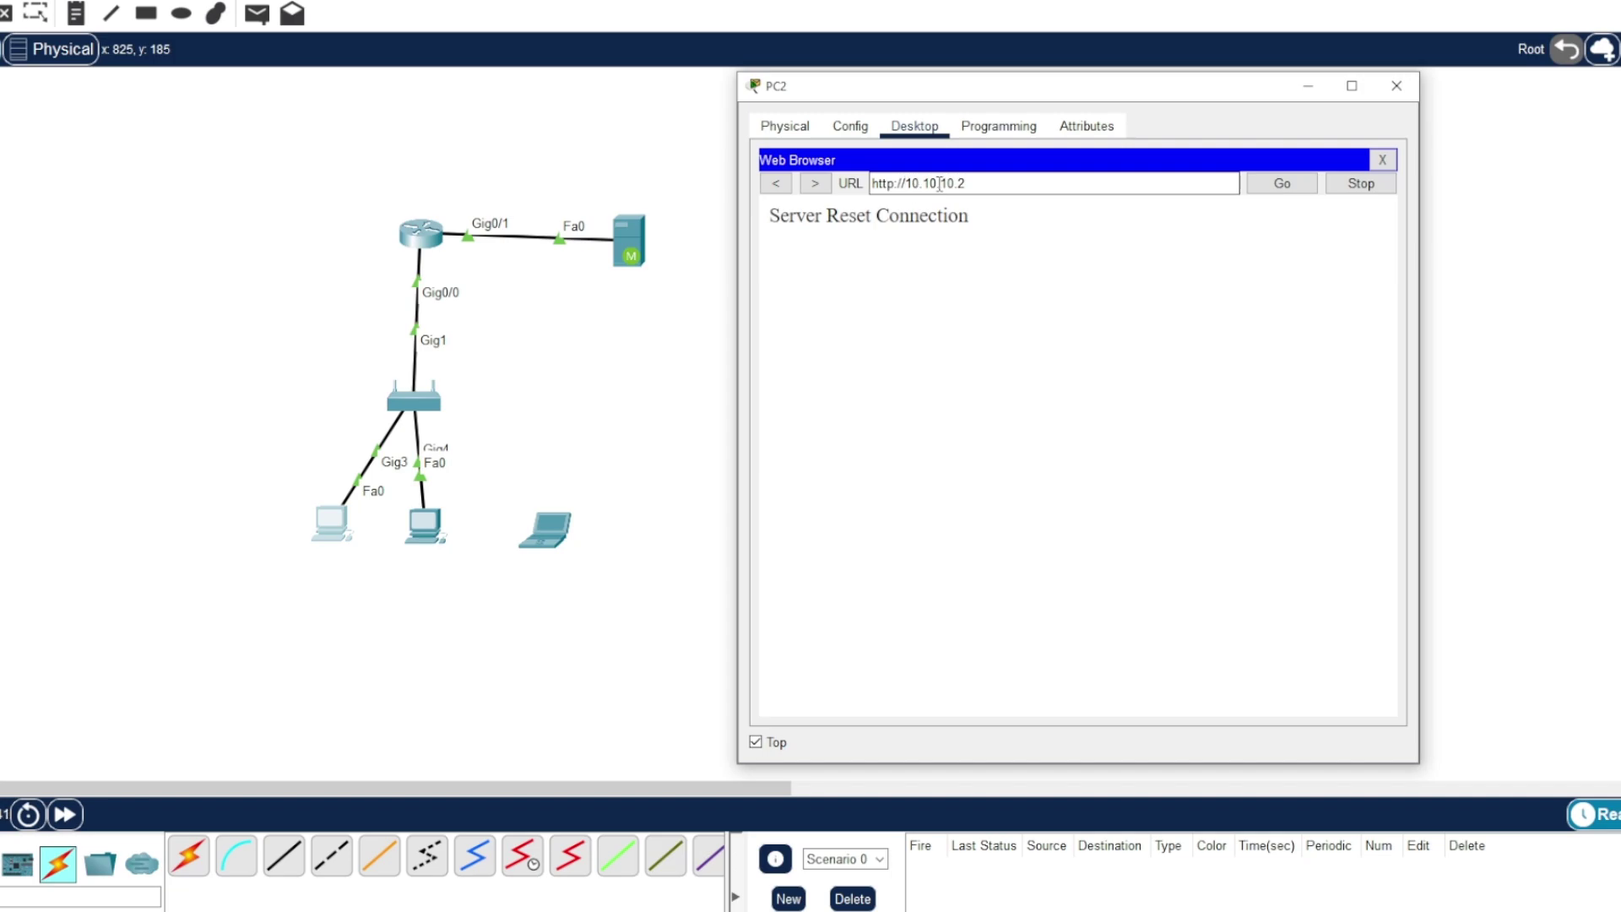
key("Left")
type("s")
left_click(1290, 189)
scroll(1158, 398, "down", 4)
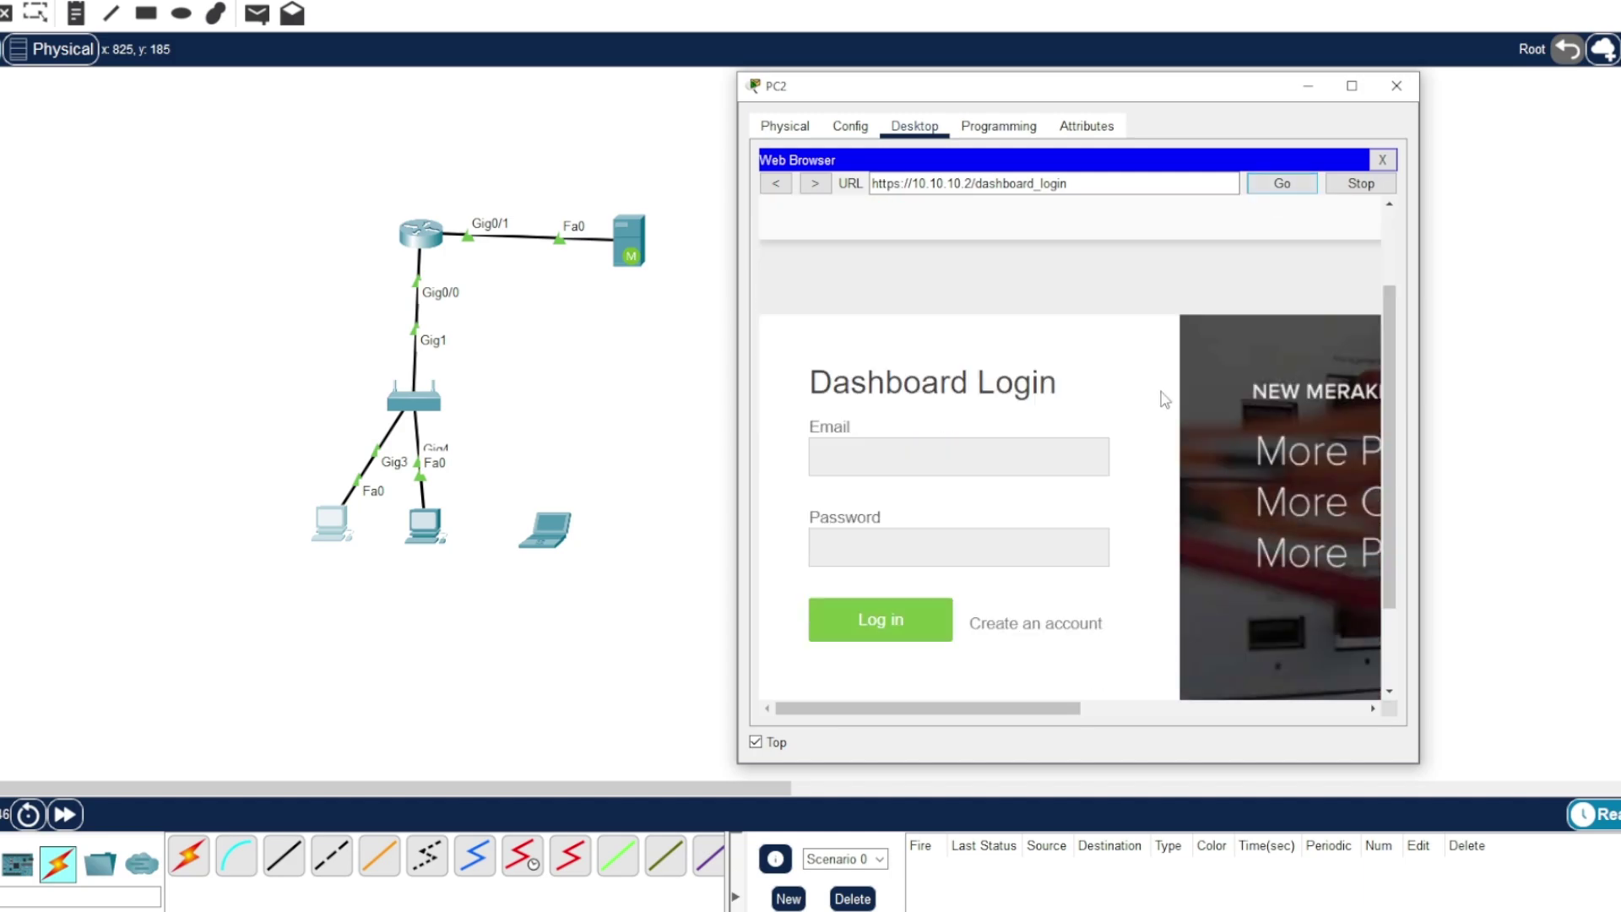
scroll(1158, 398, "up", 1)
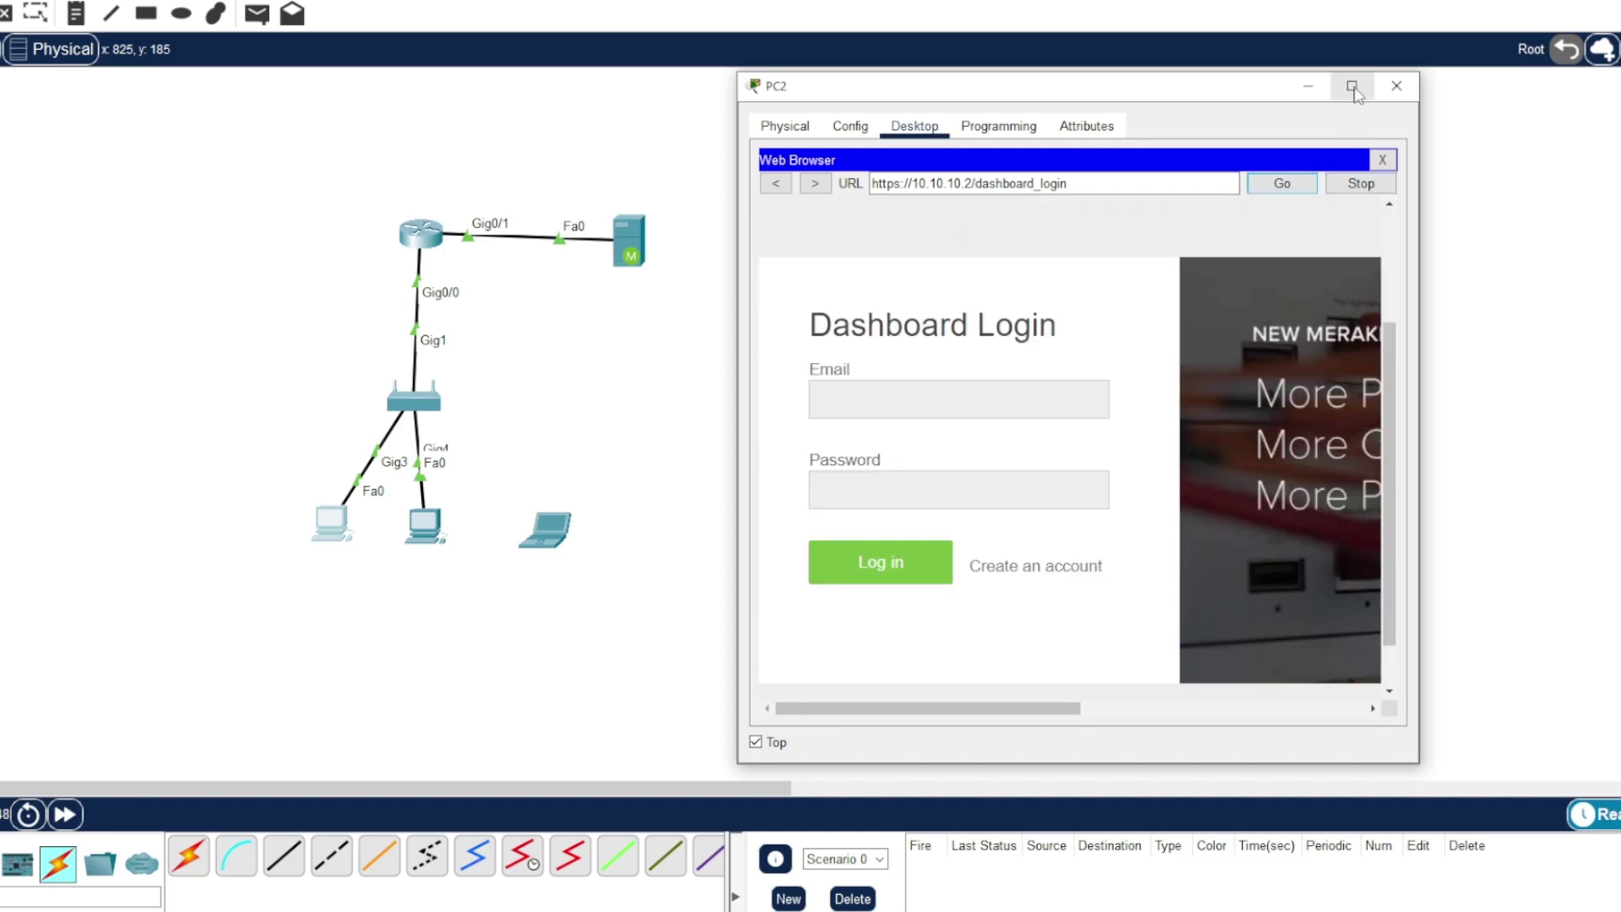
left_click_drag(1245, 95, 1153, 95)
- Maximize PC2, go to the account sign-up page, and enter the e-mail address and full name
left_click(1260, 86)
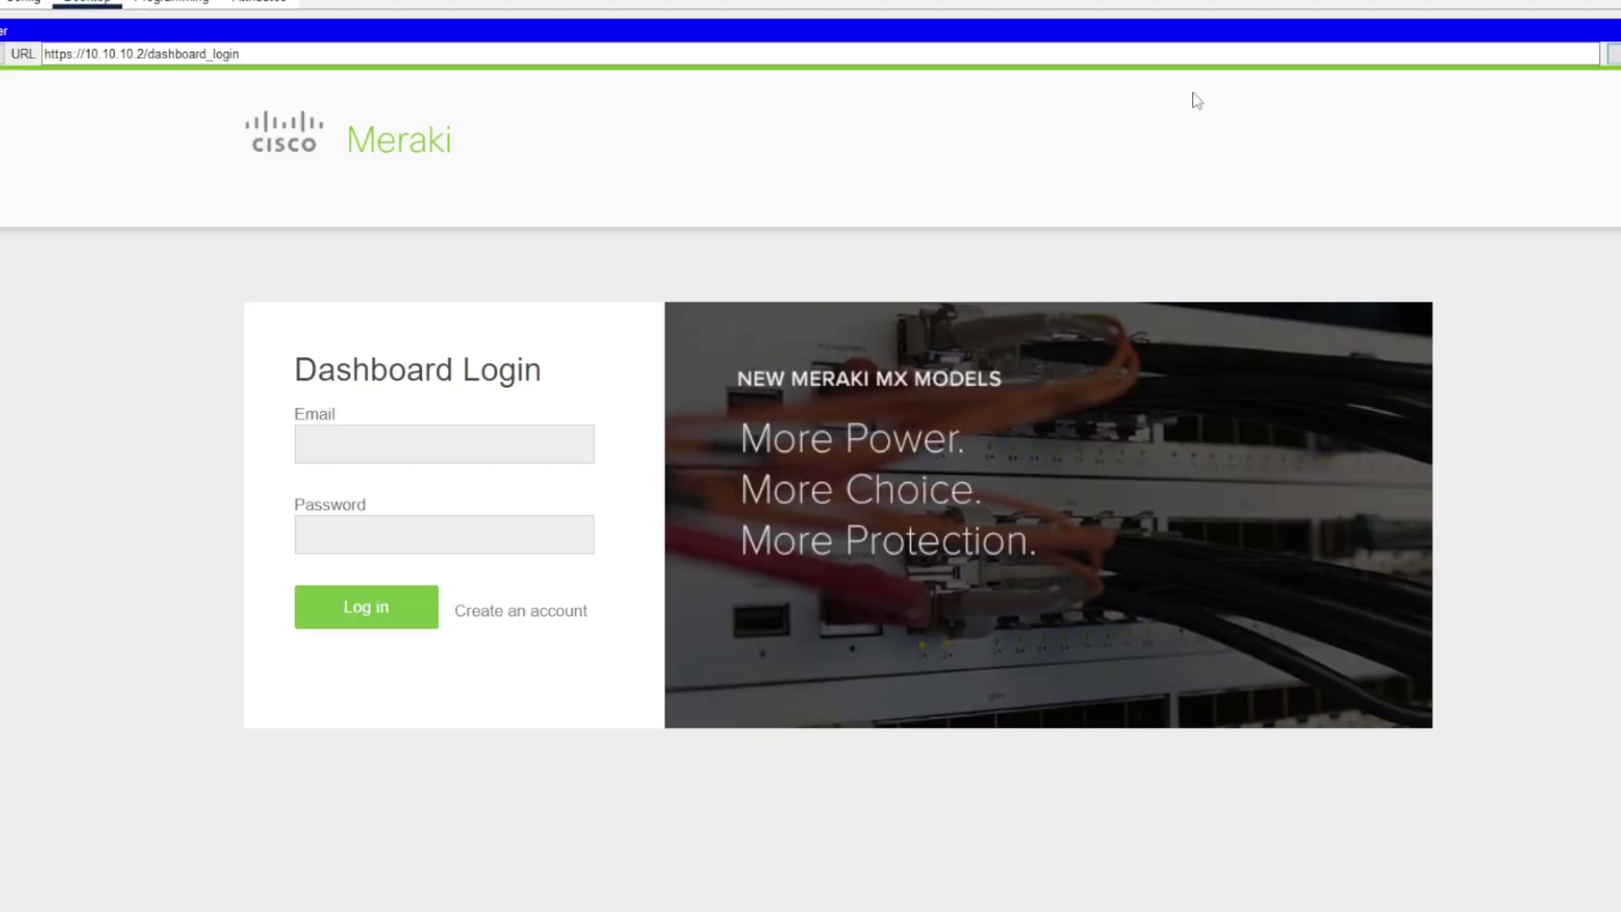
left_click(488, 447)
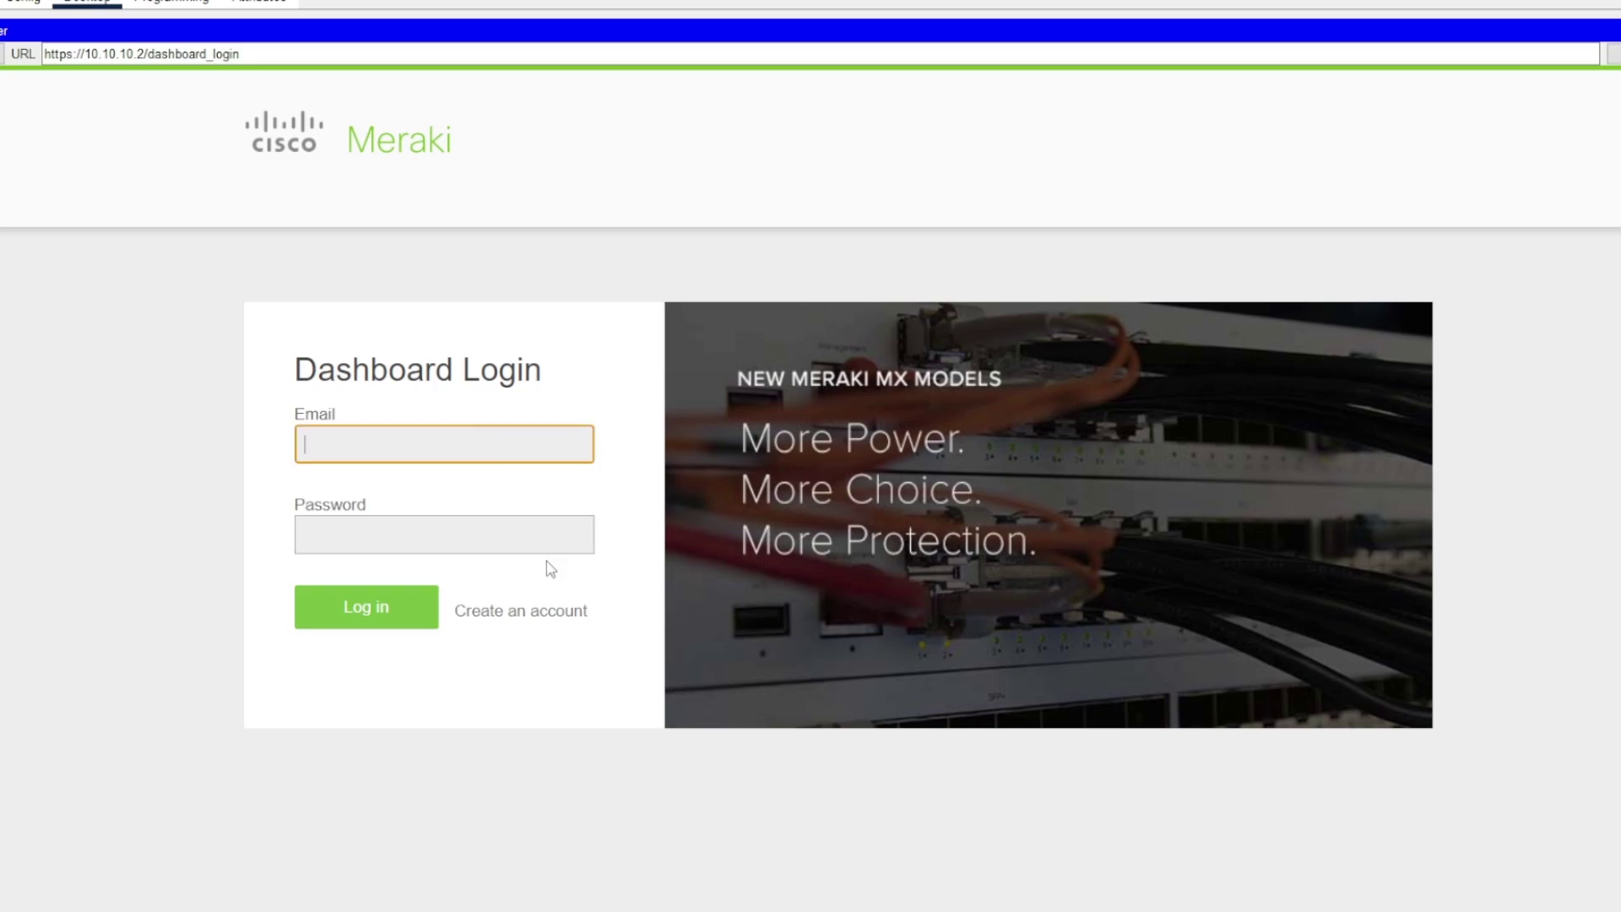
left_click(558, 616)
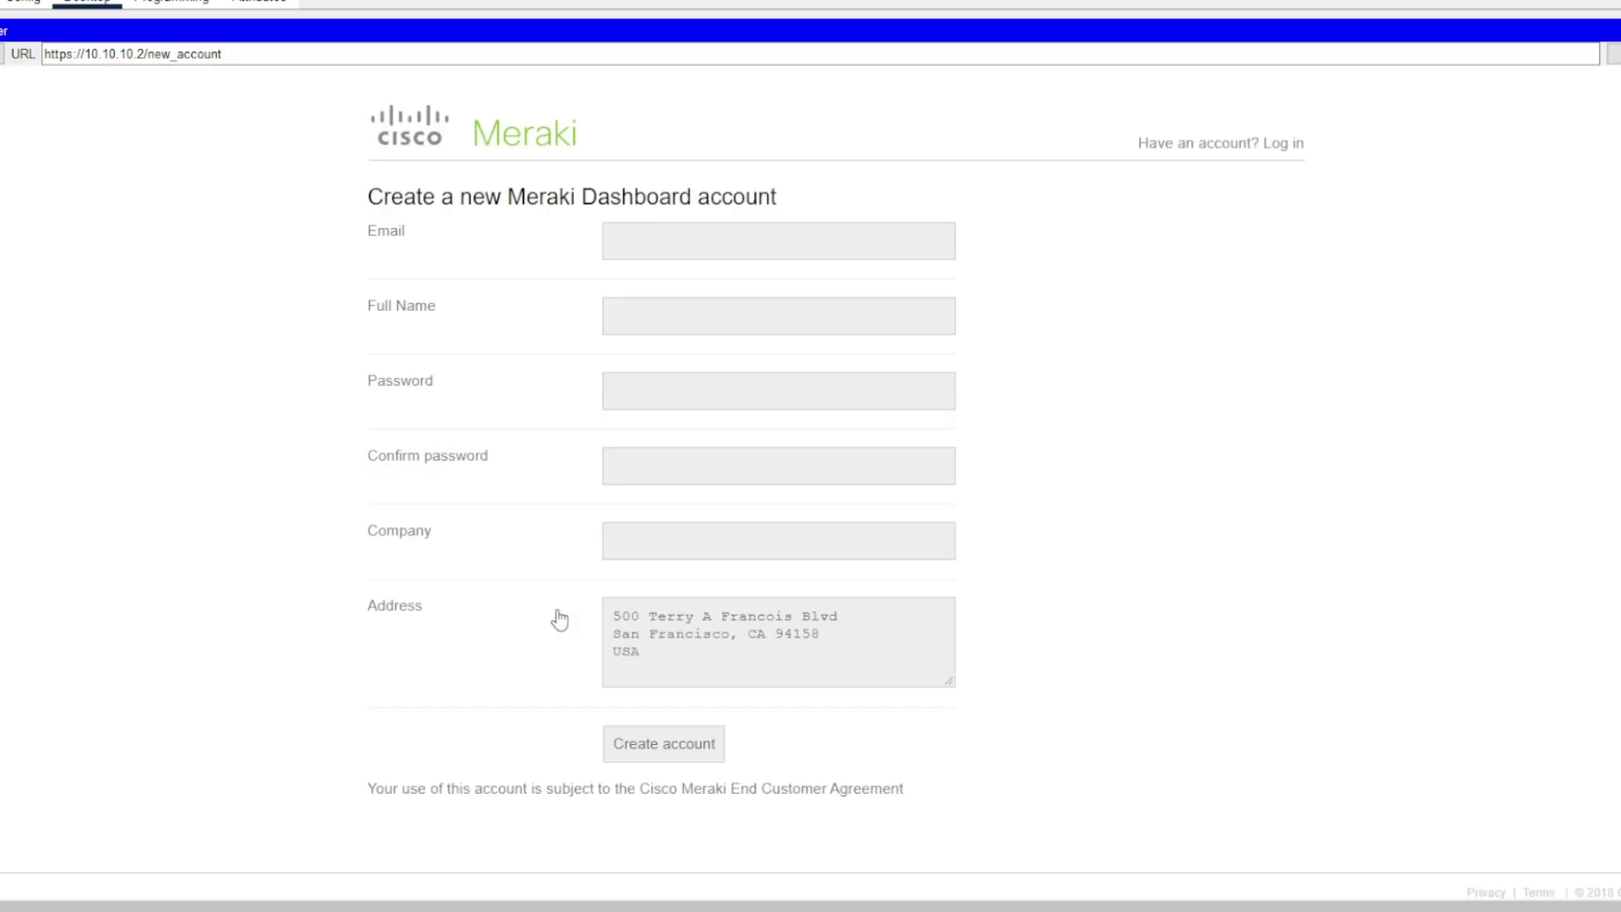
left_click(664, 243)
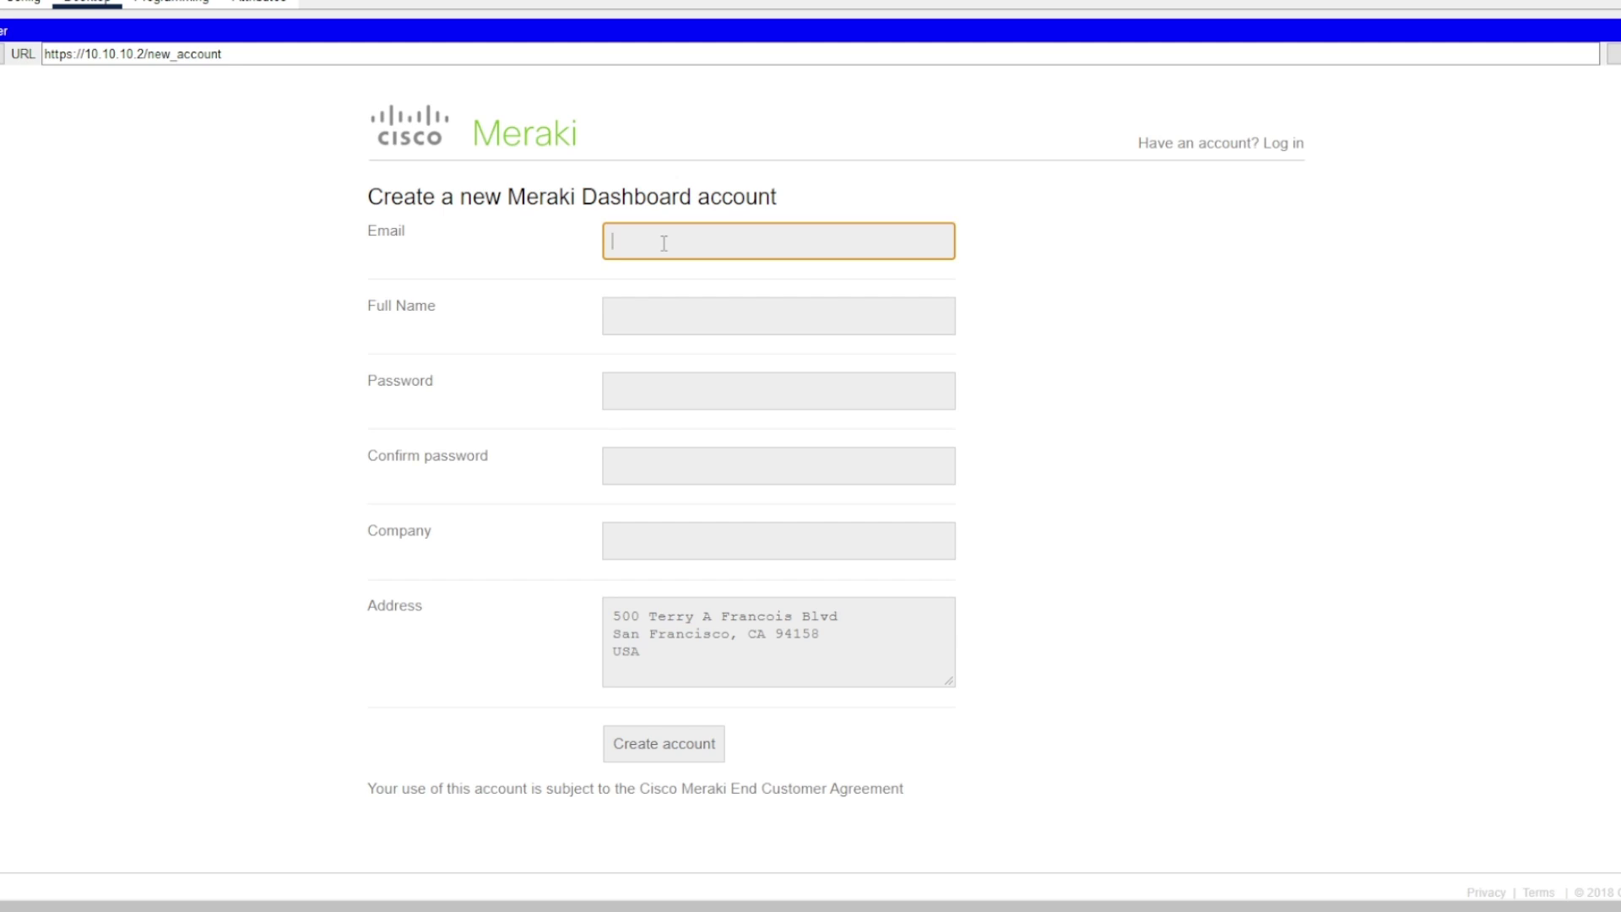
type("te")
key("BackSpace")
key("BackSpace")
key("Tab")
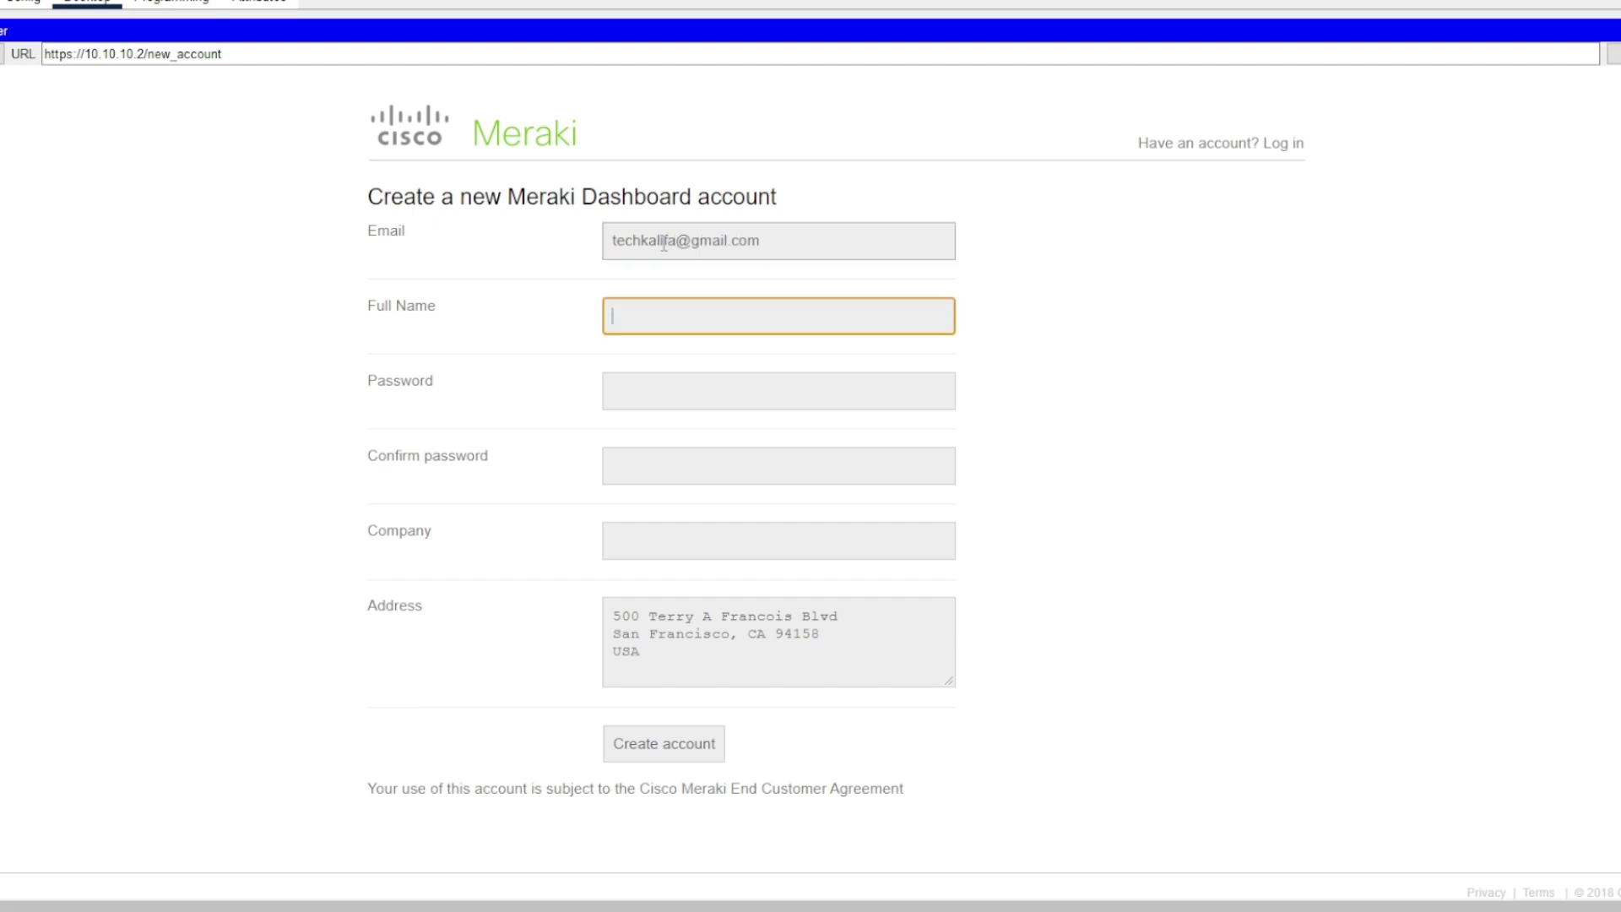
type("Tech Kalifa")
- Enter and confirm the account password, then fill in the company name
key("Tab")
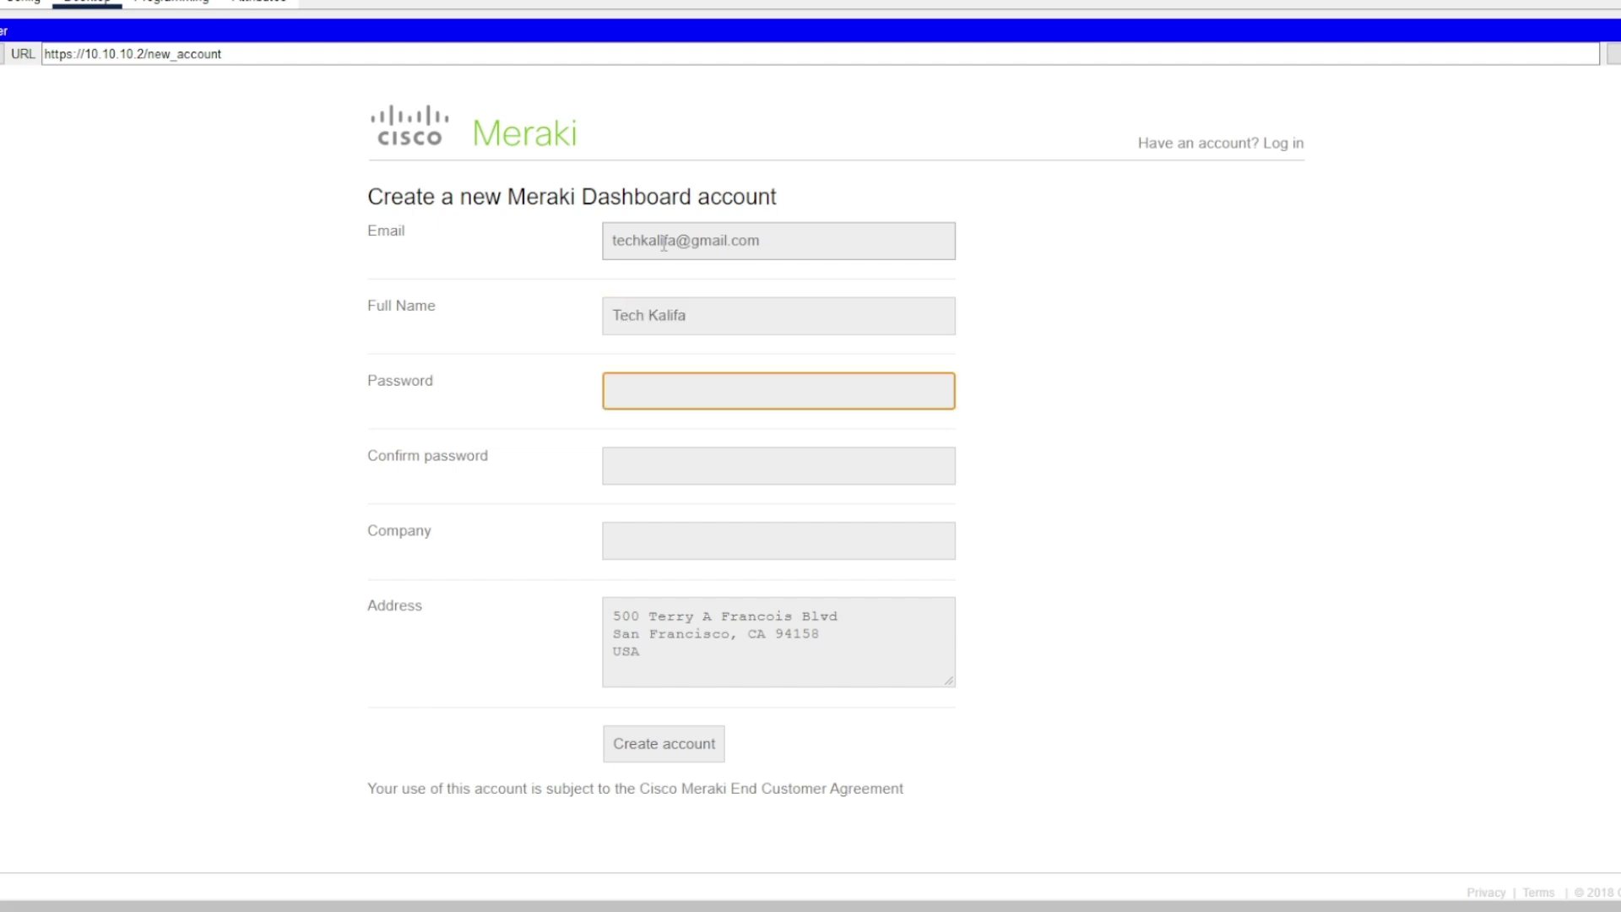
type("**********")
key("Tab")
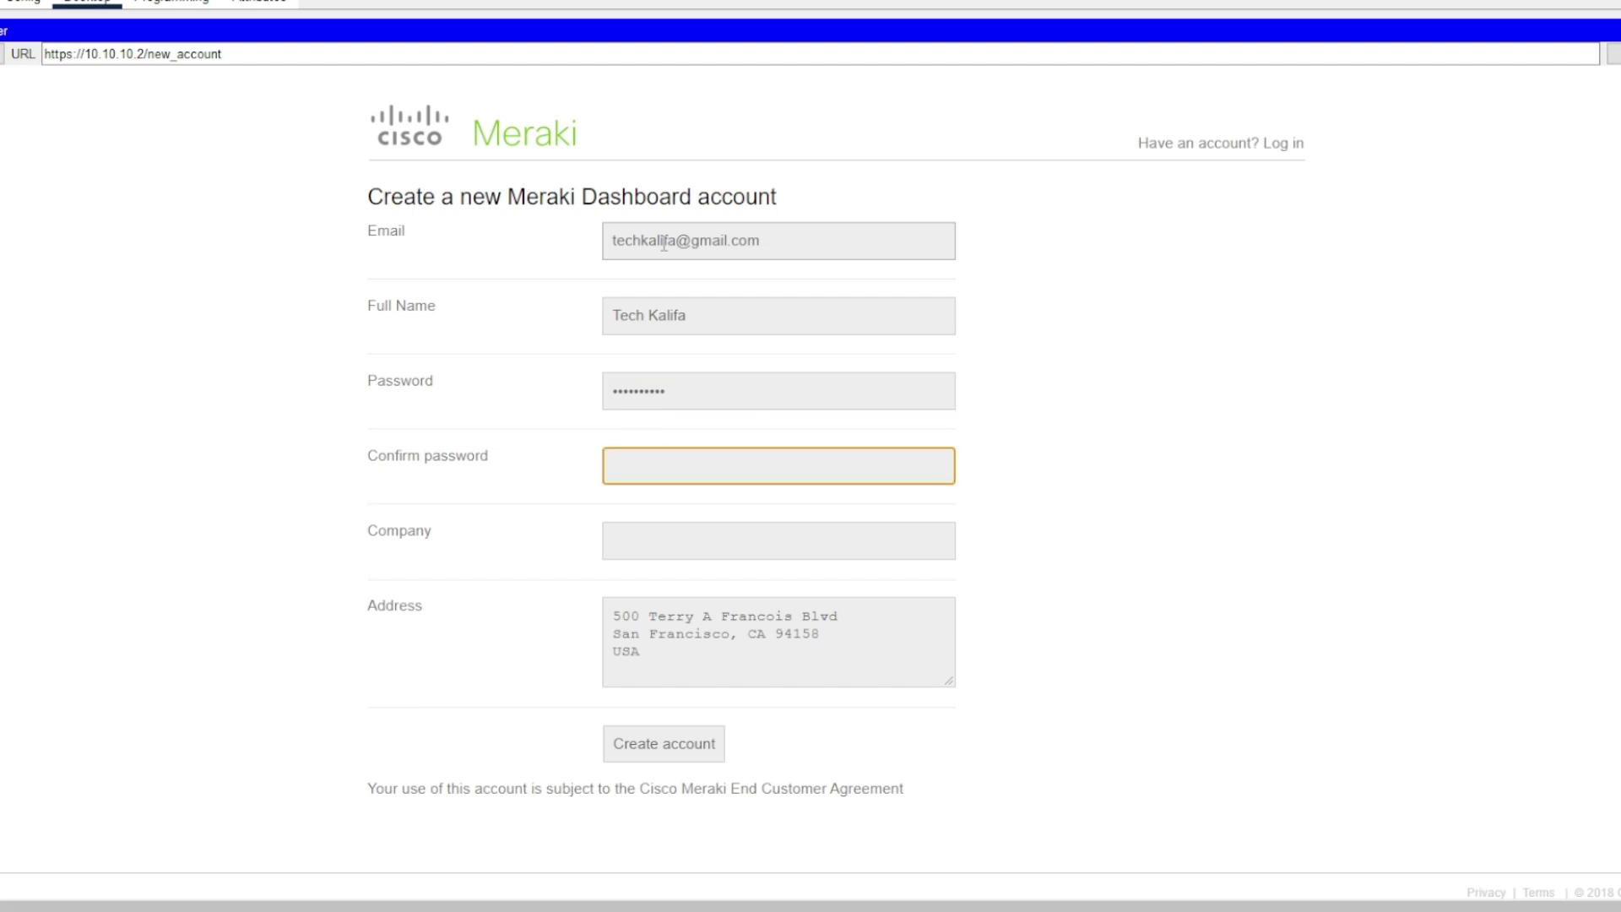
type("****")
key("BackSpace")
key("BackSpace")
key("BackSpace")
key("BackSpace")
type("**********")
key("Tab")
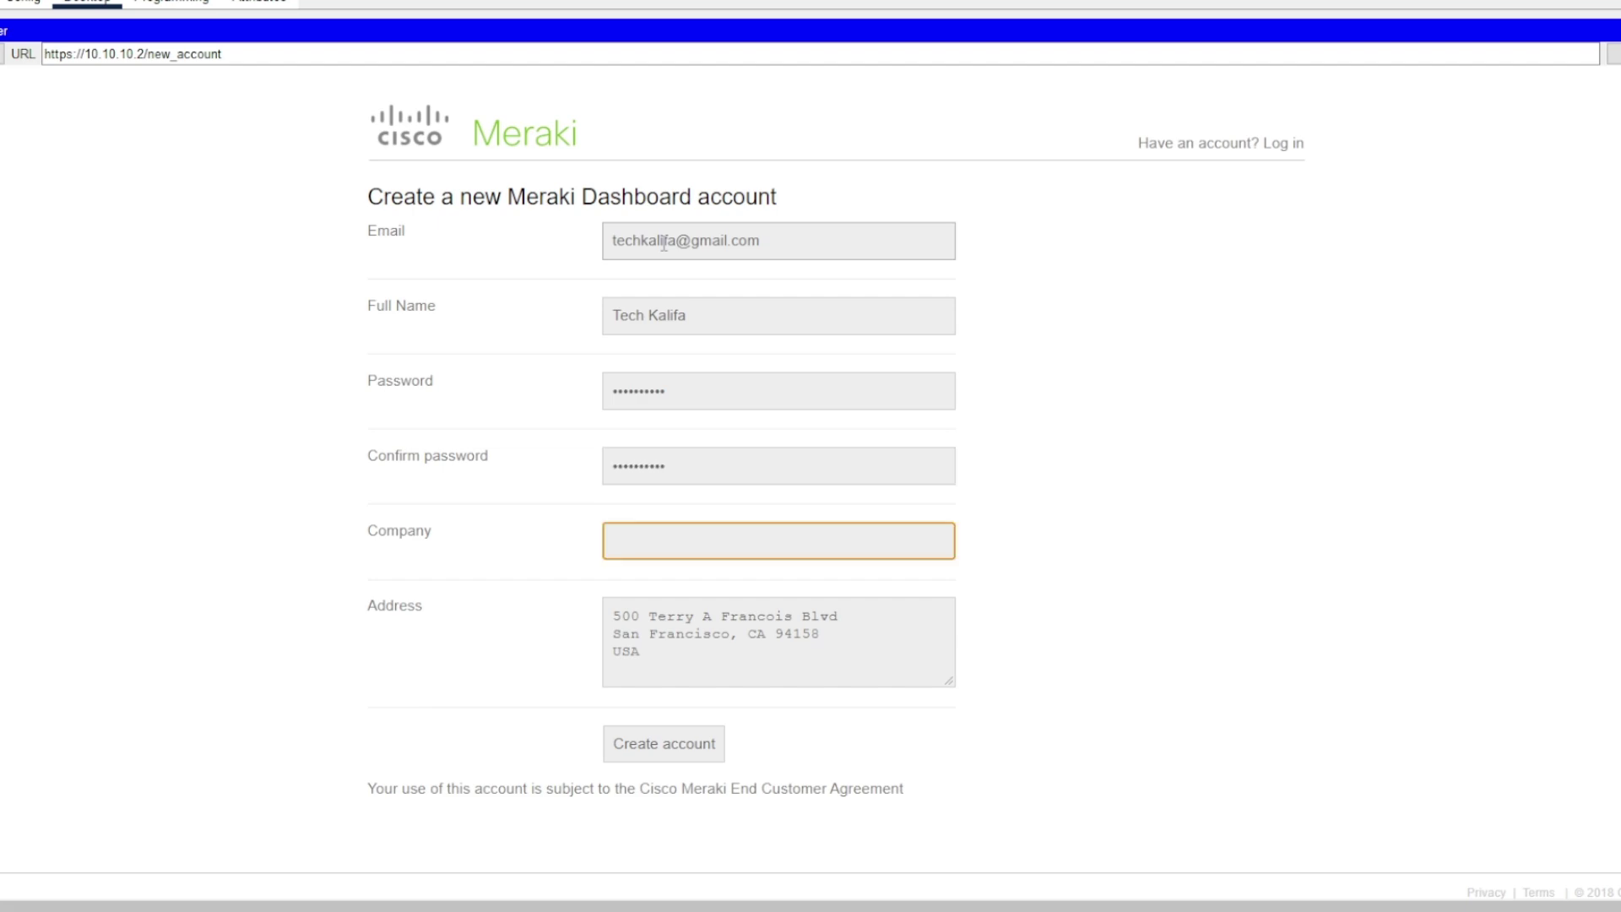
type("Tech Kalifa")
- Submit the new account, follow the dashboard link, and continue past the welcome page
left_click(686, 756)
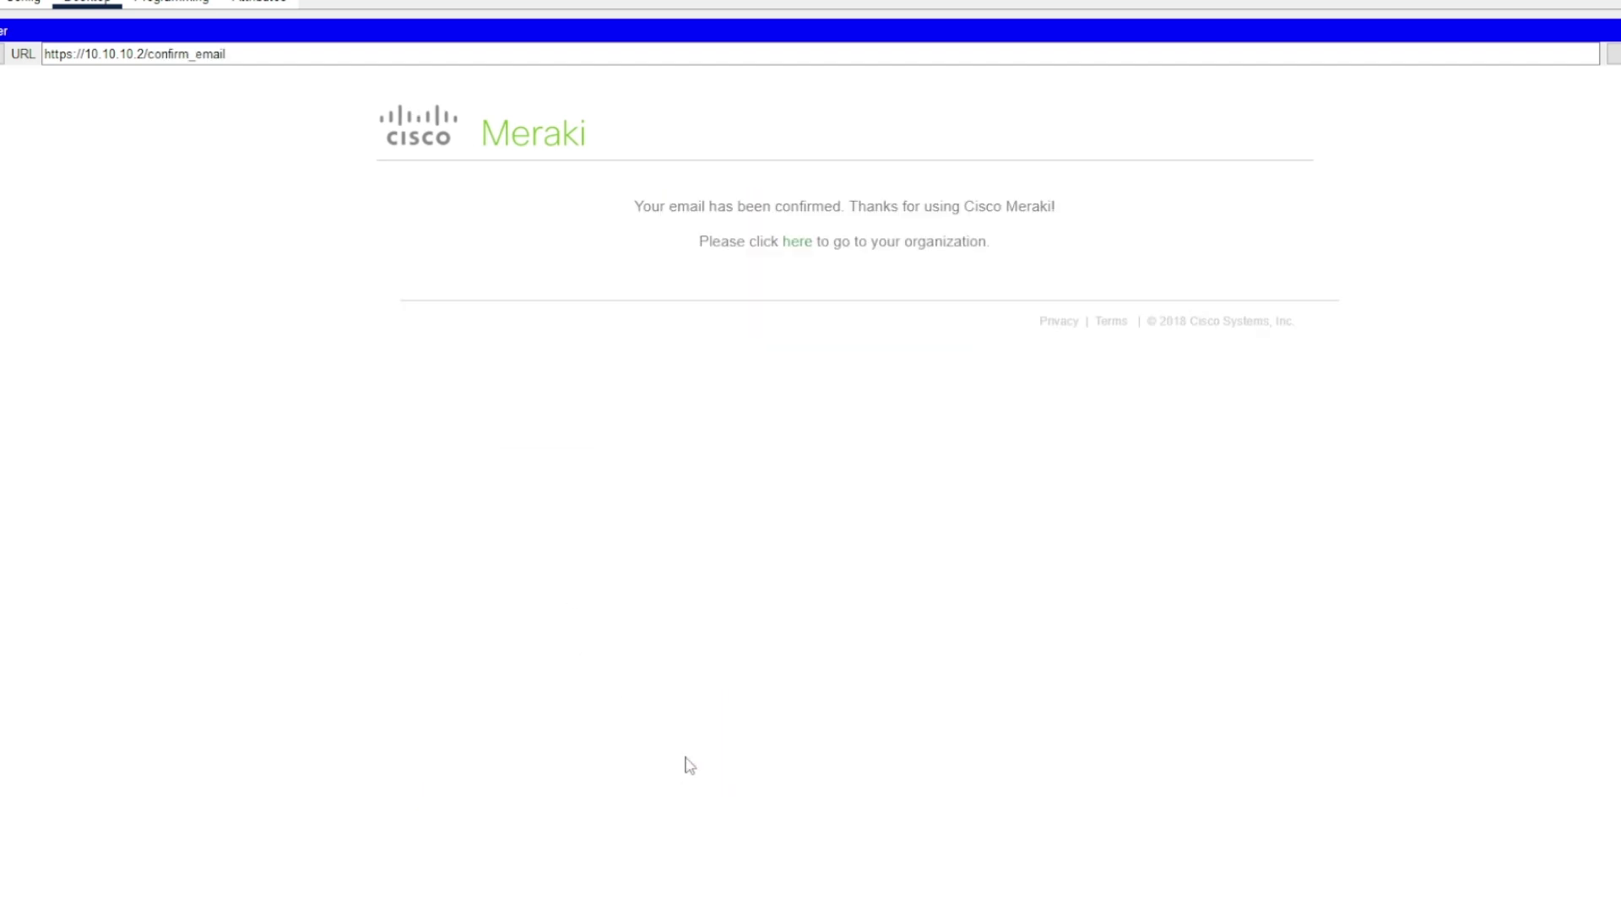
left_click(794, 246)
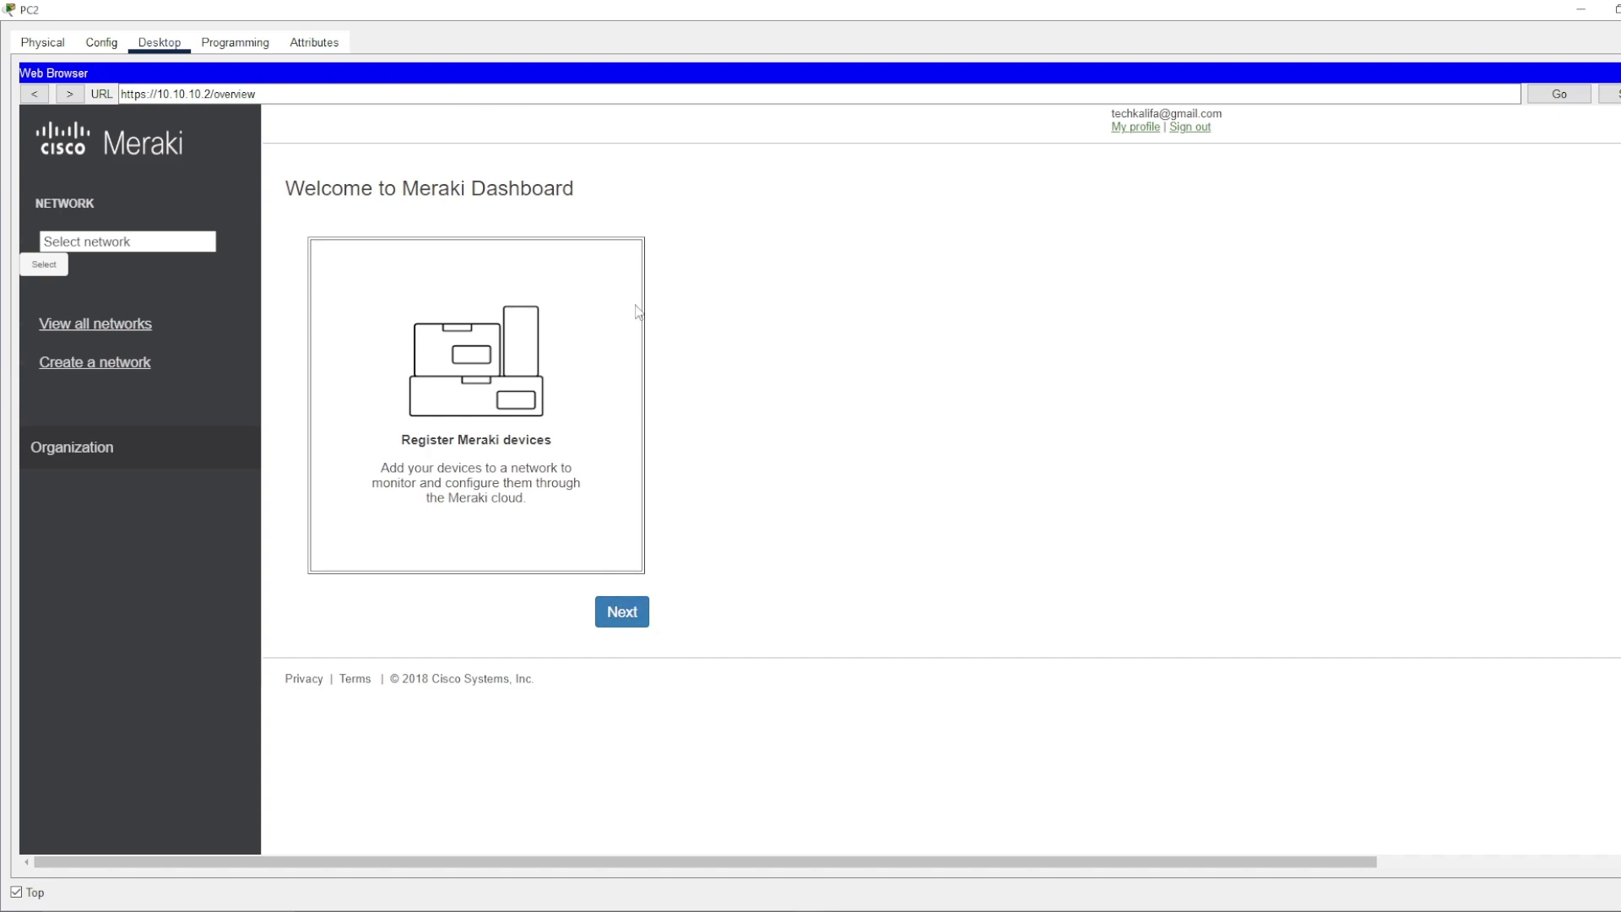
left_click(624, 621)
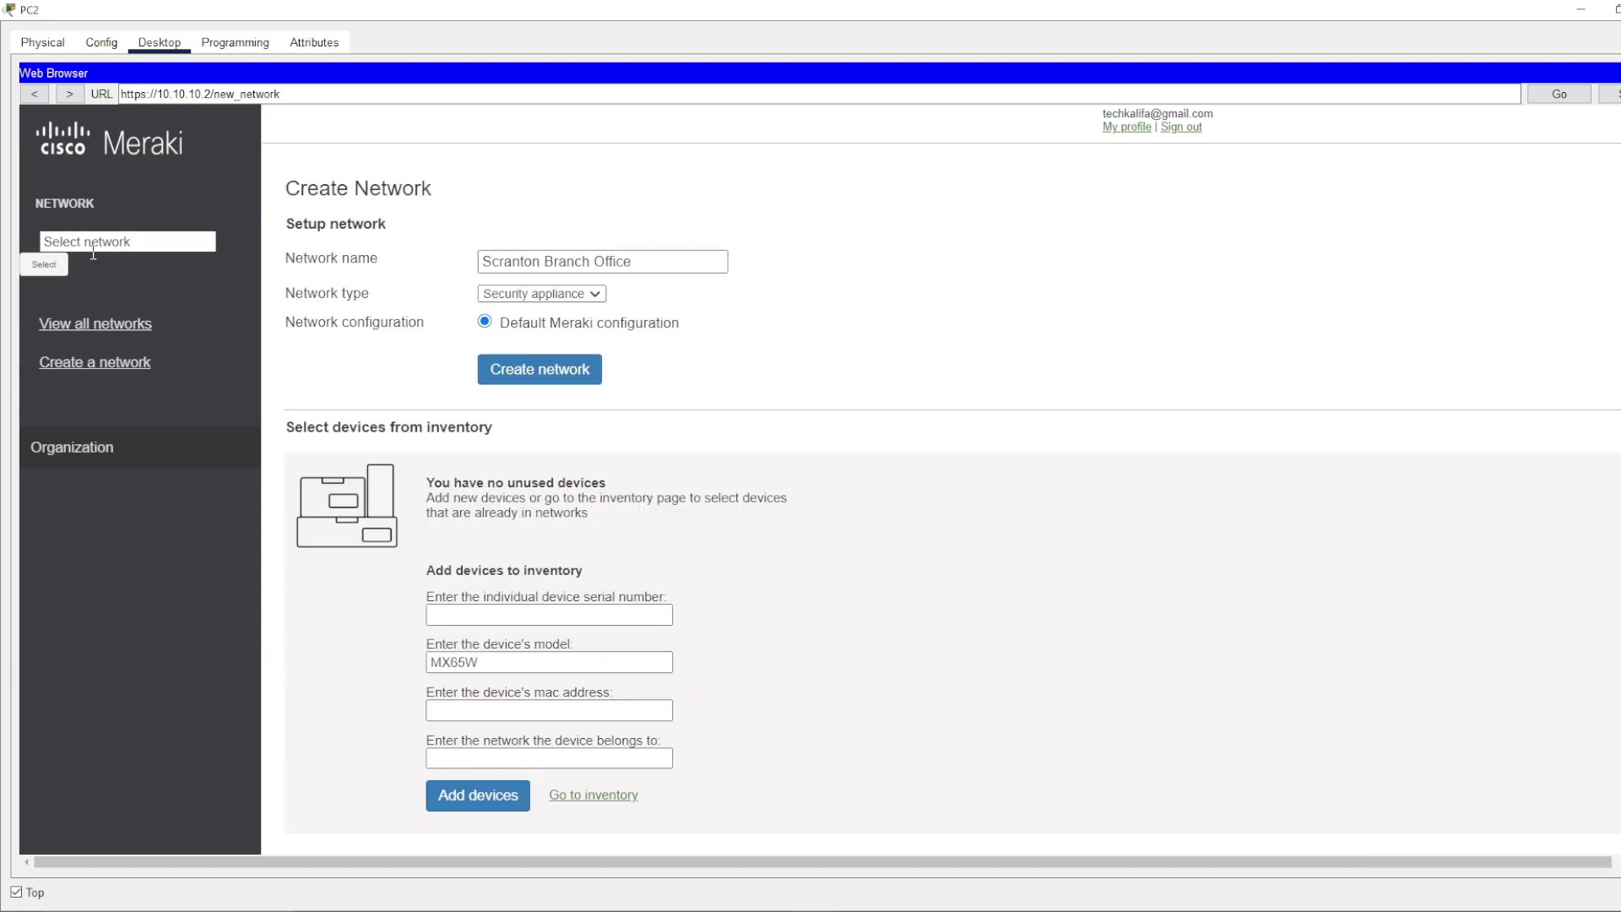
- Create the Scranton Branch Office security-appliance network
left_click(94, 244)
left_click(542, 372)
left_click(649, 263)
key("ctrl+a")
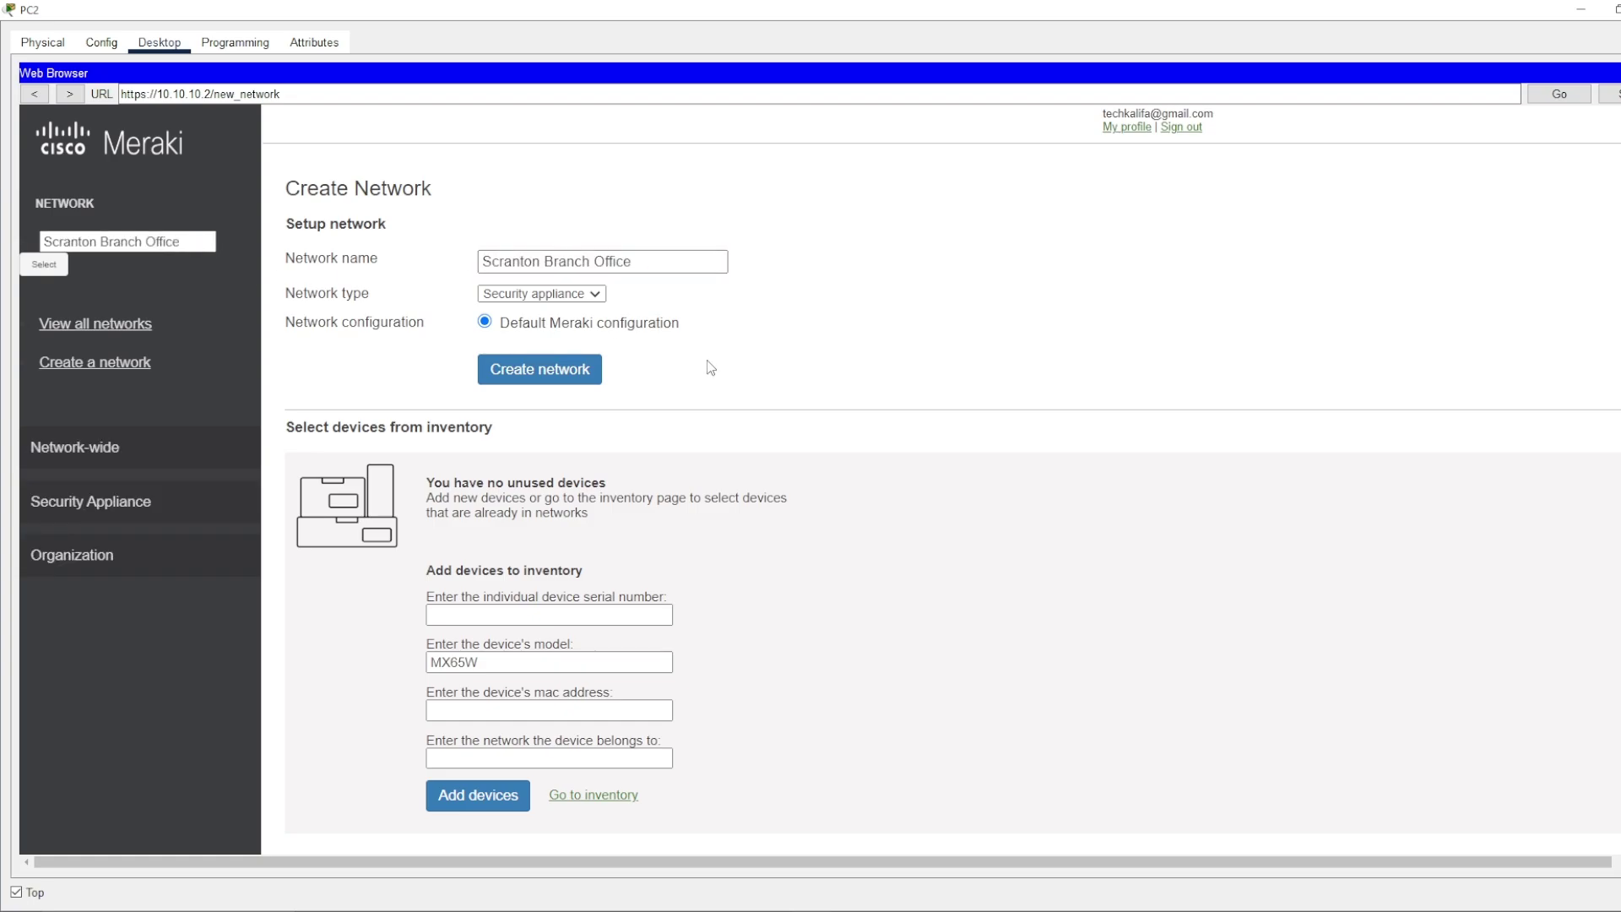
- Replace the Network name field's Scranton Branch Office text with a new network name
left_click(165, 243)
key("ctrl+a")
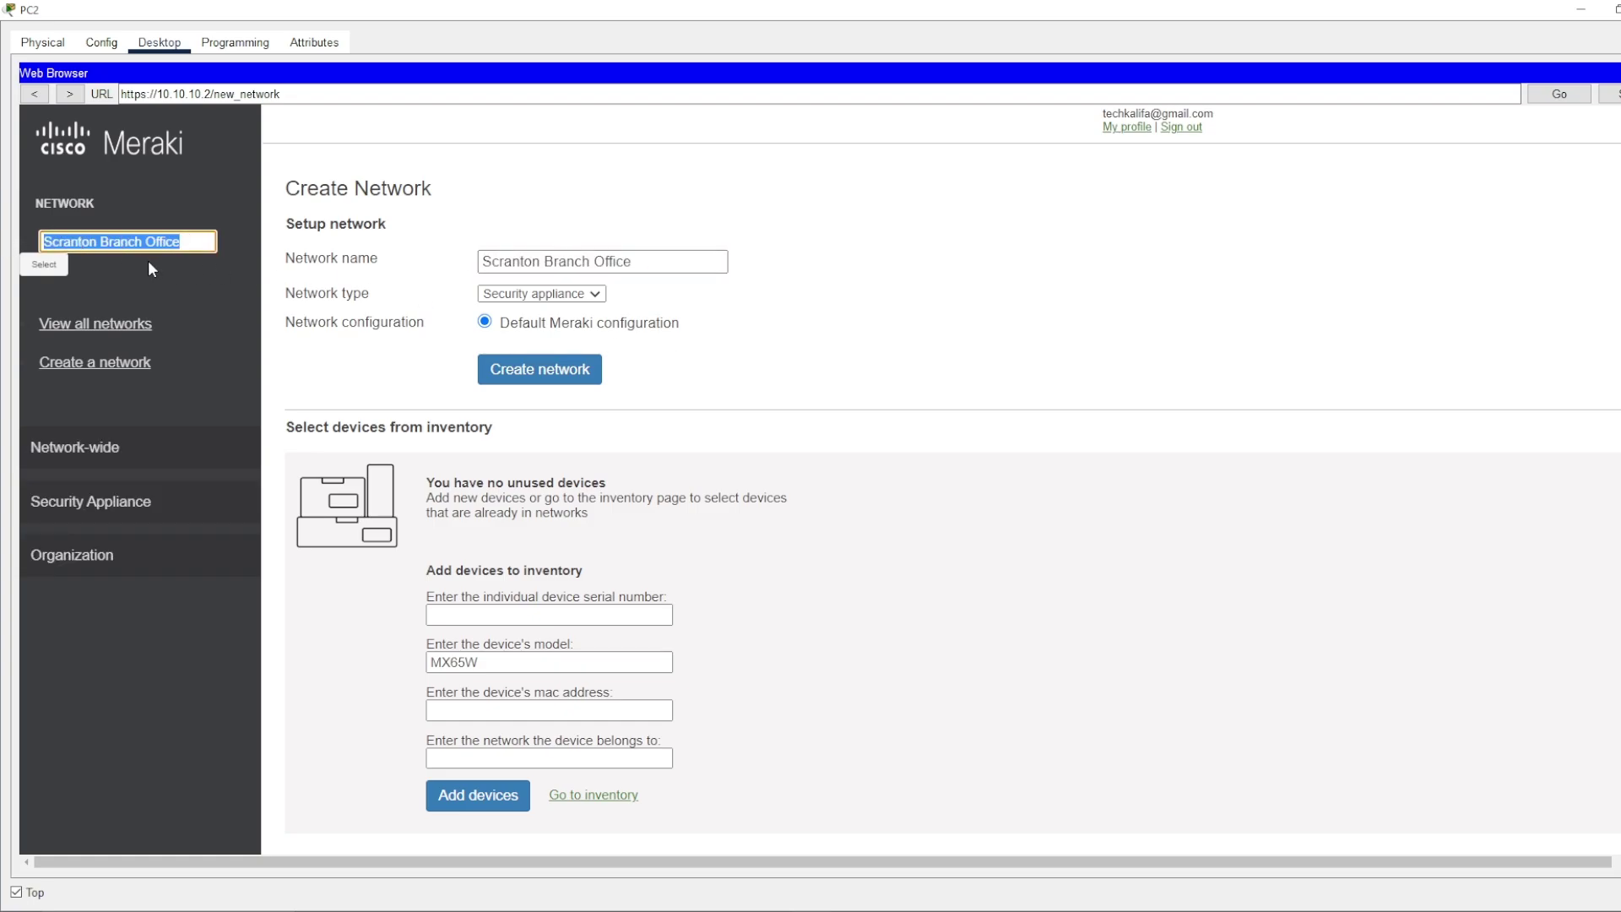
left_click(723, 372)
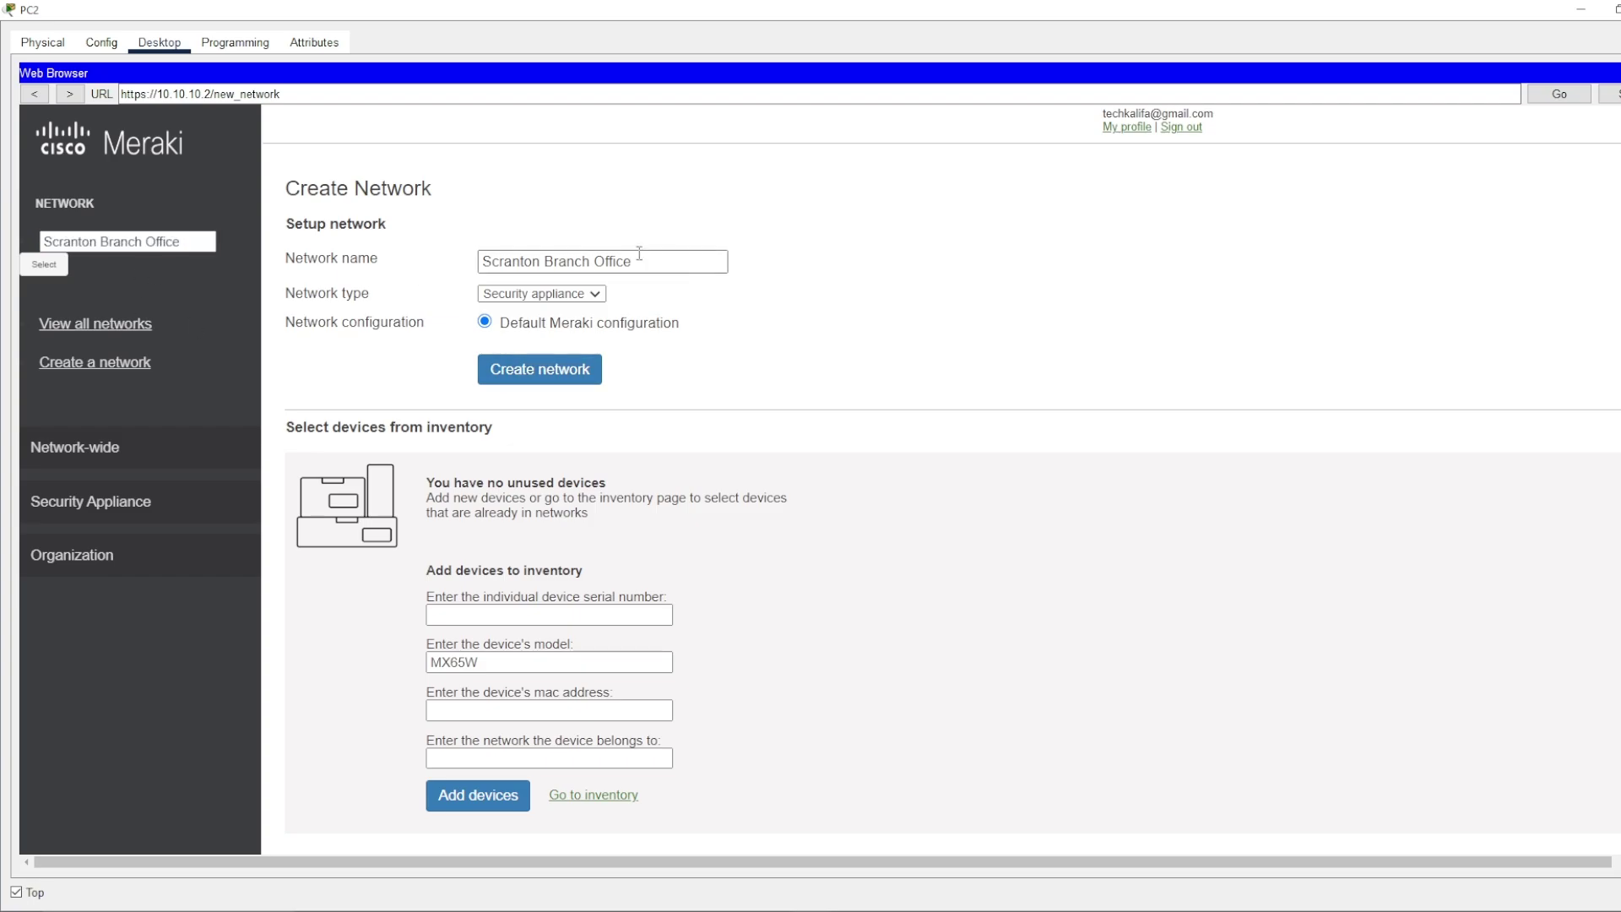
left_click_drag(723, 261, 482, 261)
left_click(712, 330)
left_click_drag(647, 264, 362, 270)
type("T")
key("BackSpace")
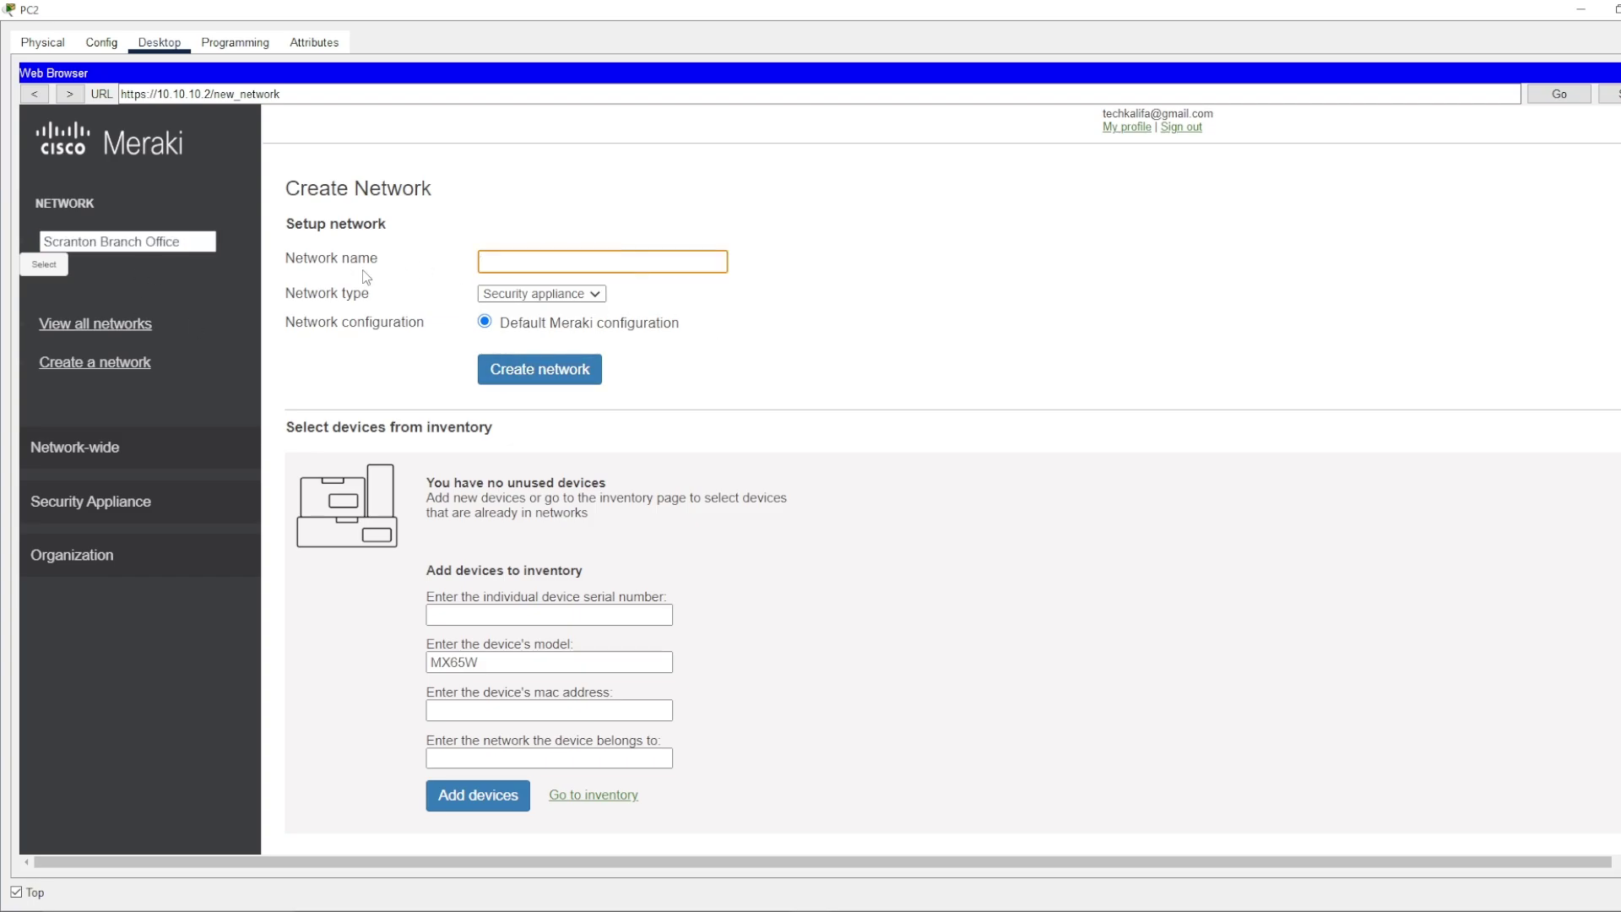
type("Tech Kalifa")
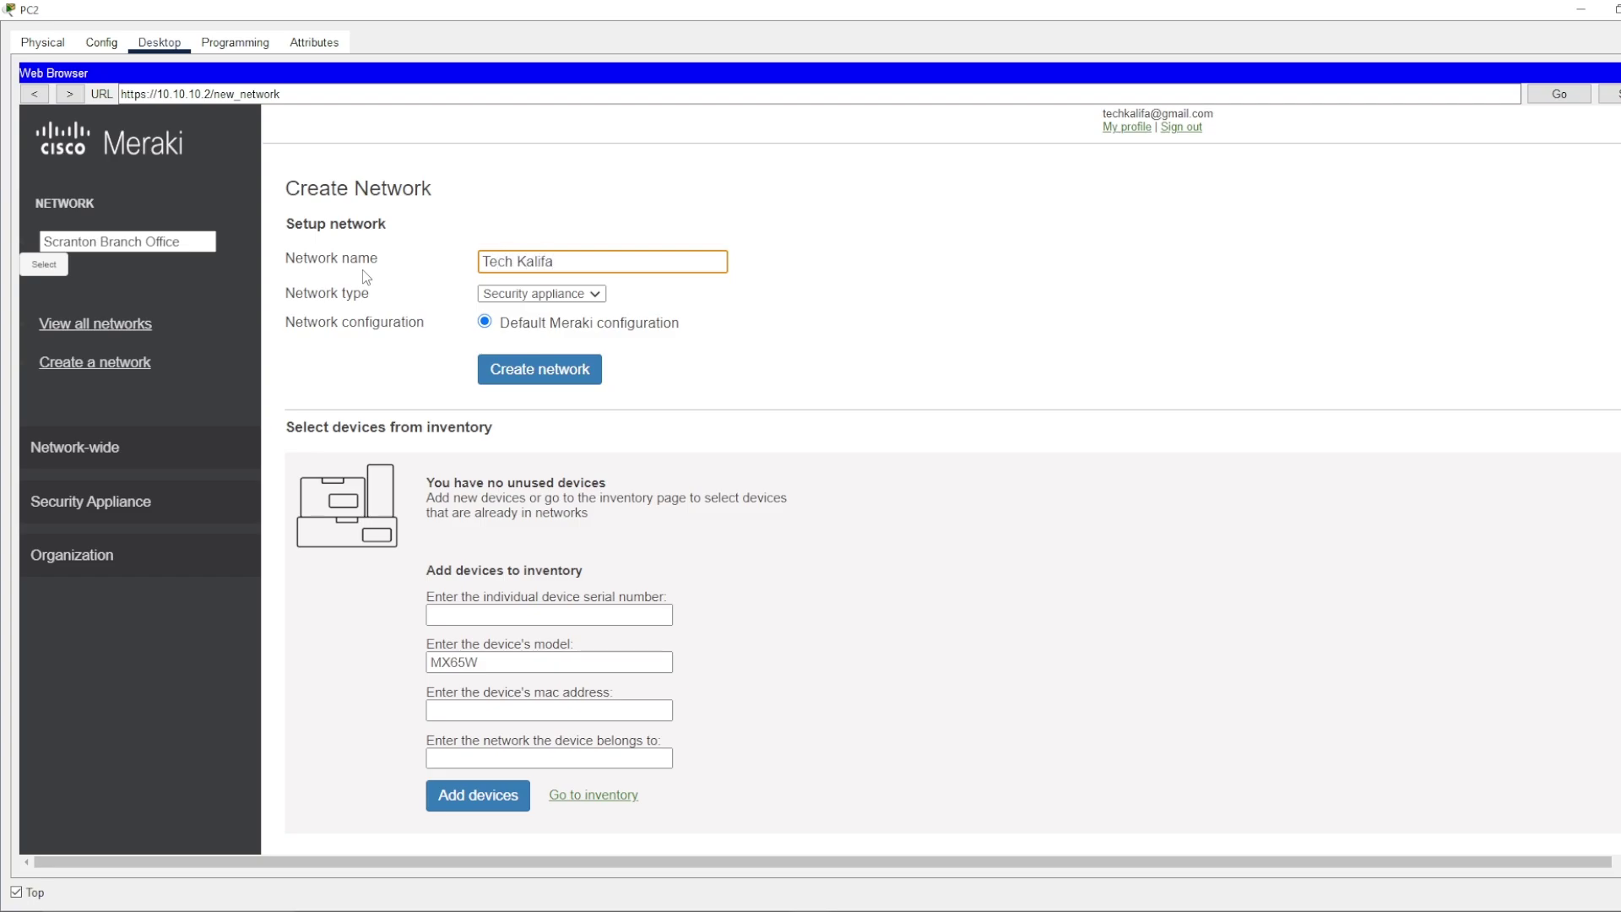
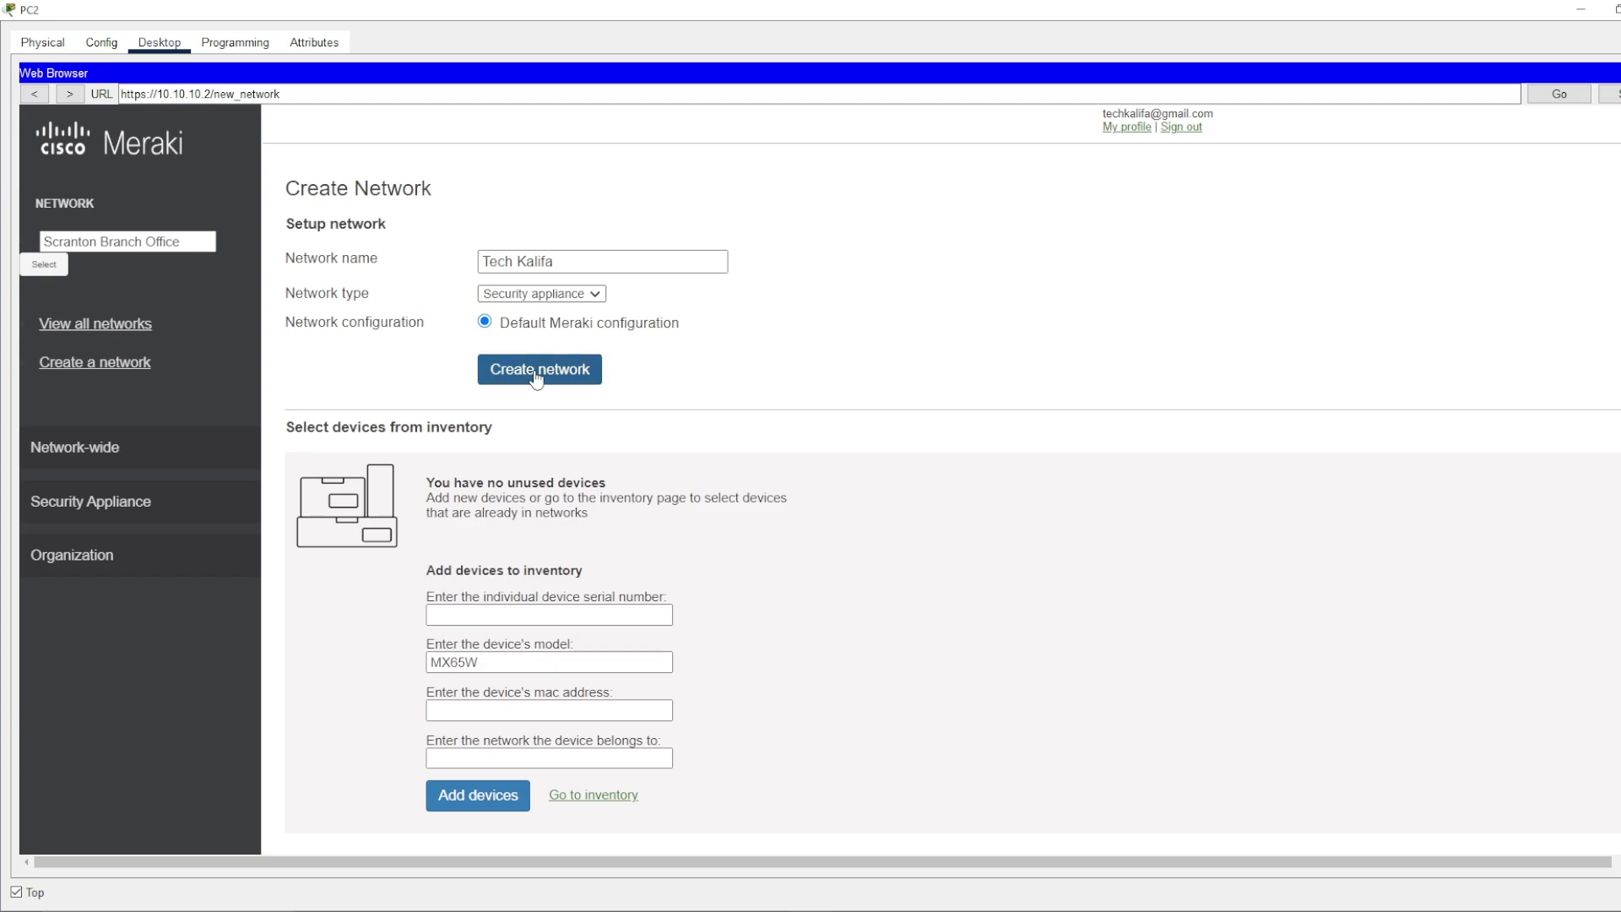
- Start the Tech Kalifa network in Meraki, paste the MX65W serial number, and uncover the topology
left_click(537, 378)
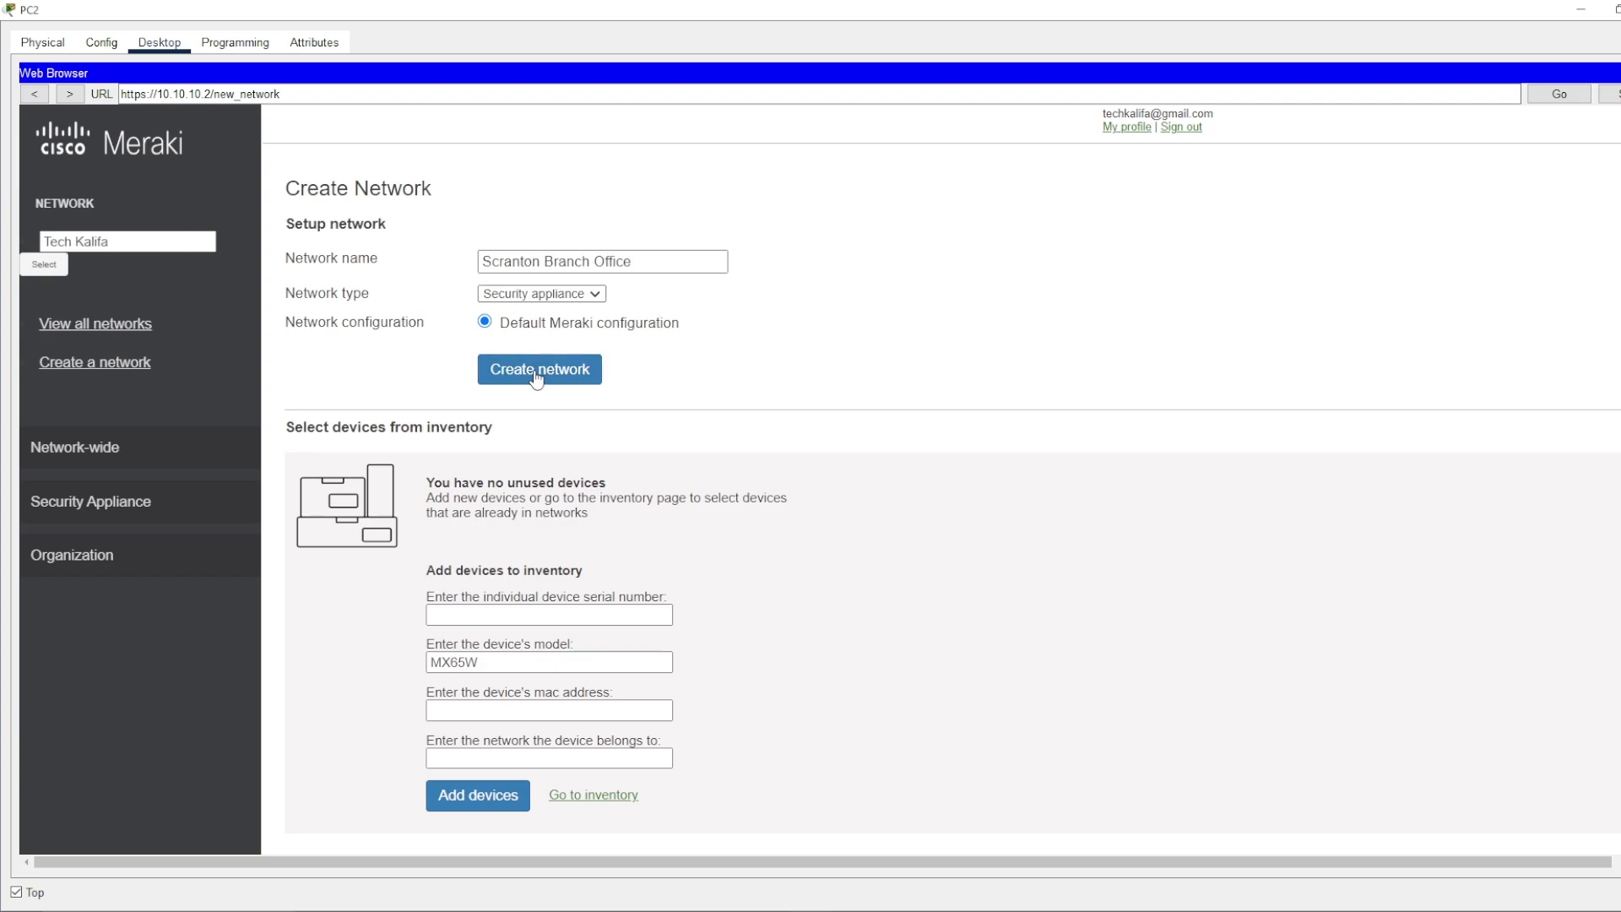
scroll(847, 390, "down", 1)
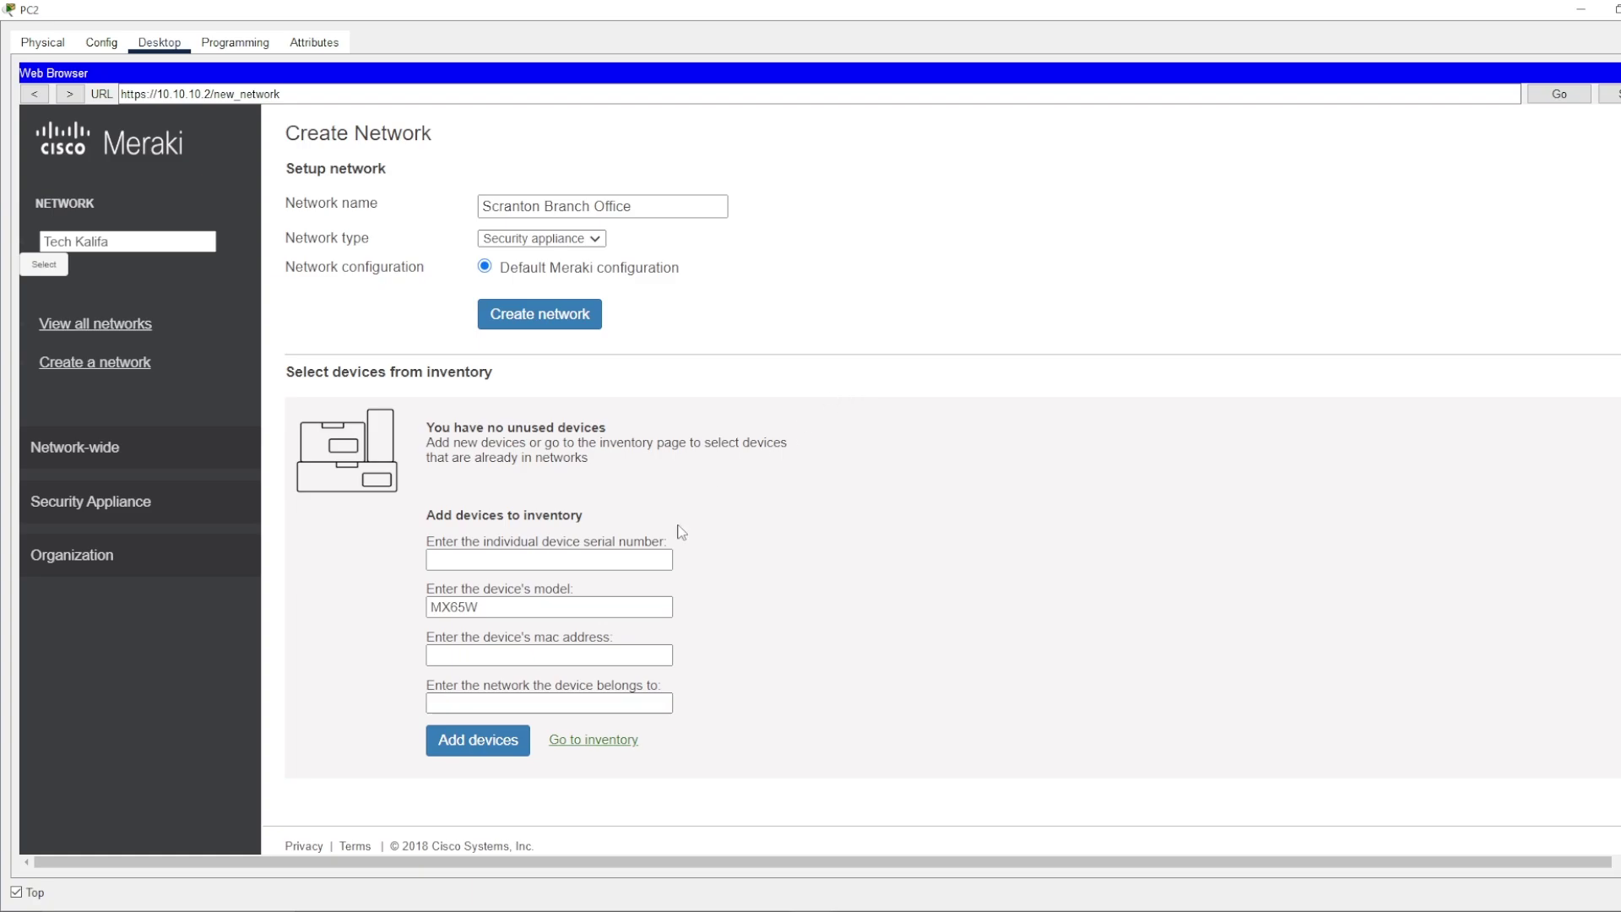
left_click(510, 559)
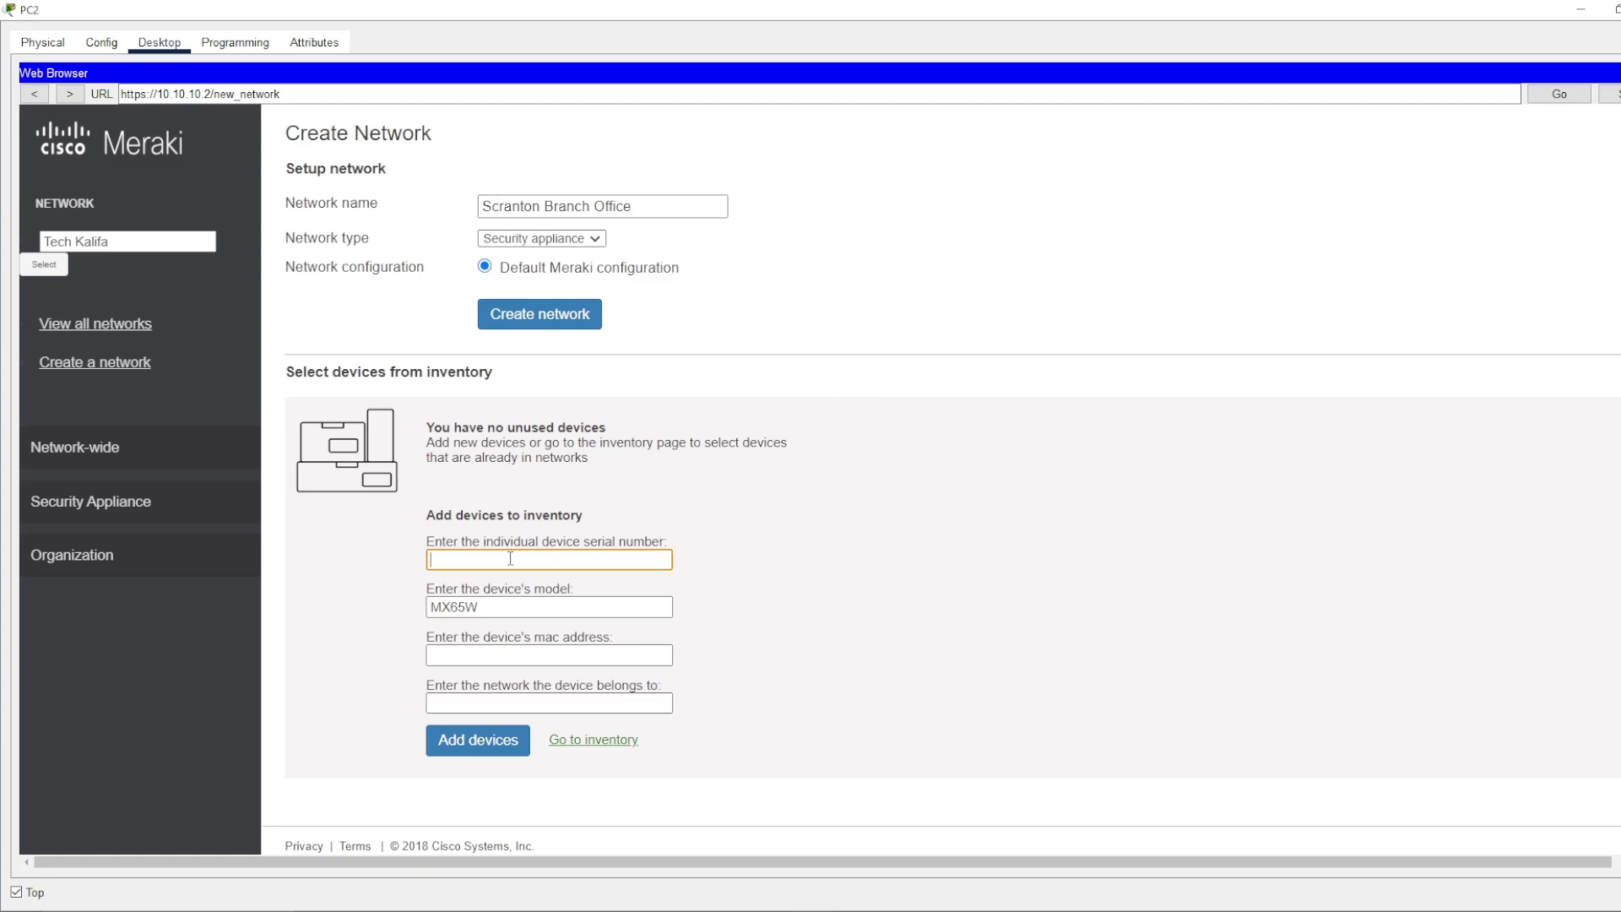
type("sdf")
key("ctrl+v")
left_click(475, 655)
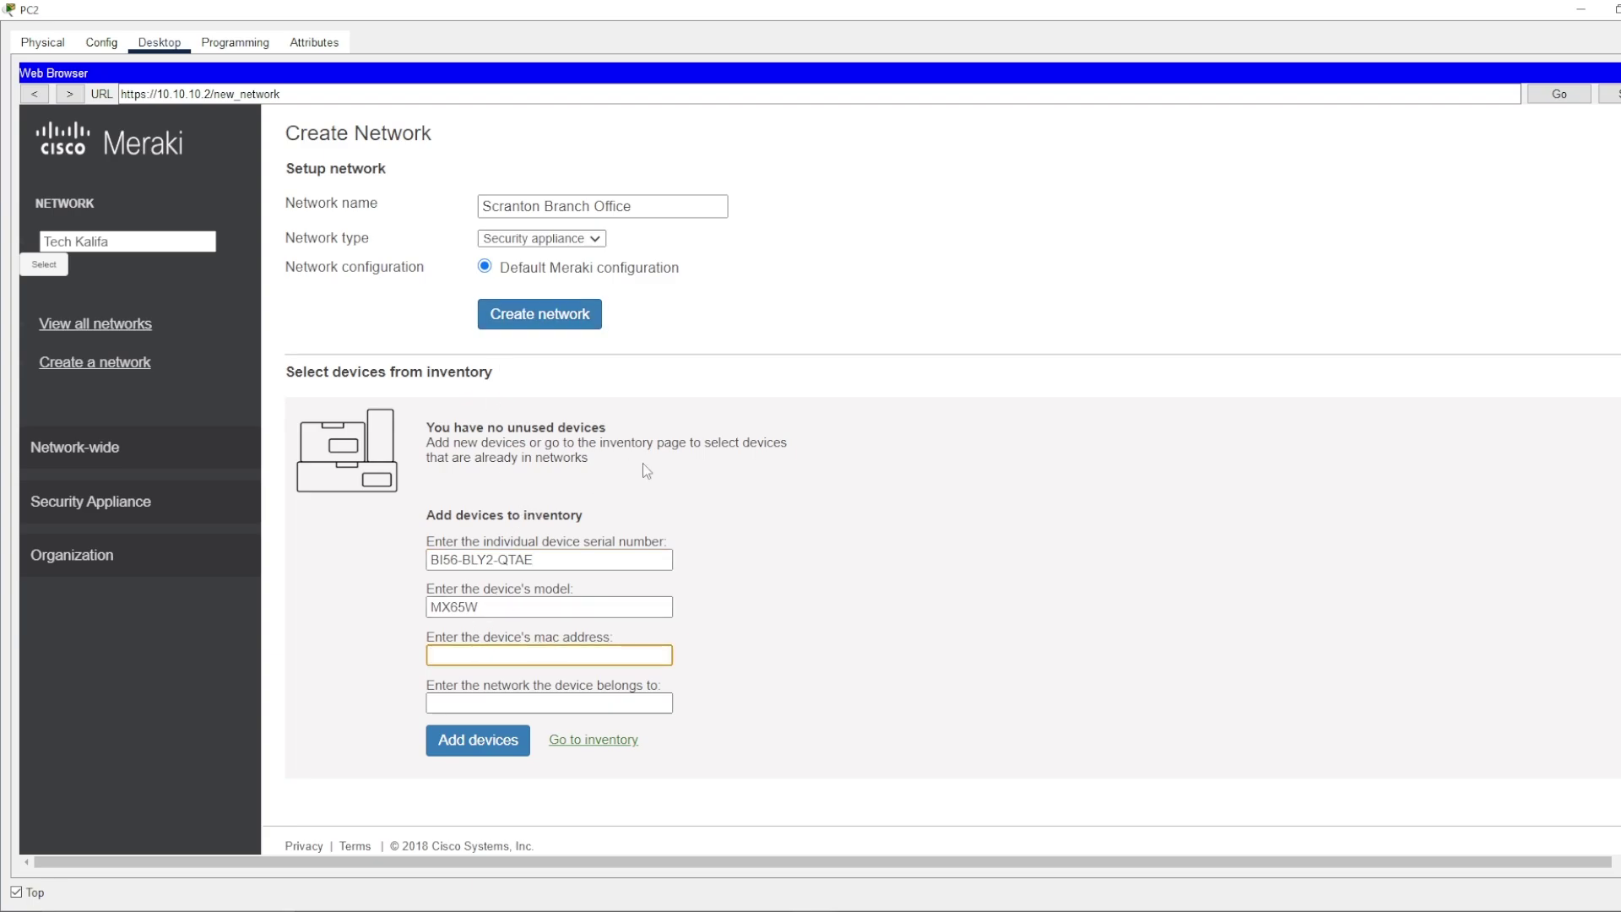
left_click_drag(427, 16, 1181, 135)
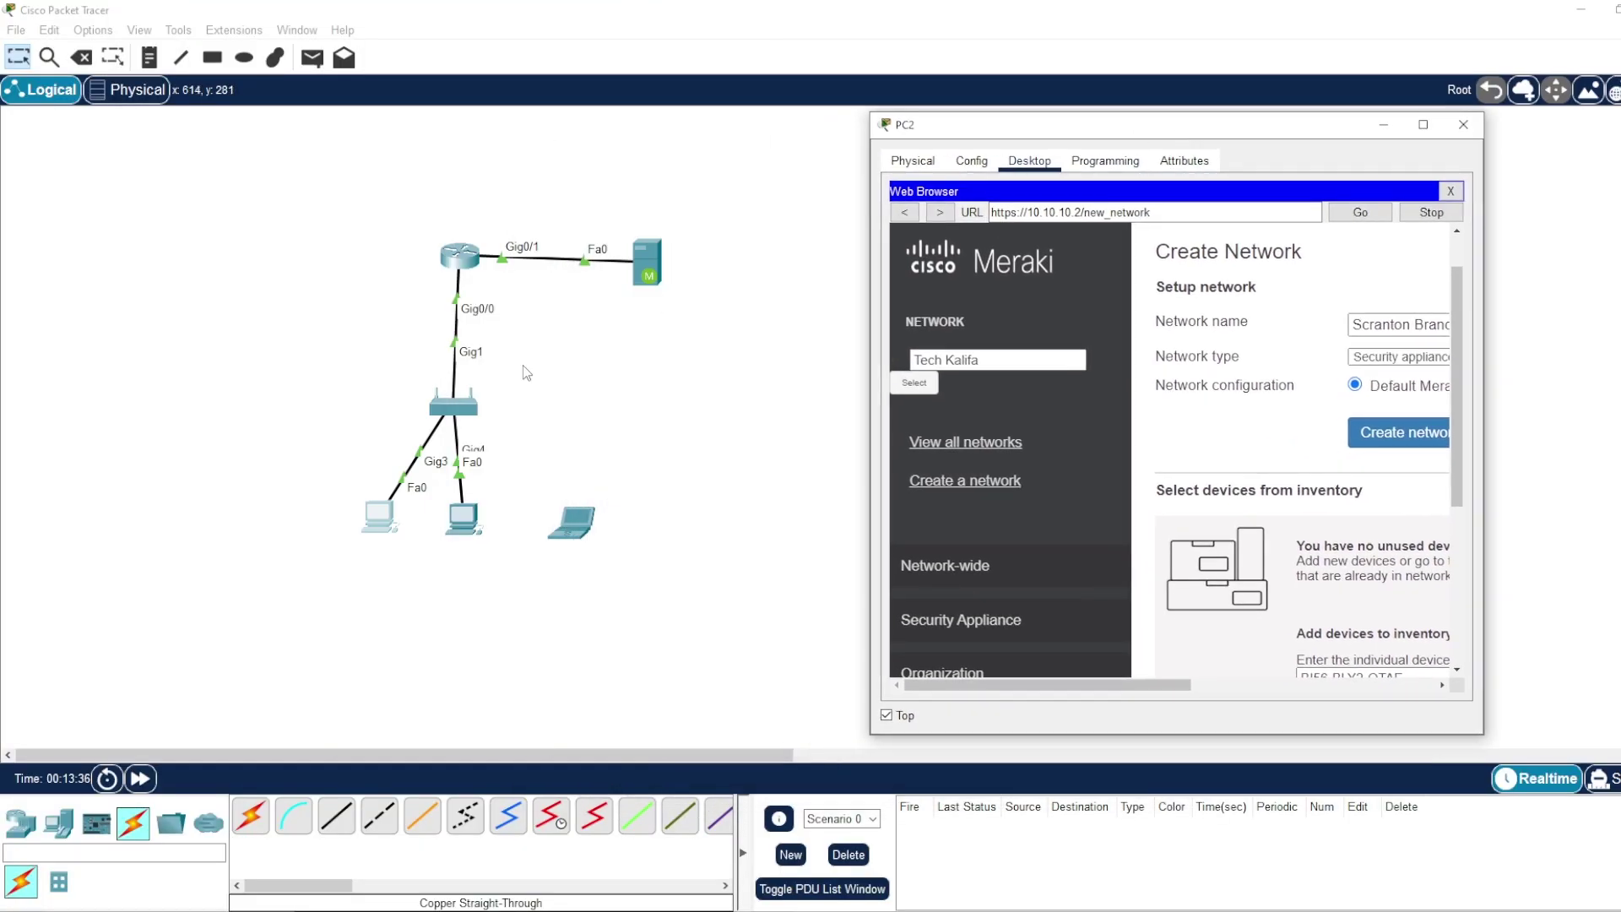
- Switch PC3's IPv4 configuration to DHCP and show its FastEthernet0 settings
left_click_drag(1017, 126, 898, 155)
left_click(379, 517)
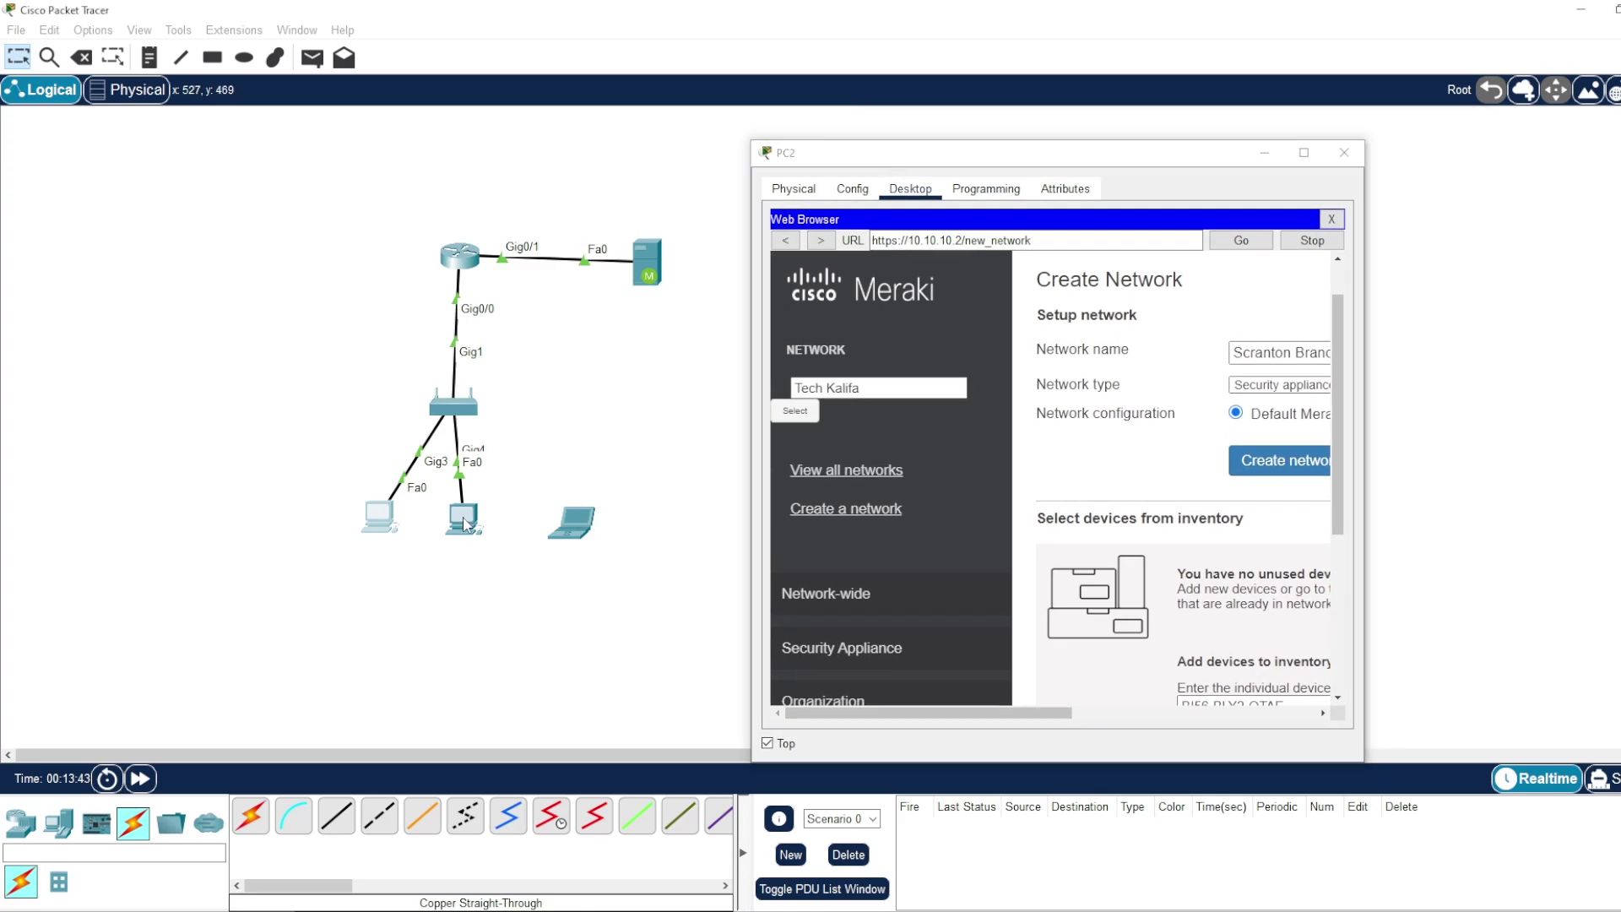
left_click_drag(661, 193, 246, 119)
left_click(267, 164)
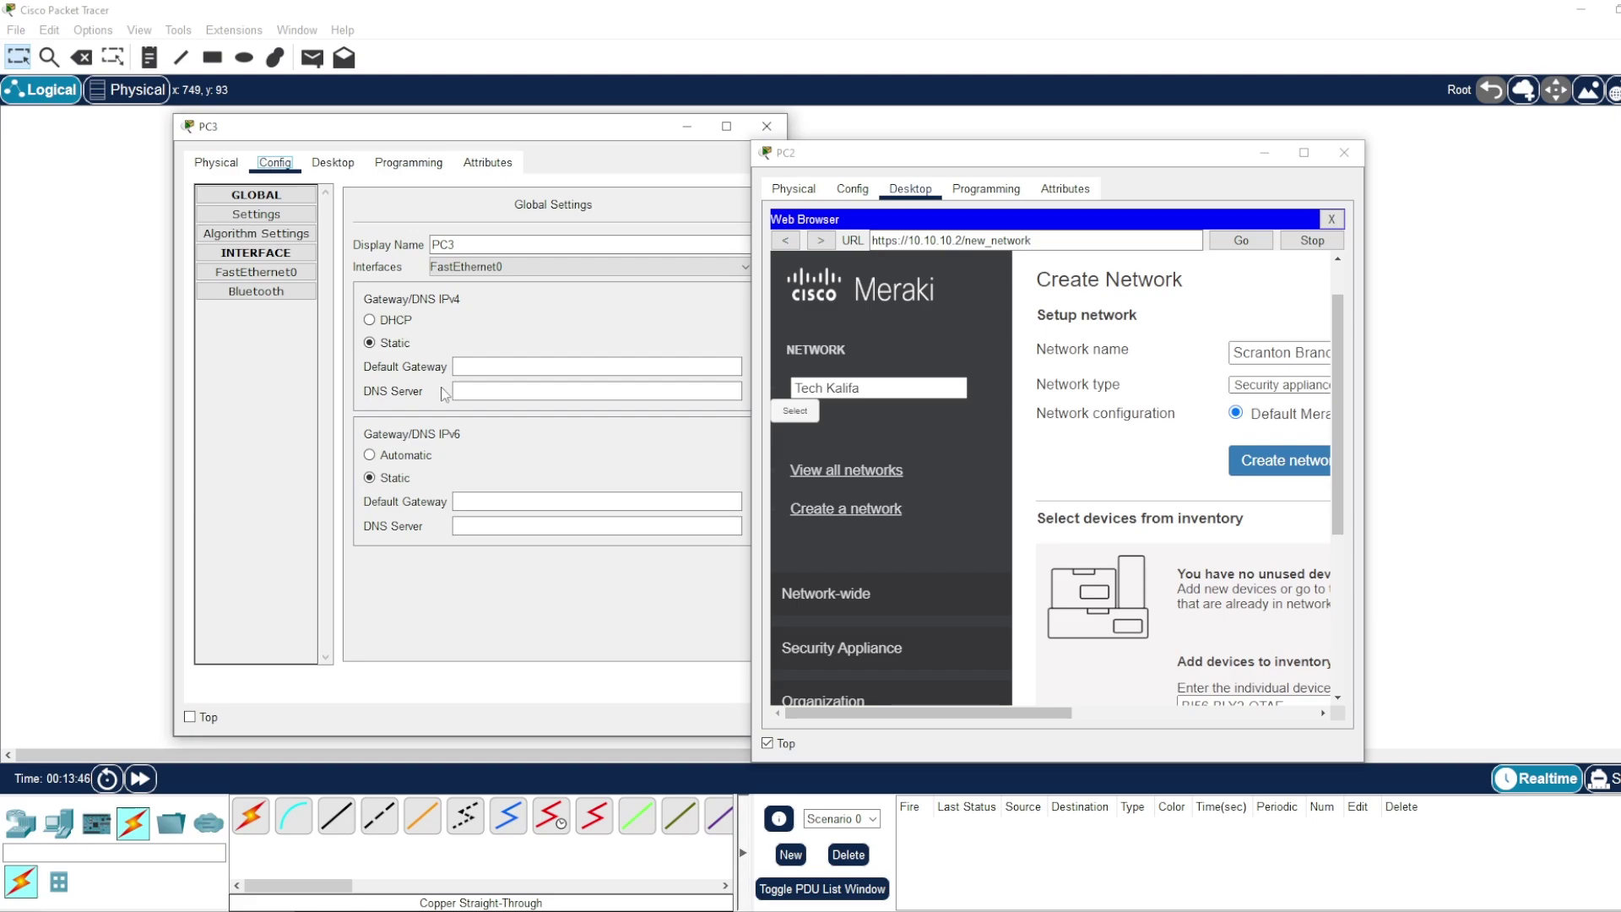
left_click(371, 322)
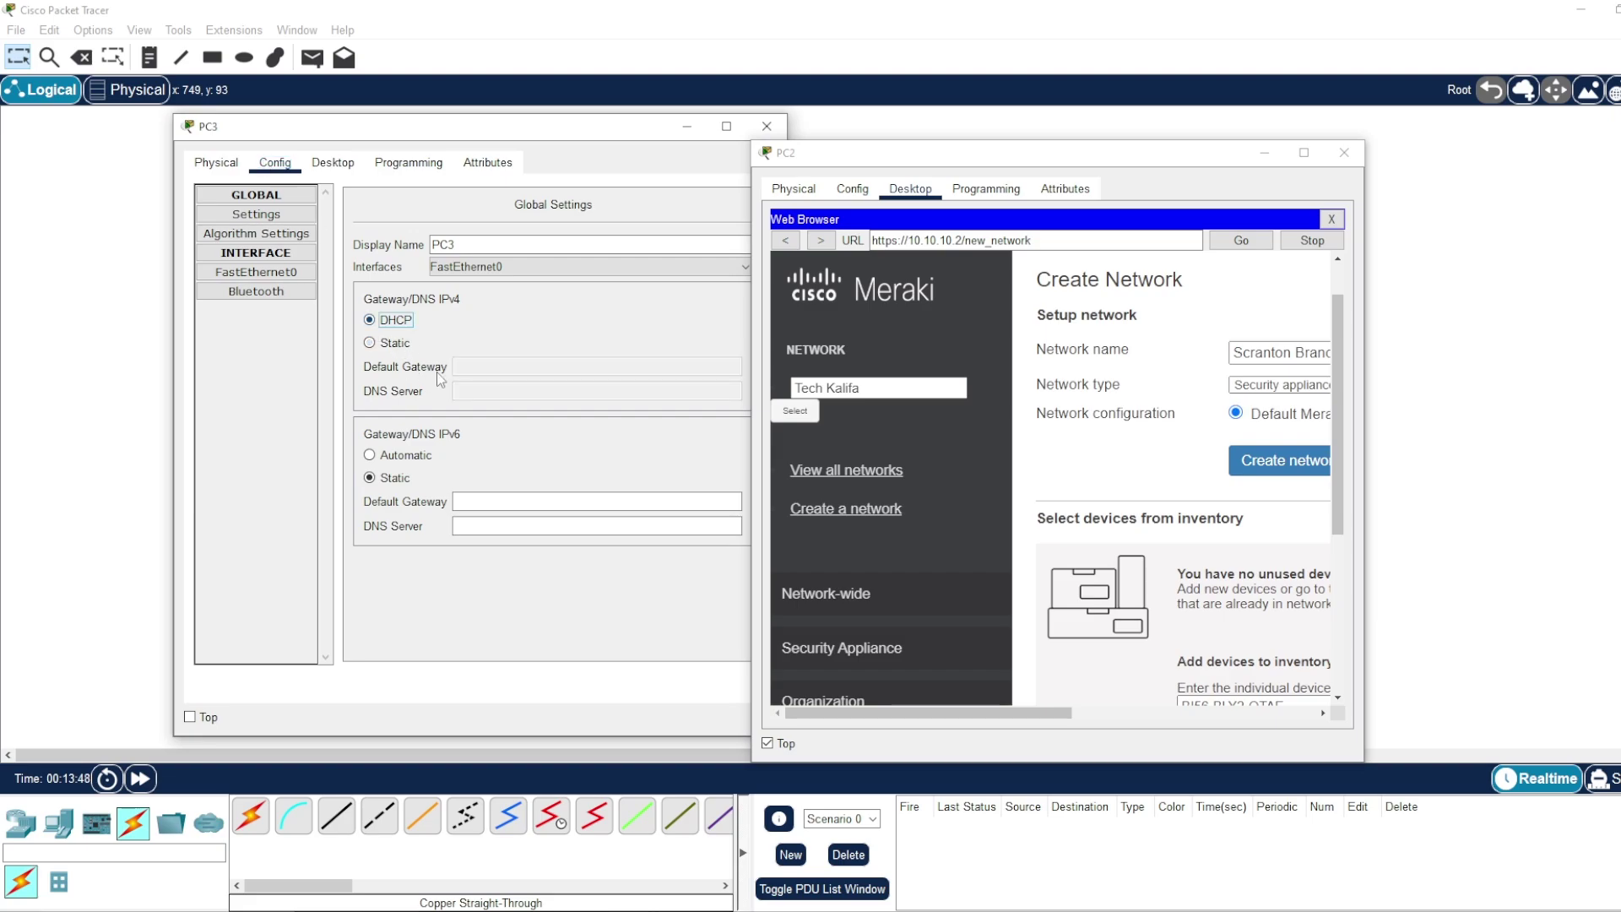
left_click(273, 281)
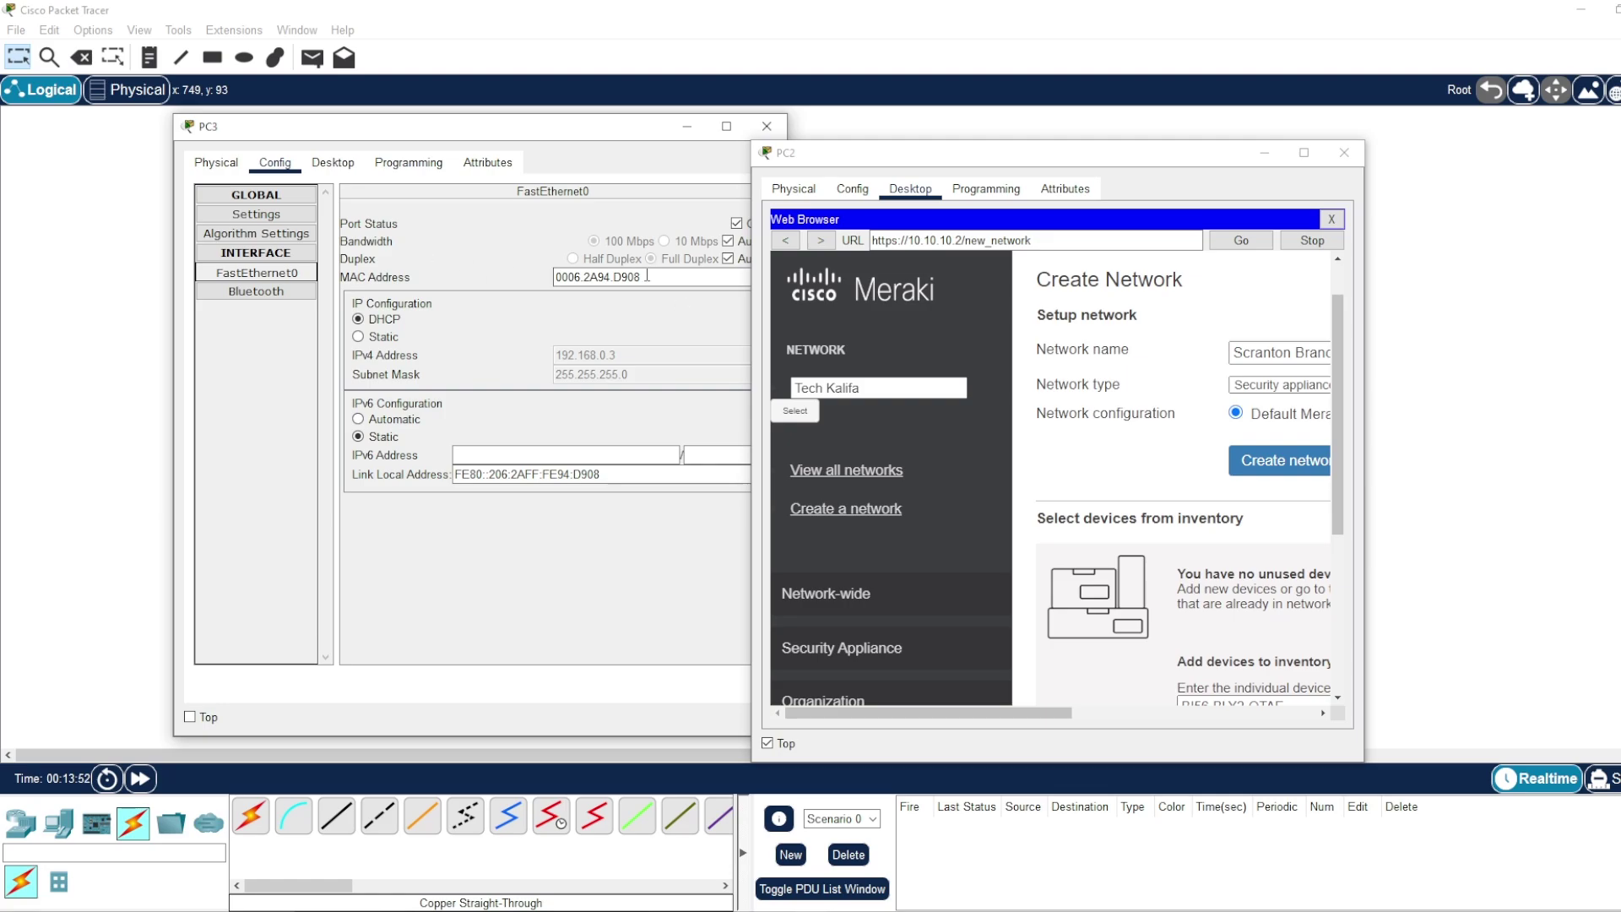
- Copy PC3's MAC address 0006.2A94.D908 to the clipboard
double_click(646, 275)
right_click(596, 276)
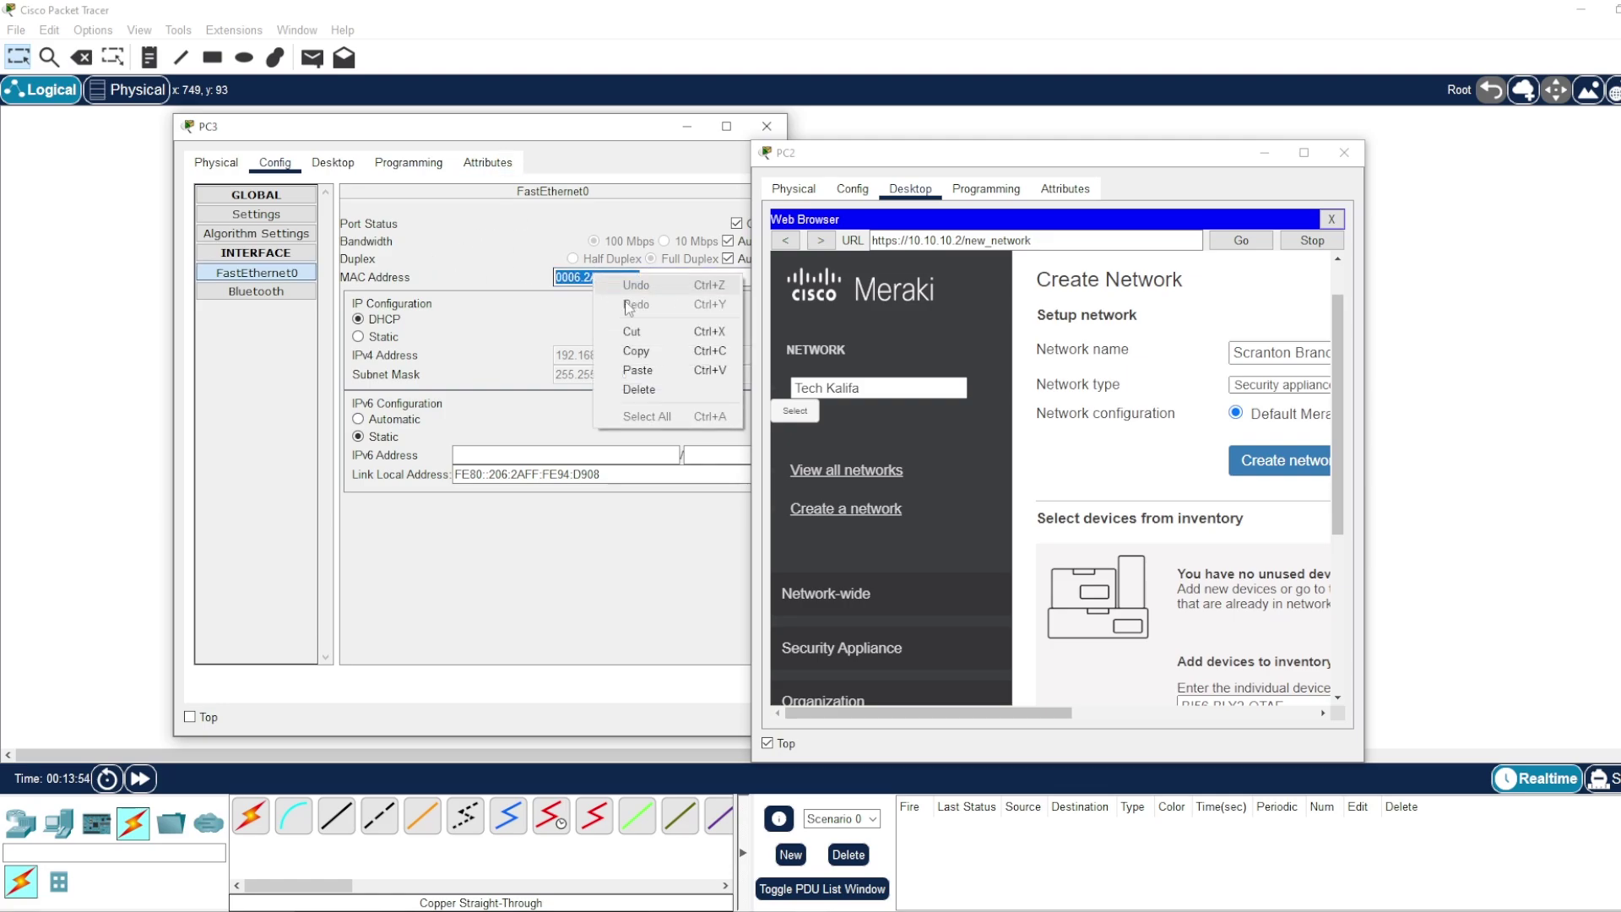
left_click(628, 353)
left_click_drag(627, 129, 508, 161)
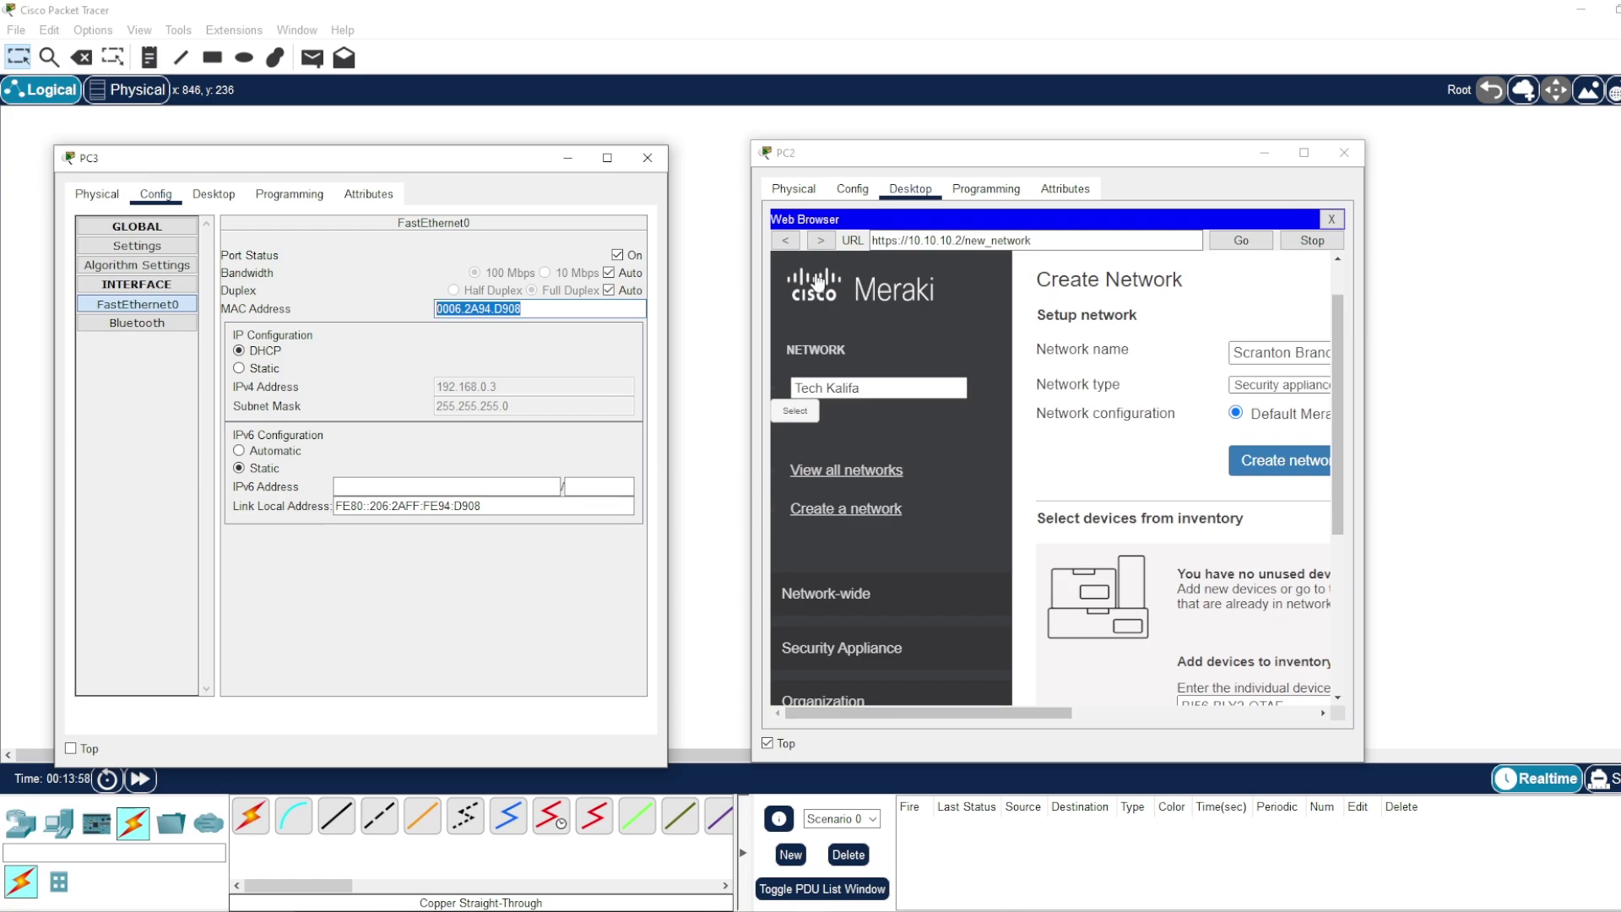
left_click_drag(458, 161, 475, 159)
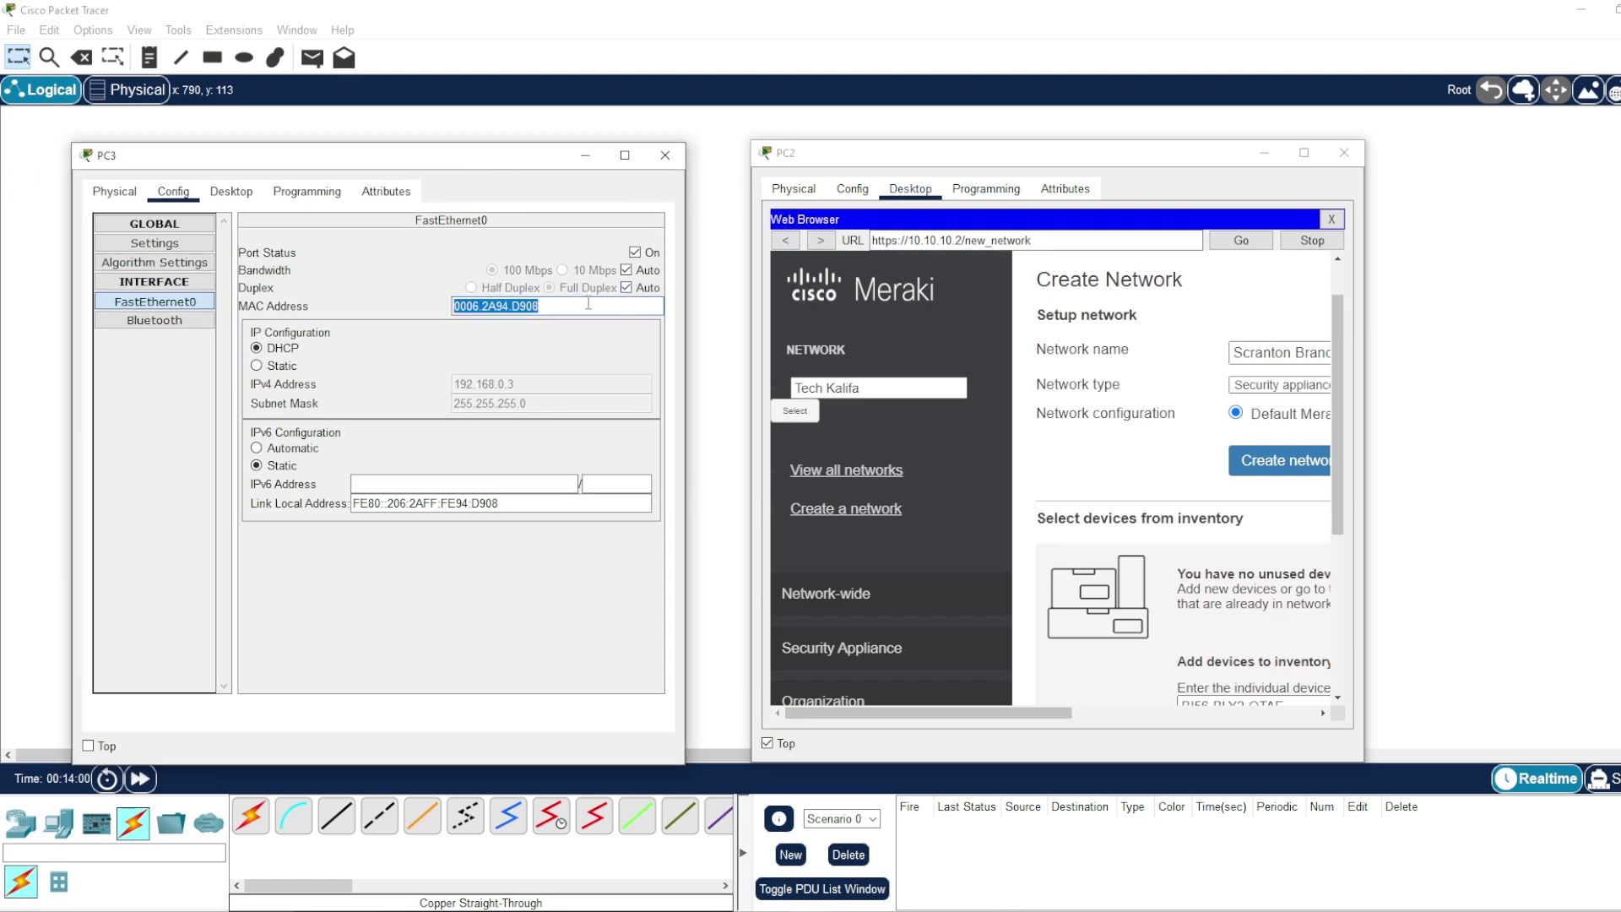
right_click(509, 302)
left_click(570, 378)
- Close PC3 and bring PC2's Meraki browser back to full screen
left_click(665, 155)
left_click_drag(910, 158, 529, 121)
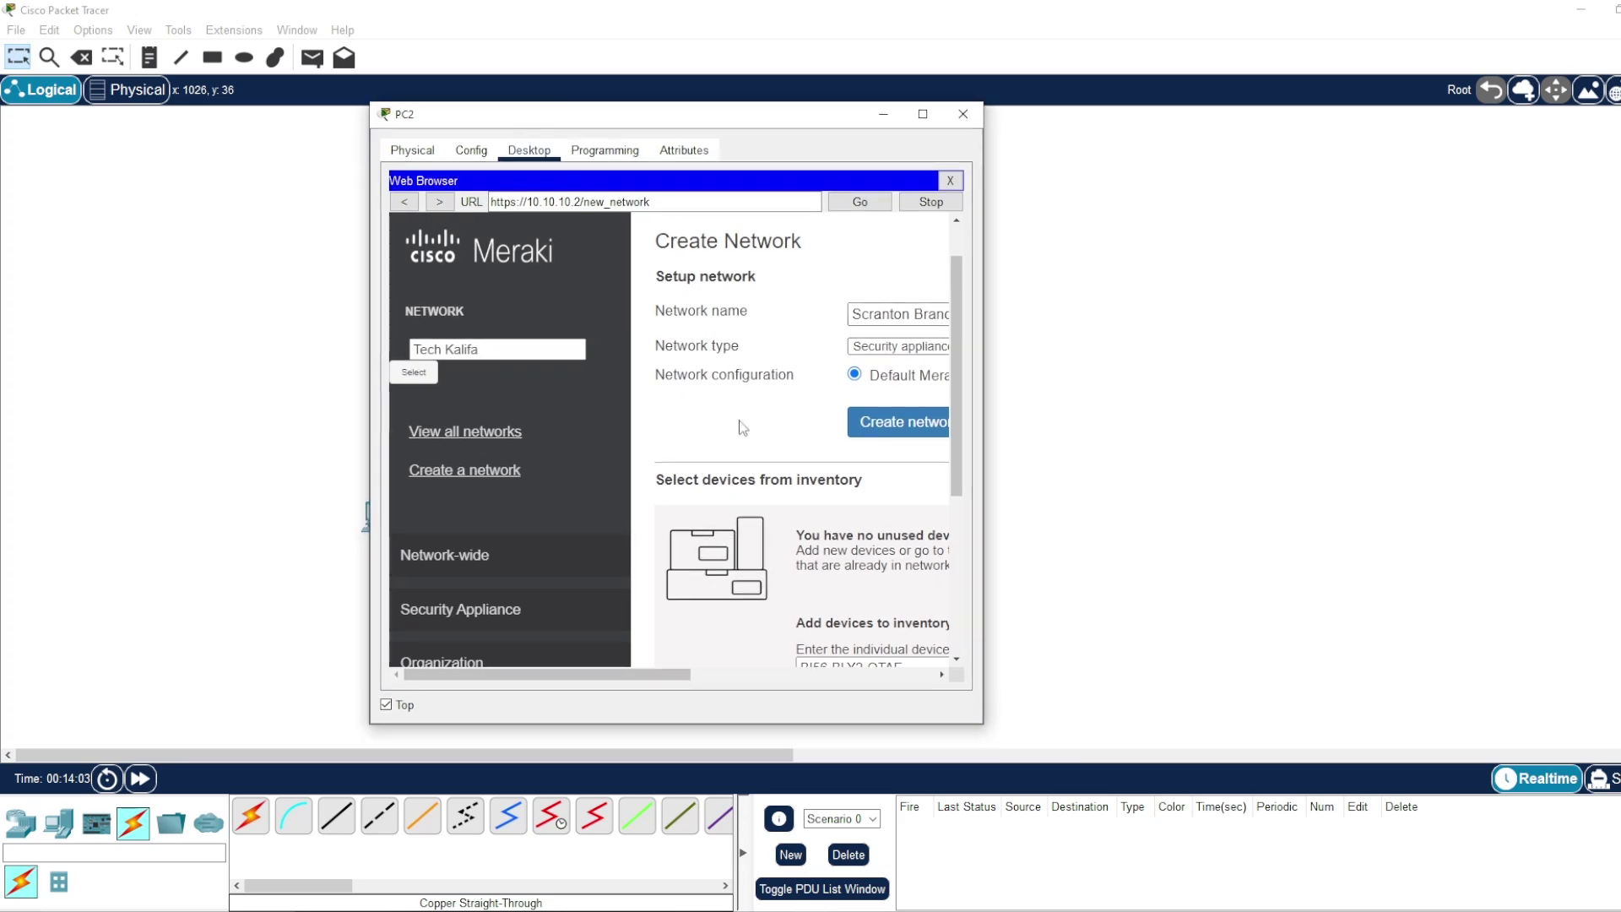
scroll(775, 534, "down", 5)
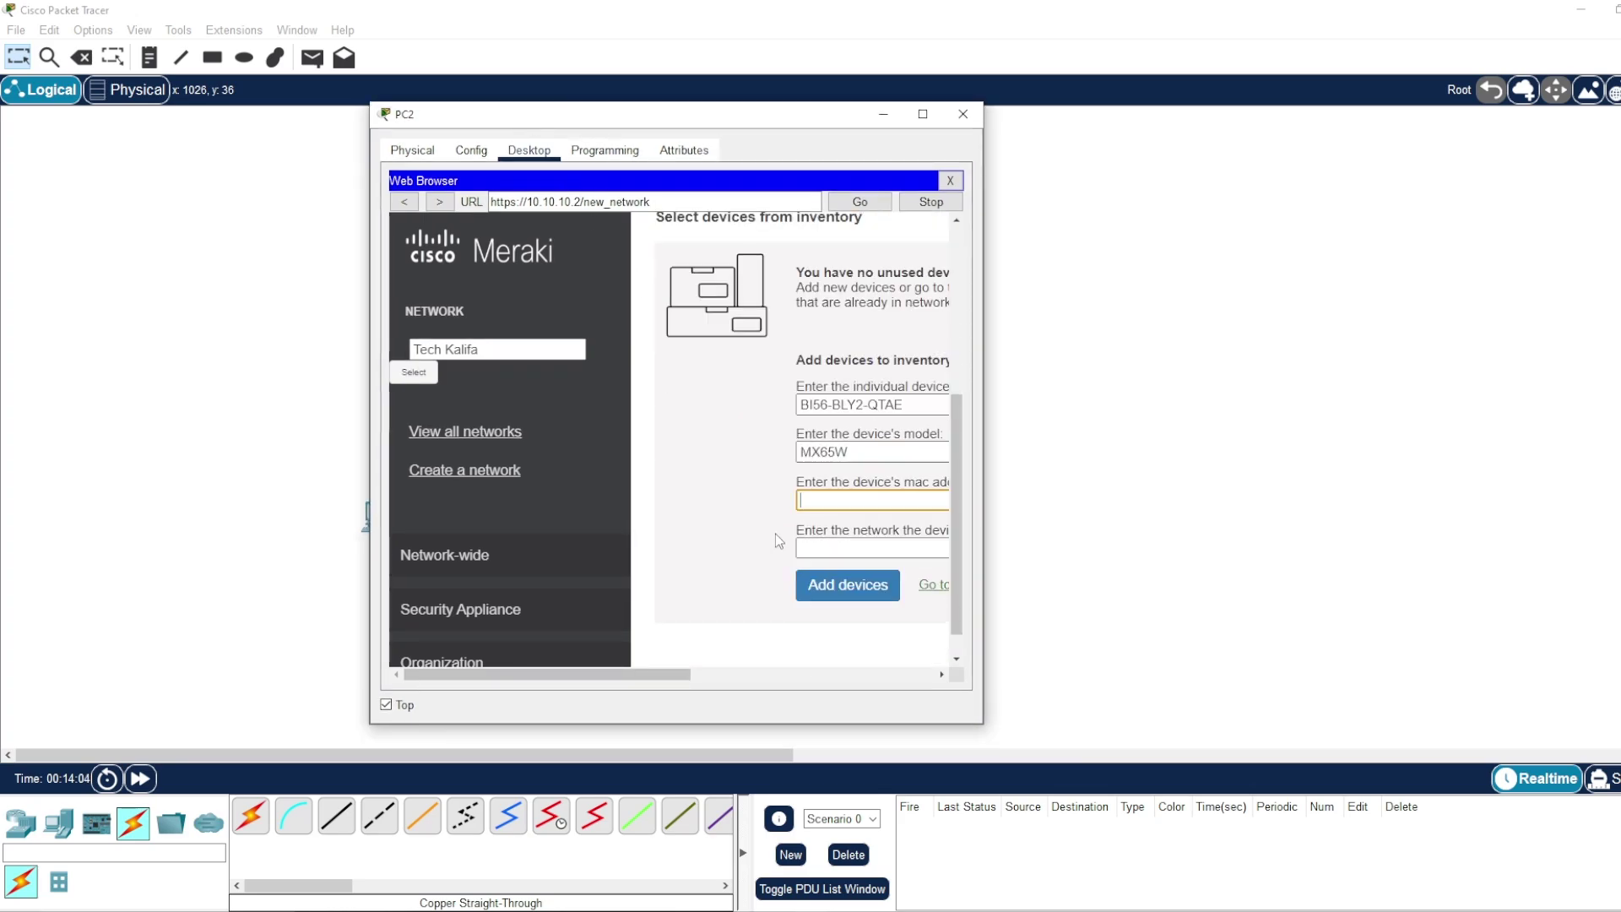
left_click(929, 115)
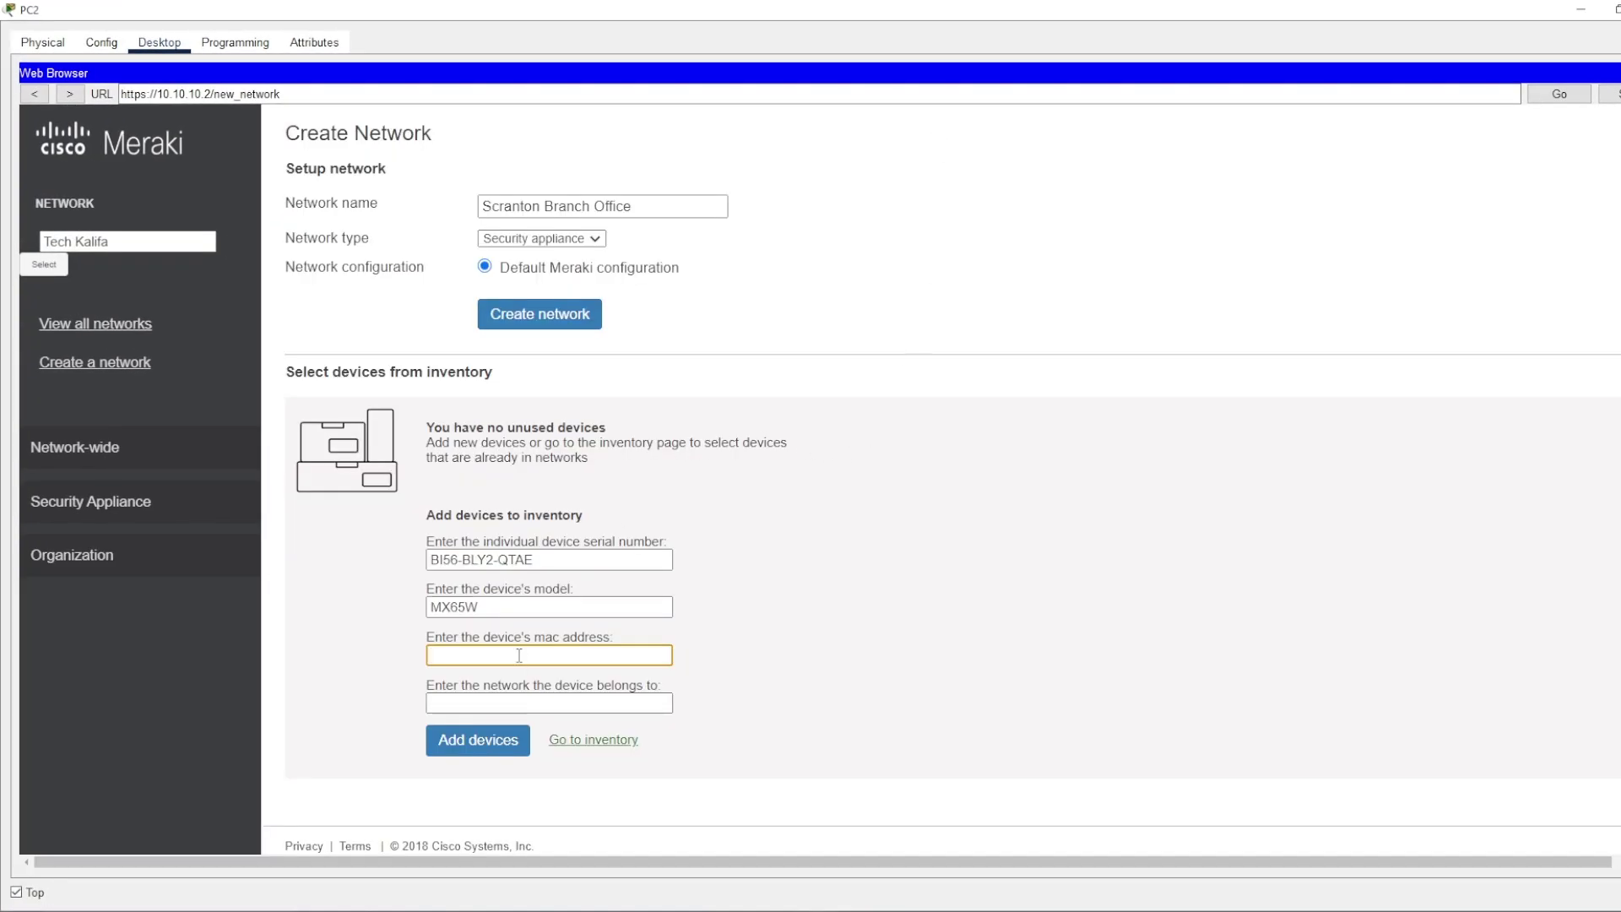
- Enter MAC 0006.2A94.D908 and network Tech Kalifa for the MX65W, then add the device
key("ctrl+v")
left_click(505, 707)
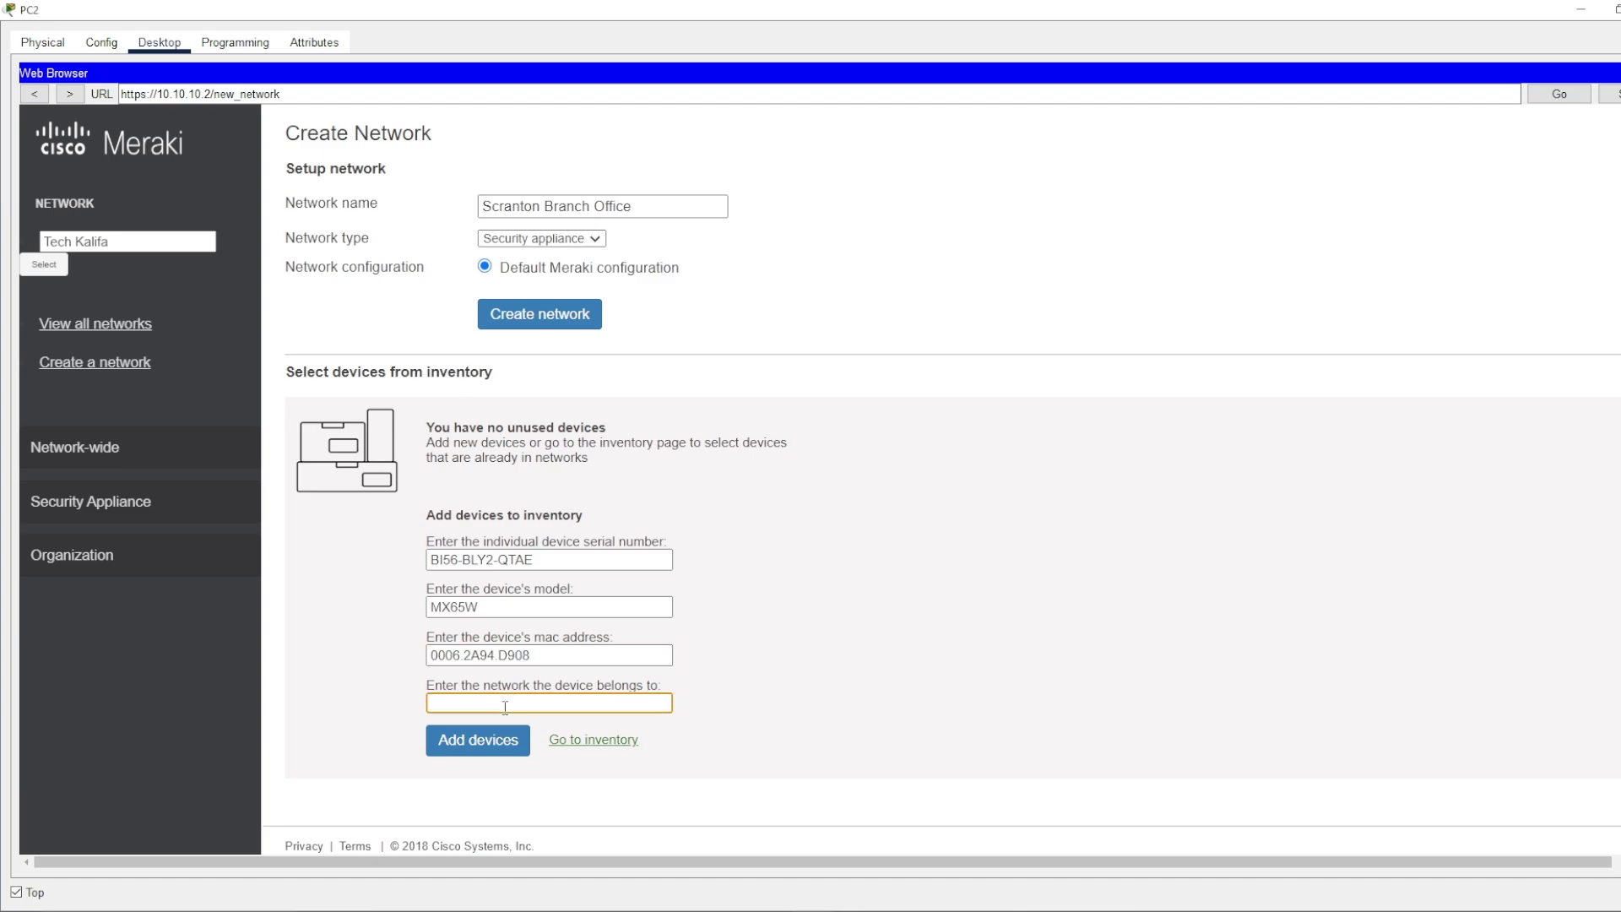
left_click(160, 242)
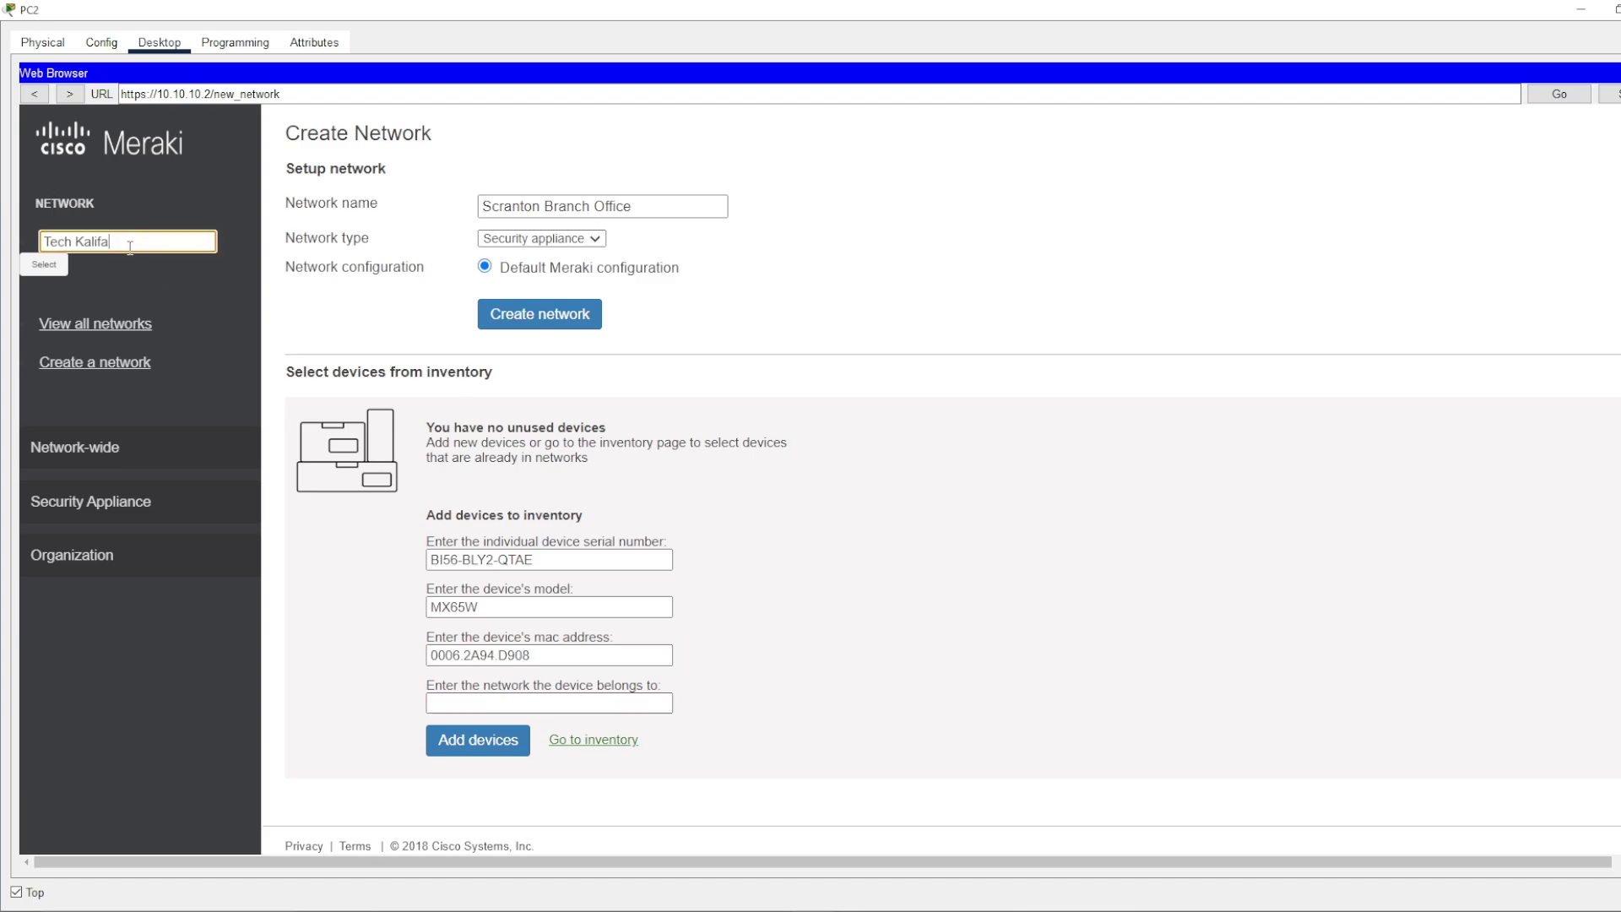
key("ctrl+a")
key("ctrl+v")
key("ctrl+z")
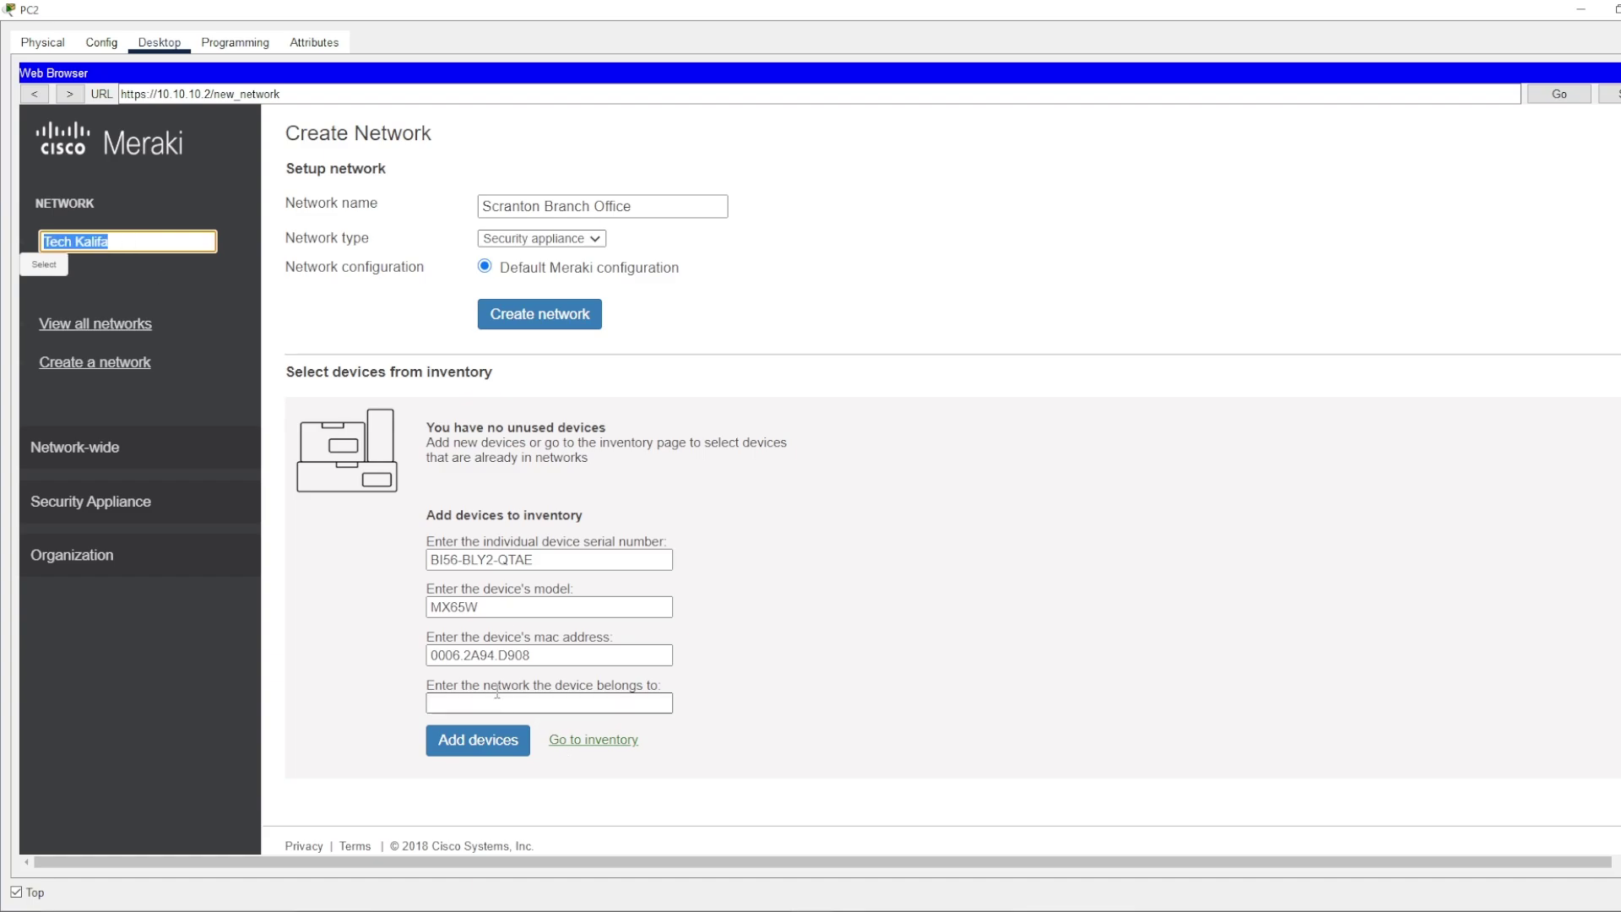
left_click(491, 703)
key("ctrl+v")
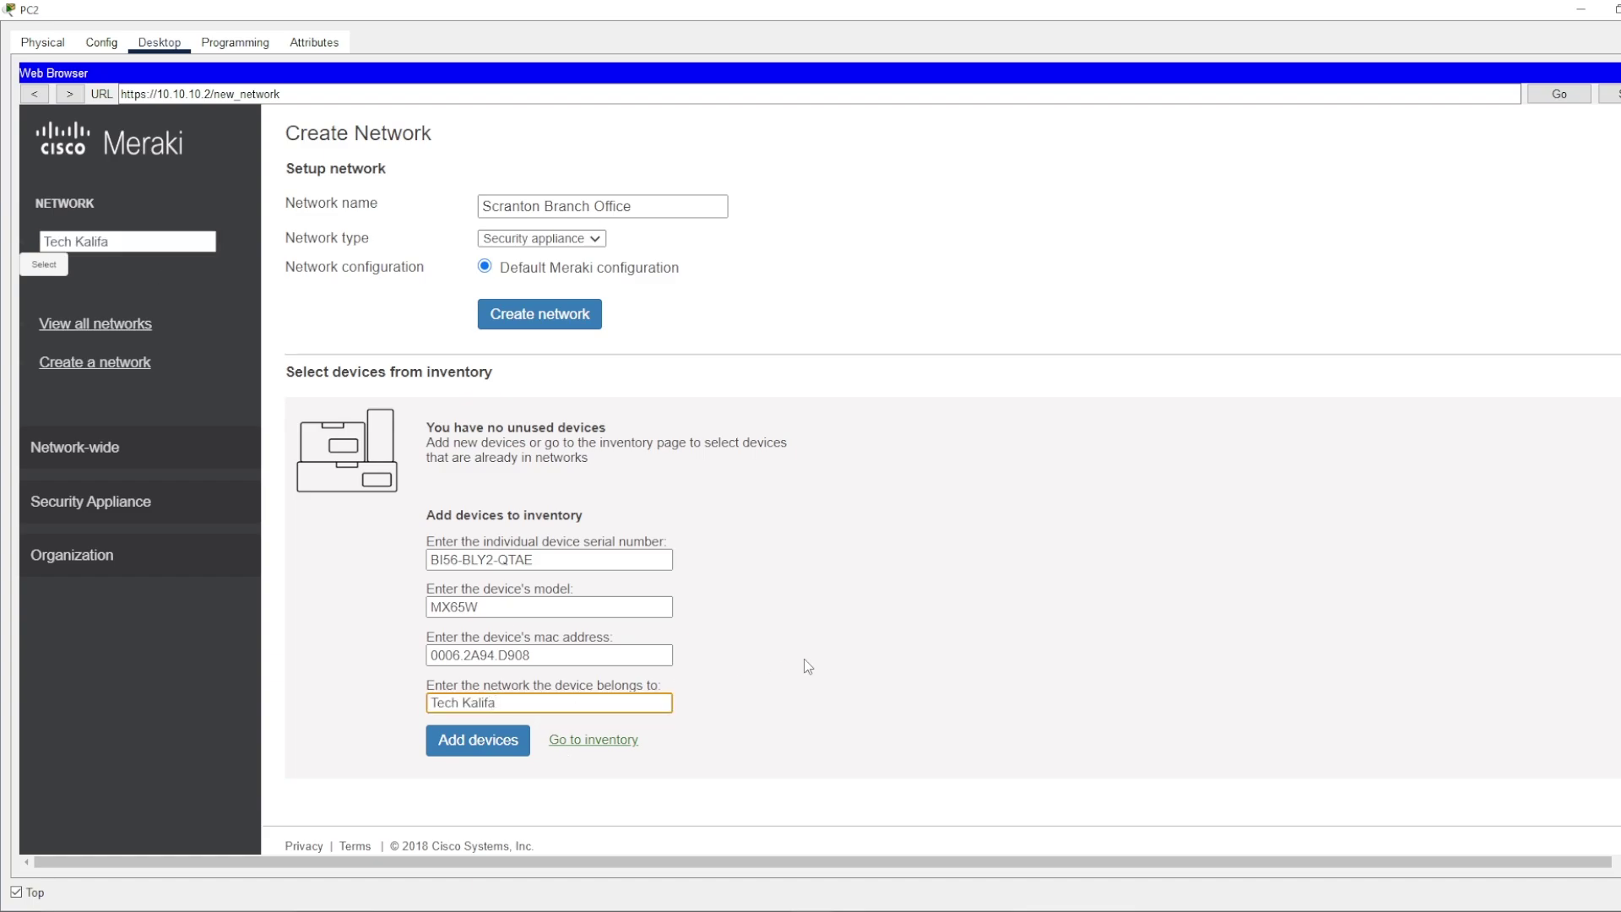
left_click(809, 665)
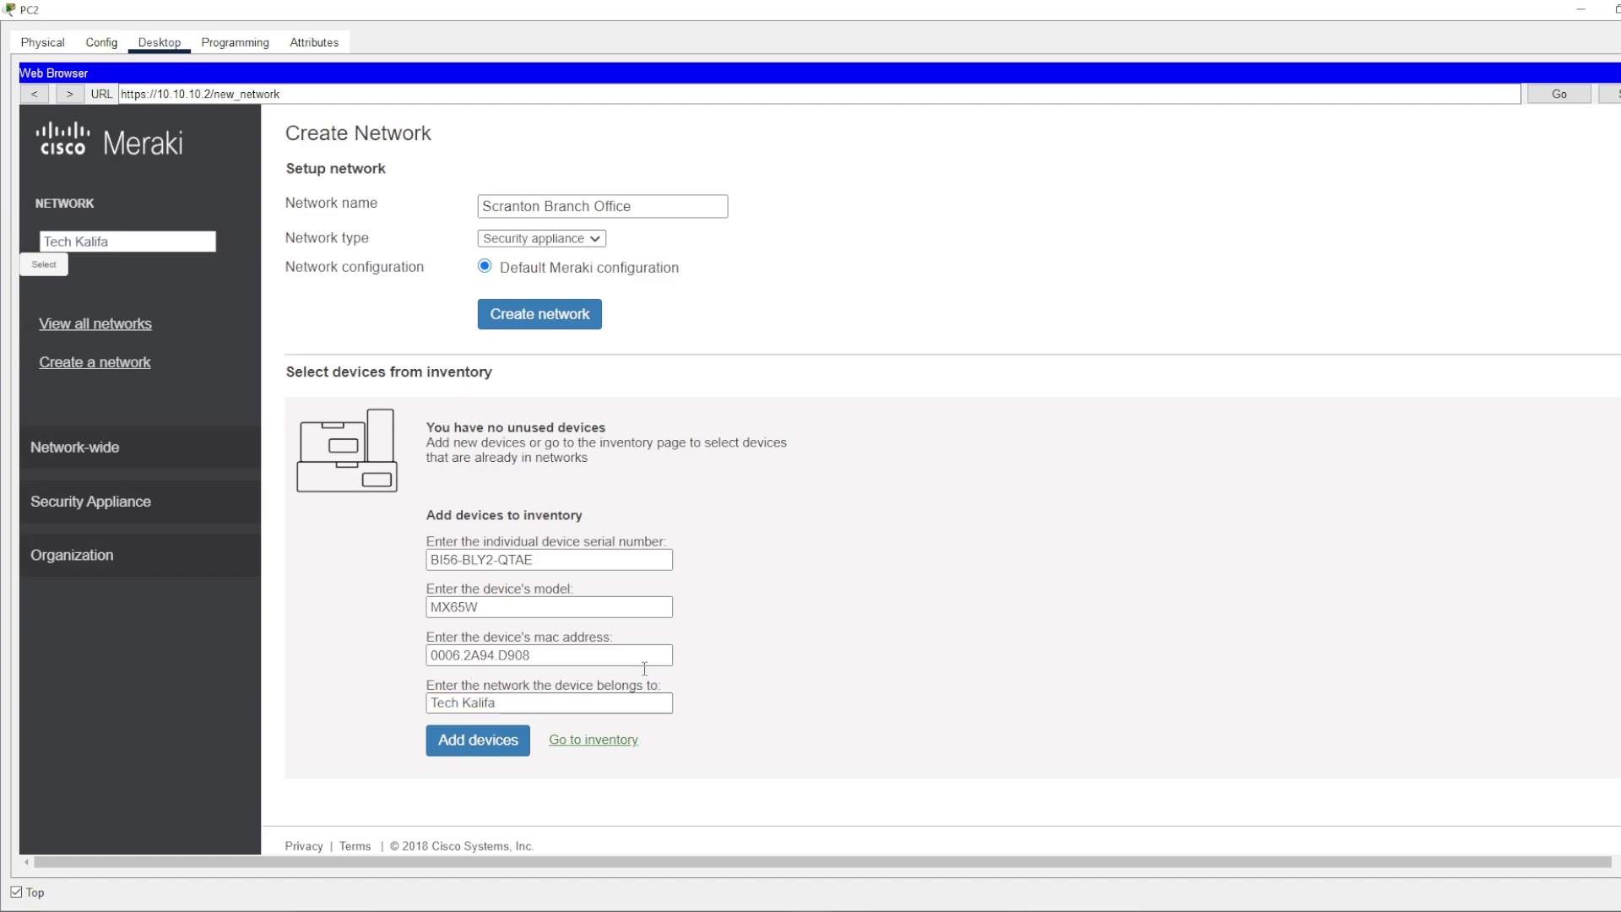
left_click(437, 758)
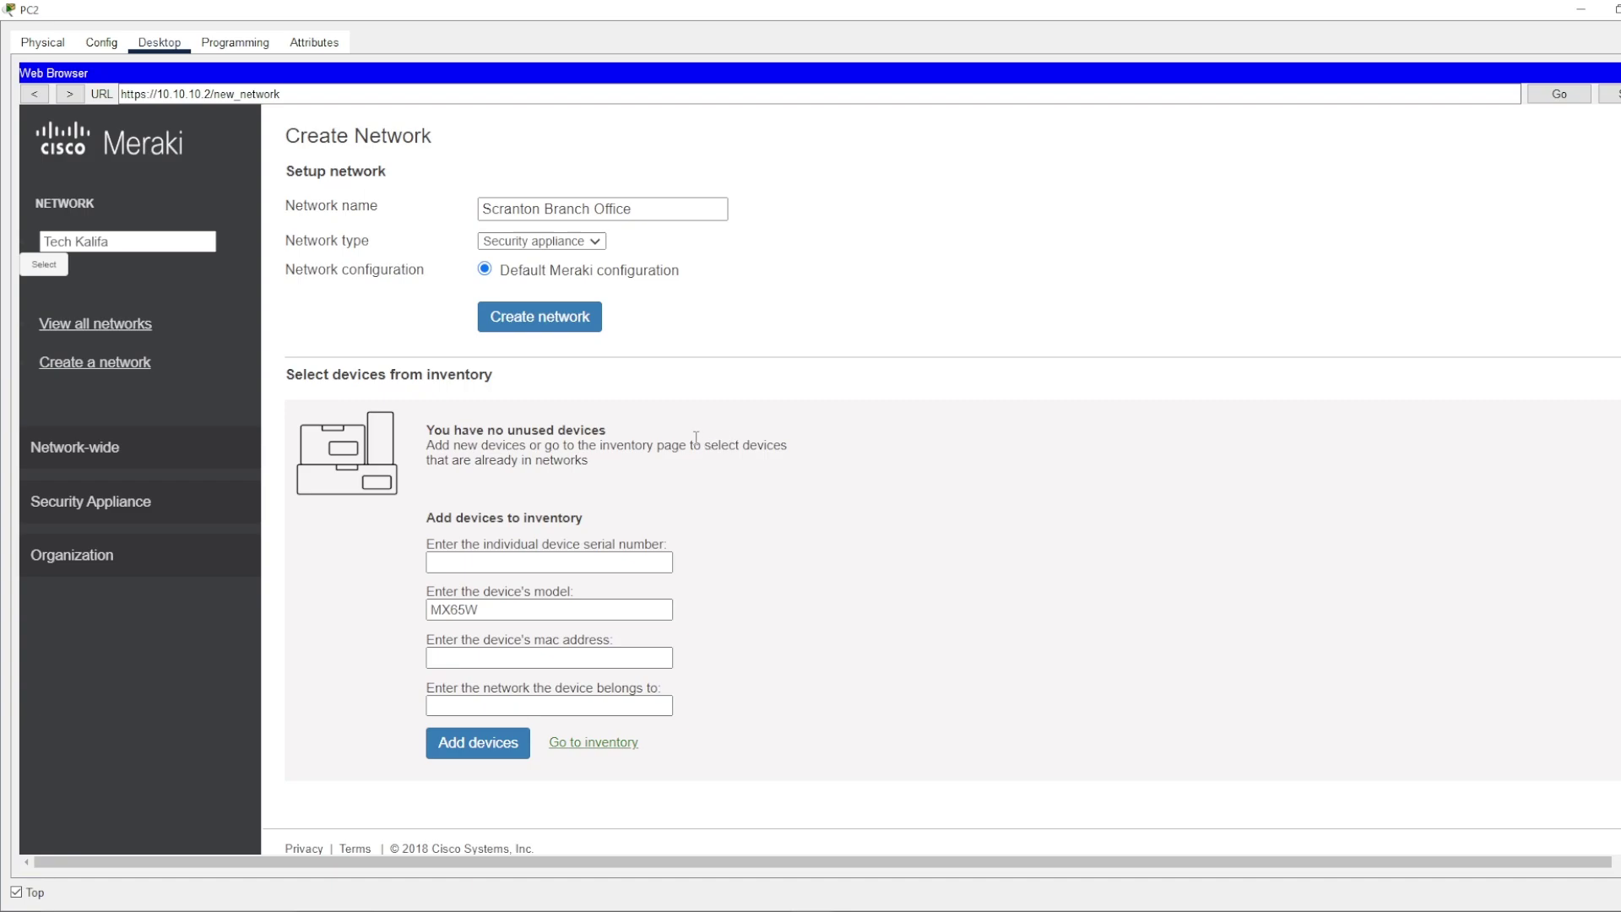
- Restore PC2's browser window, move it over the topology, and maximize it again
double_click(578, 9)
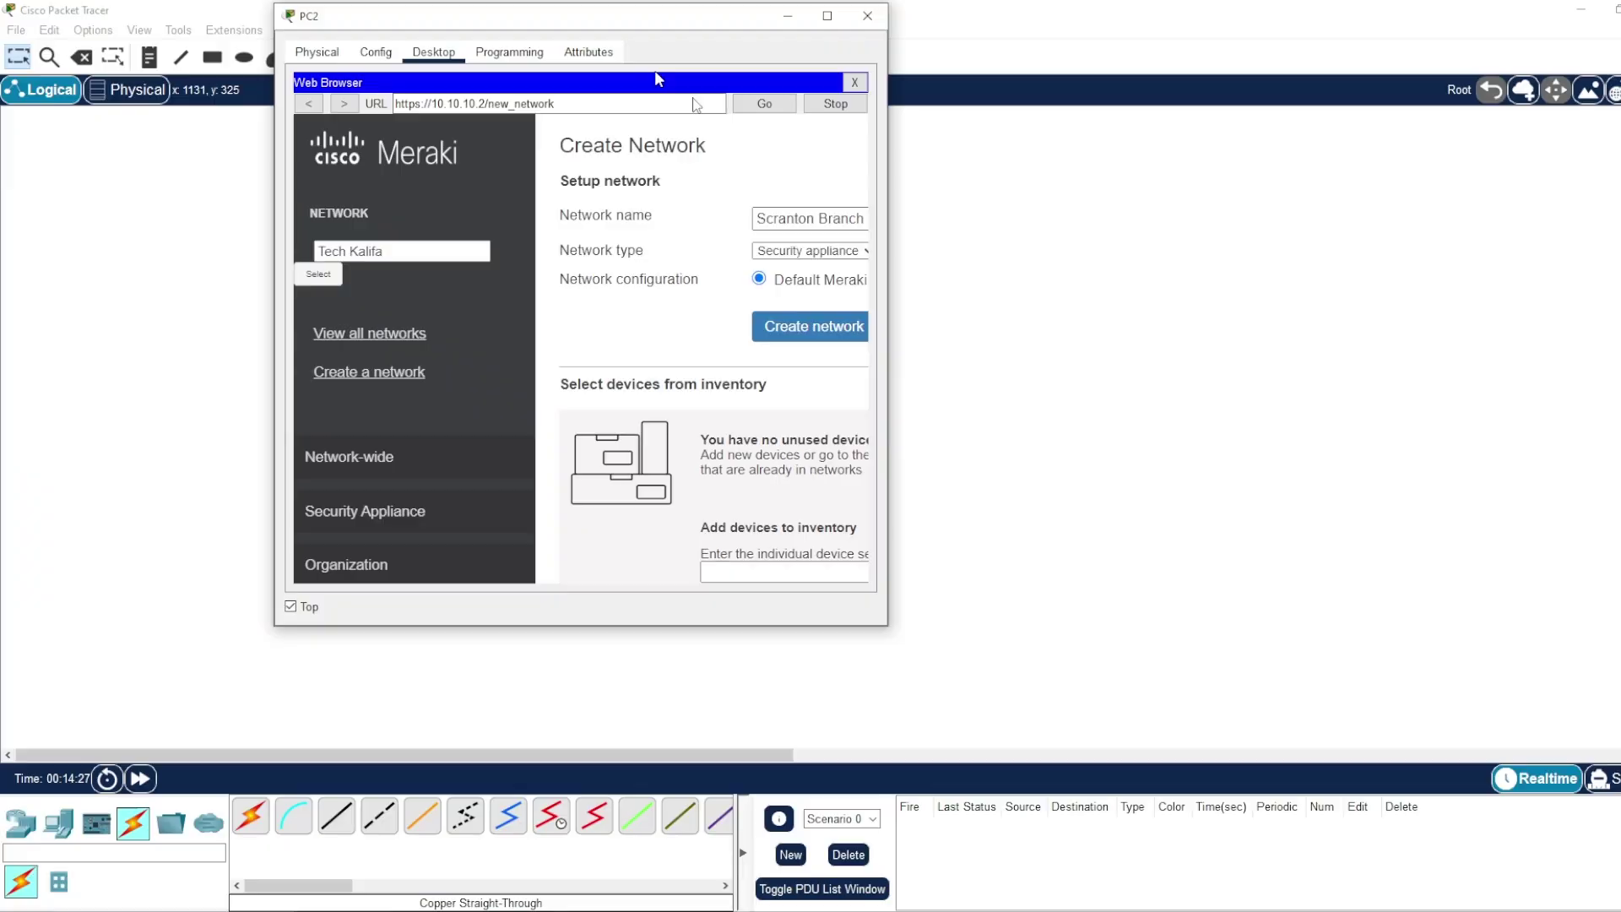
left_click_drag(587, 17, 1047, 193)
double_click(1047, 192)
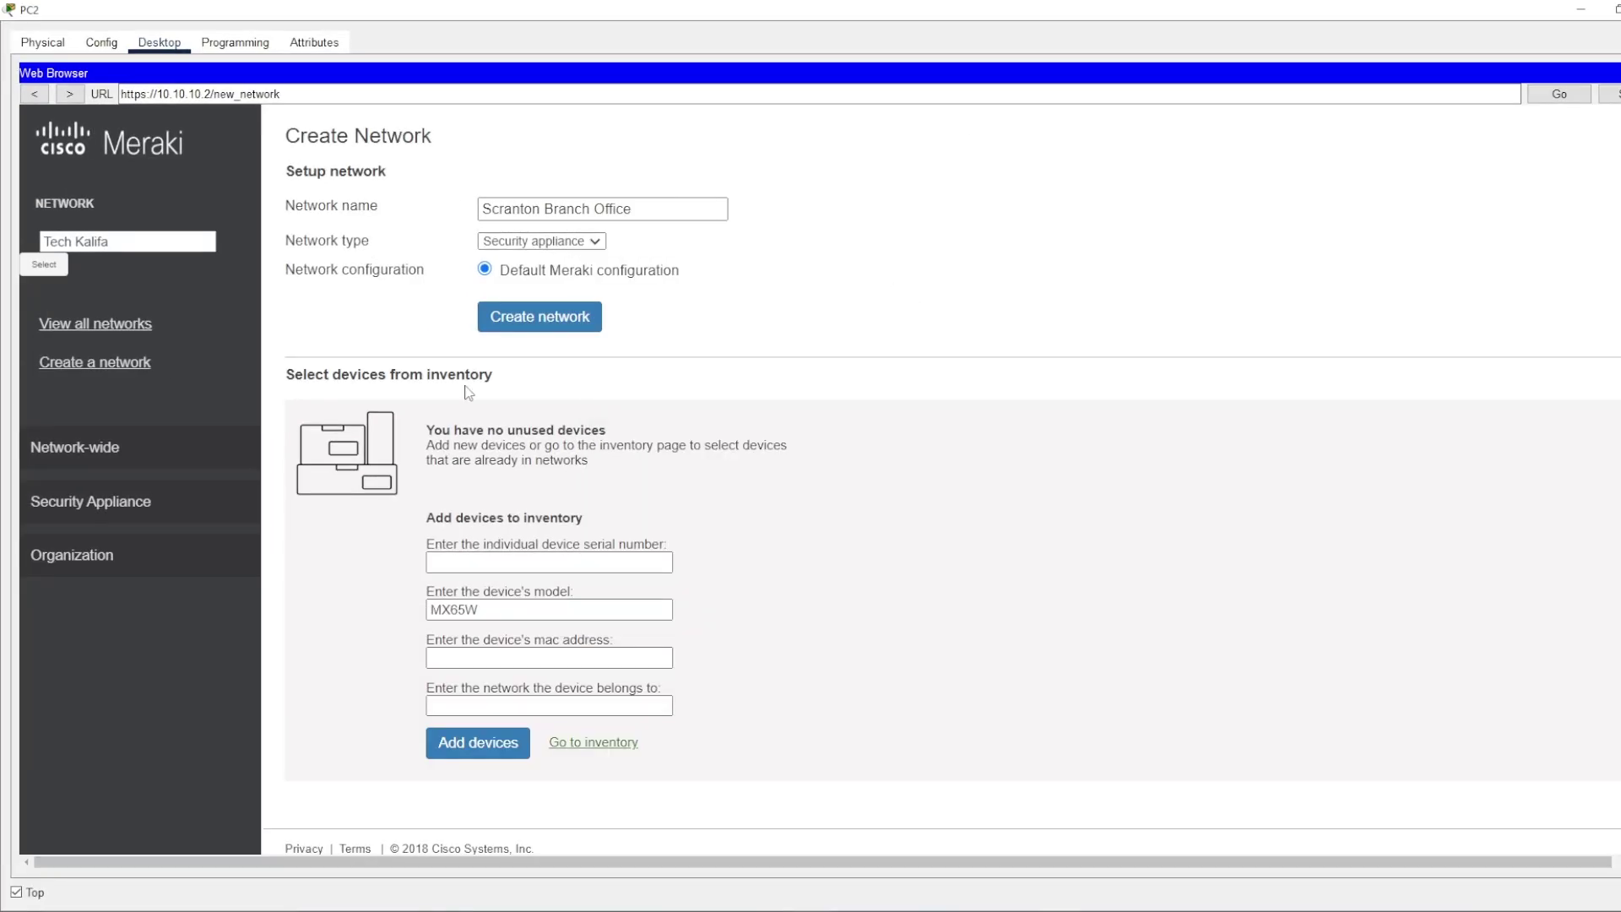
mouse_move(154, 595)
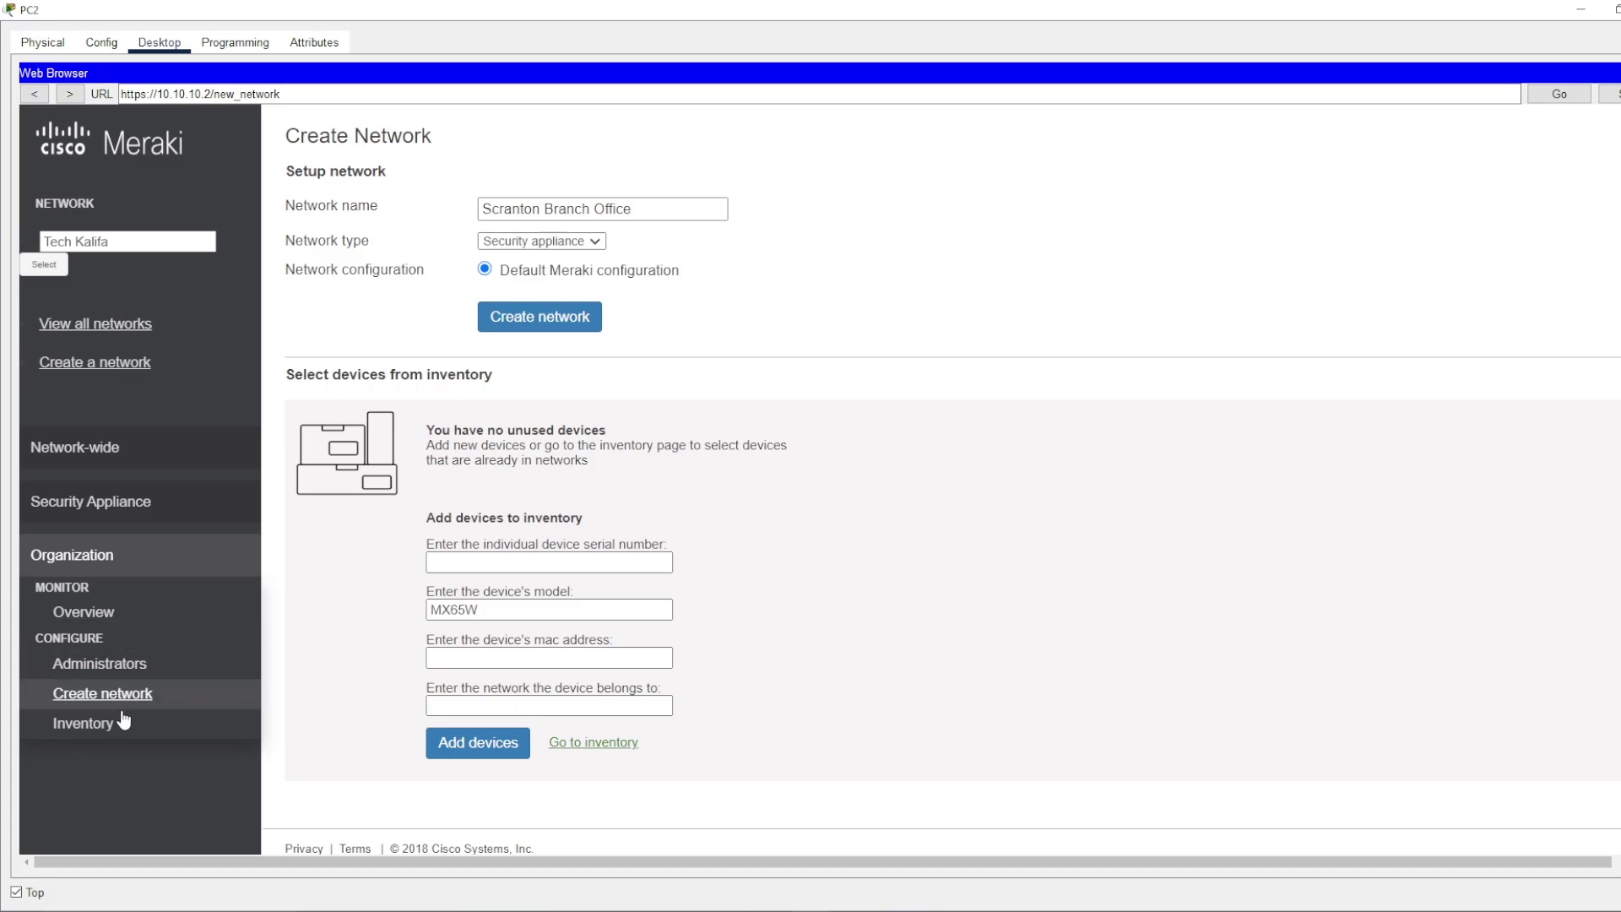
mouse_move(102, 561)
mouse_move(108, 511)
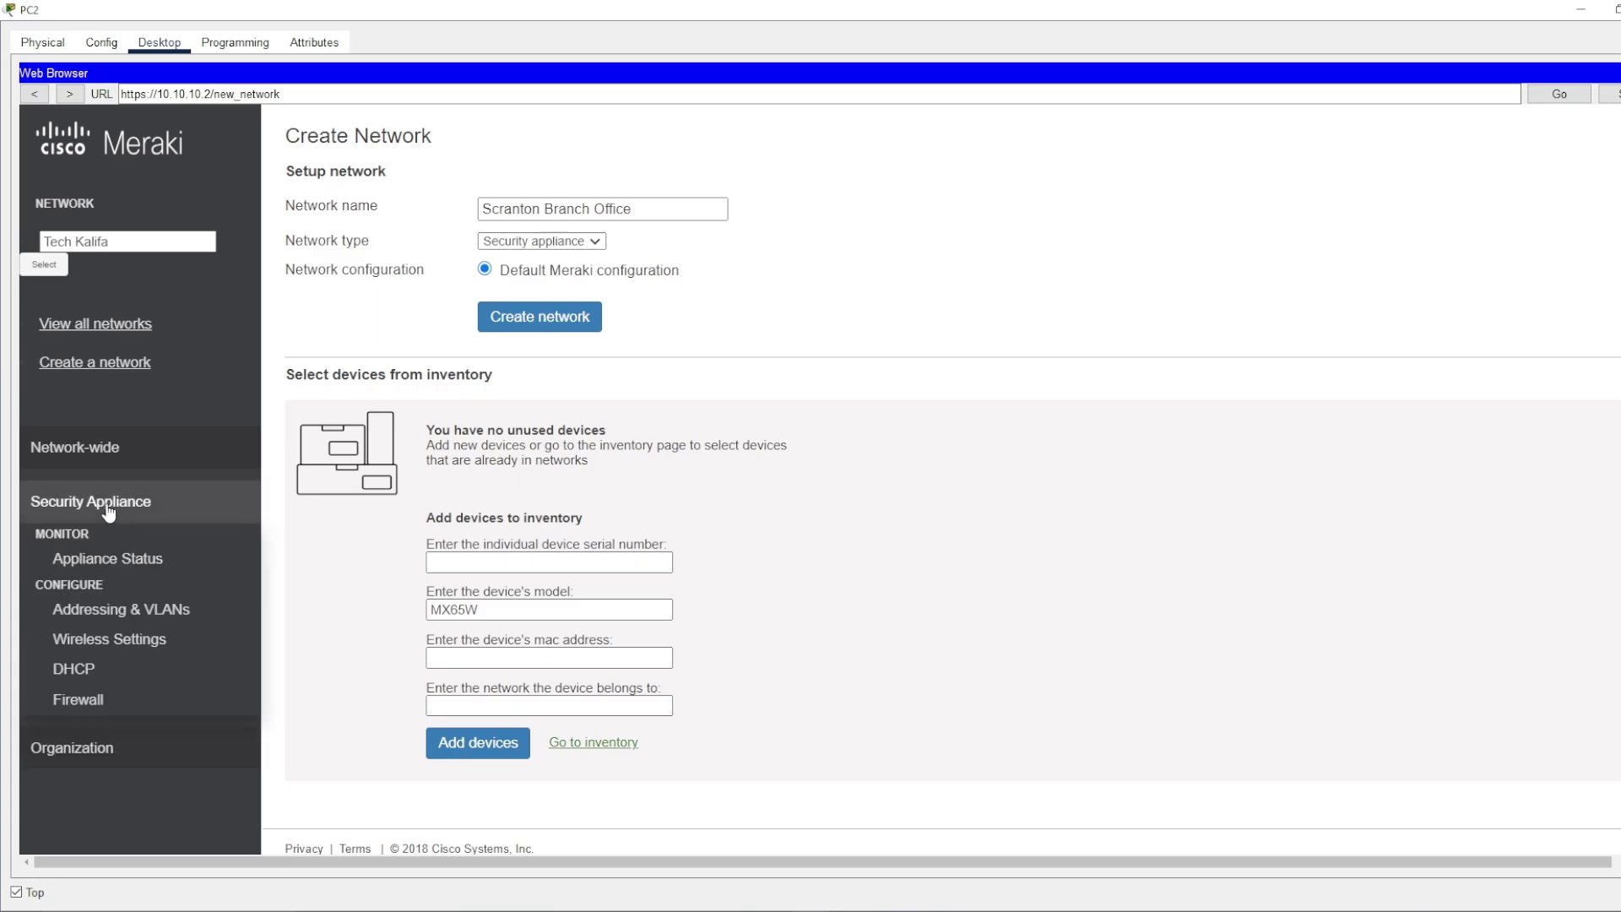
- On the Wireless Settings page, enable SSID 1 and name it Tech Kalifa
left_click(135, 648)
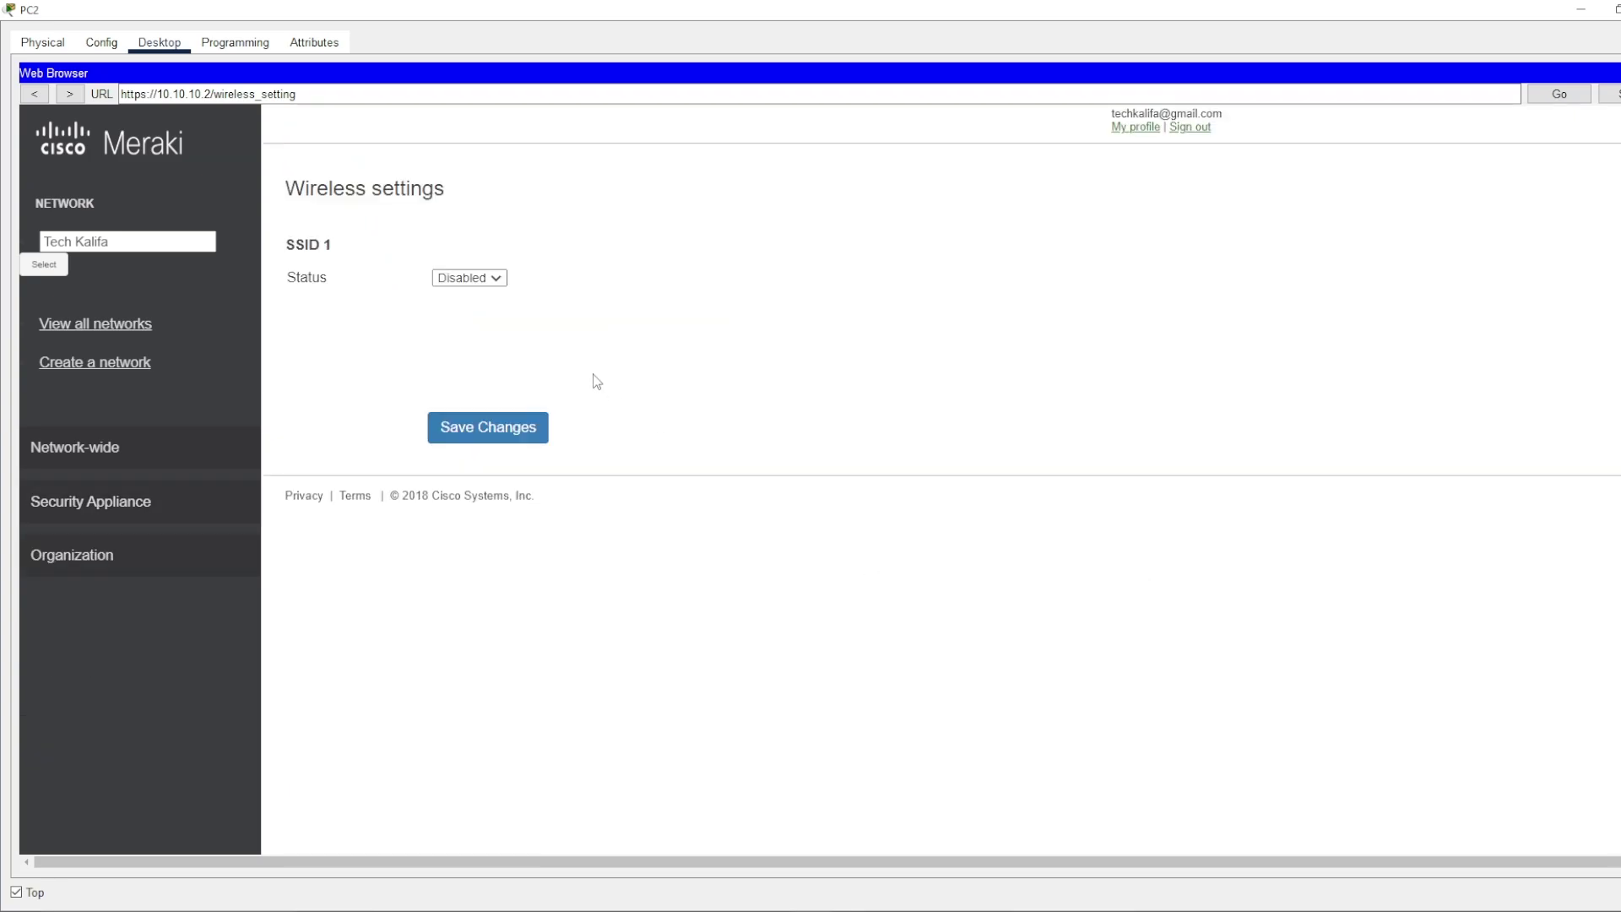
left_click(496, 280)
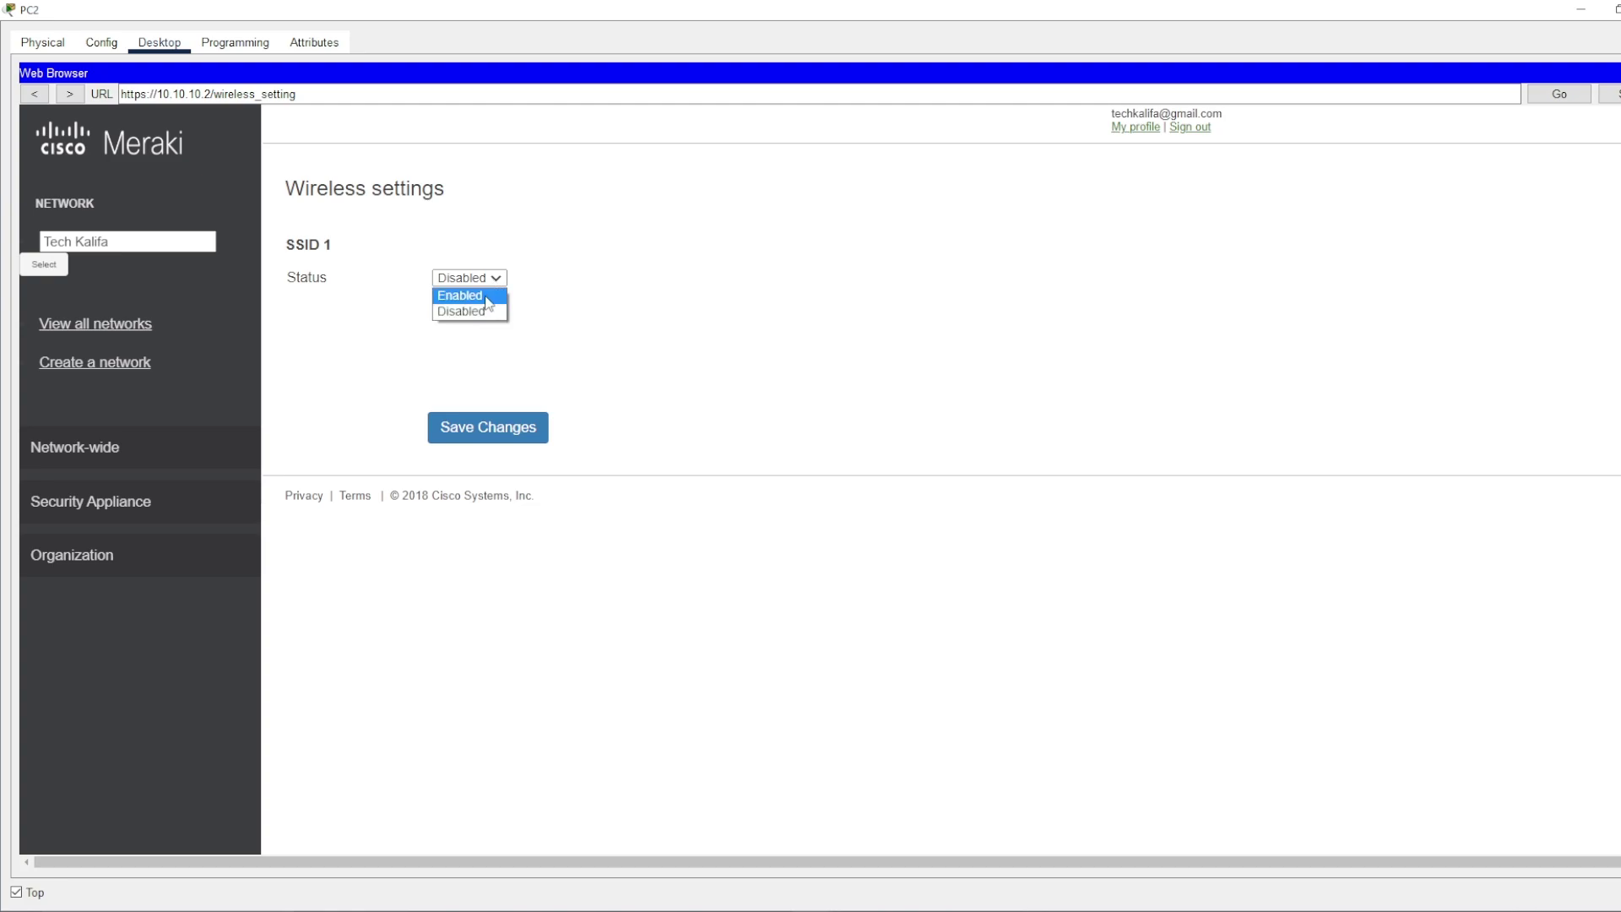
left_click(487, 296)
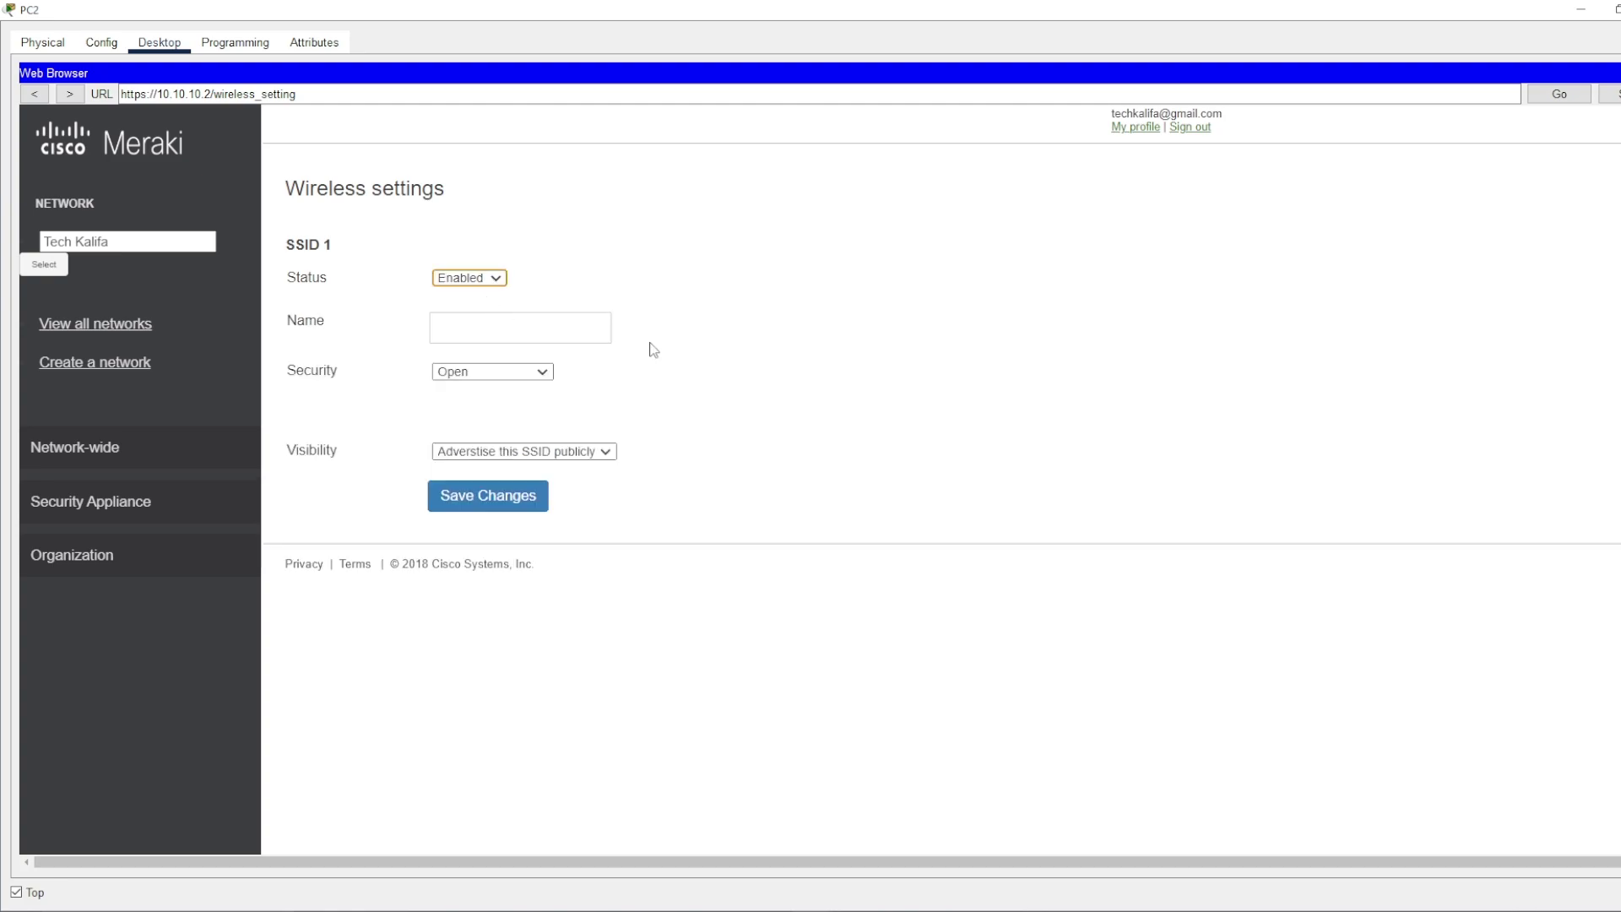
left_click(525, 330)
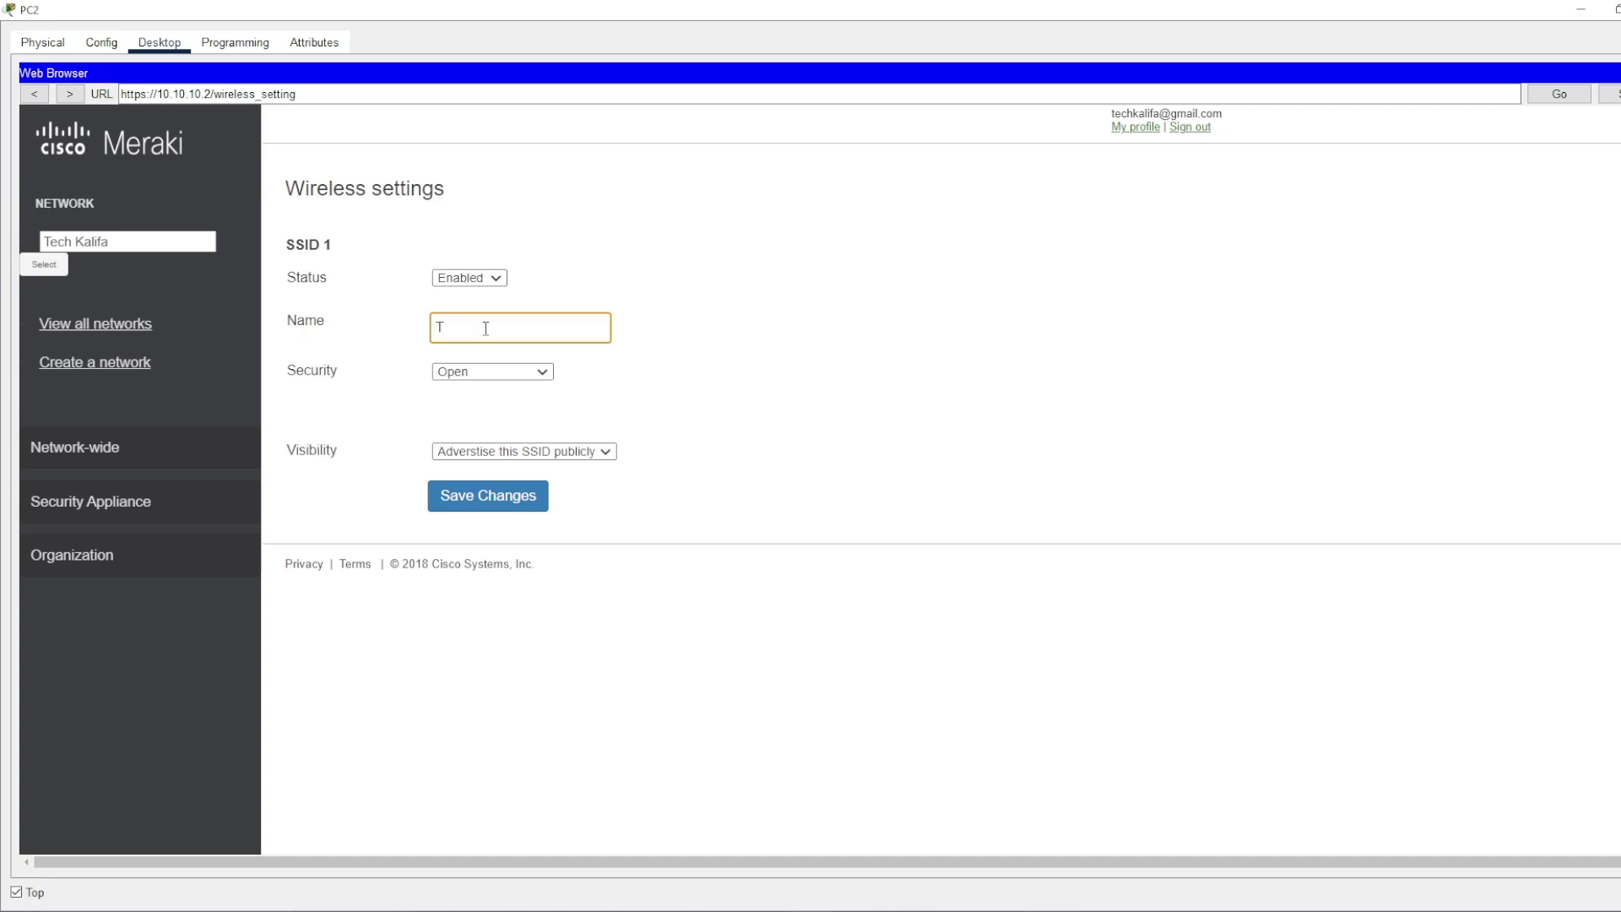
type("Tech Kalifa")
- Secure the SSID with WPA2 PSK and a WPA key, keep it advertised, and save
left_click(770, 412)
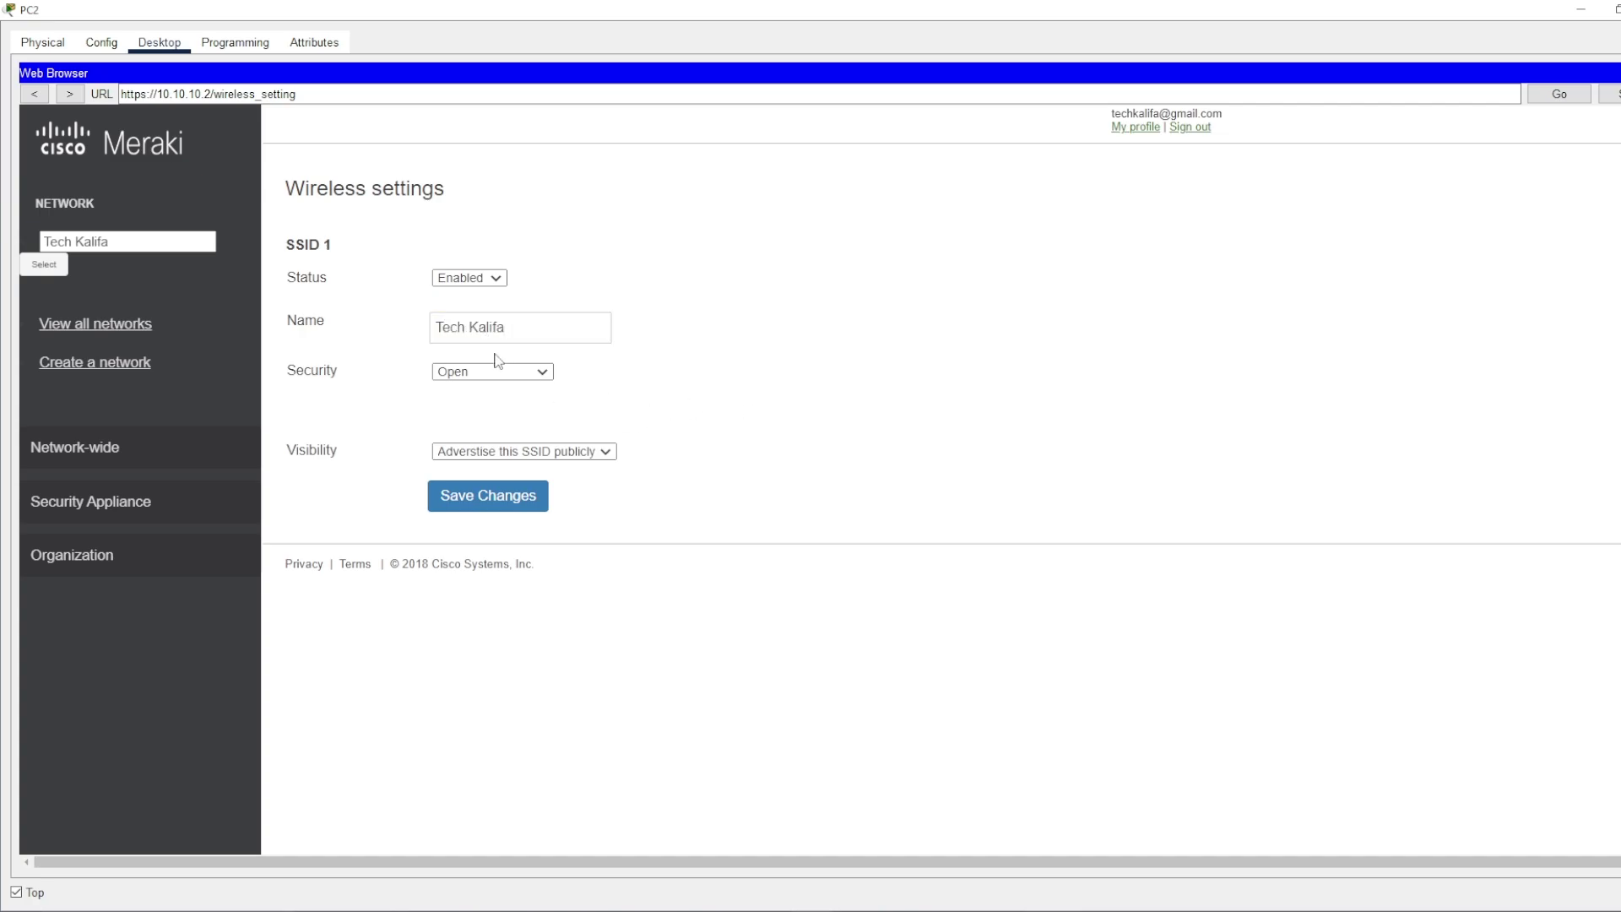
left_click(540, 373)
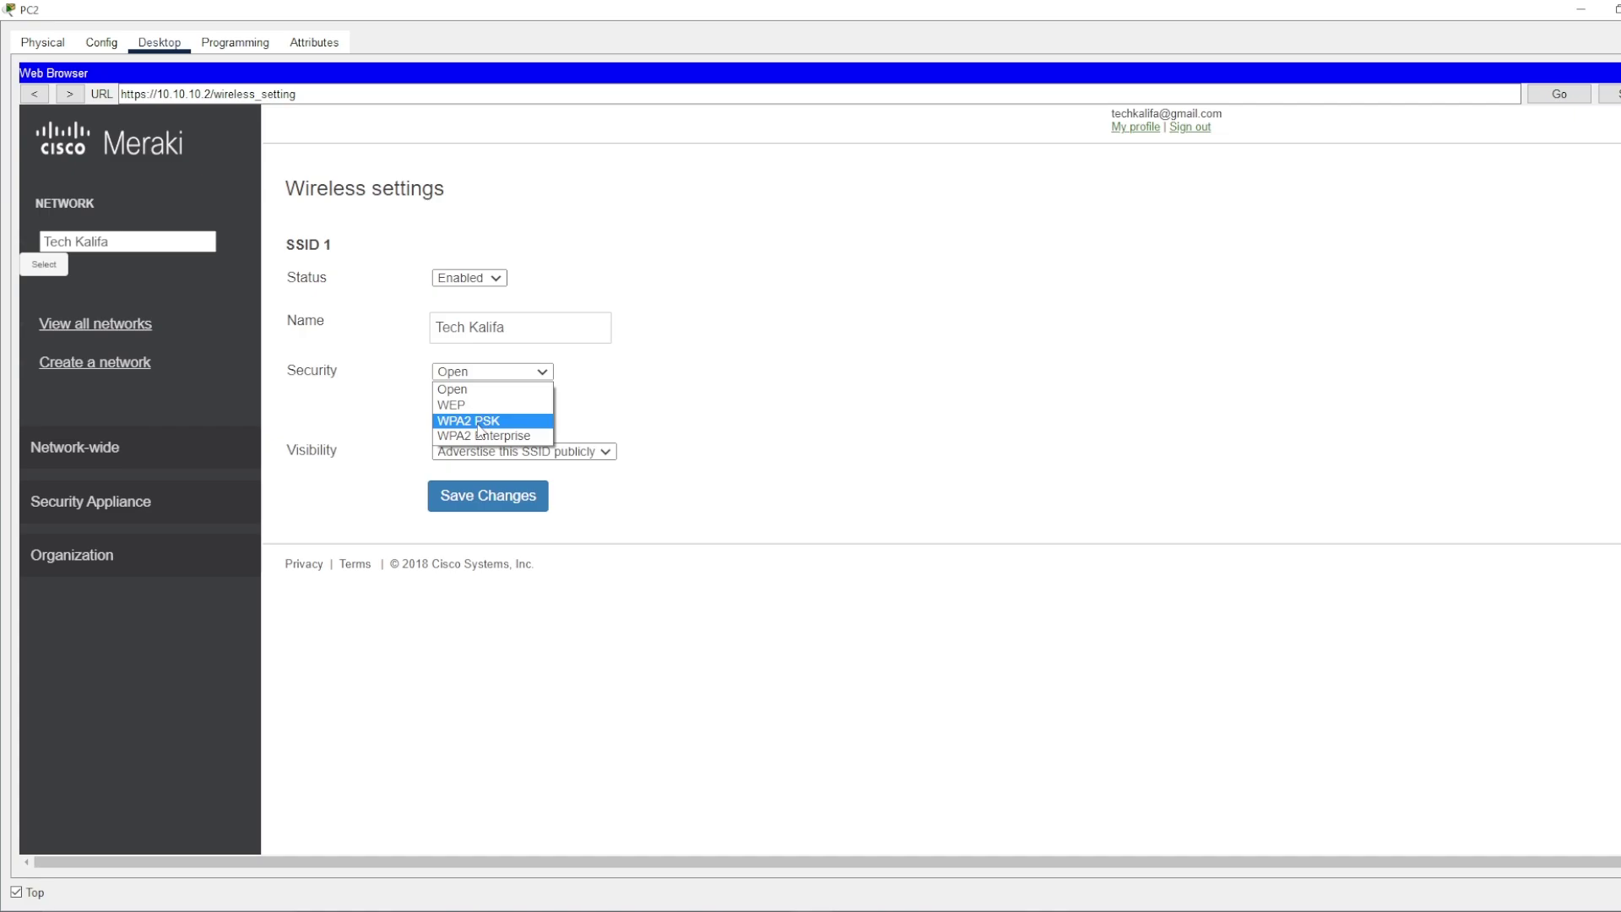
left_click(479, 421)
left_click(520, 407)
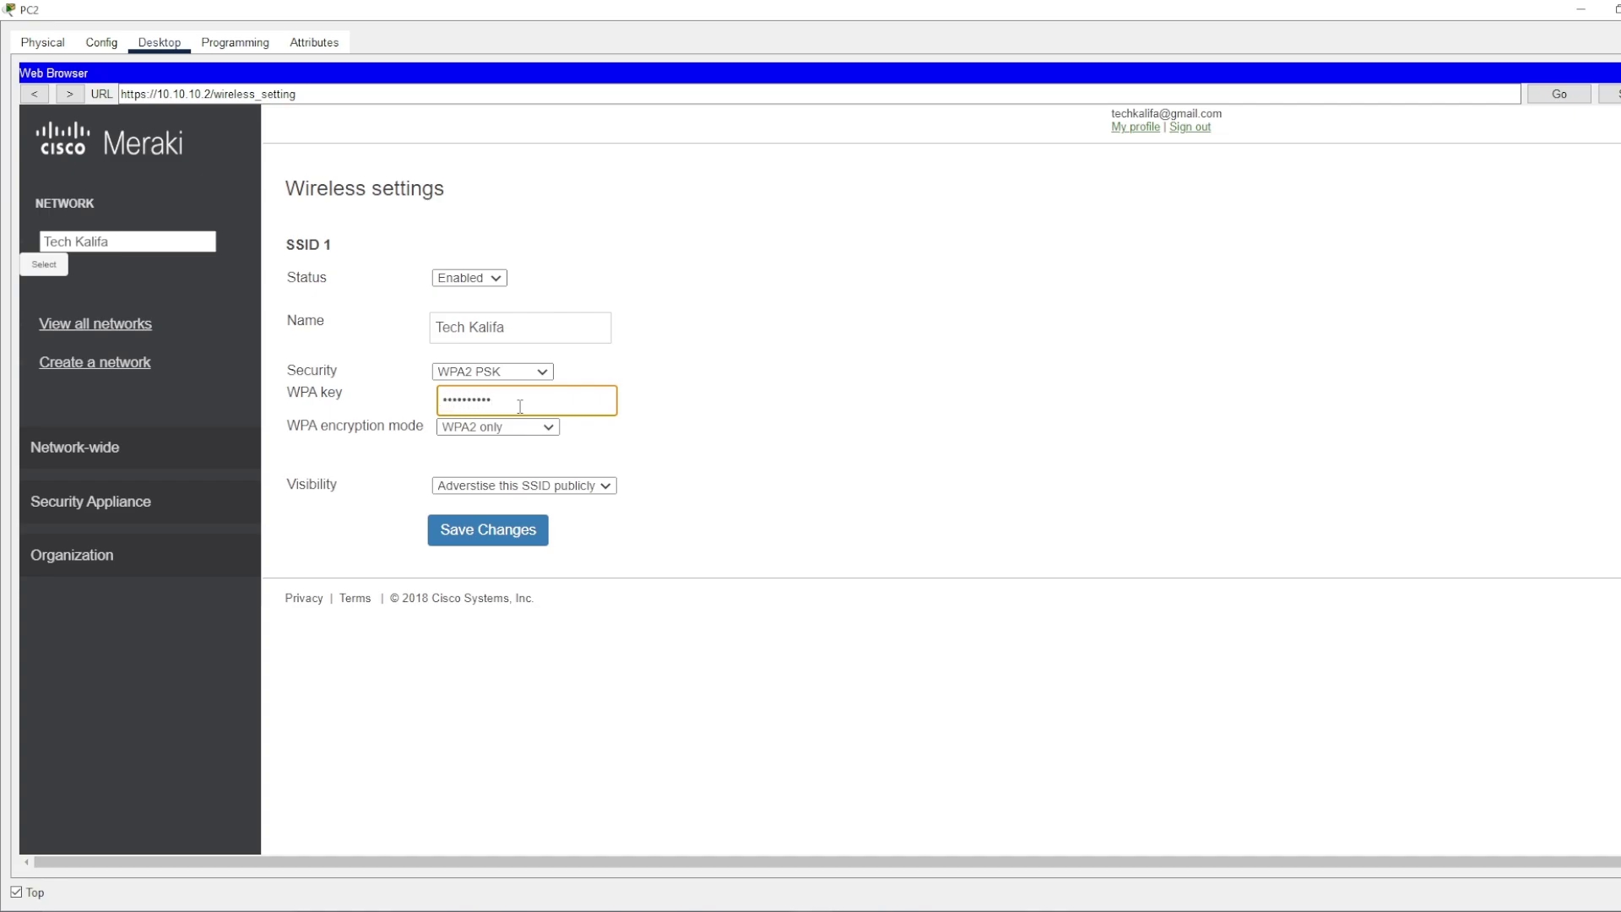
left_click(688, 453)
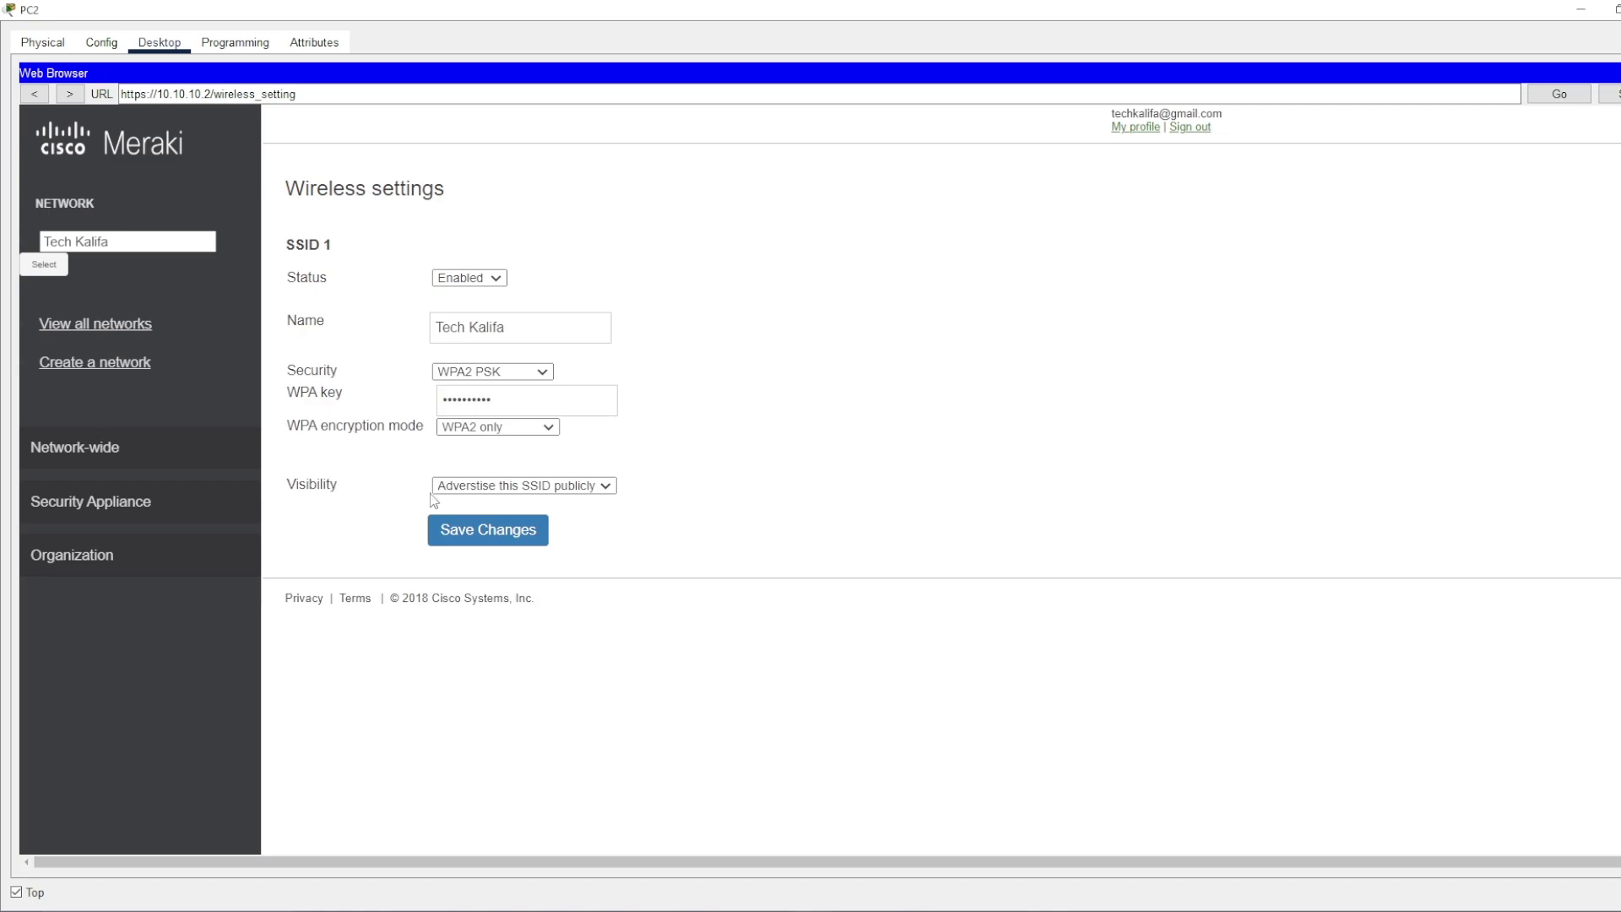
left_click(605, 487)
left_click(734, 498)
left_click(471, 533)
- Swap Laptop1's installed network module for the Linksys WPC300N wireless adapter
double_click(1368, 10)
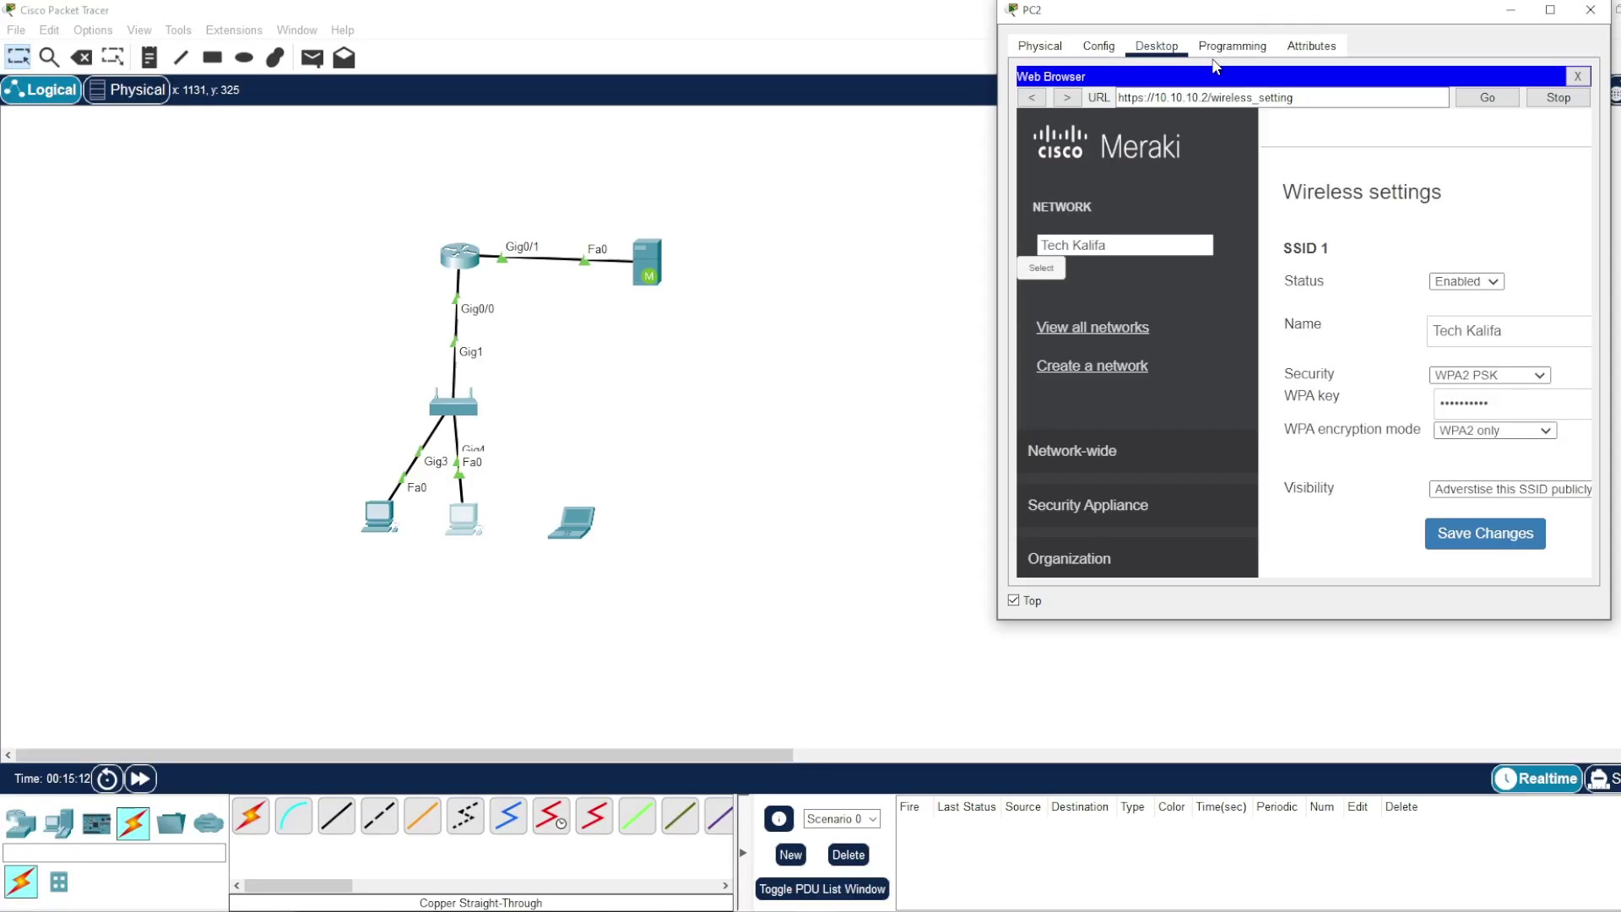
left_click_drag(1302, 13, 1322, 72)
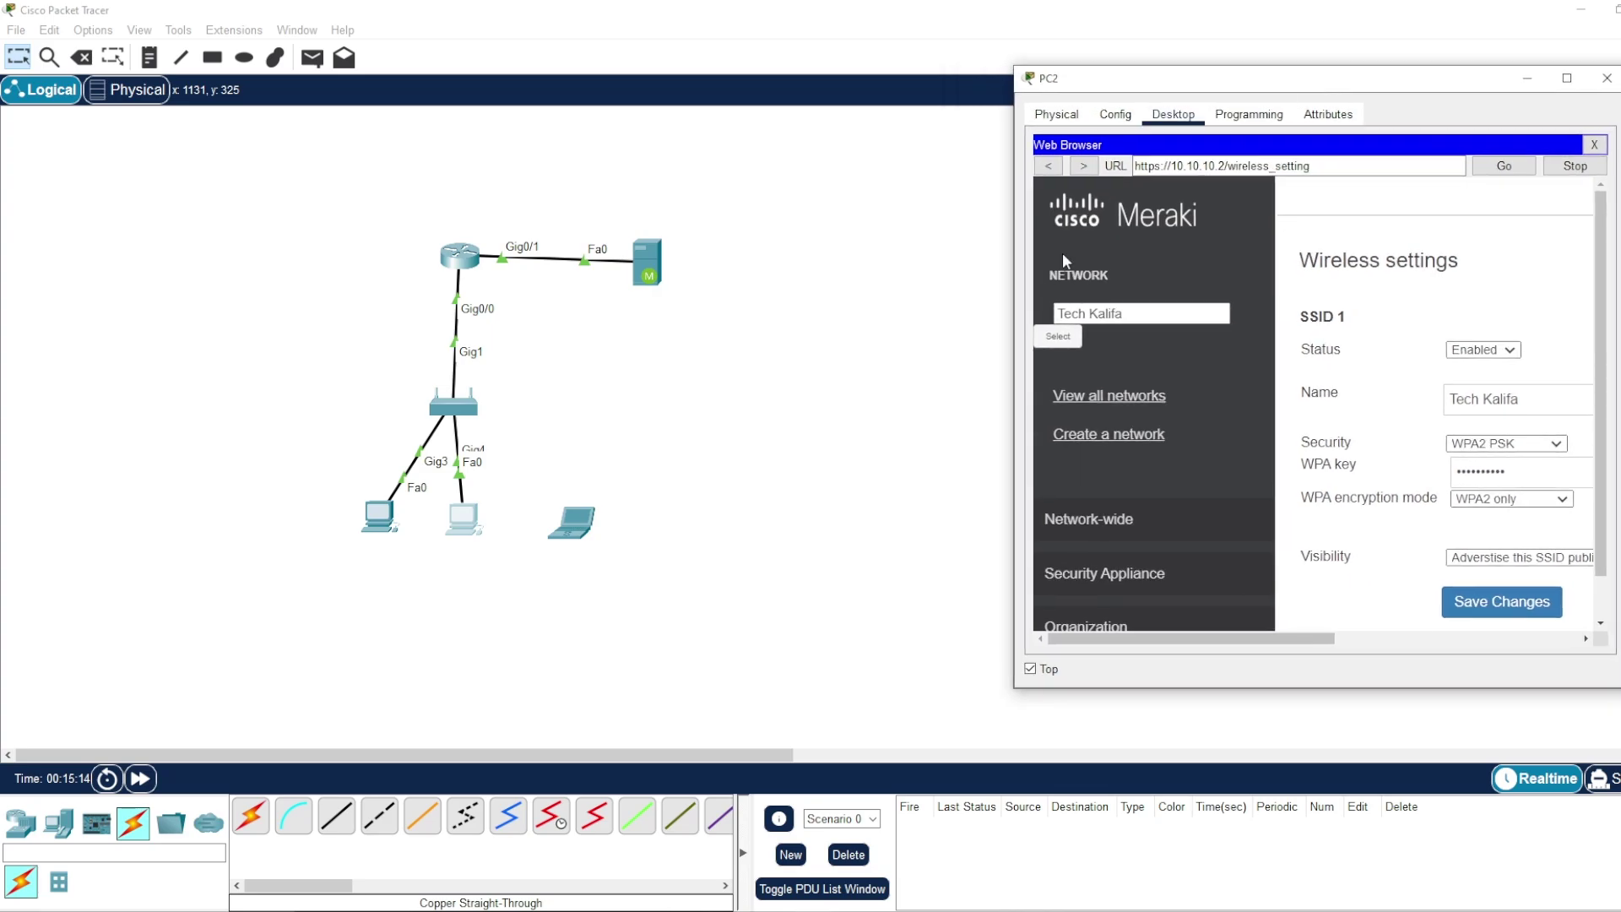
left_click(730, 534)
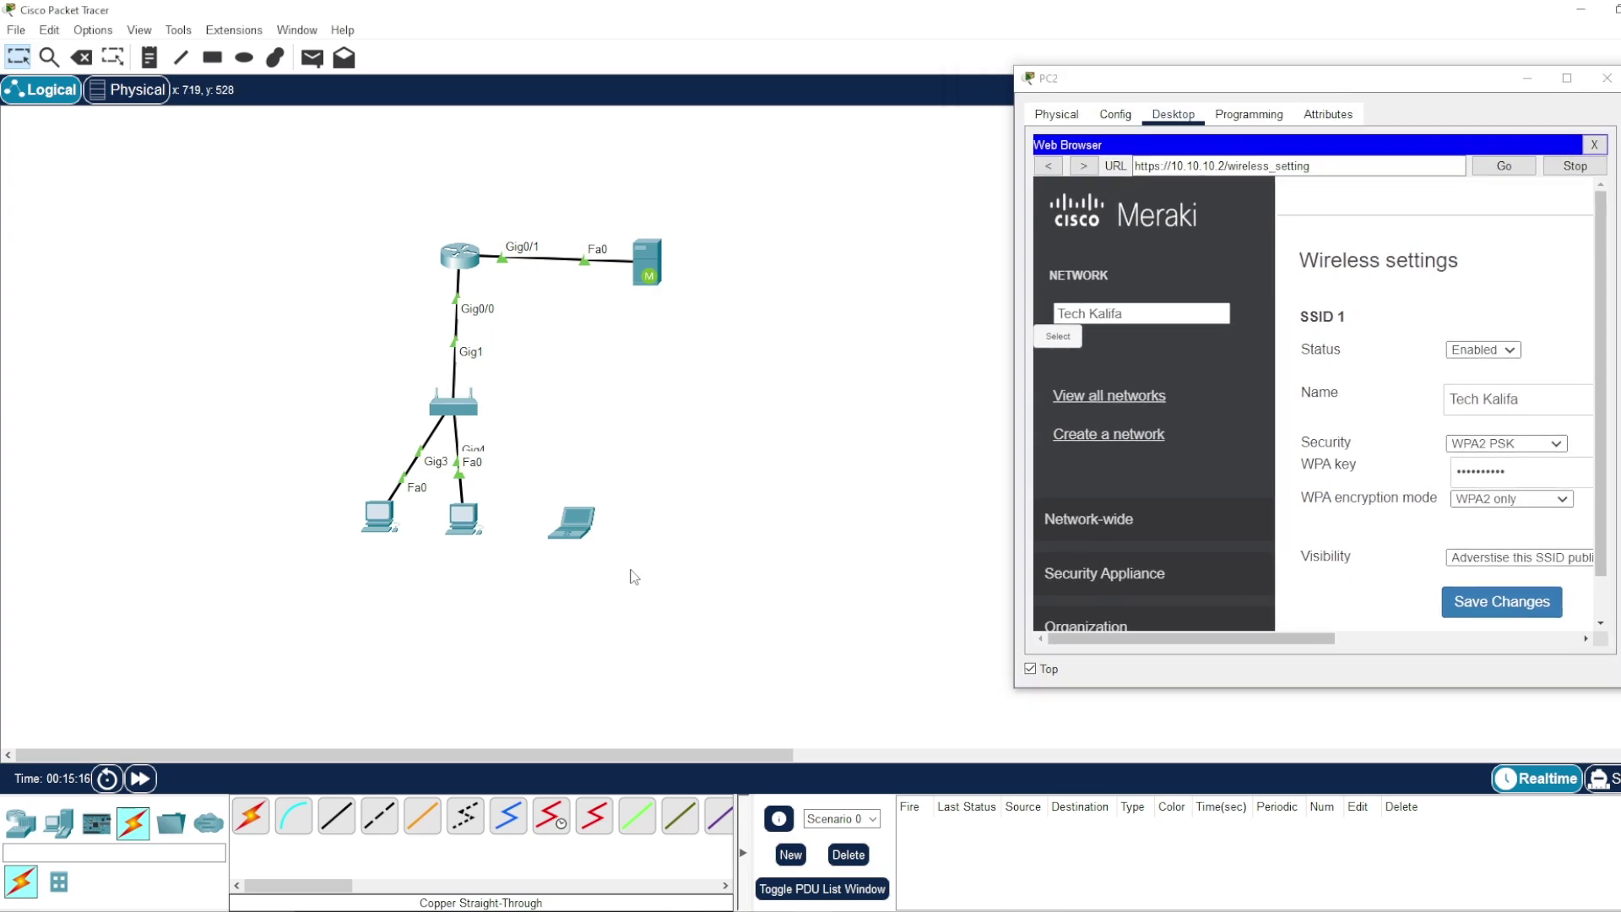
left_click(577, 530)
left_click_drag(734, 215, 360, 155)
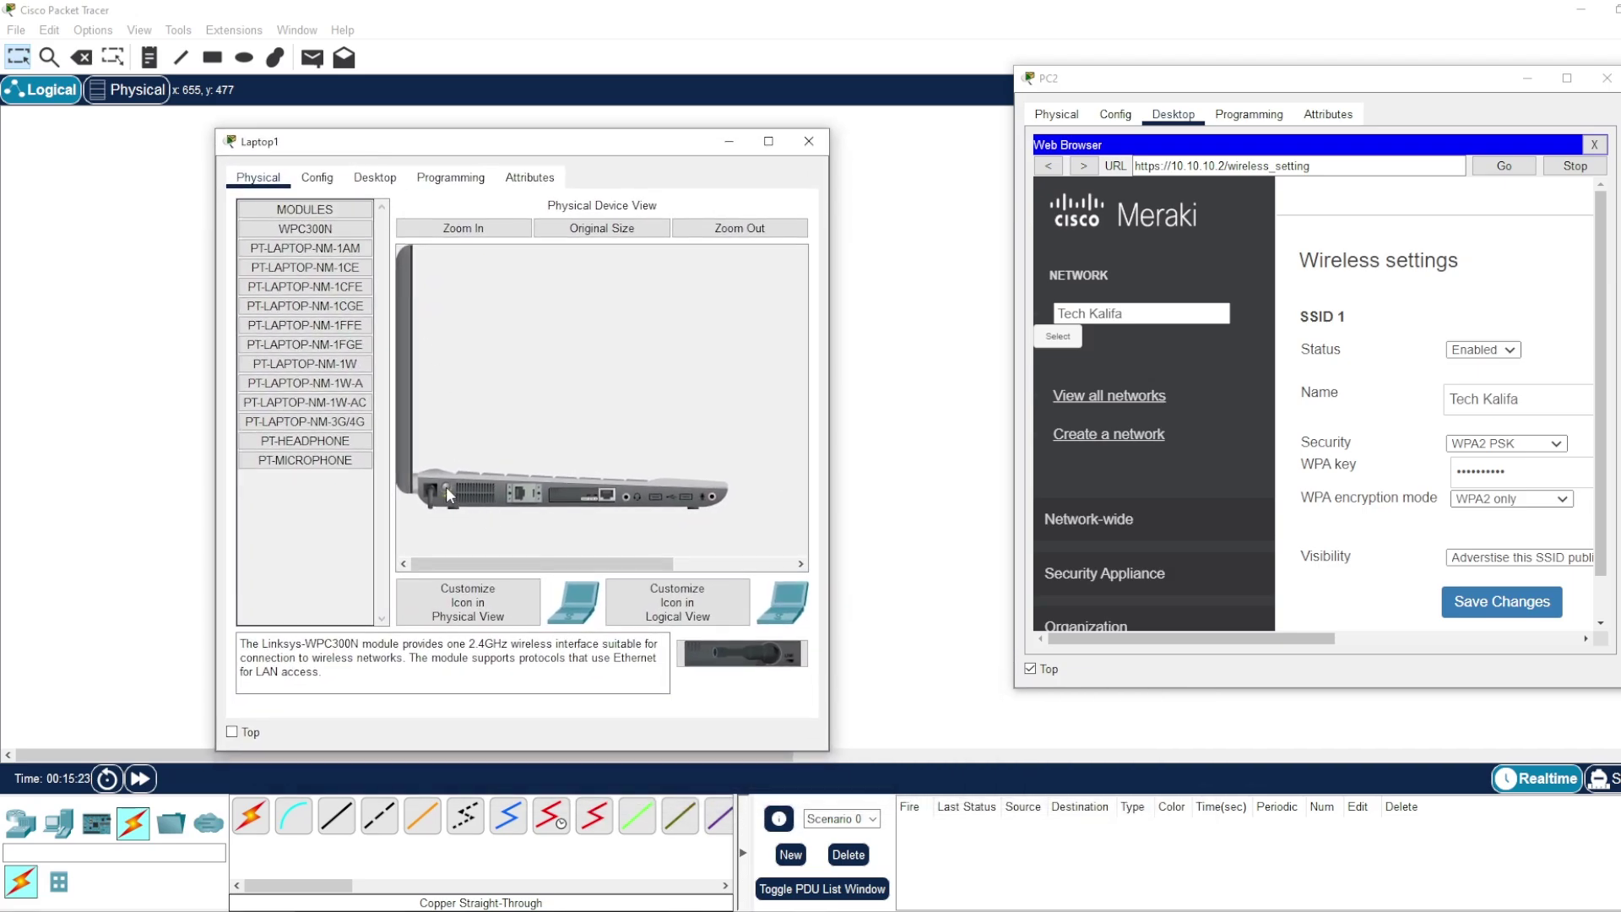
left_click_drag(582, 496, 312, 507)
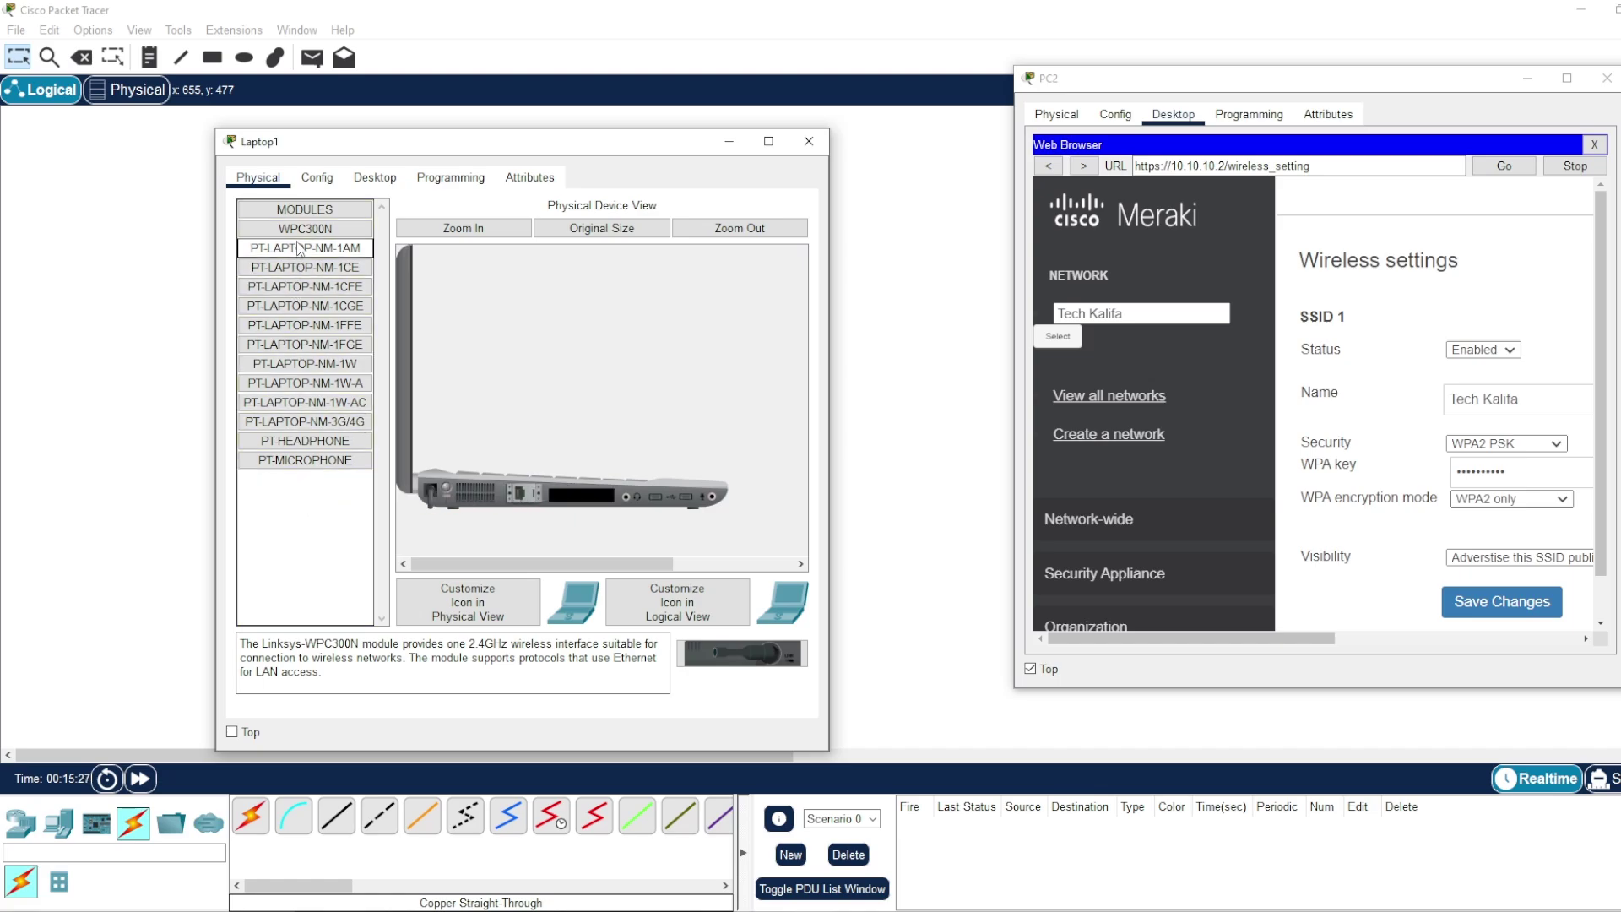
left_click_drag(297, 231, 587, 507)
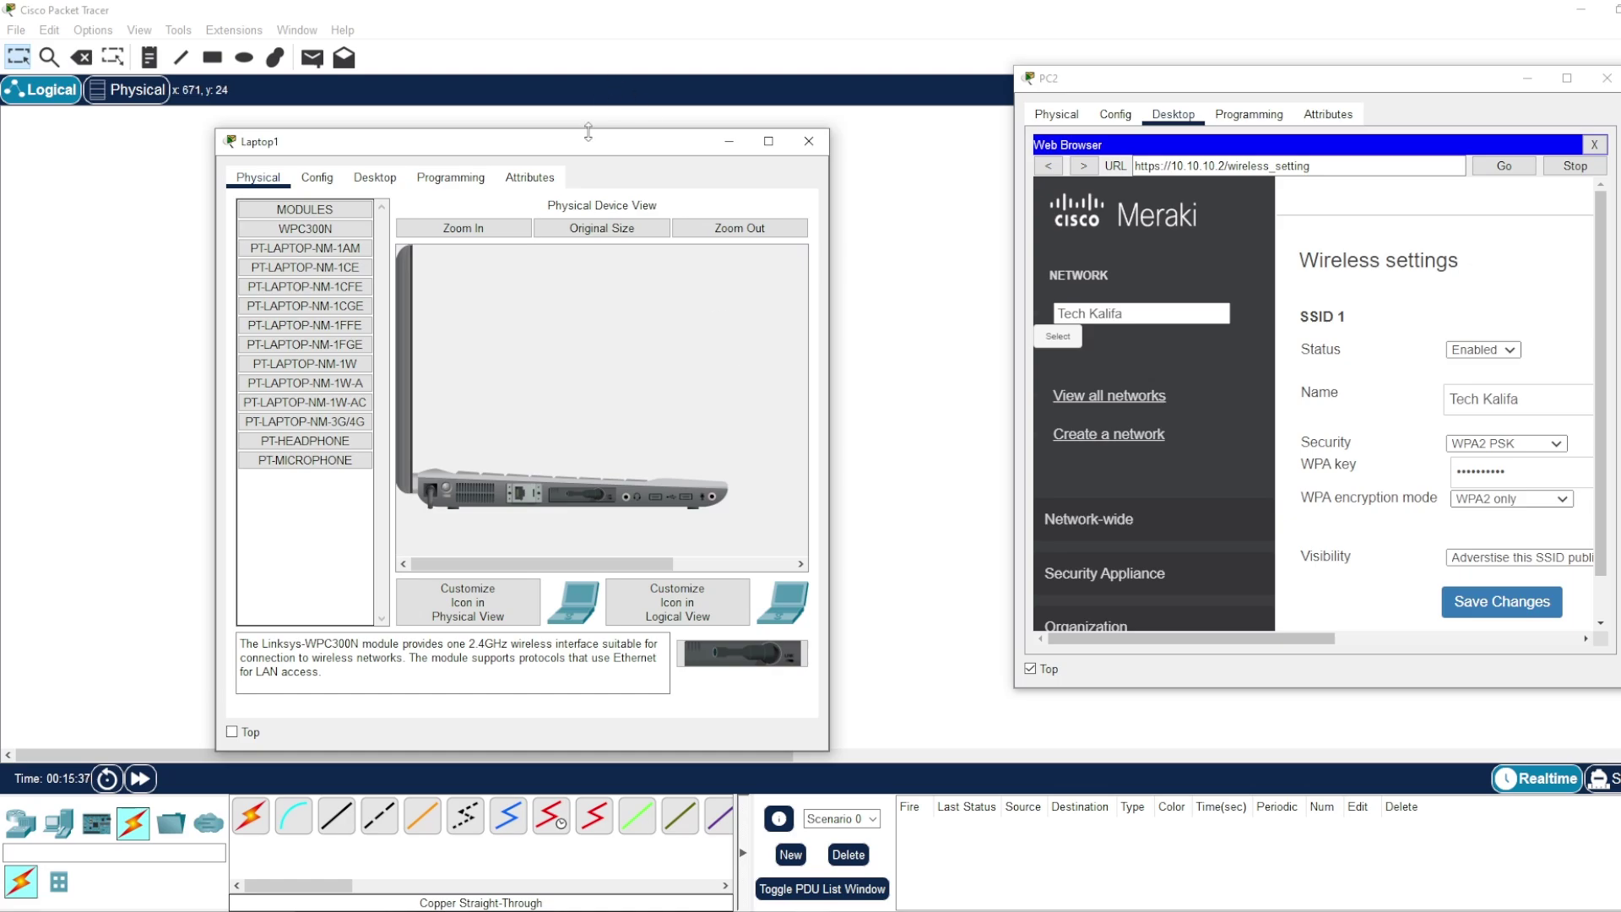
left_click_drag(589, 152, 682, 150)
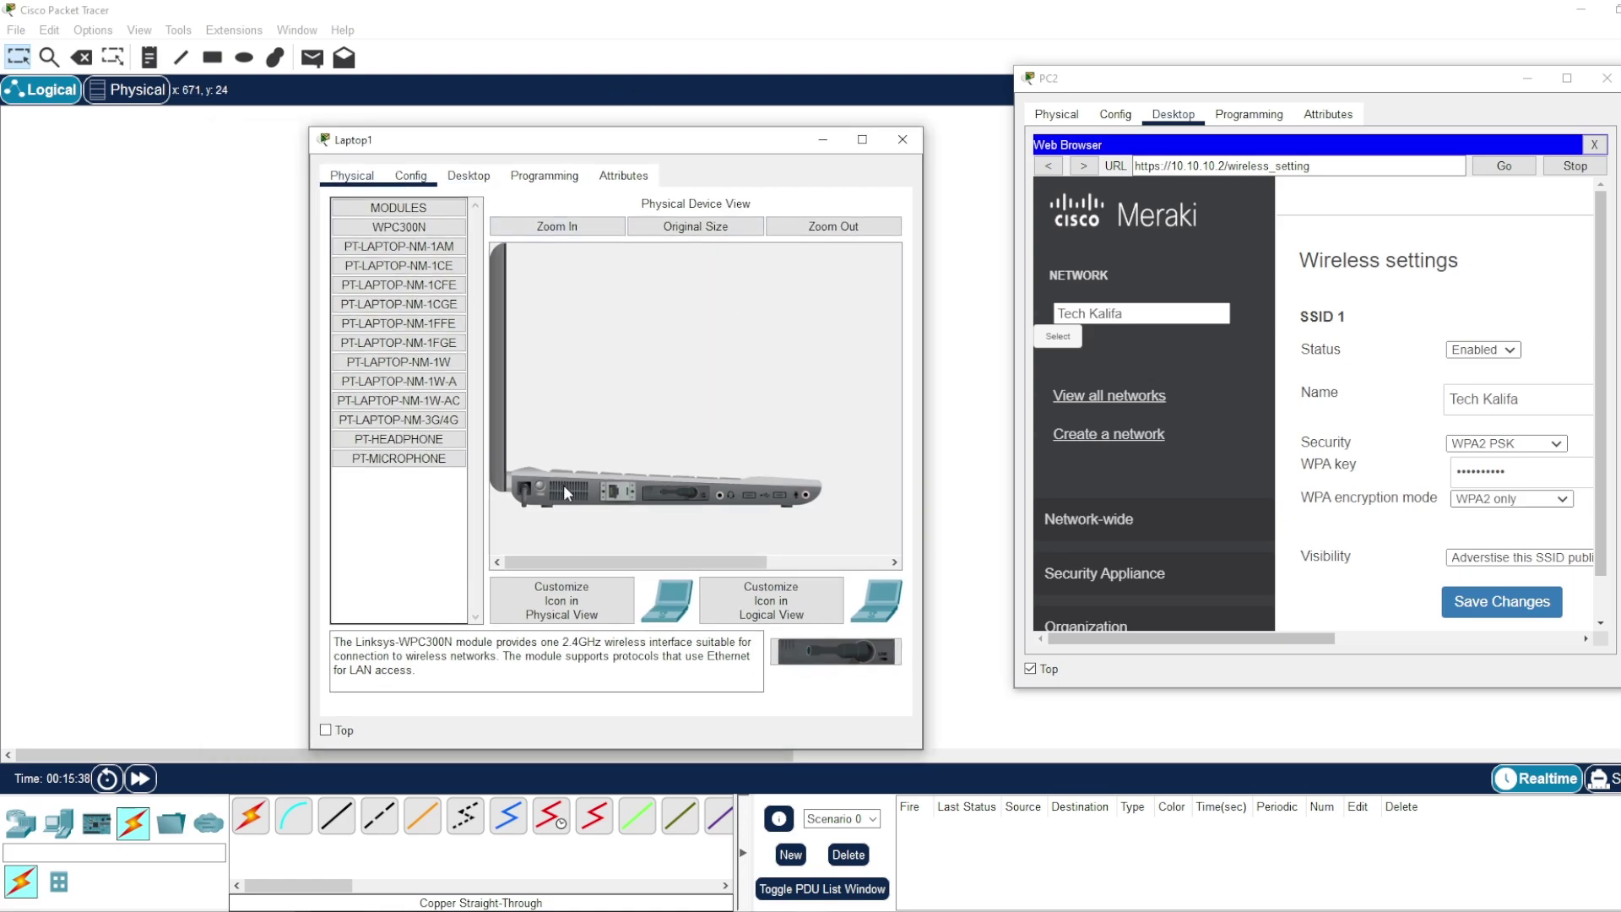
- Open Laptop1's PC Wireless monitor and refresh its list of available networks
left_click(409, 181)
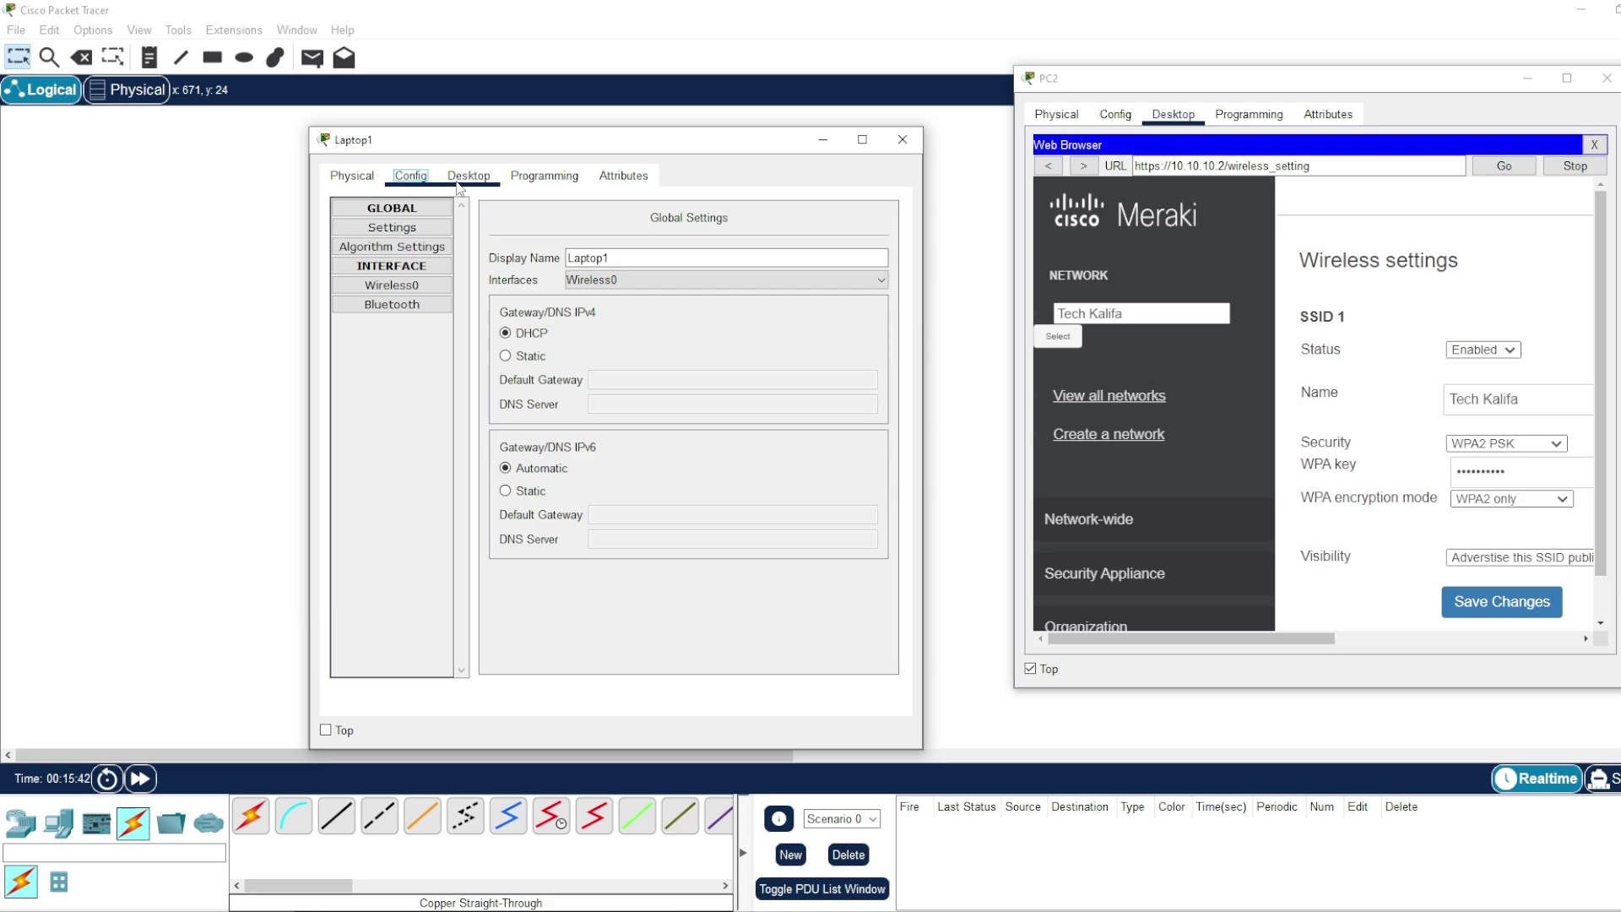
left_click(466, 177)
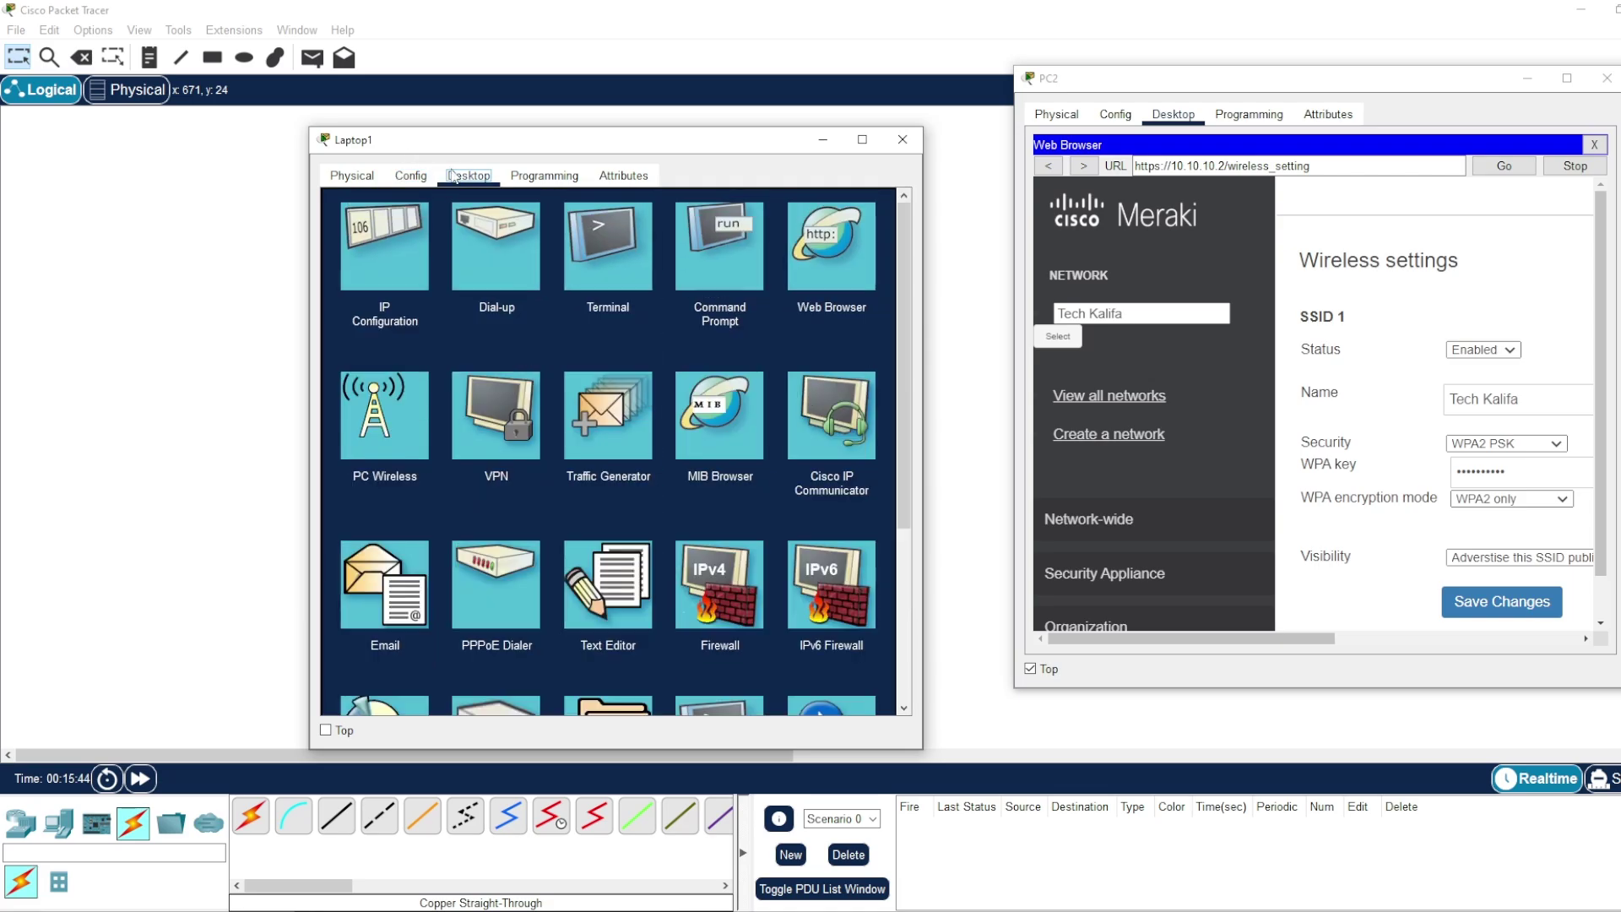
left_click(386, 420)
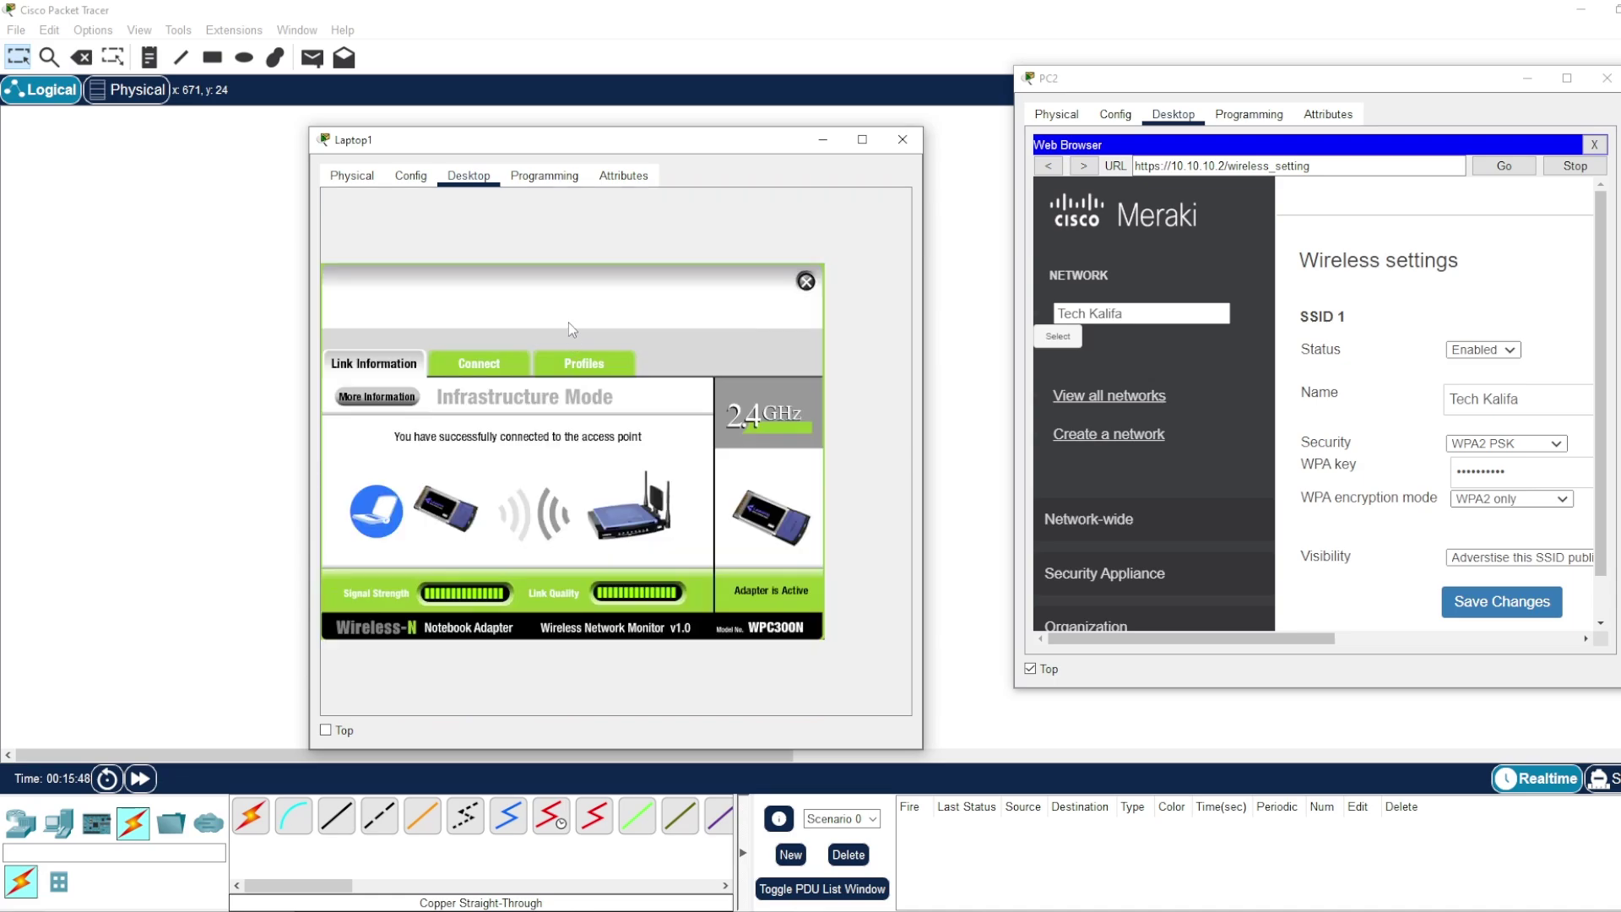
left_click(471, 334)
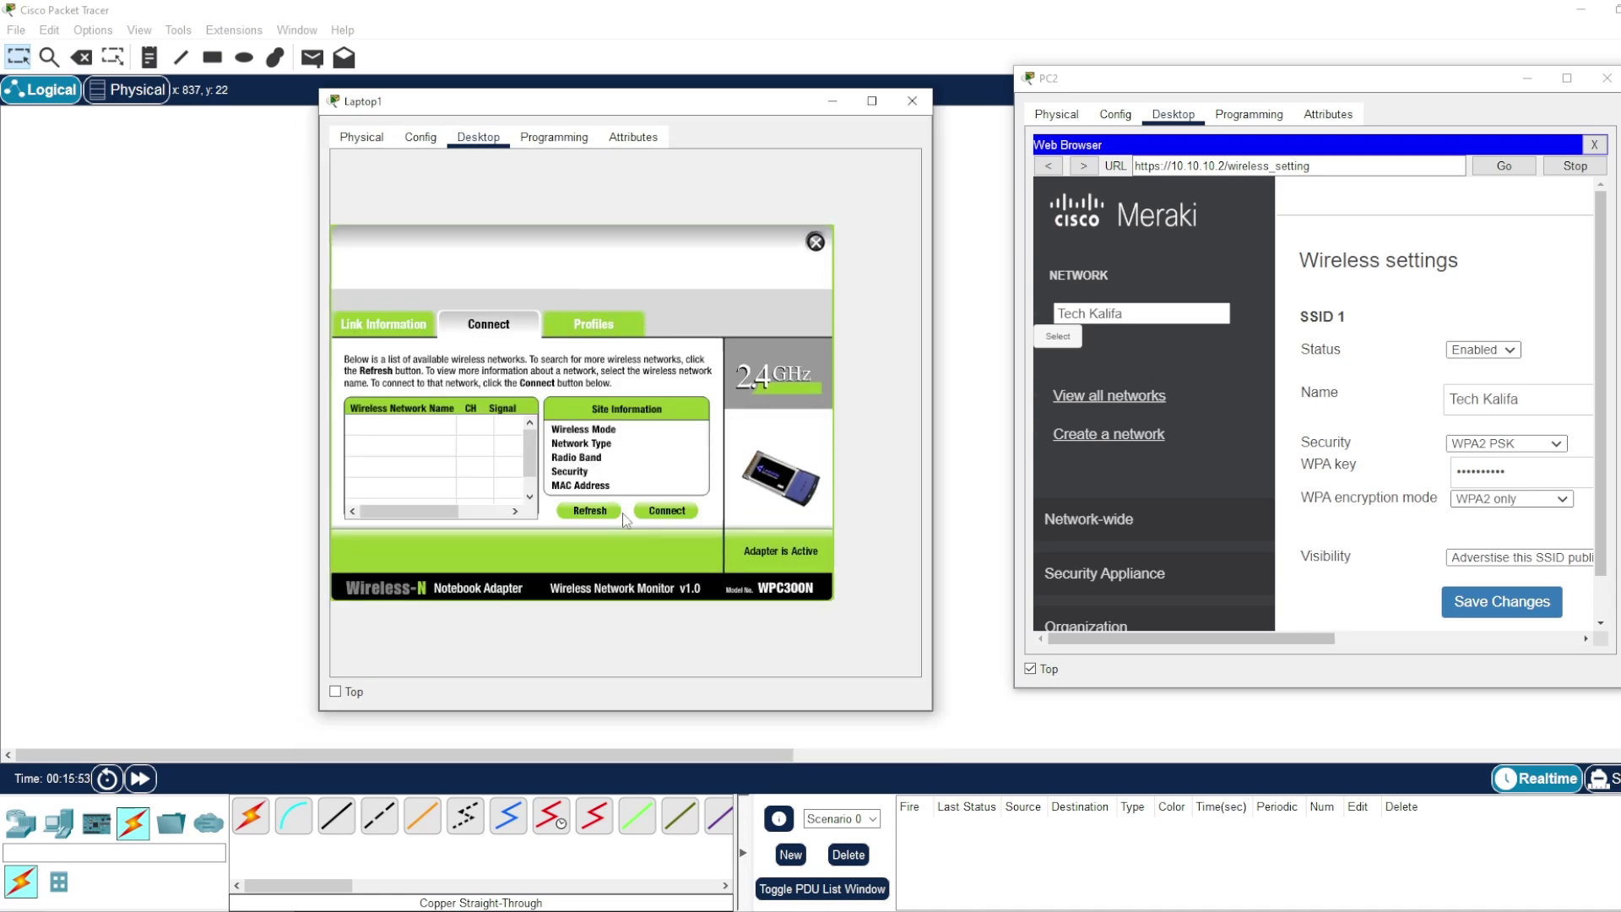
left_click(594, 514)
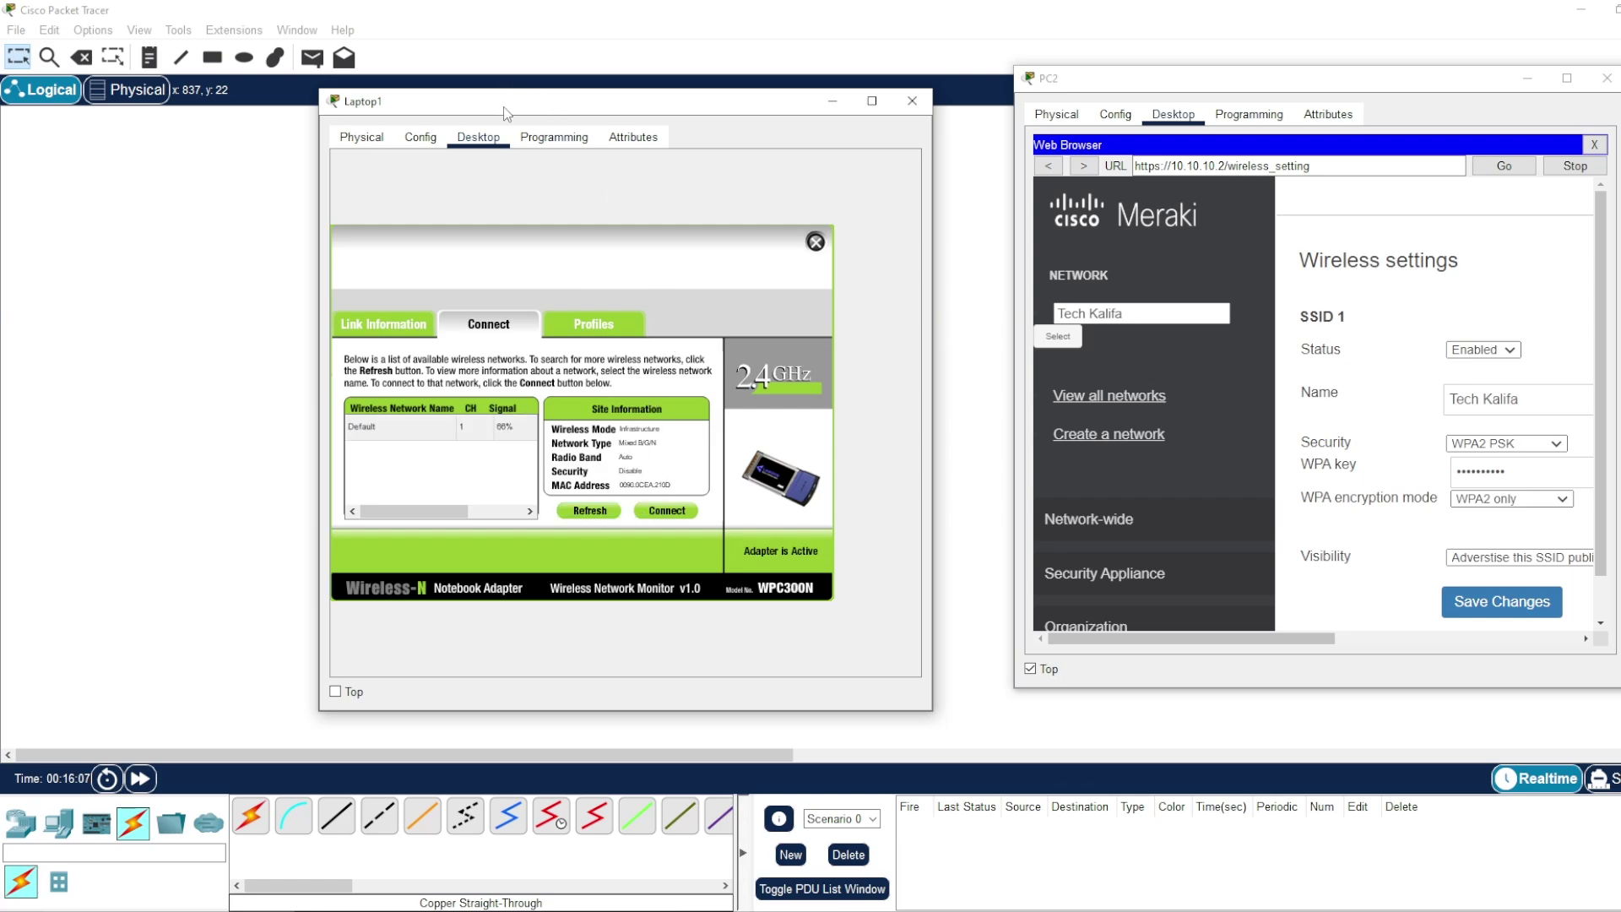
left_click_drag(504, 108, 481, 134)
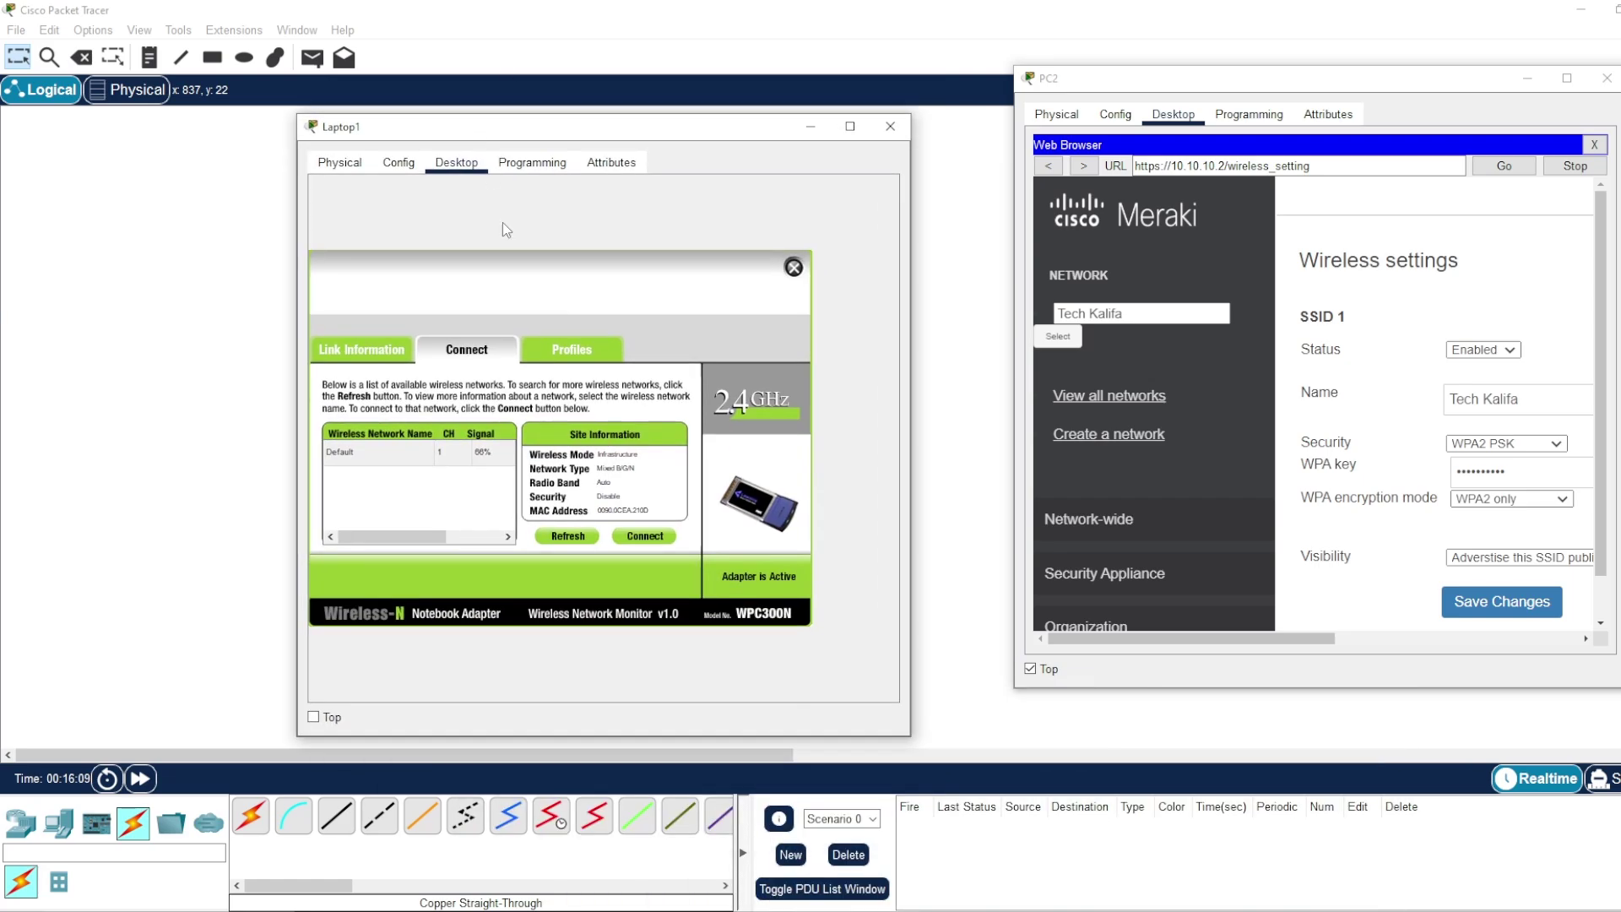
left_click(562, 537)
- Save the WPA2 PSK wireless settings on PC2's Meraki page, then close PC2's window
left_click_drag(1219, 85, 753, 85)
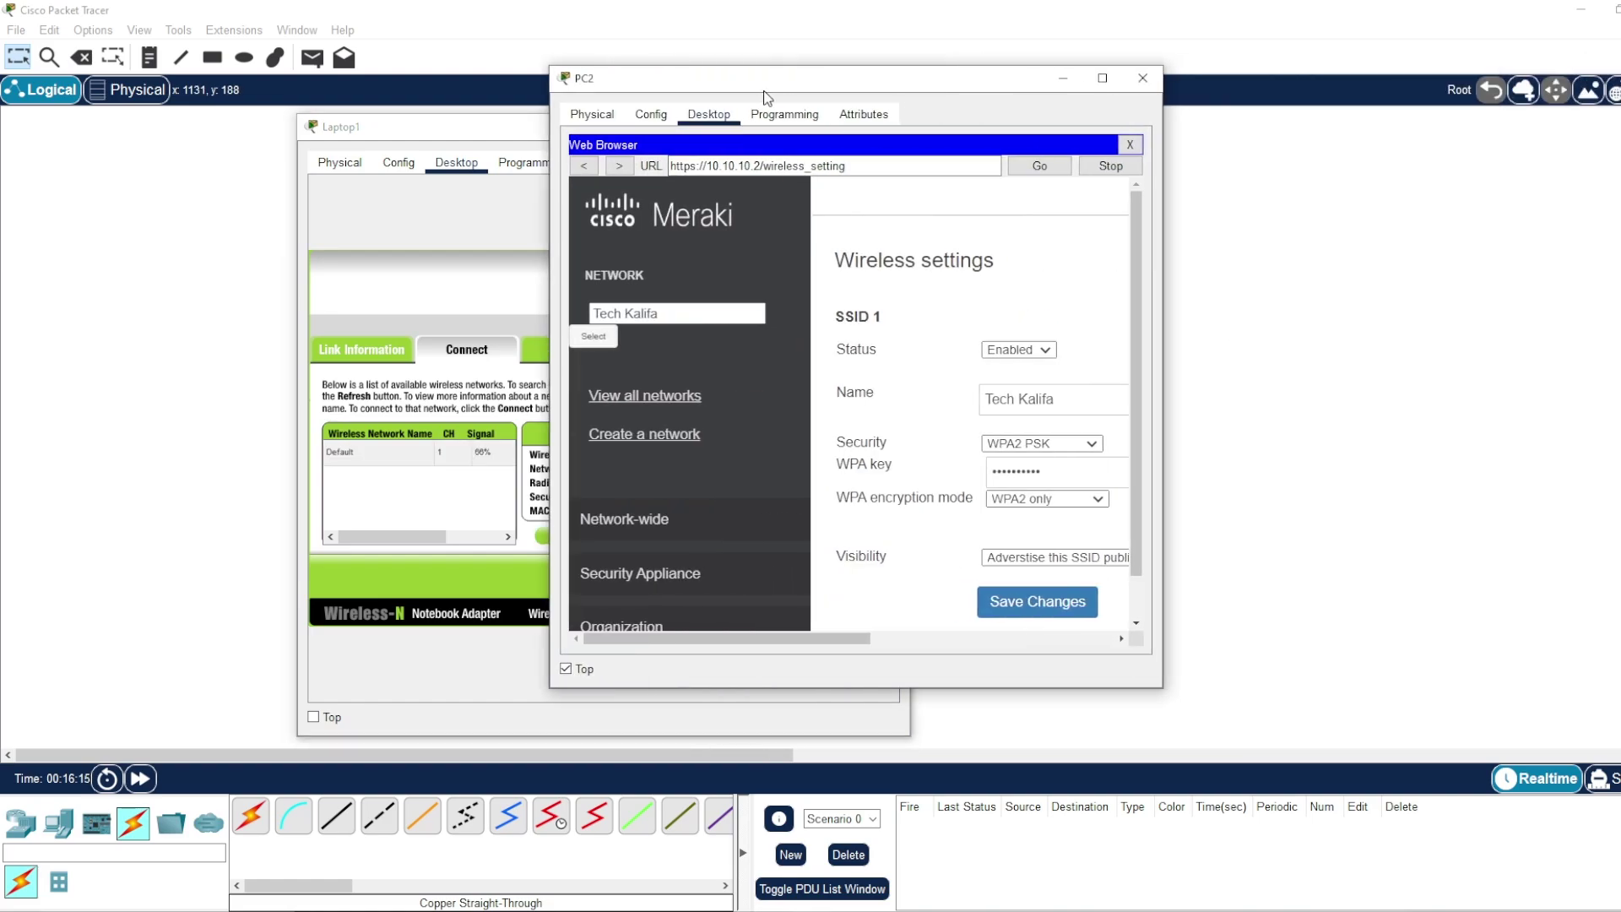
scroll(955, 528, "down", 1)
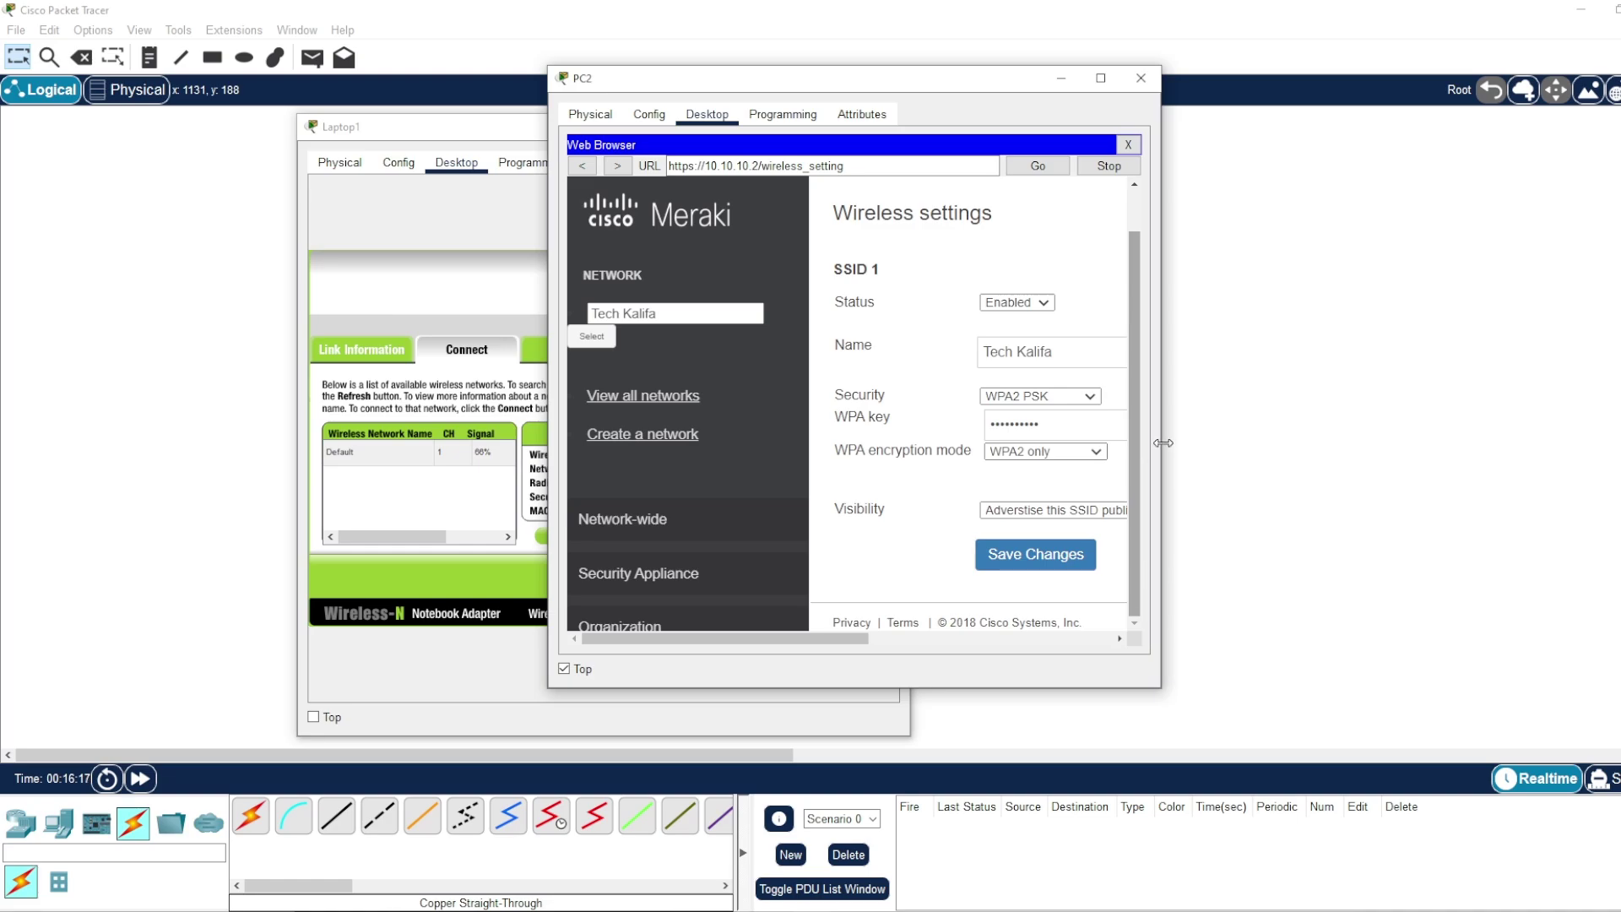
left_click_drag(1161, 446, 1484, 465)
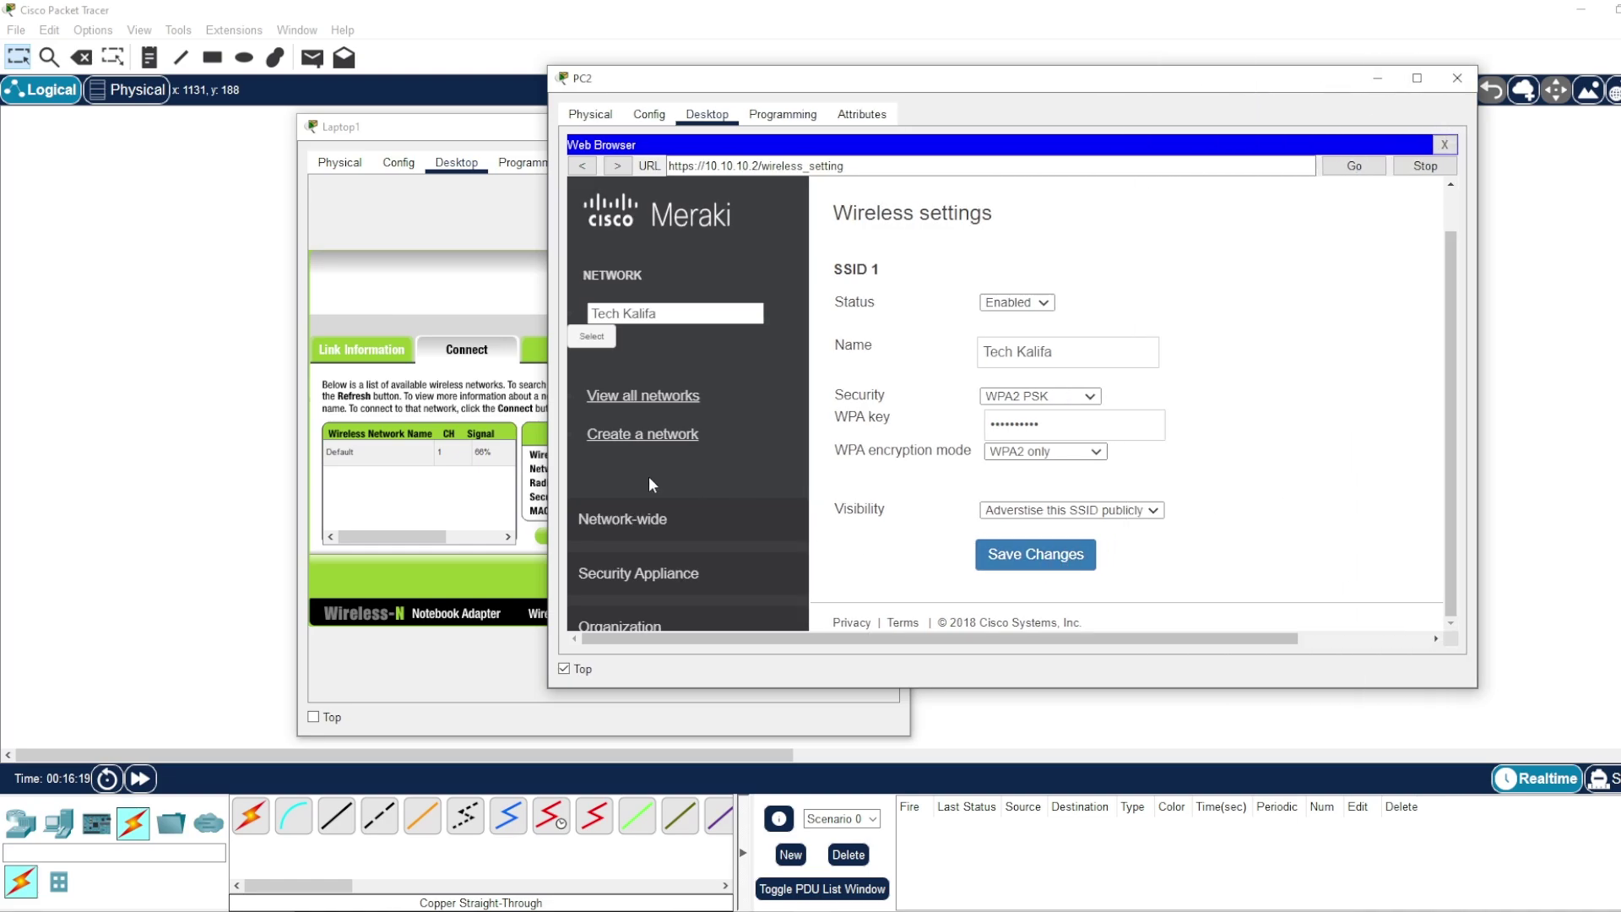
left_click(1059, 564)
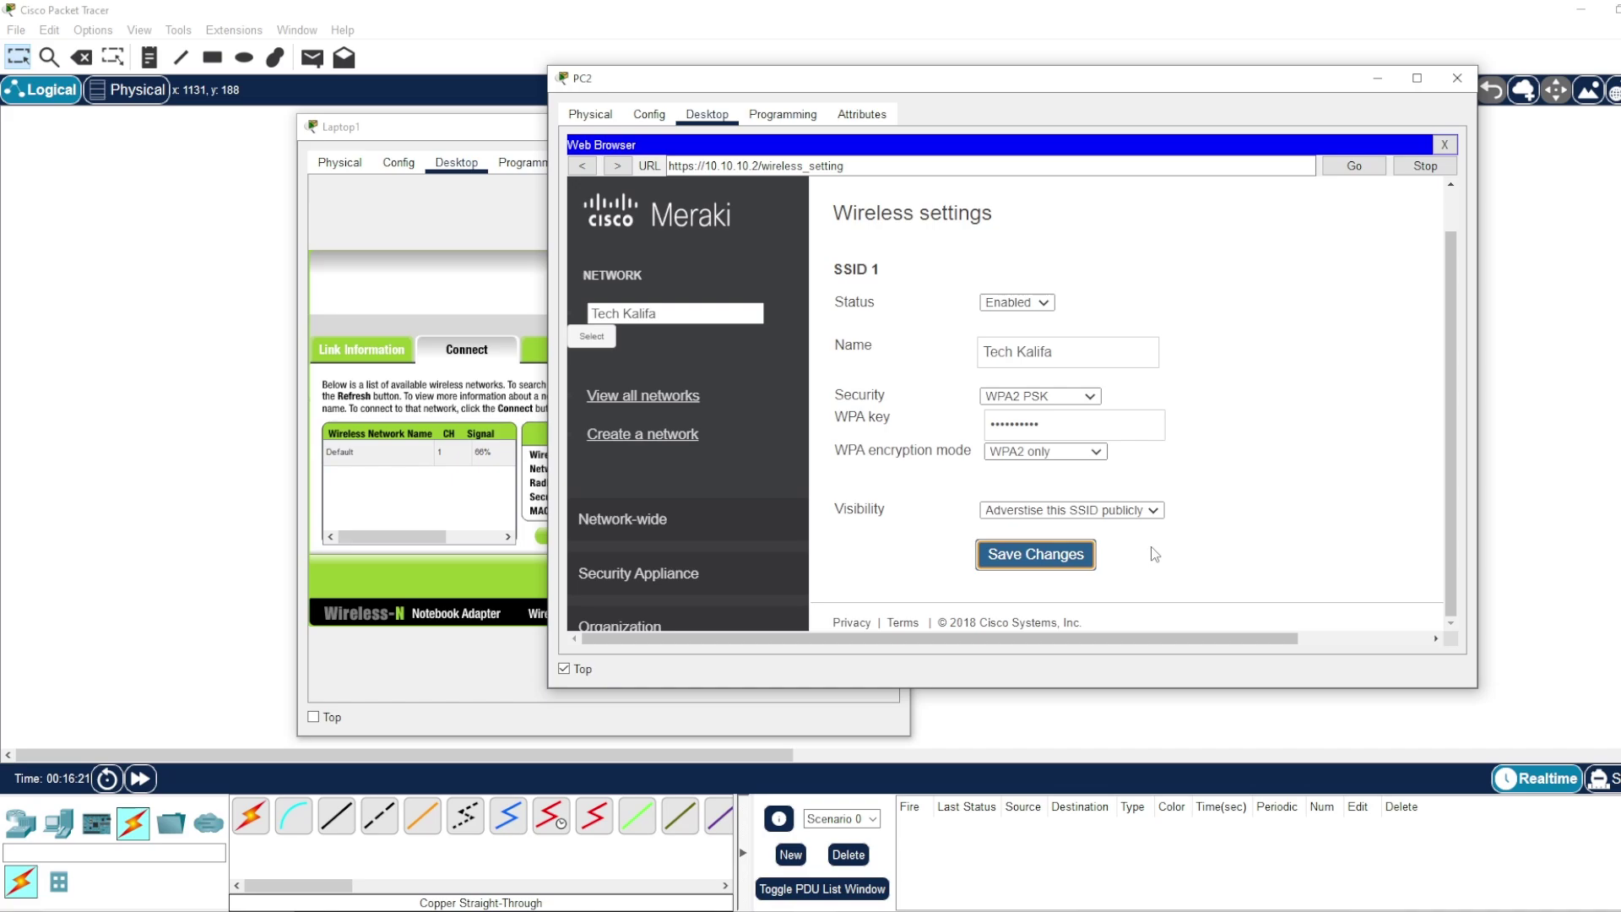
left_click_drag(1146, 688, 1146, 888)
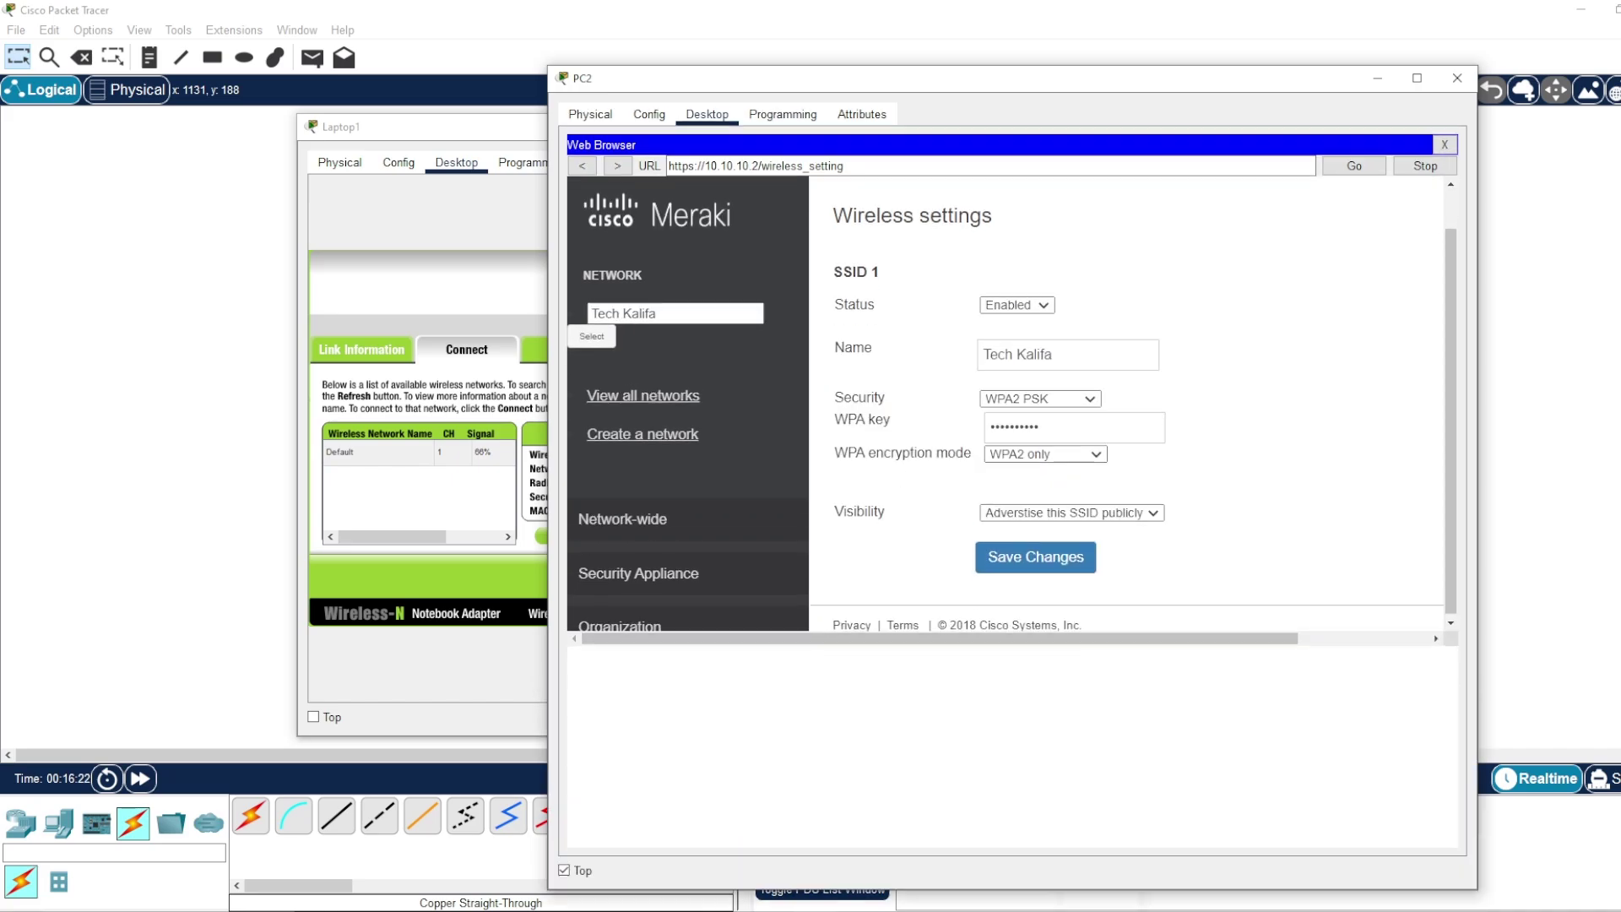
double_click(1146, 888)
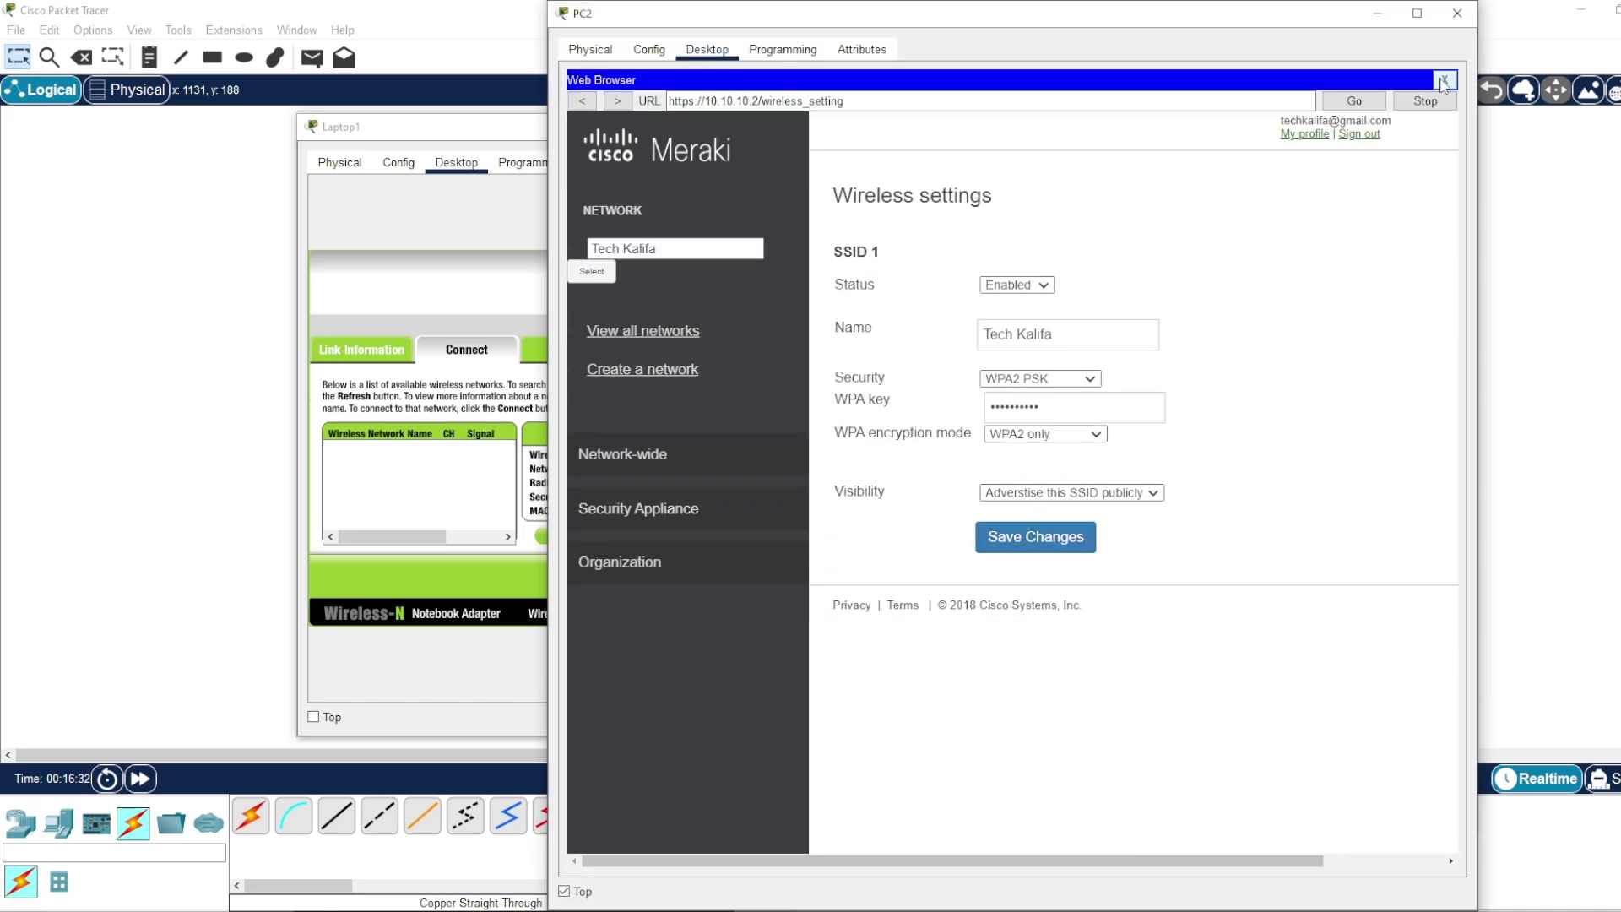
left_click(1456, 15)
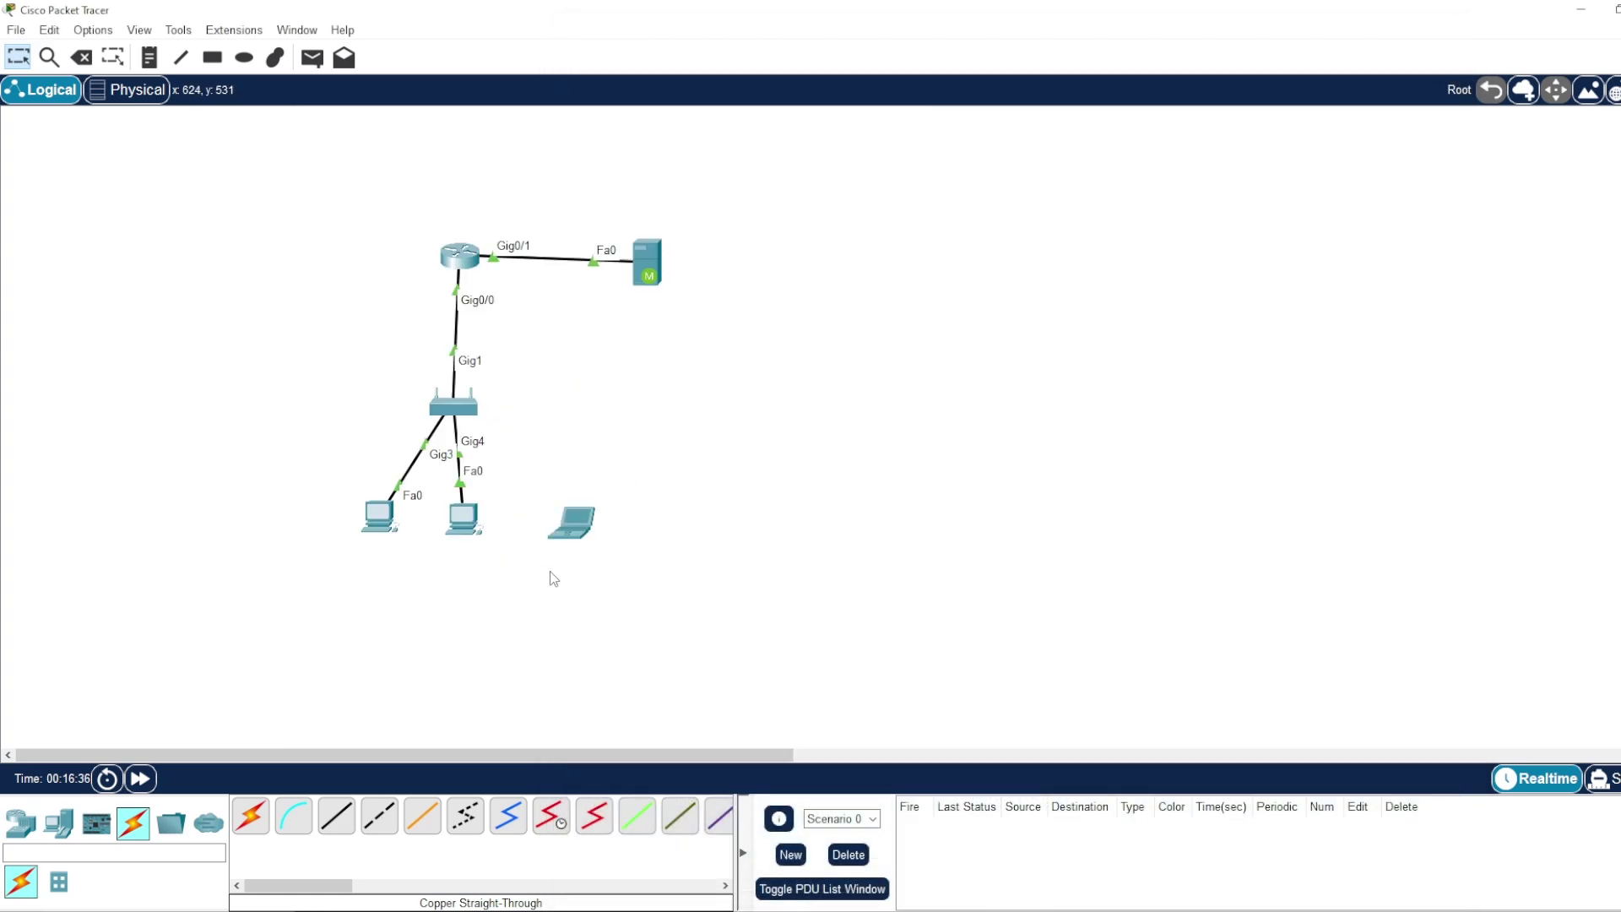
- Move the laptop slightly up and right on the canvas
left_click_drag(318, 377, 669, 591)
left_click(666, 605)
left_click_drag(290, 345, 645, 630)
left_click_drag(286, 362, 666, 564)
mouse_move(575, 541)
left_mouse_down()
mouse_move(618, 510)
mouse_move(646, 514)
left_mouse_up()
- Rescan Laptop1's wireless networks and select Tech Kalifa
left_click(629, 512)
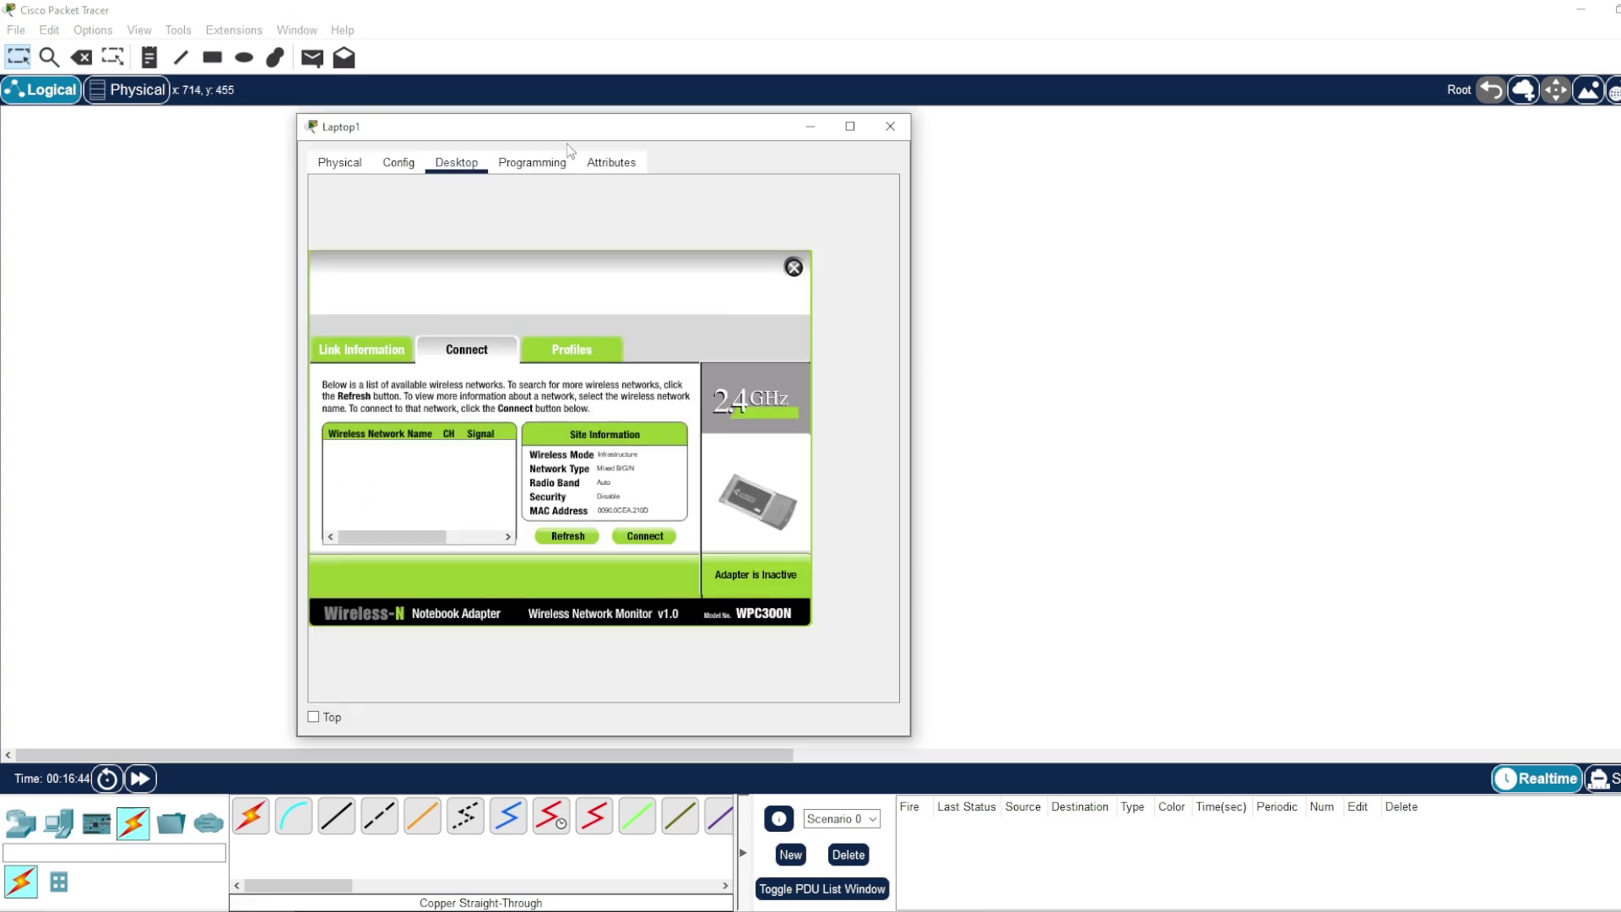
left_click_drag(566, 144, 981, 173)
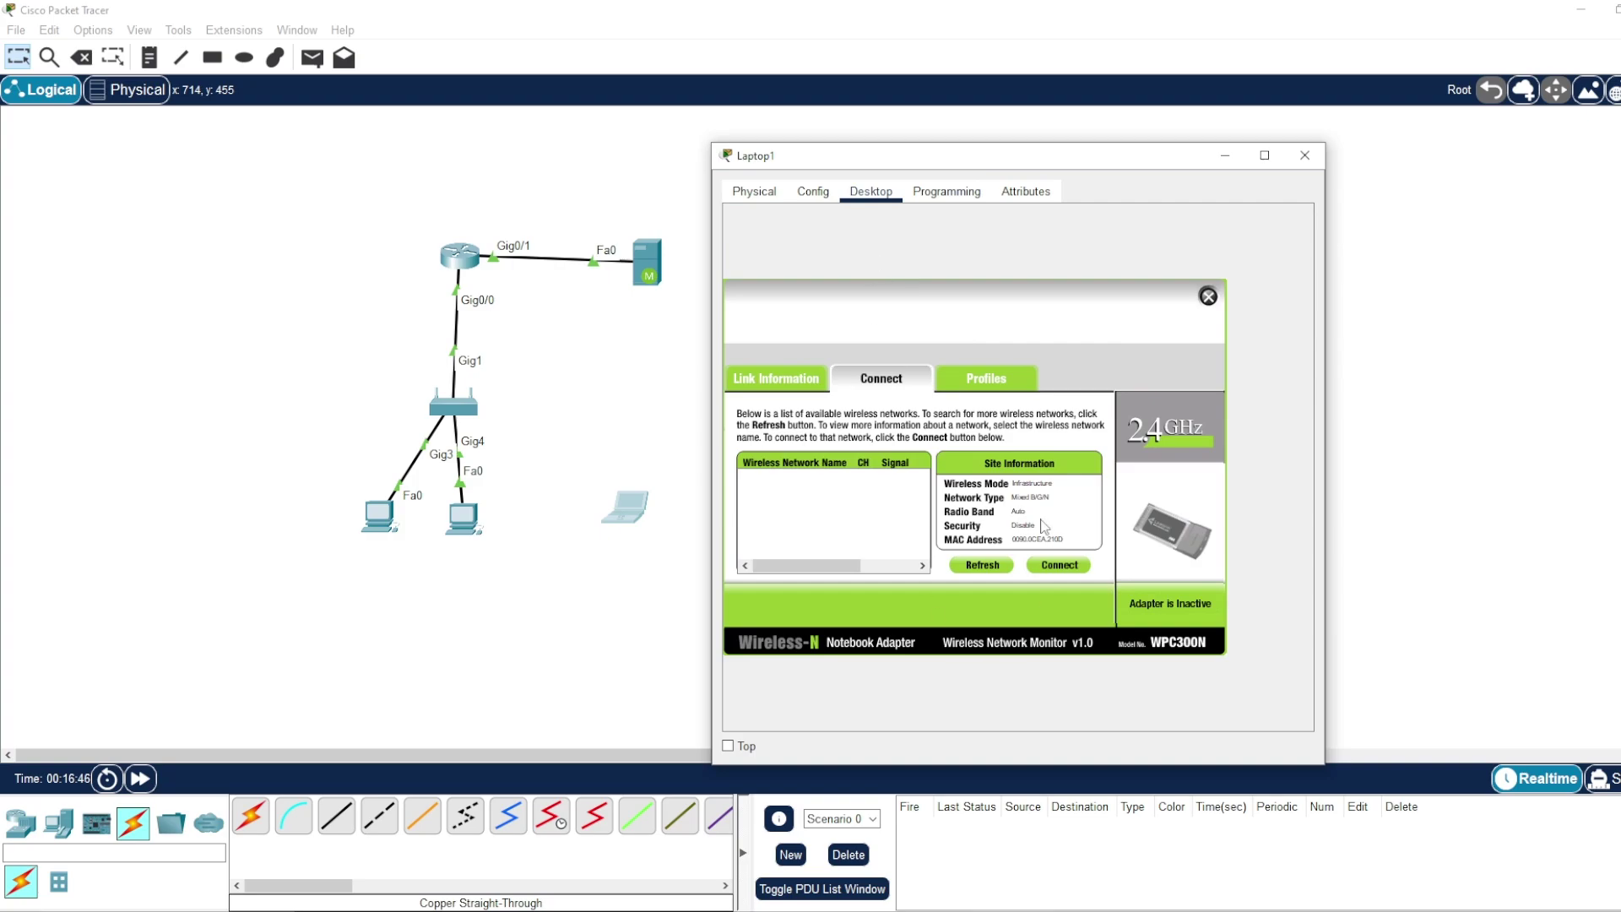
left_click(984, 565)
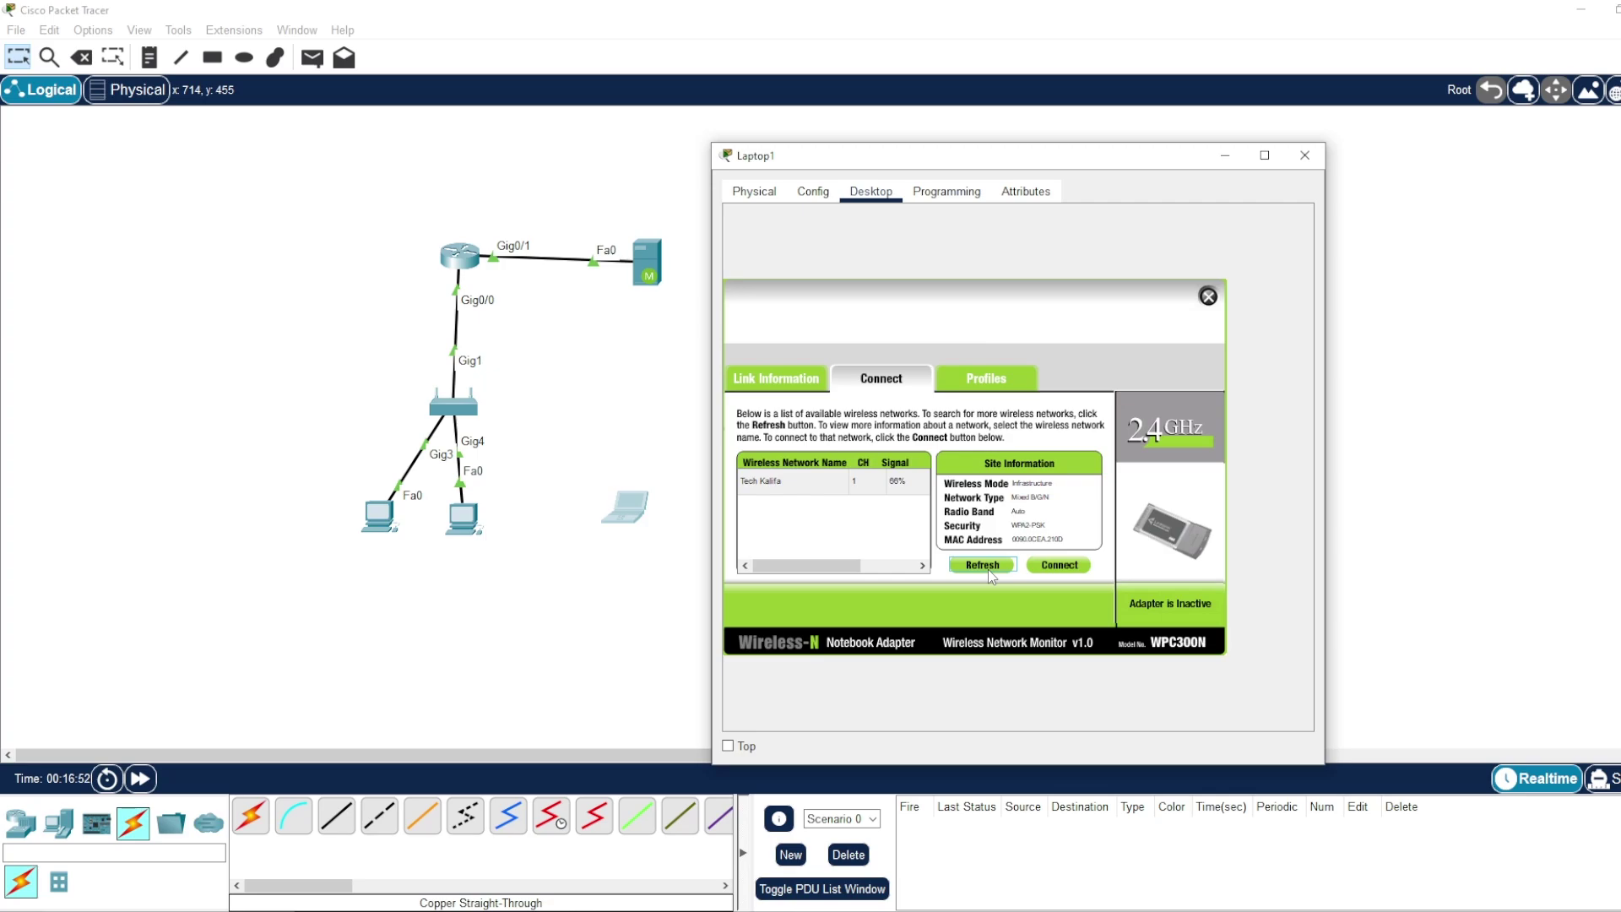
left_click(786, 488)
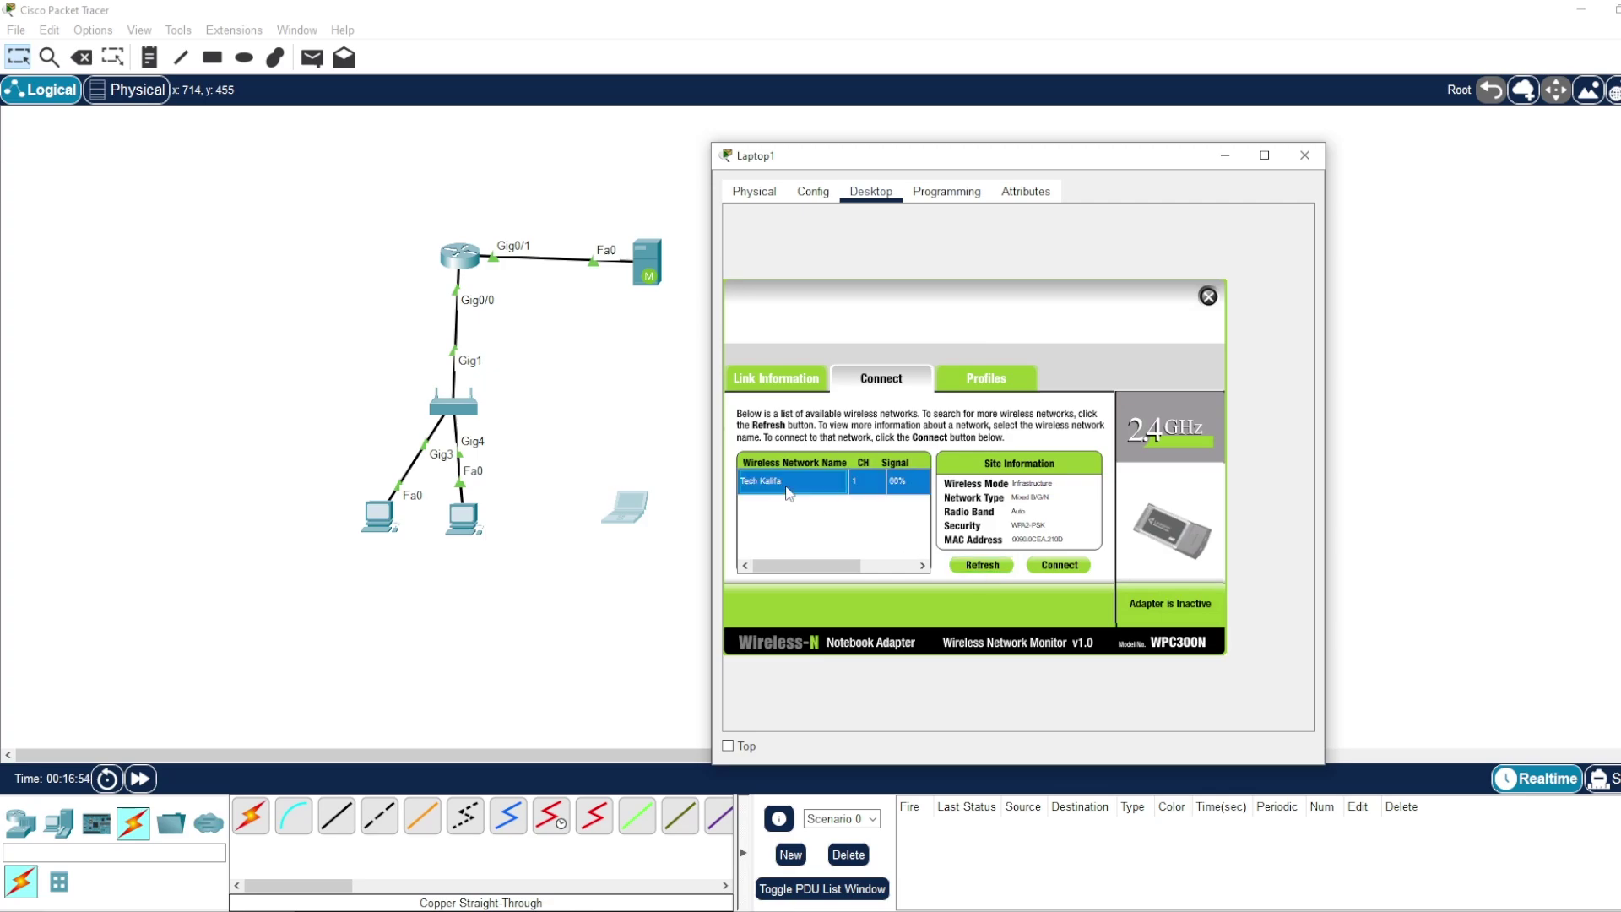
- Connect Laptop1 to Tech Kalifa using the pre-shared key, then close its window
left_click(1059, 567)
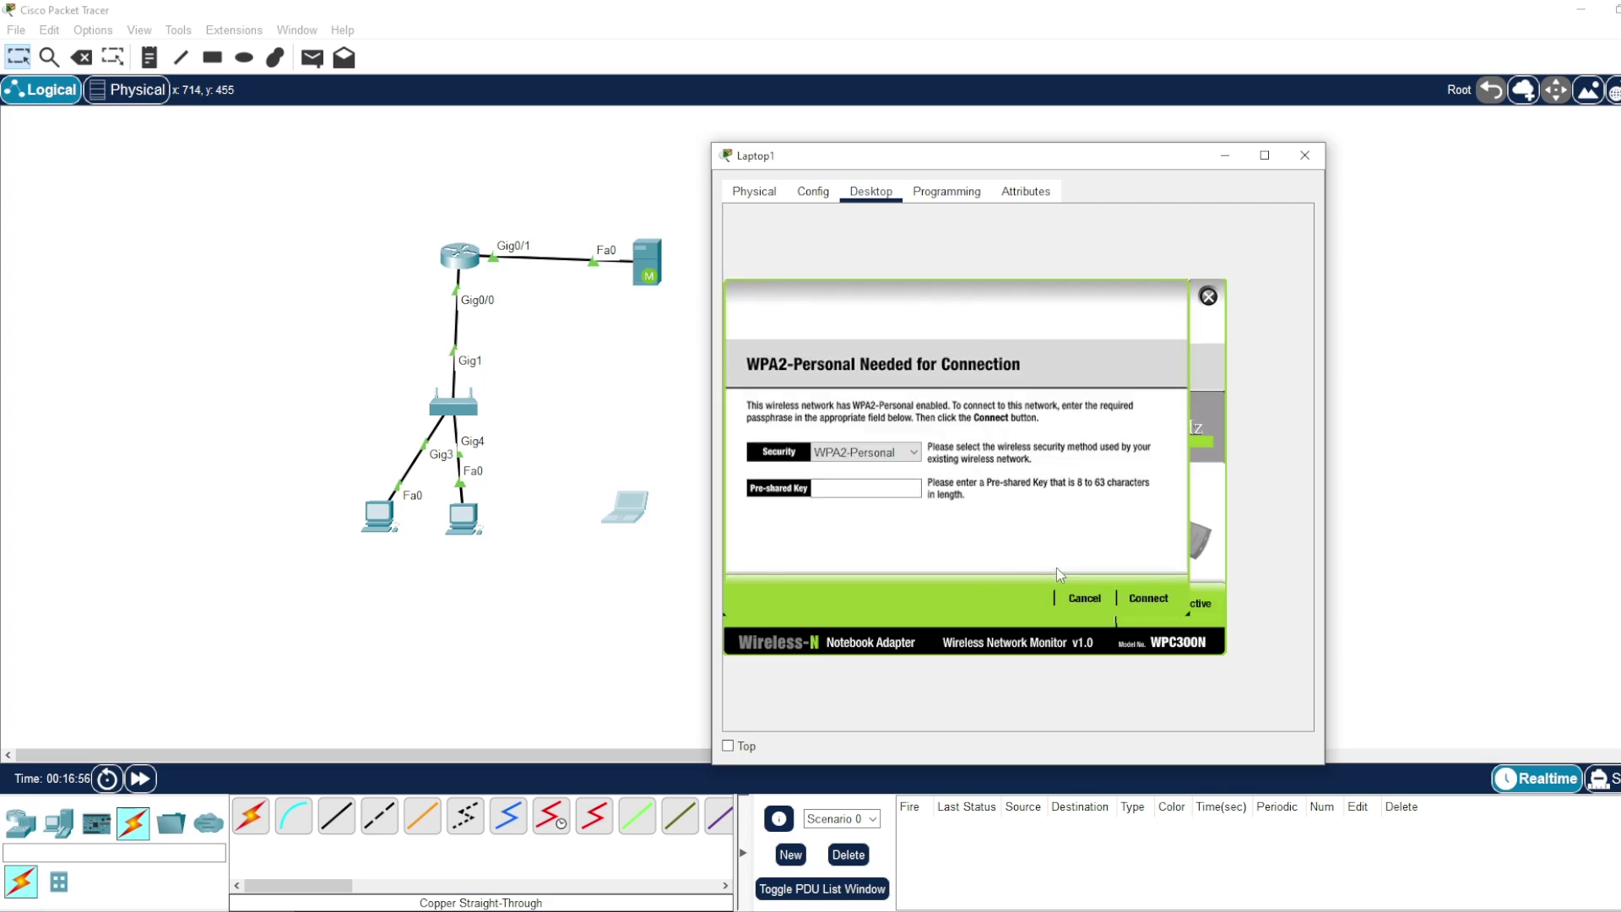
left_click(842, 488)
type("techkalifa")
left_click(1162, 601)
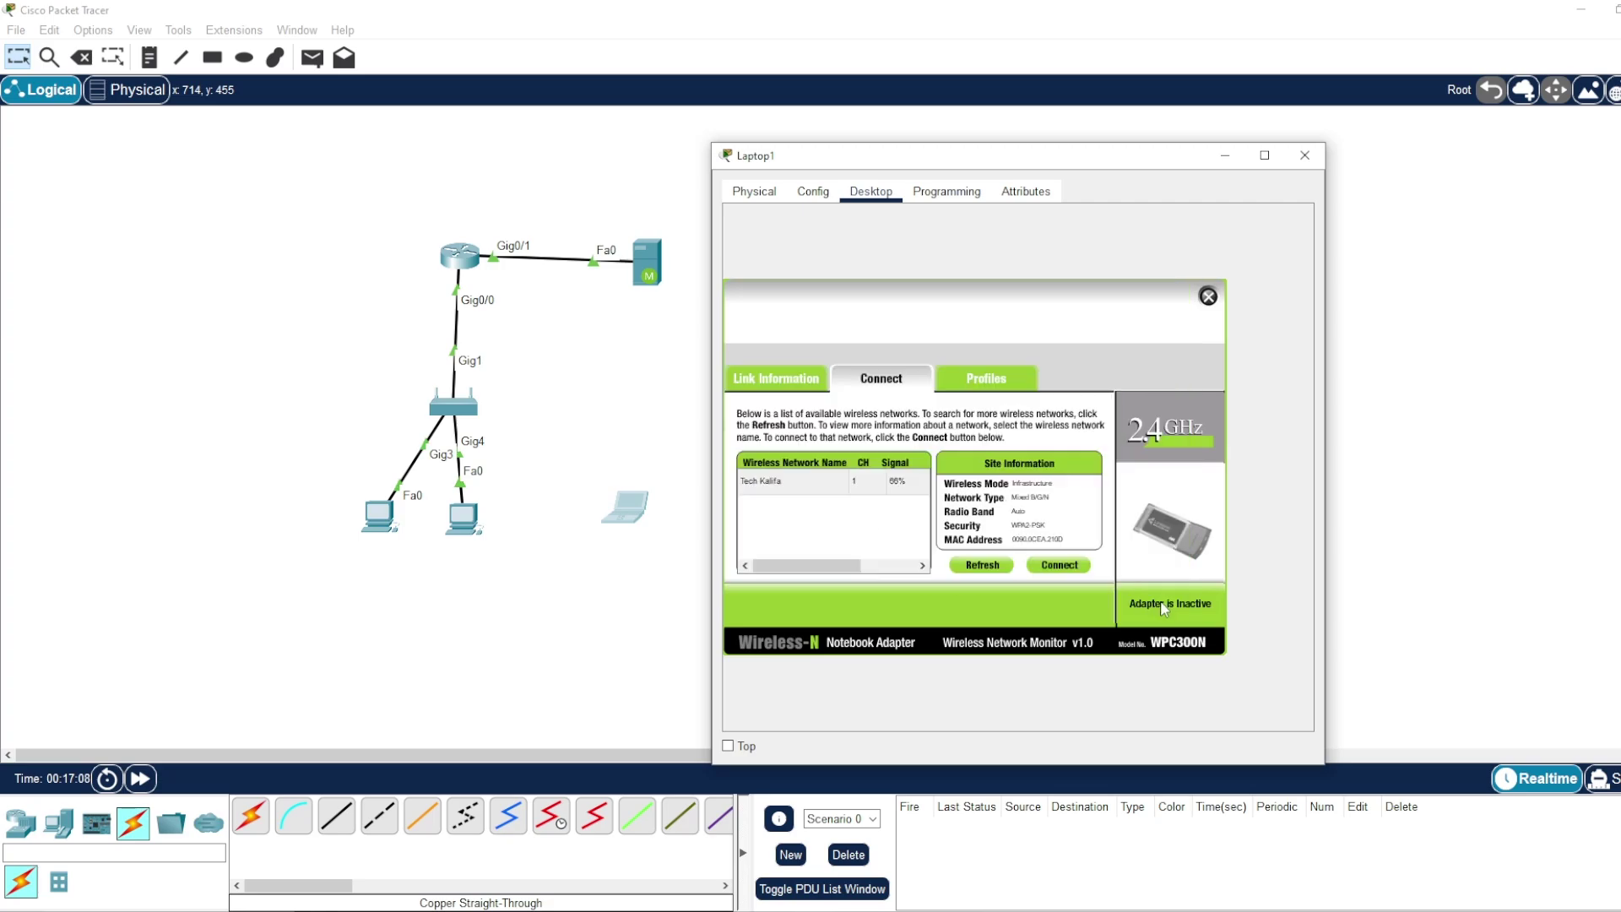
left_click_drag(628, 497, 604, 508)
left_click(604, 522)
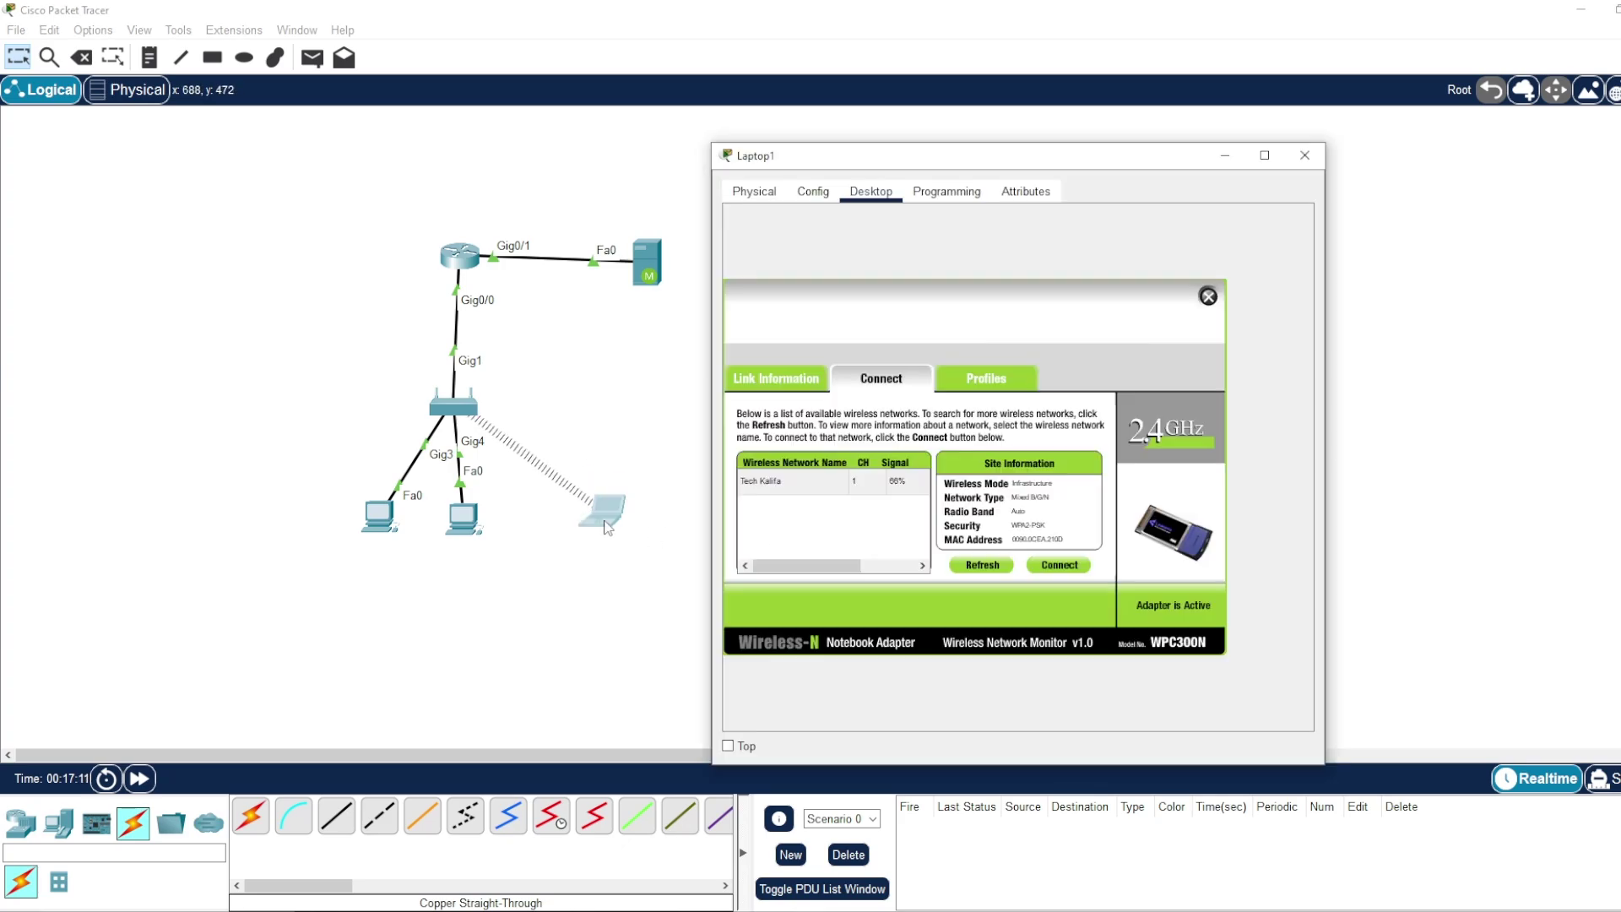
left_click(1304, 155)
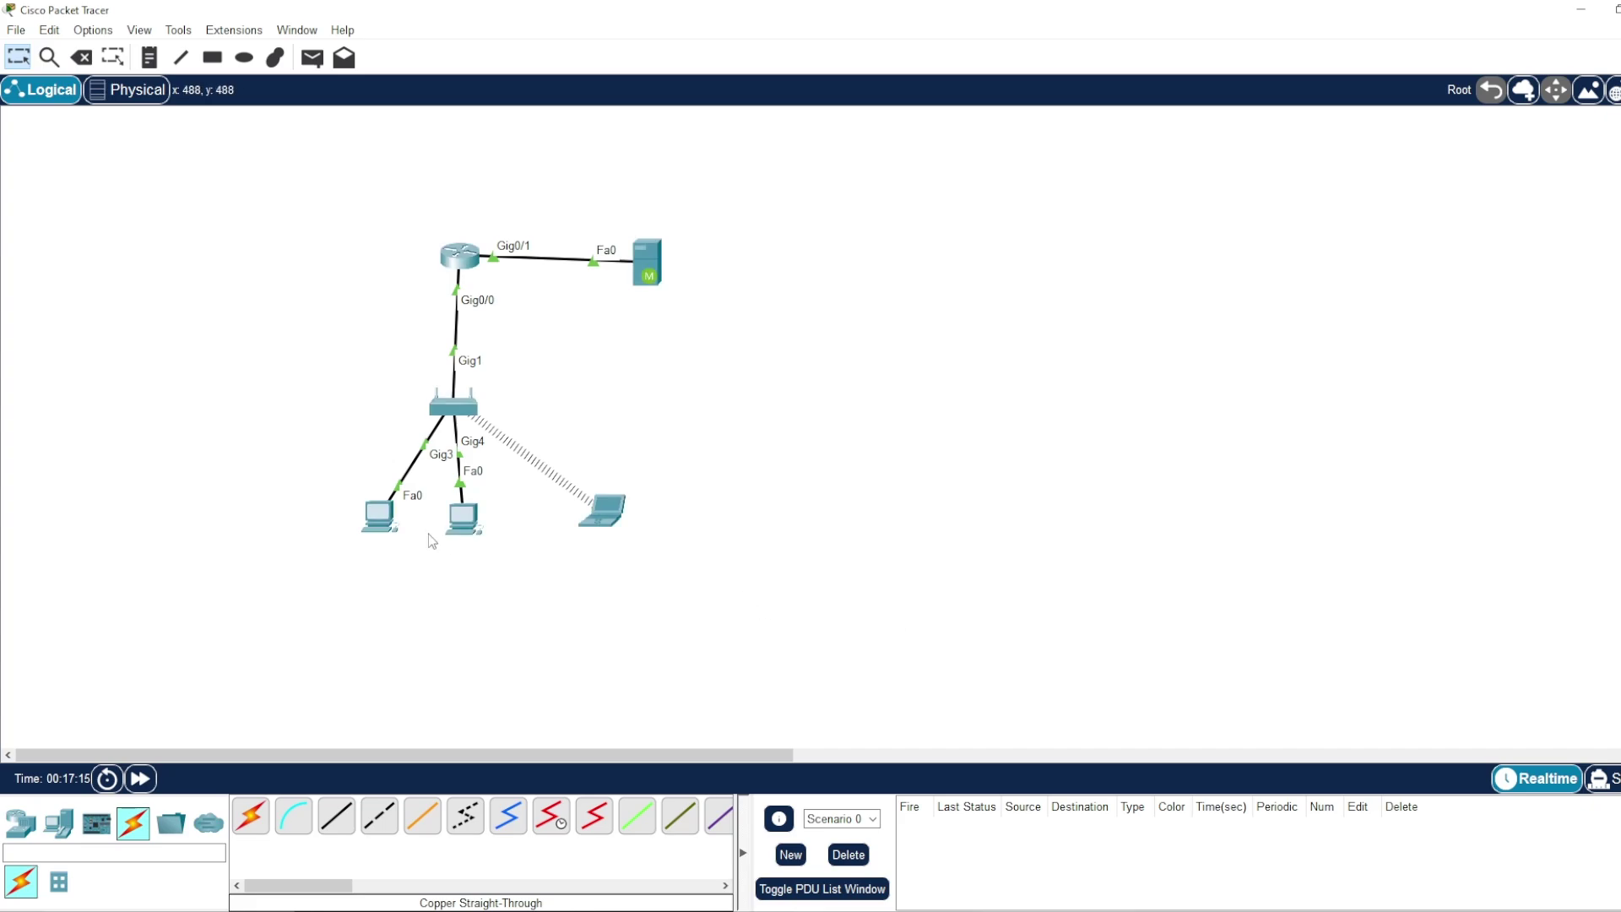
- Check PC3's global IP settings and close its window
left_click(462, 517)
left_click_drag(668, 217, 695, 192)
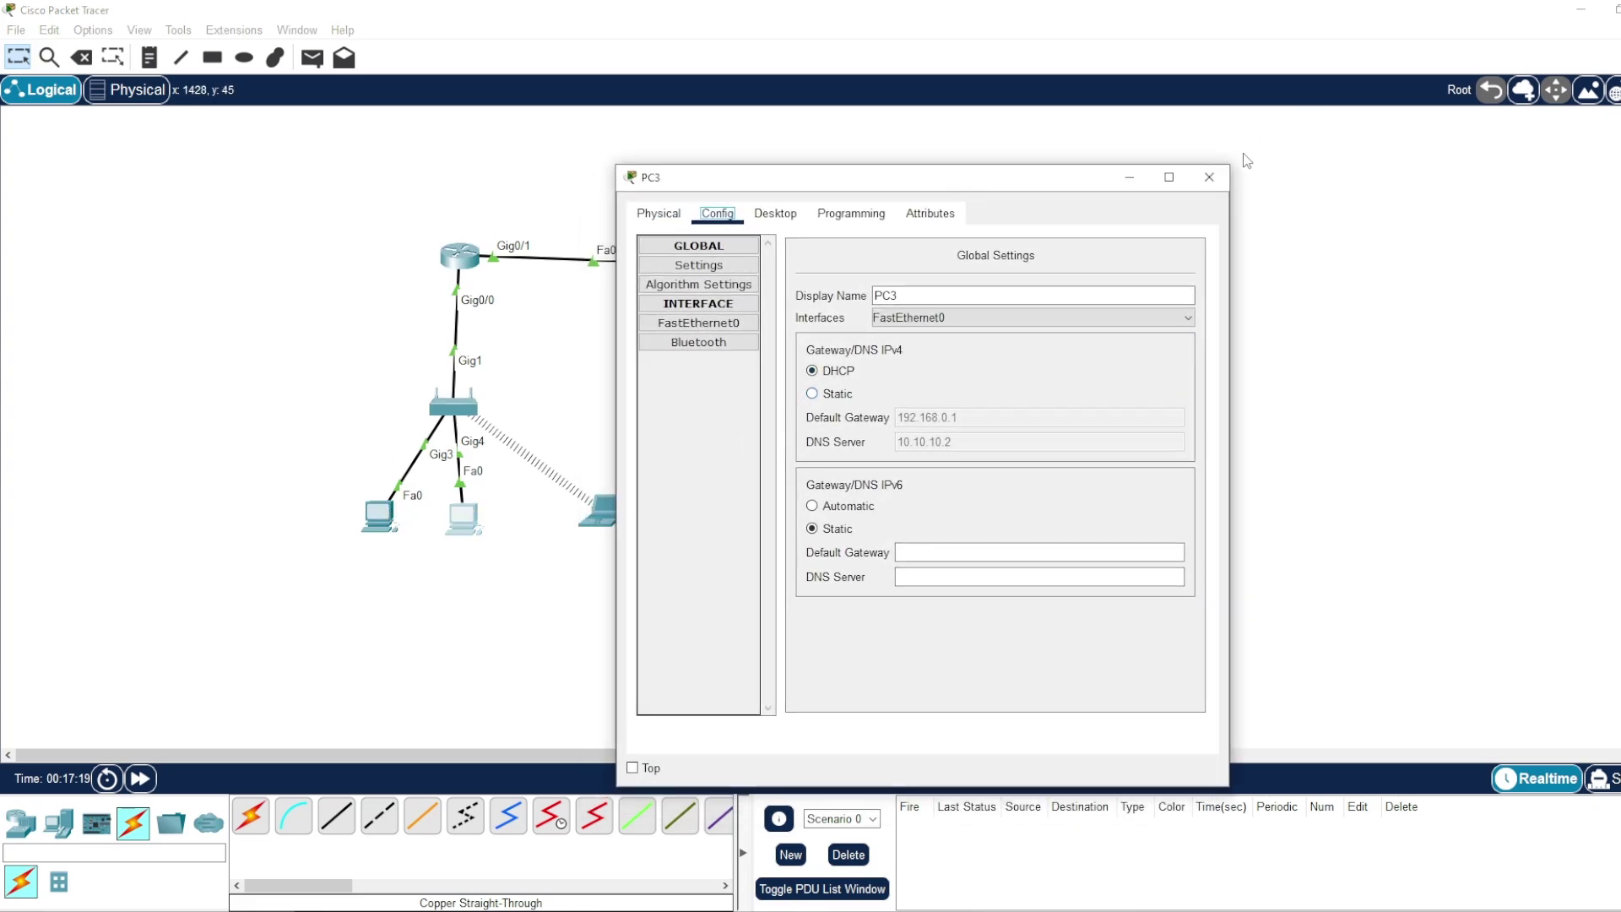
left_click(1209, 177)
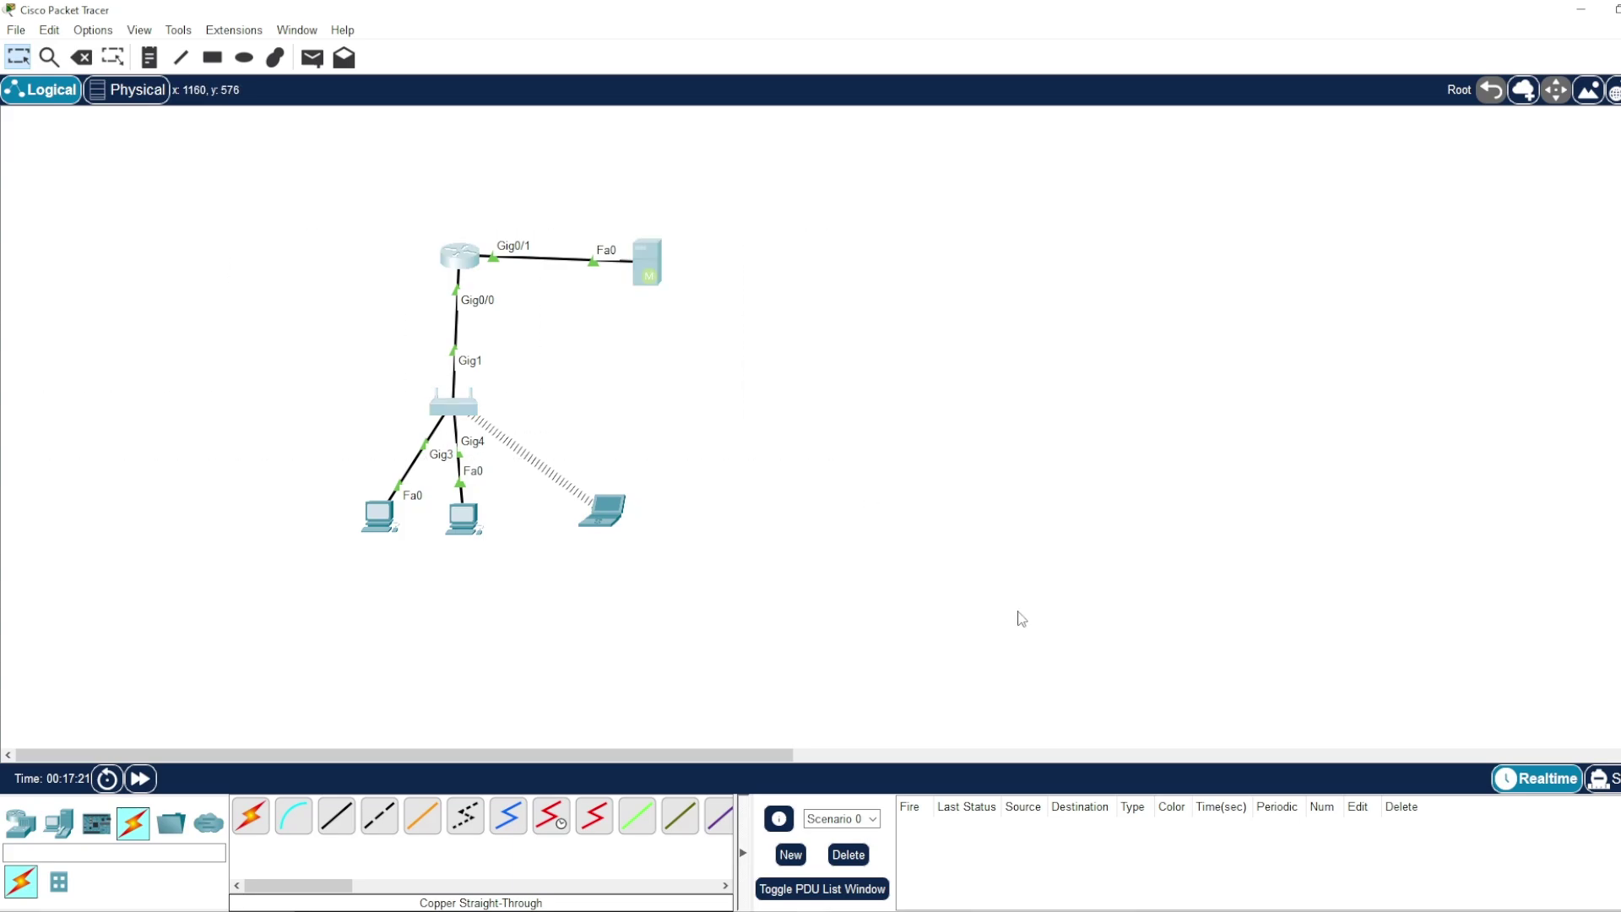
- Open PC2's device window and position it over the topology
left_click_drag(287, 187, 806, 582)
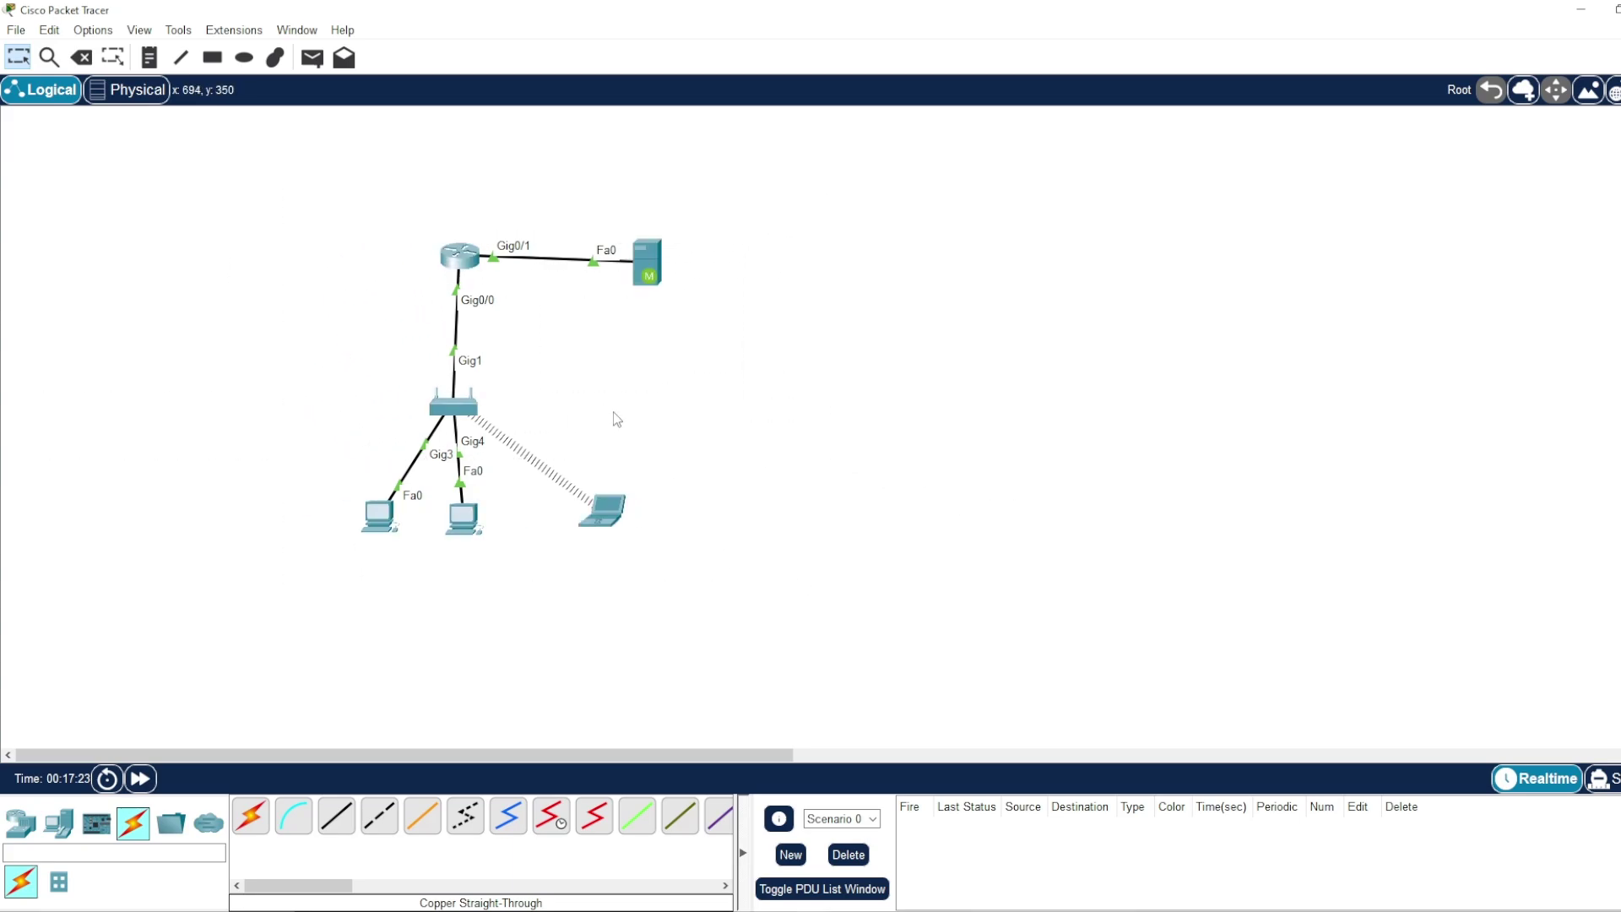
left_click(373, 530)
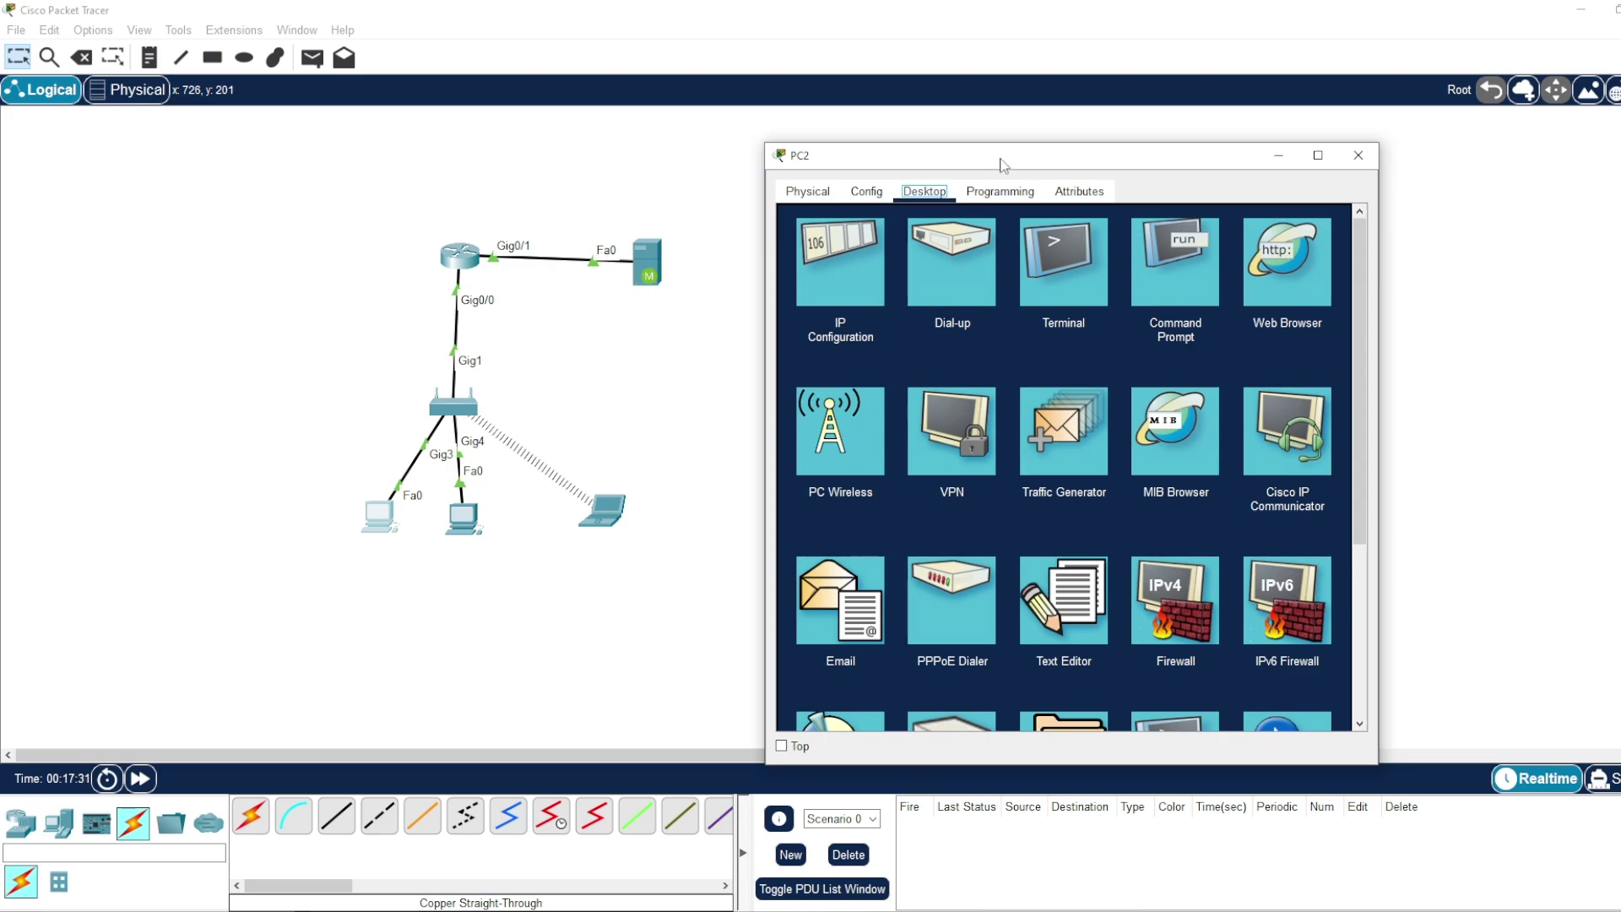
left_click_drag(1000, 163, 948, 122)
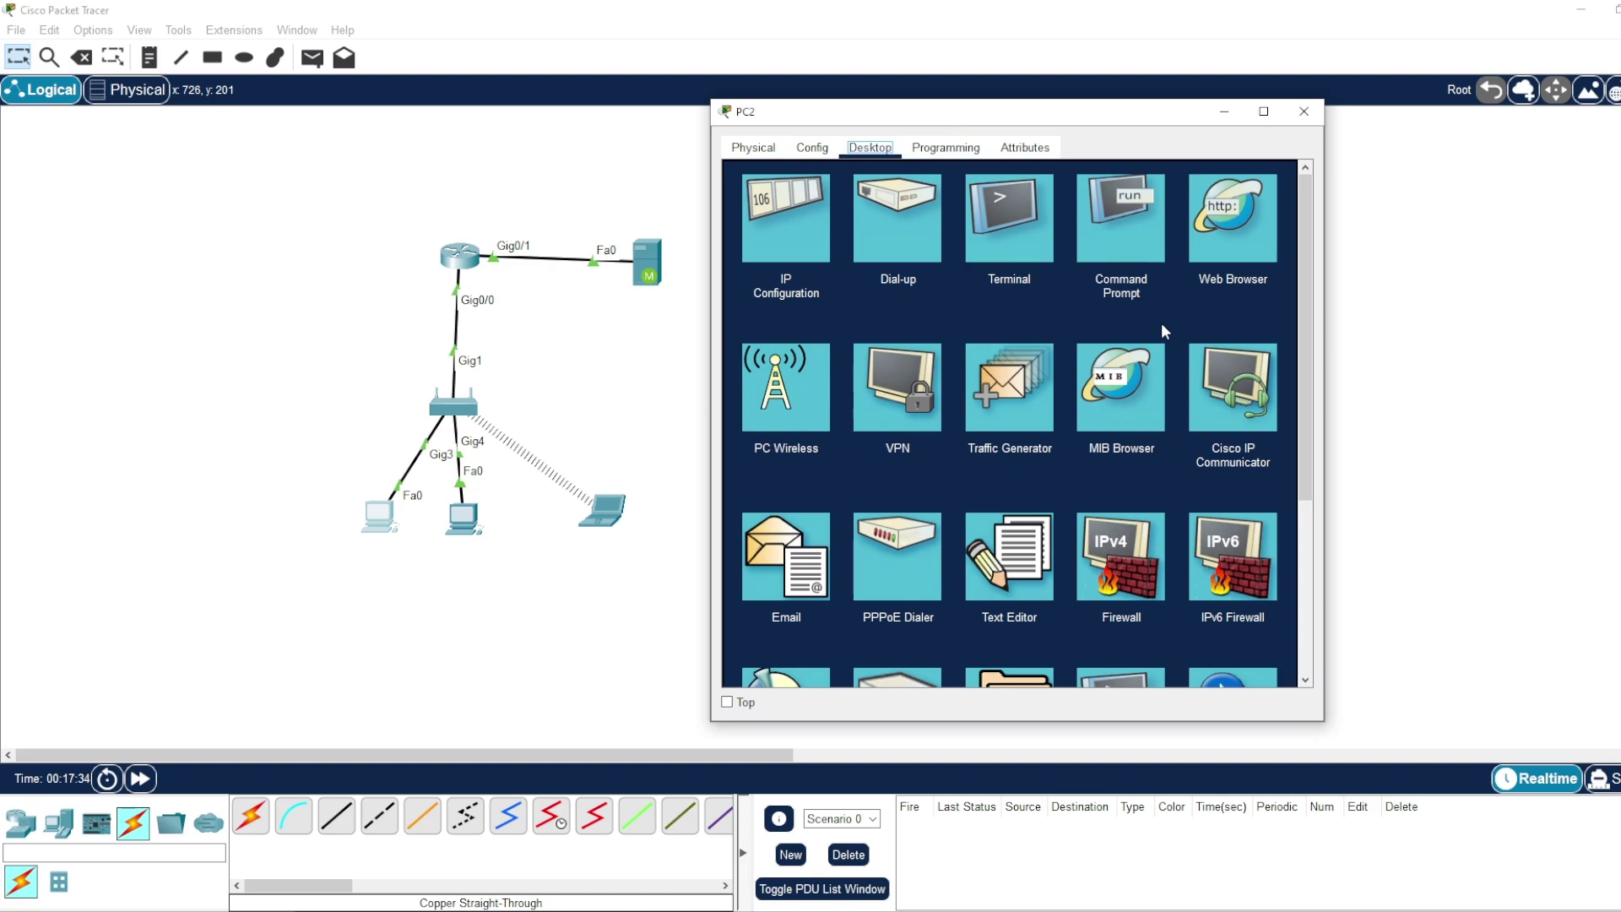